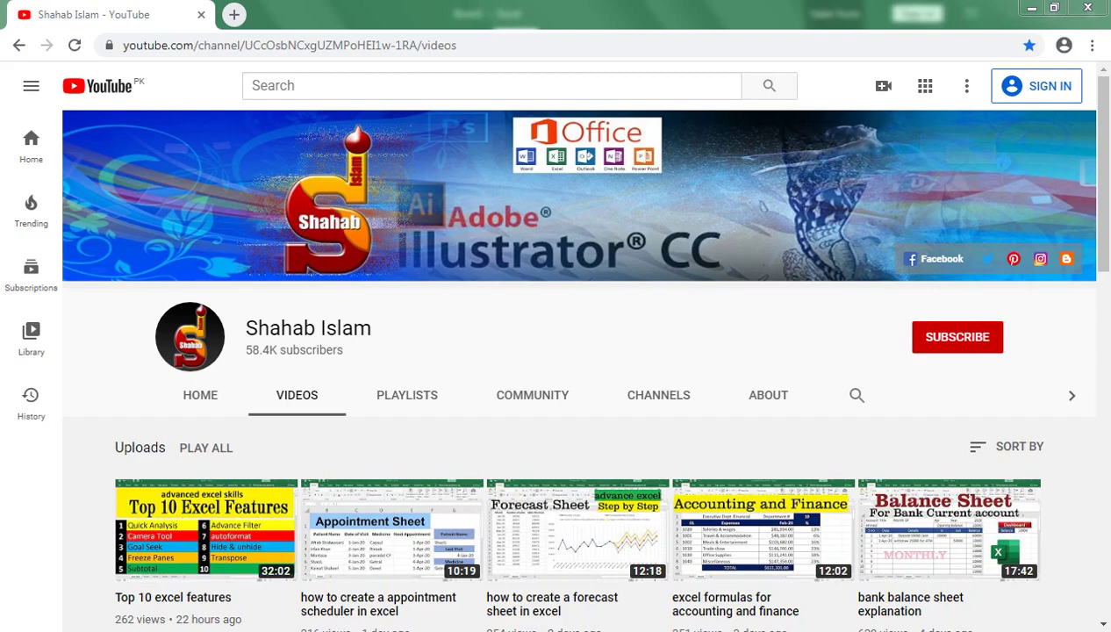
pyautogui.click(235, 586)
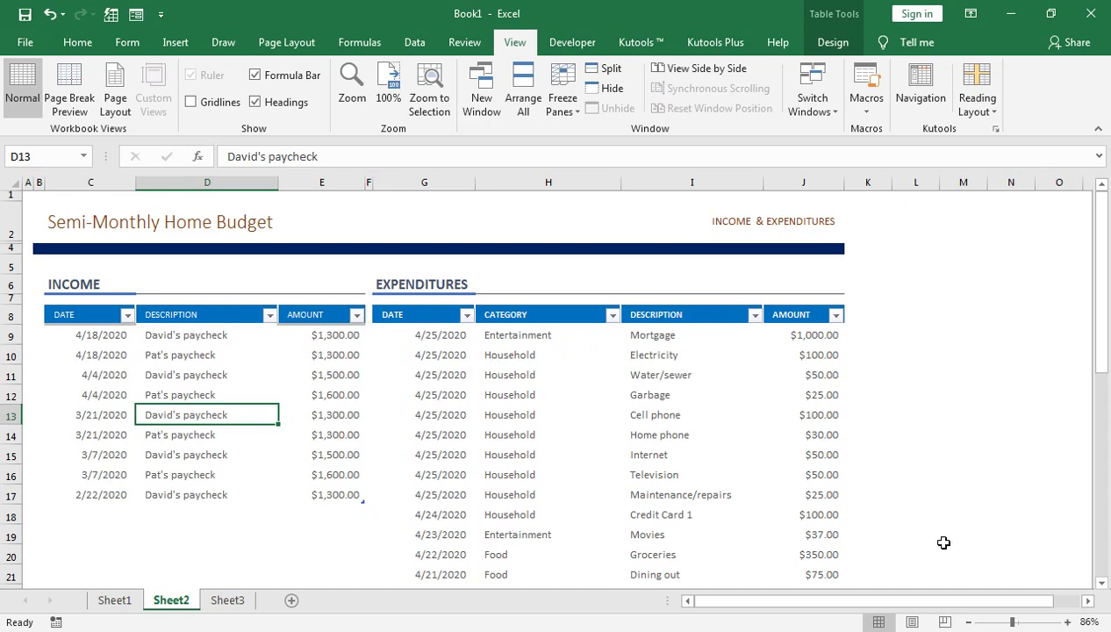
# Rename the Sheet2 worksheet as "Income & Expenditures"
pyautogui.click(1023, 625)
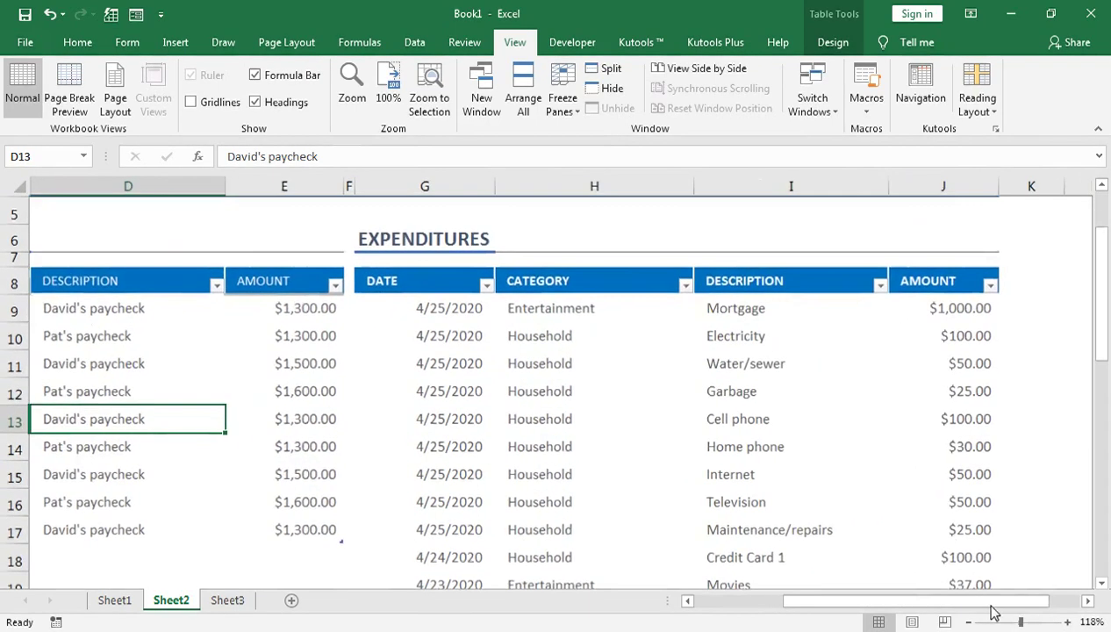
pyautogui.scroll(3, 625, 380)
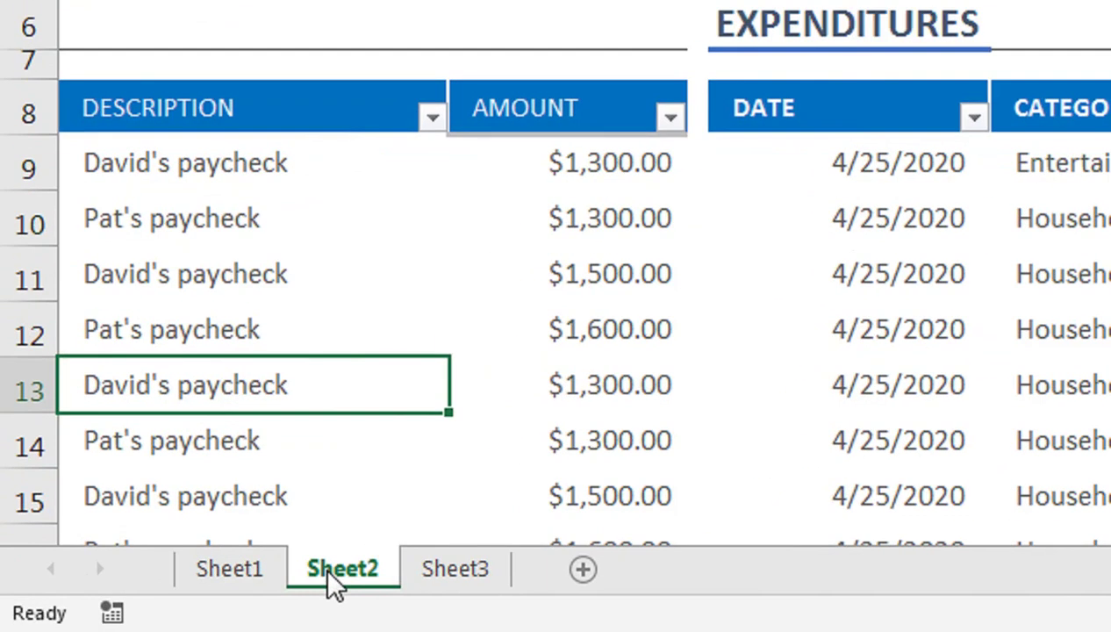
pyautogui.rightClick(336, 581)
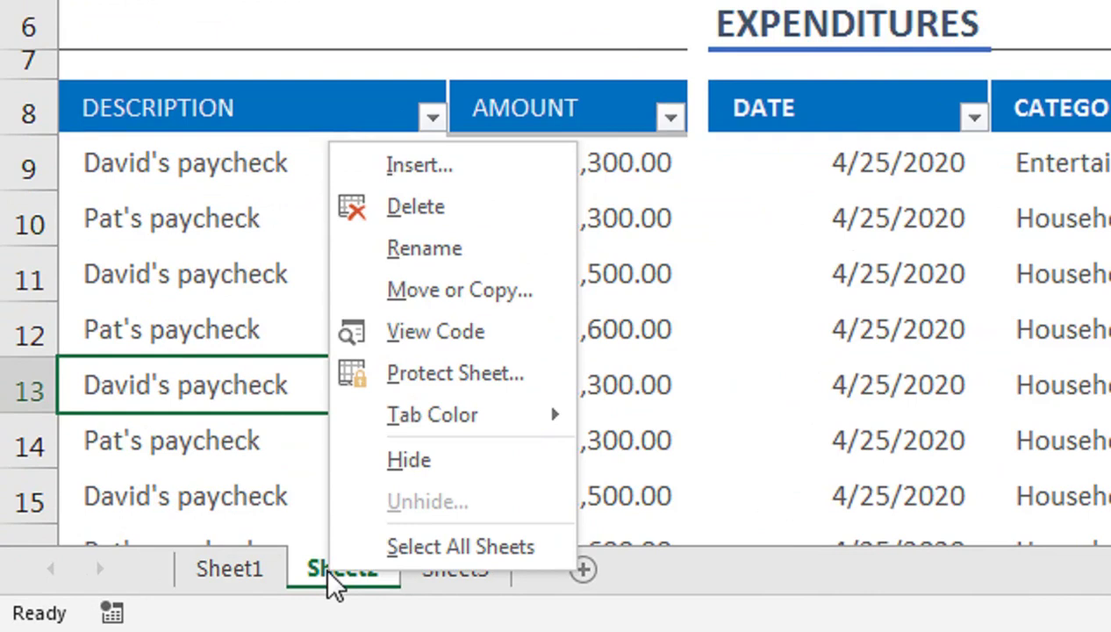
pyautogui.click(509, 240)
pyautogui.write('In')
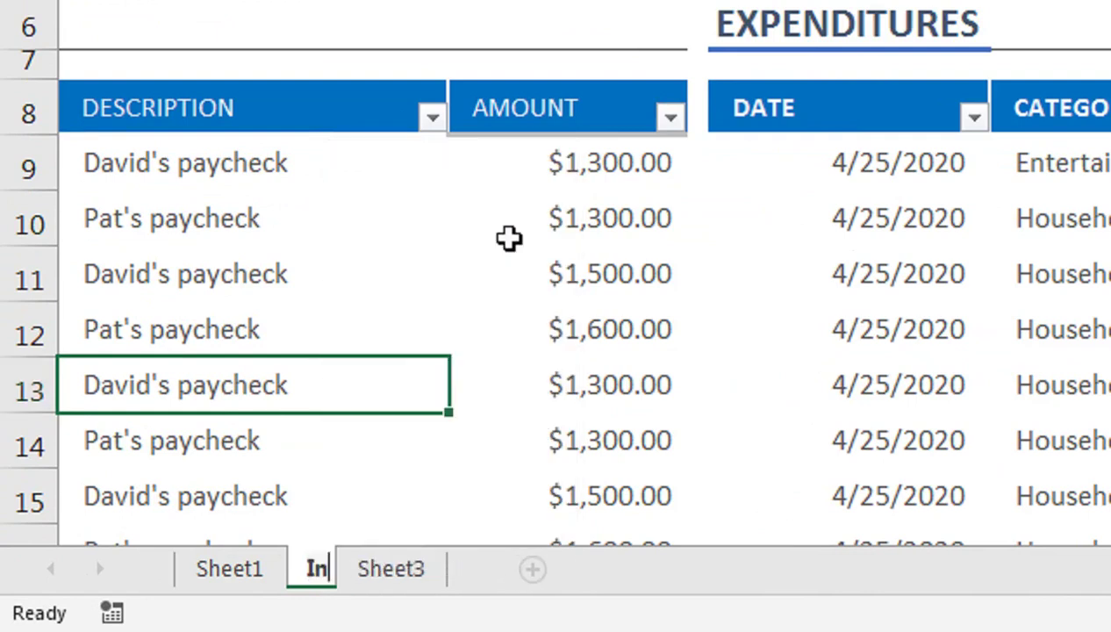
pyautogui.write('come')
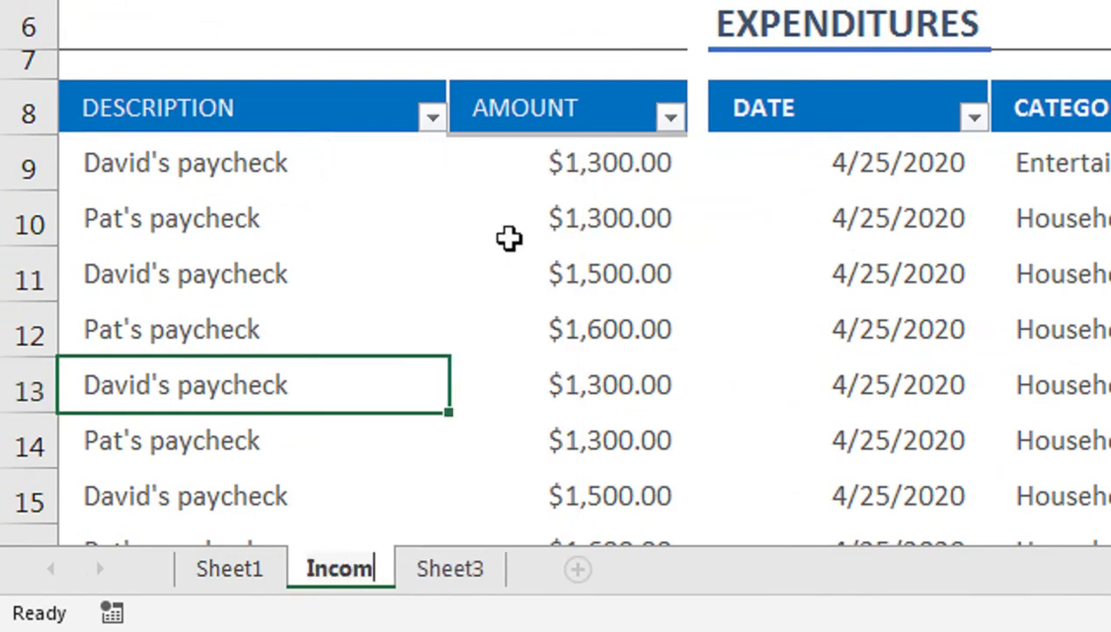
pyautogui.press('Return')
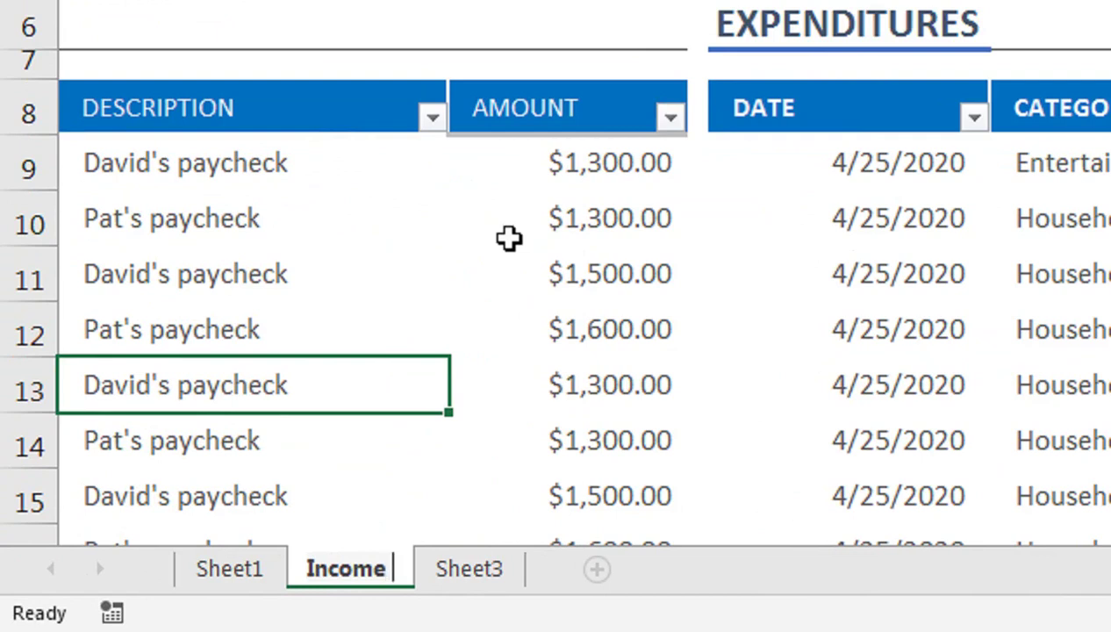
pyautogui.write('& E')
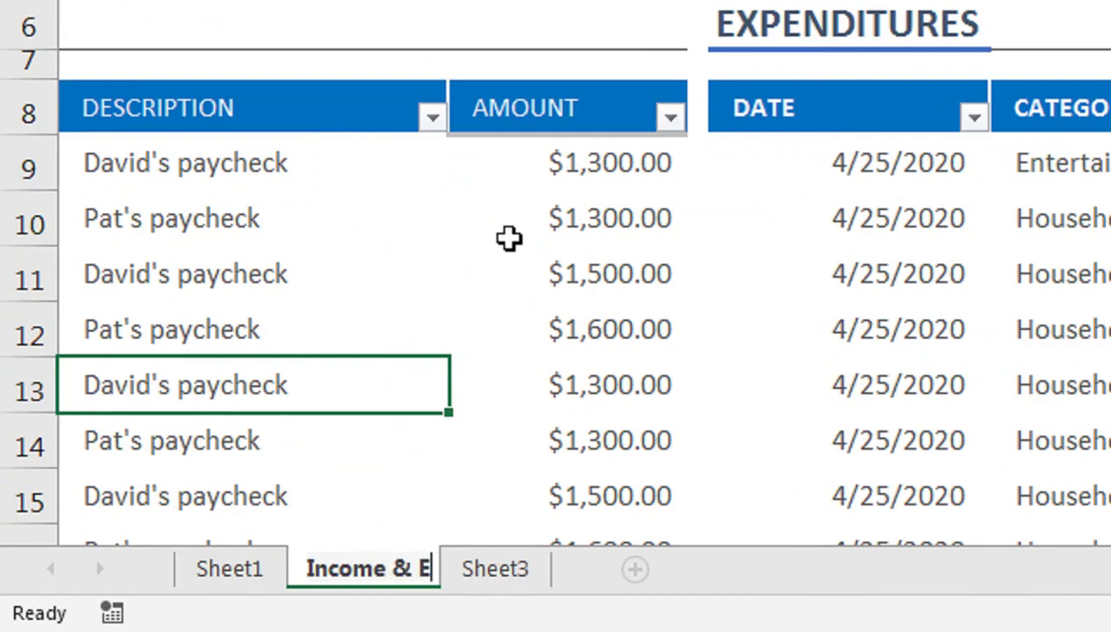
pyautogui.write('xp')
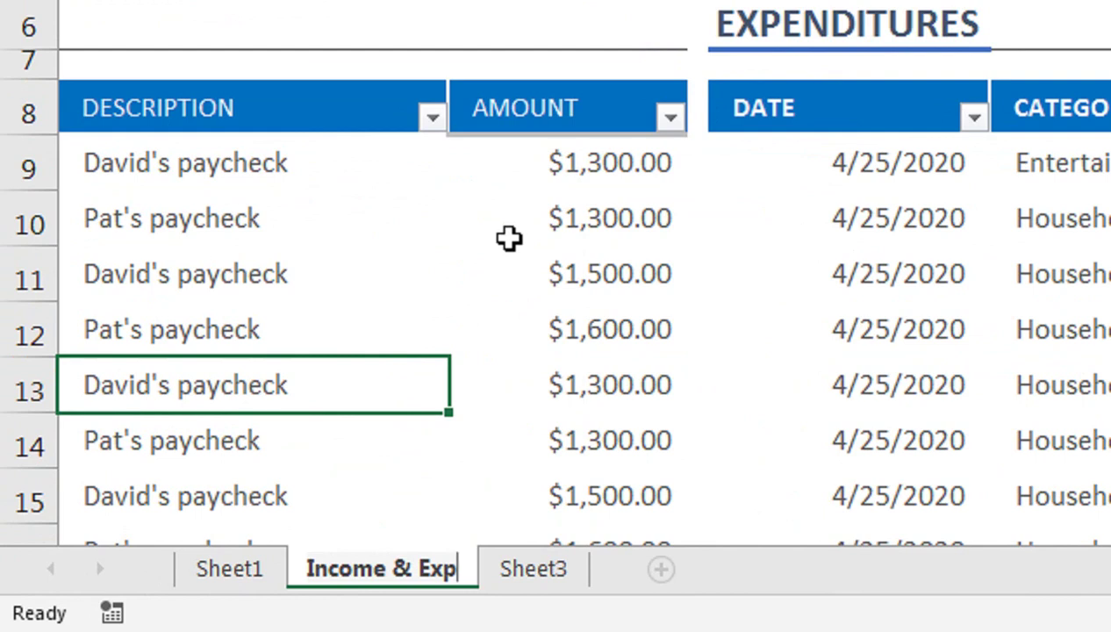
pyautogui.write('en')
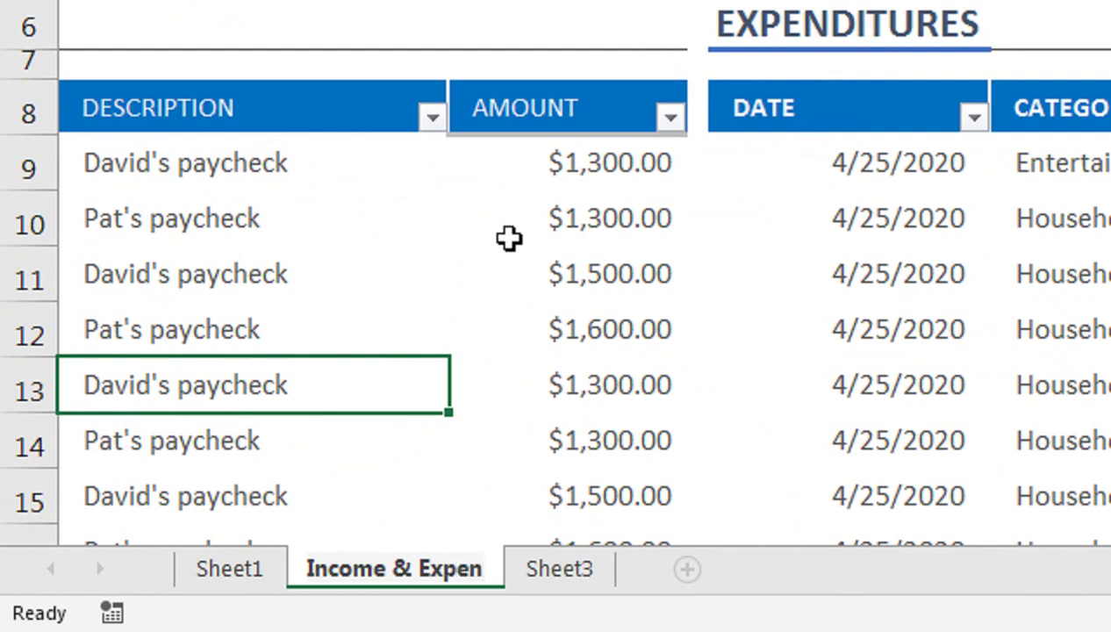
pyautogui.write('dit')
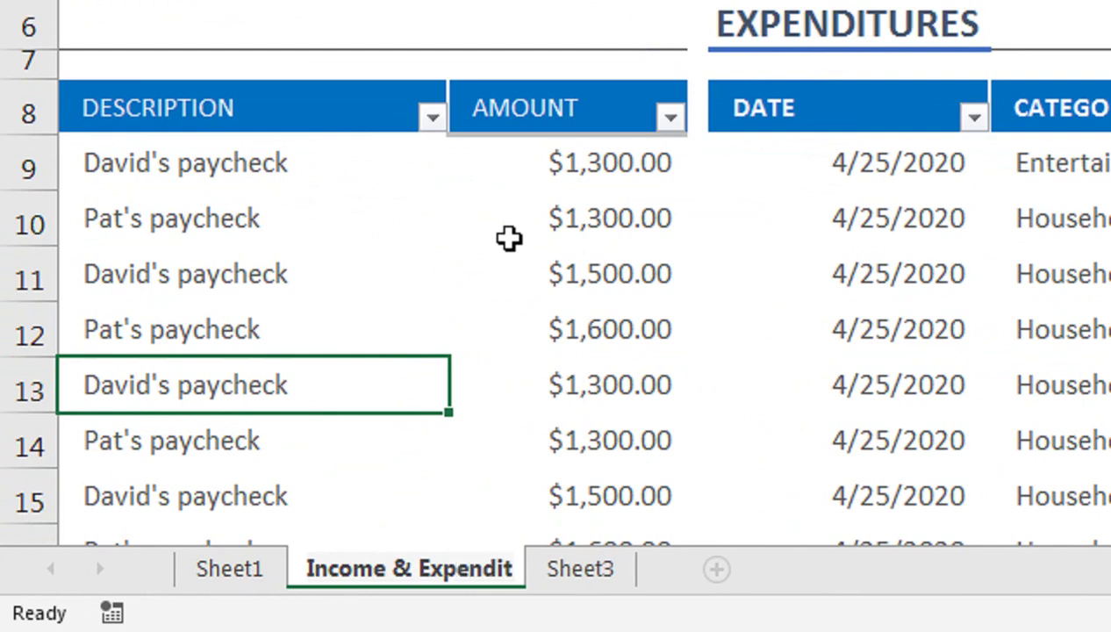
pyautogui.write('ures')
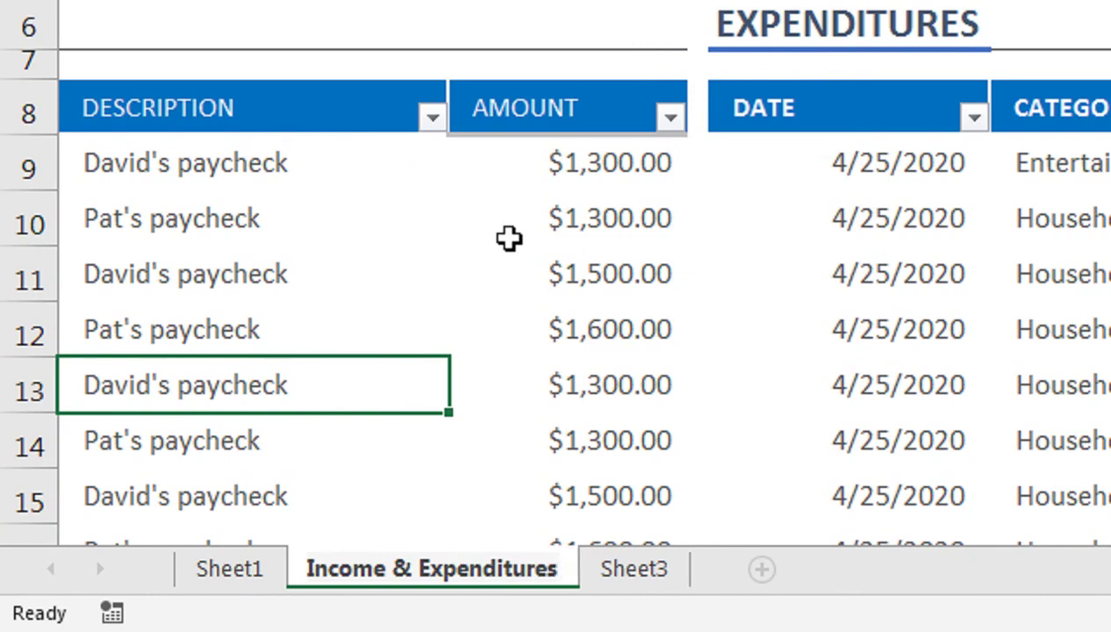
pyautogui.press('Return')
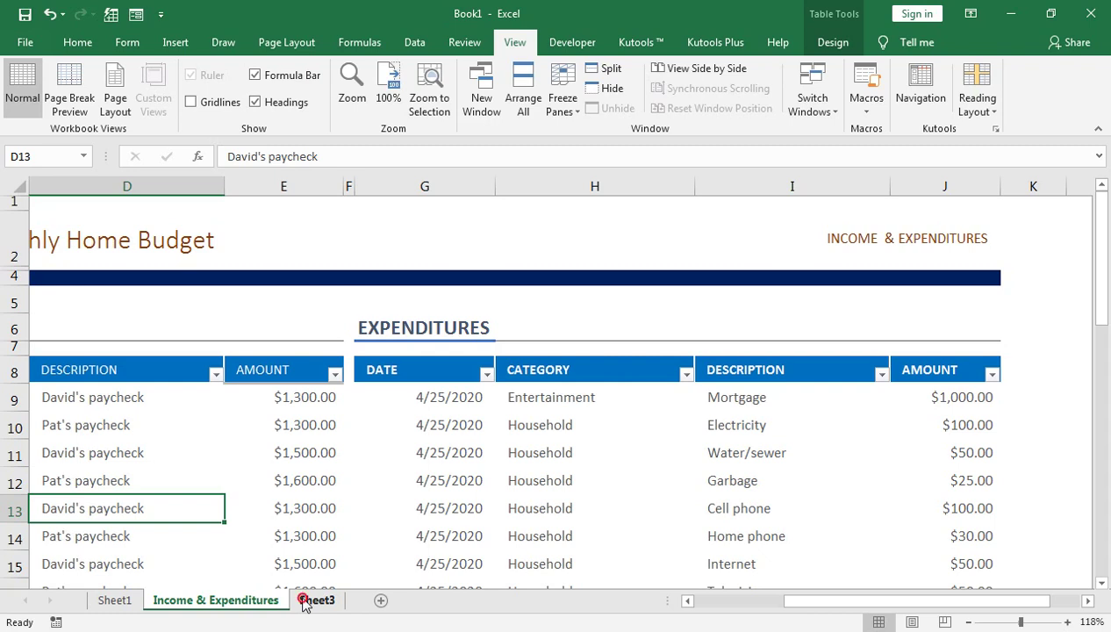
# Rename the Sheet3 worksheet as "Dahsboard" and hide its gridlines
pyautogui.click(302, 601)
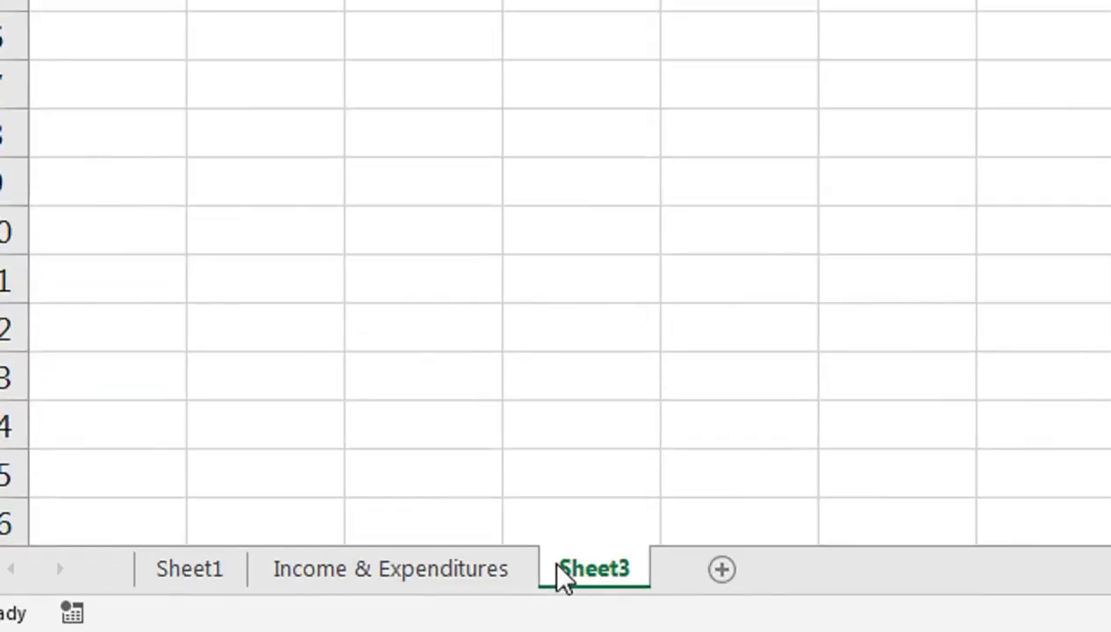
pyautogui.rightClick(300, 601)
pyautogui.click(369, 431)
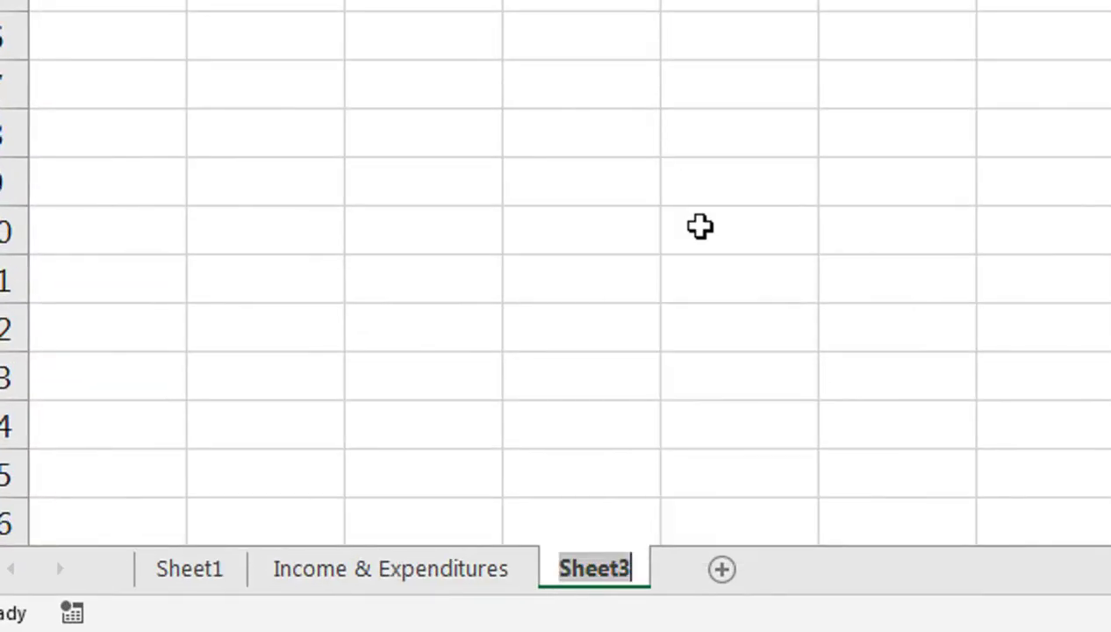
pyautogui.write('Dahs')
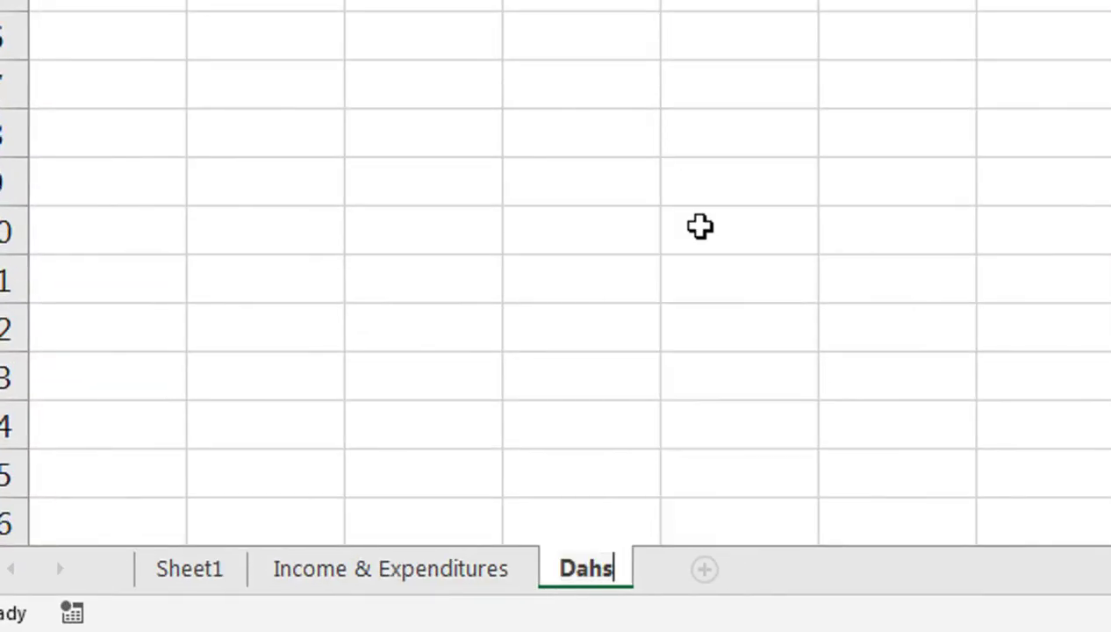
pyautogui.write('board')
pyautogui.press('Return')
pyautogui.click(699, 226)
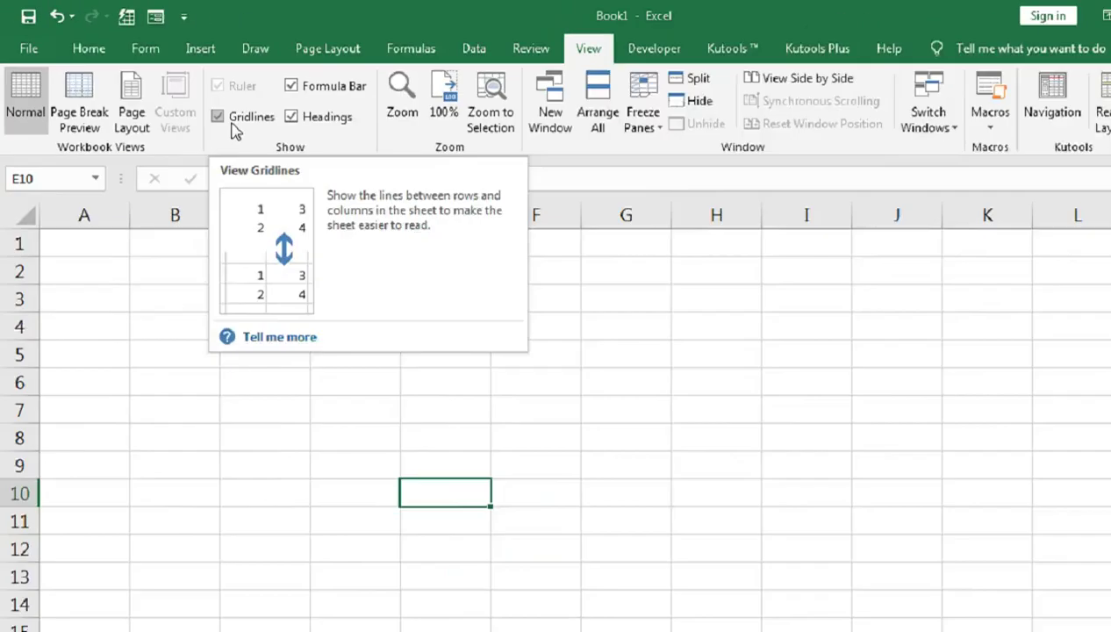
pyautogui.click(201, 104)
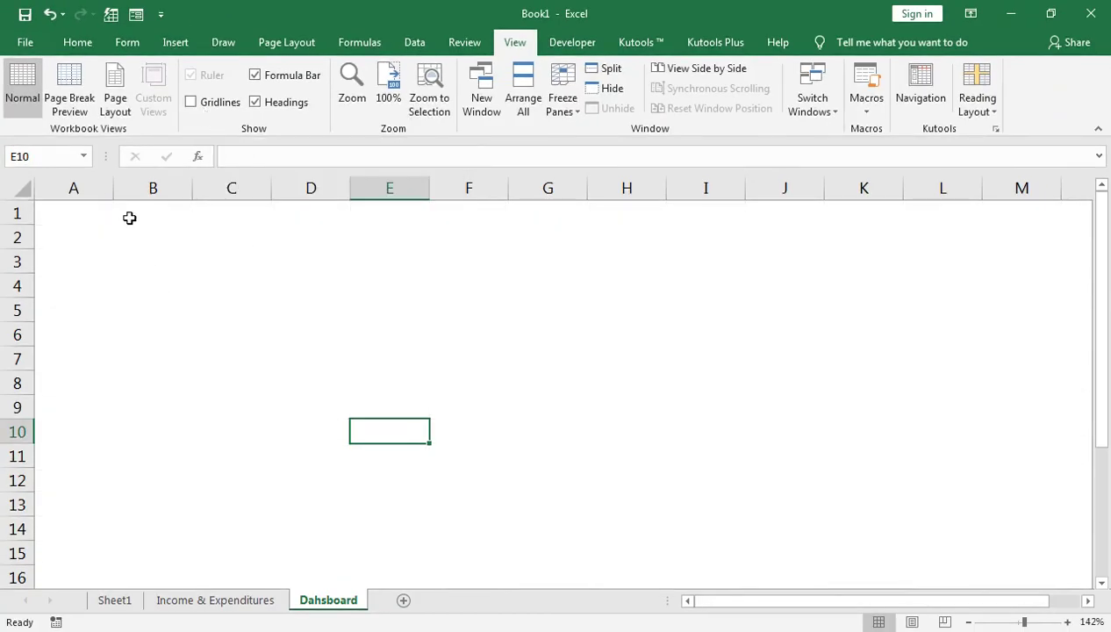
# Draw a rounded rectangle about 0.21" high and 0.69" wide over cell B3
pyautogui.click(127, 256)
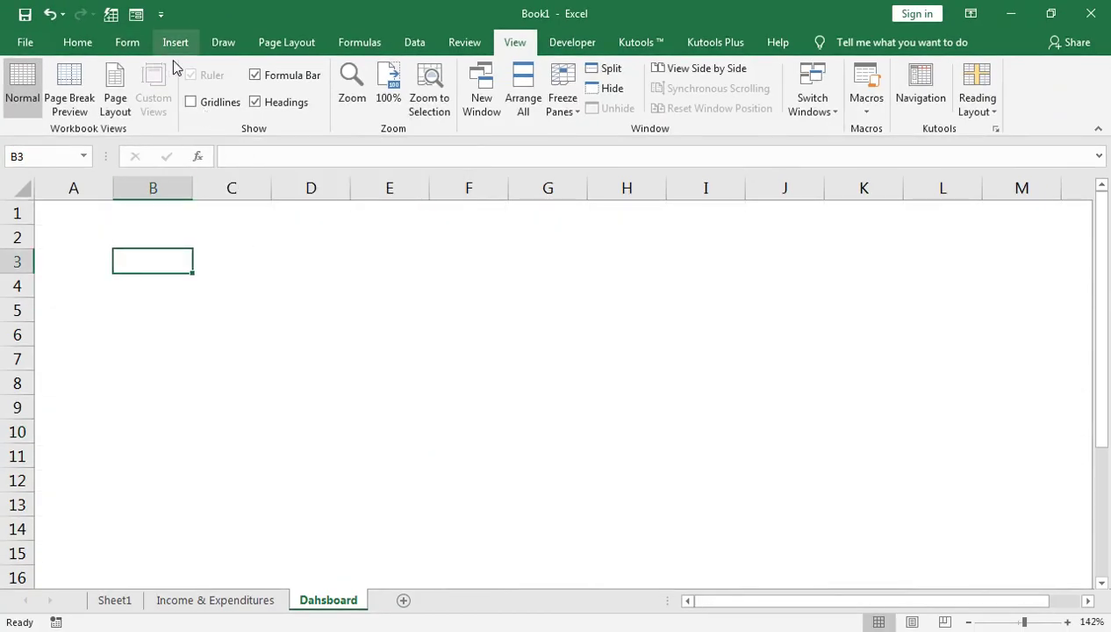
pyautogui.scroll(6, 189, 110)
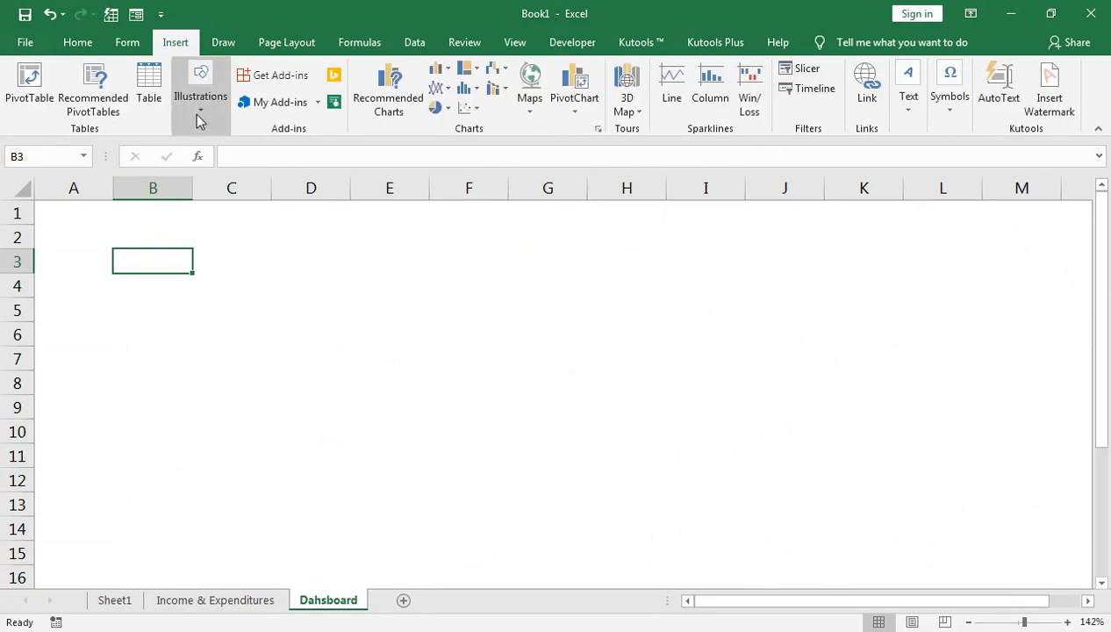
pyautogui.click(200, 105)
pyautogui.click(273, 179)
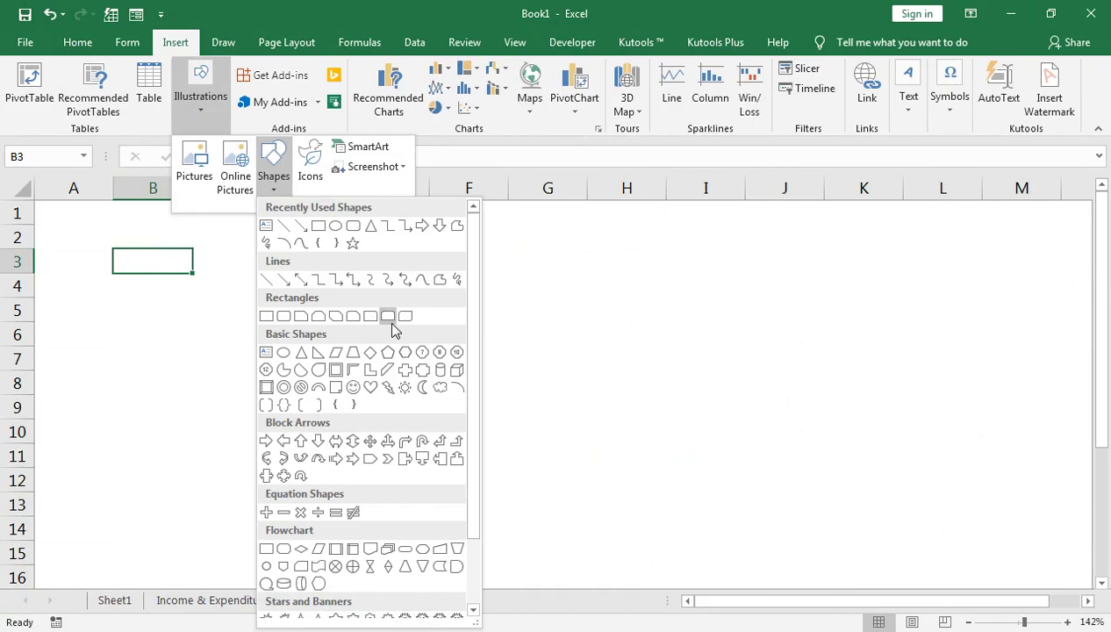
pyautogui.click(277, 316)
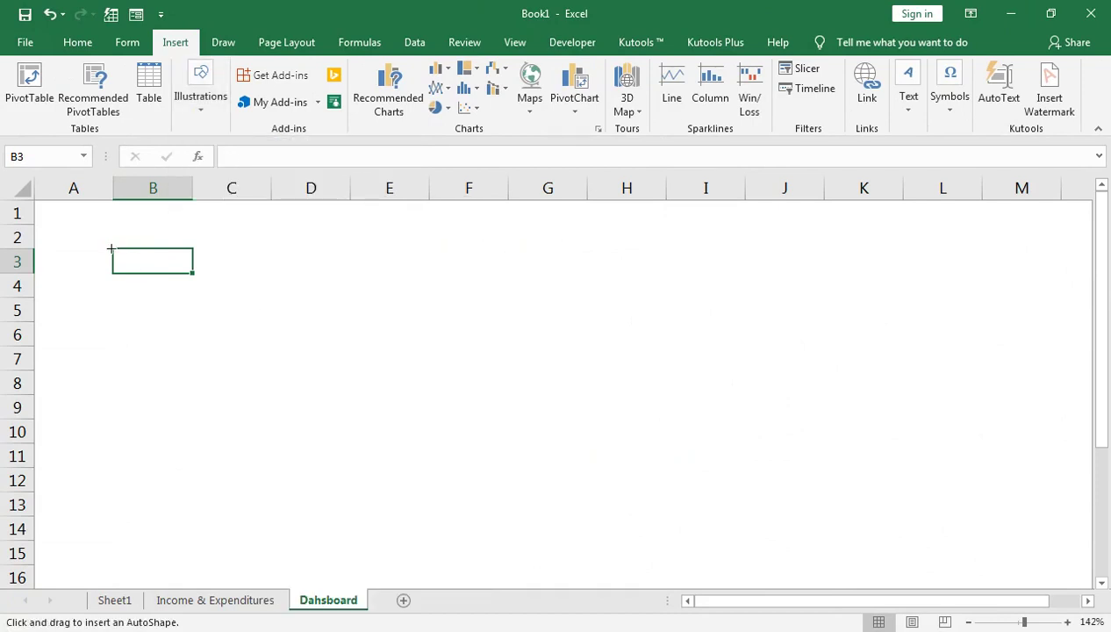
pyautogui.moveTo(111, 250); pyautogui.dragTo(193, 273)
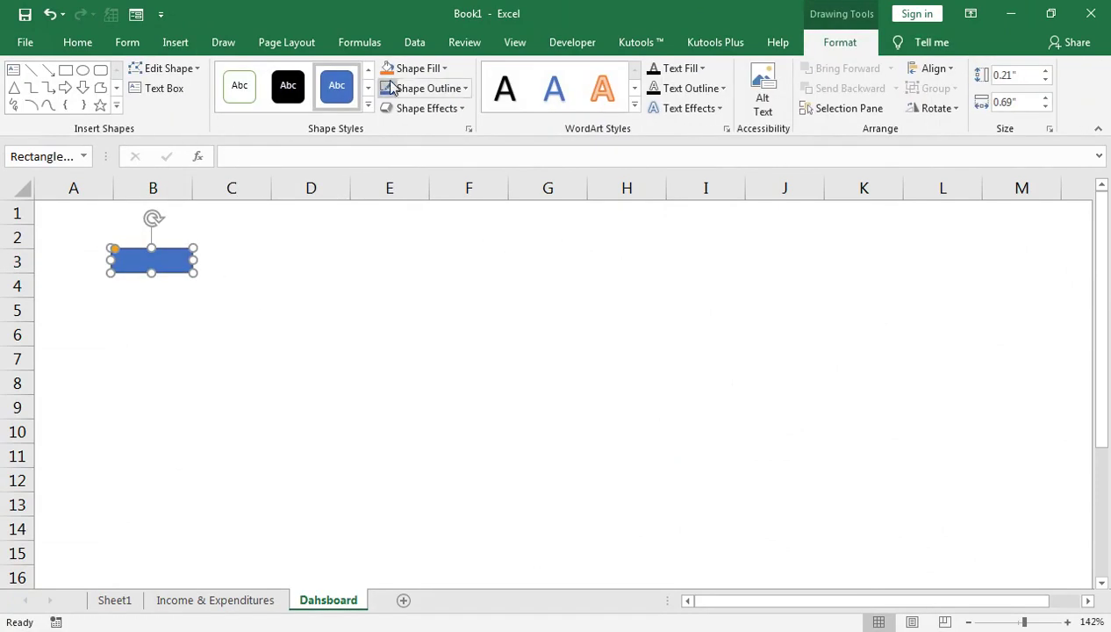
# Fill the rounded rectangle with a lighter blue theme shade and remove its outline
pyautogui.click(420, 69)
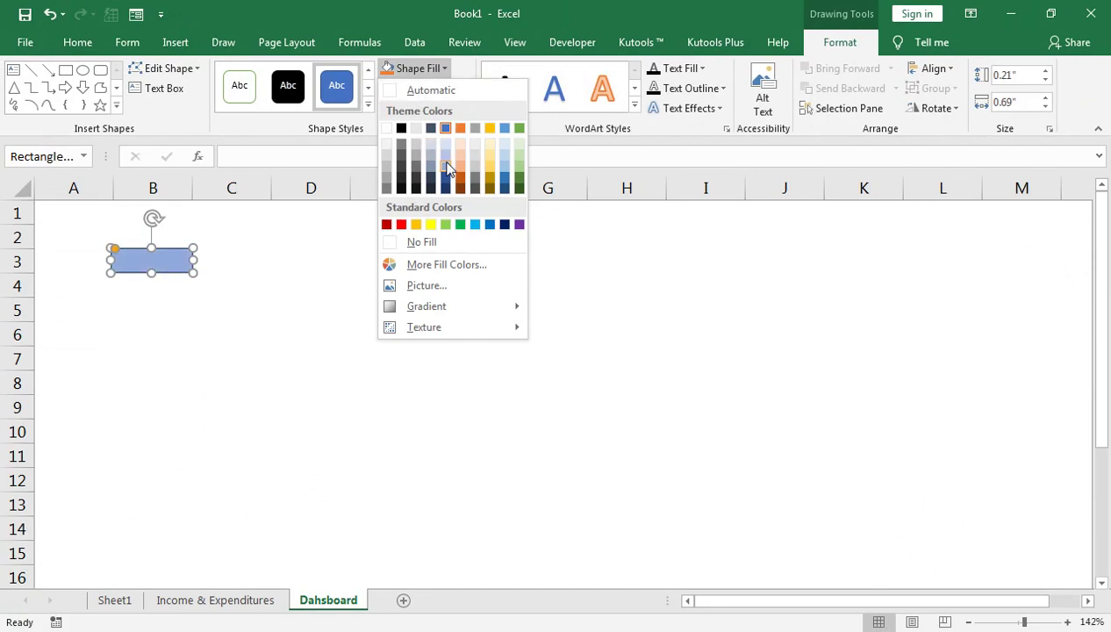
pyautogui.click(448, 167)
pyautogui.click(429, 88)
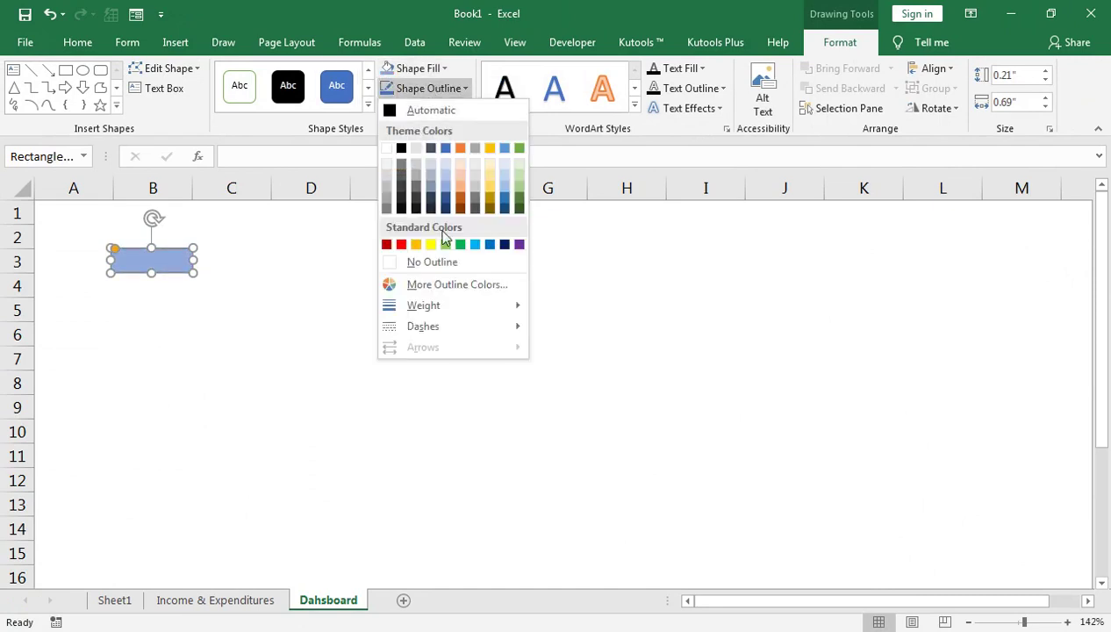
pyautogui.click(419, 262)
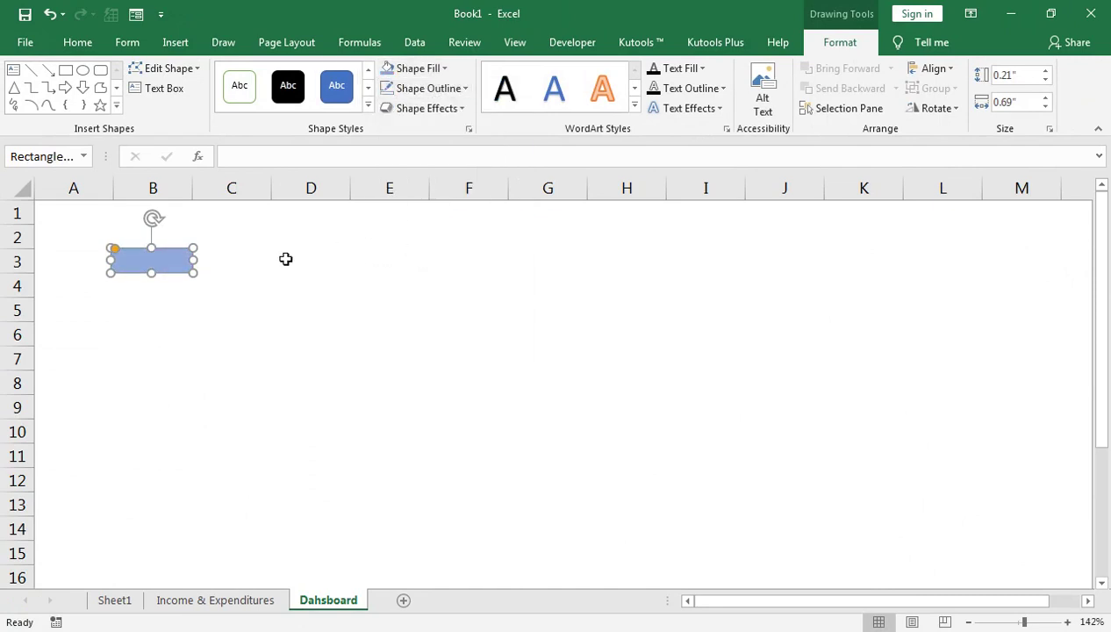
# Add the text "Month" inside the rounded rectangle
pyautogui.rightClick(186, 272)
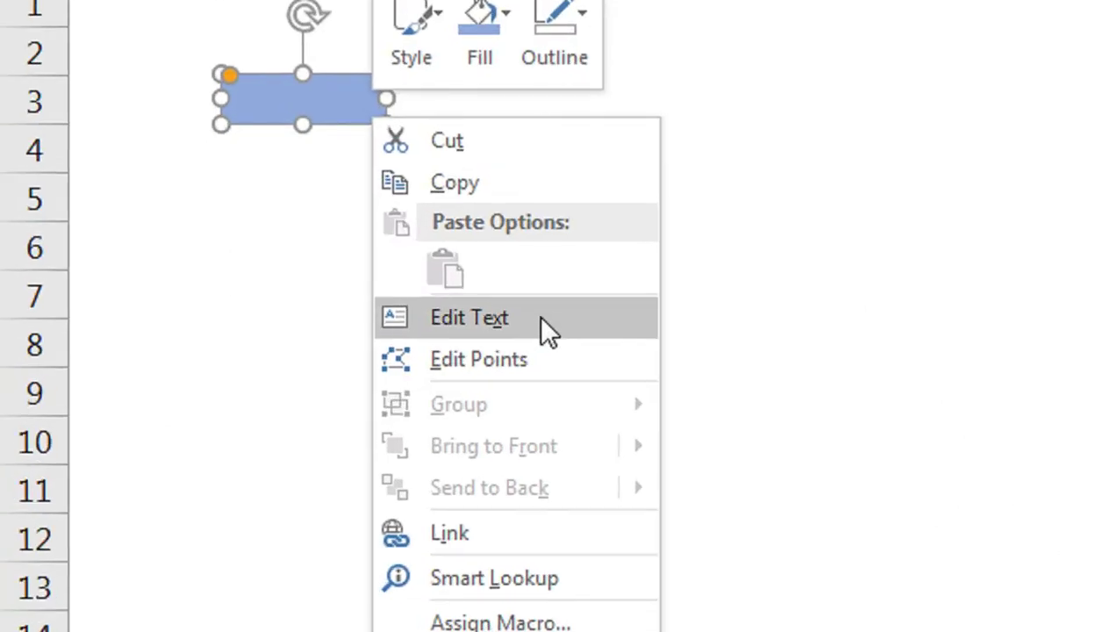
pyautogui.click(270, 372)
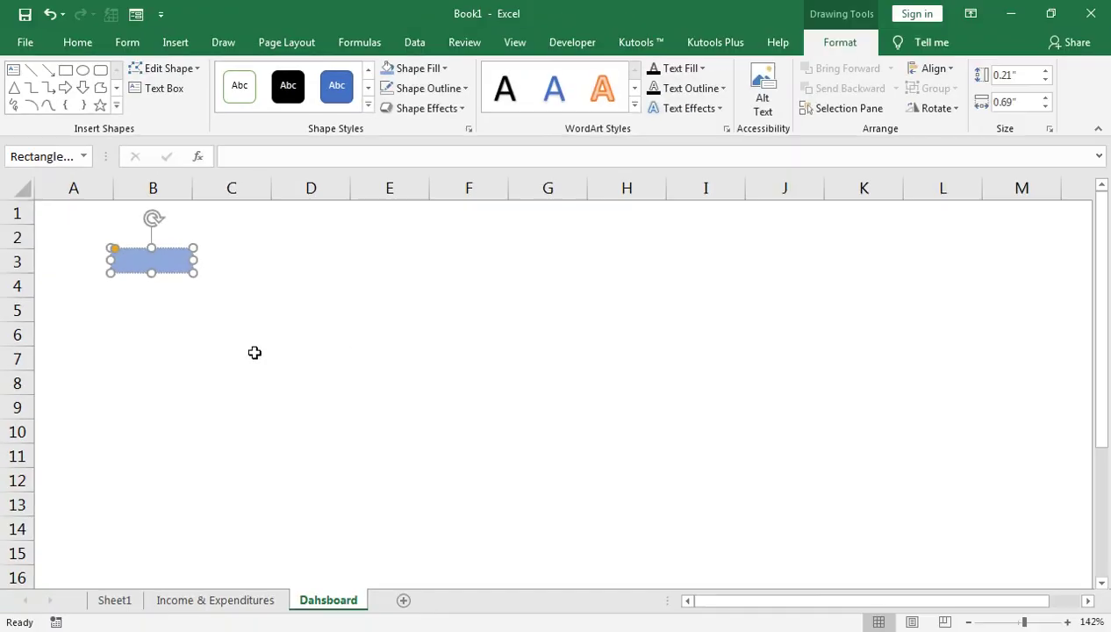
pyautogui.write('Month')
# Increase the Month shape's height to about 0.28" and place a copy across columns G and H, labelled "Year"
pyautogui.moveTo(152, 272); pyautogui.dragTo(602, 244)
pyautogui.click(598, 263)
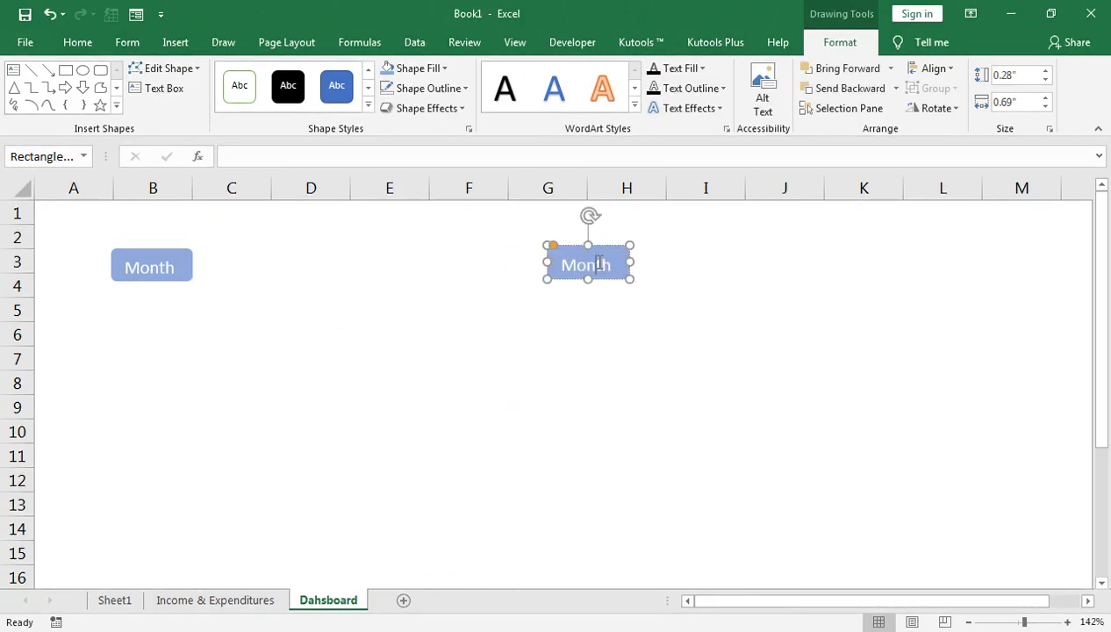
pyautogui.doubleClick(598, 264)
pyautogui.write('Year')
pyautogui.click(663, 269)
# Centre the text of the Month and Year shapes both horizontally and vertically
pyautogui.click(598, 247)
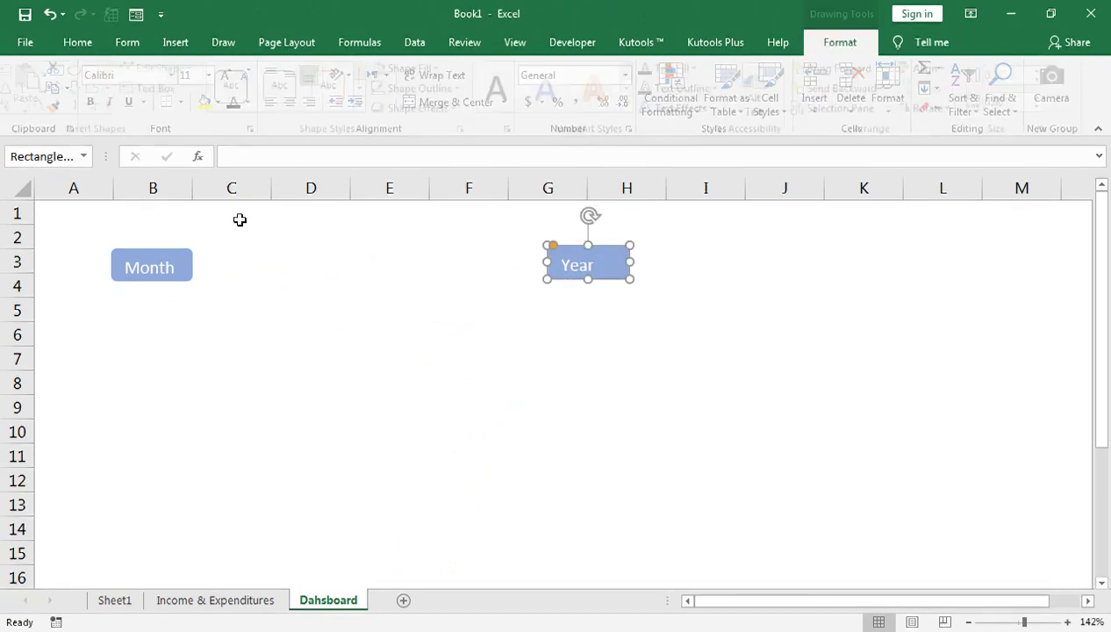
pyautogui.keyDown('shift'); pyautogui.click(172, 256); pyautogui.keyUp('shift')
pyautogui.click(77, 43)
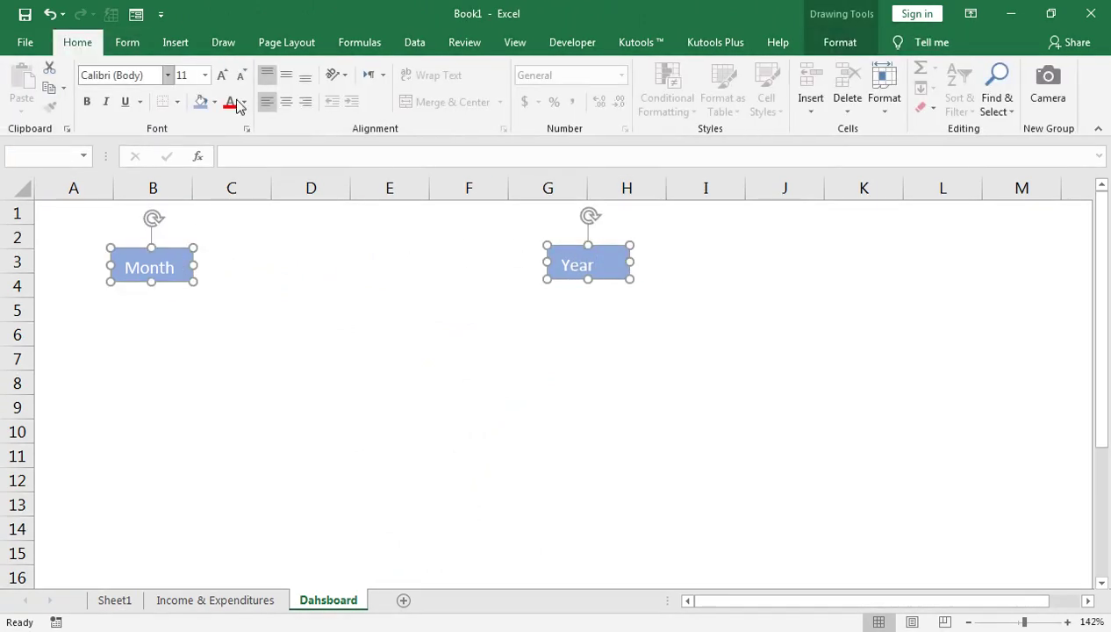
pyautogui.click(286, 102)
pyautogui.click(286, 75)
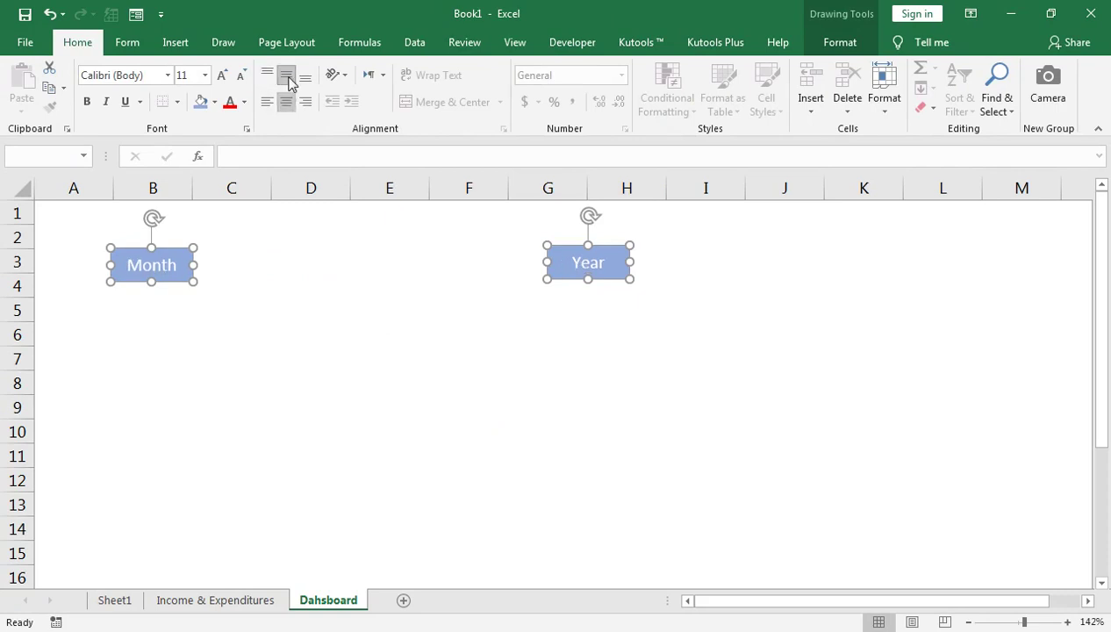
# Make the text of the Month and Year shapes black and bold
pyautogui.click(244, 102)
pyautogui.click(244, 163)
pyautogui.click(87, 102)
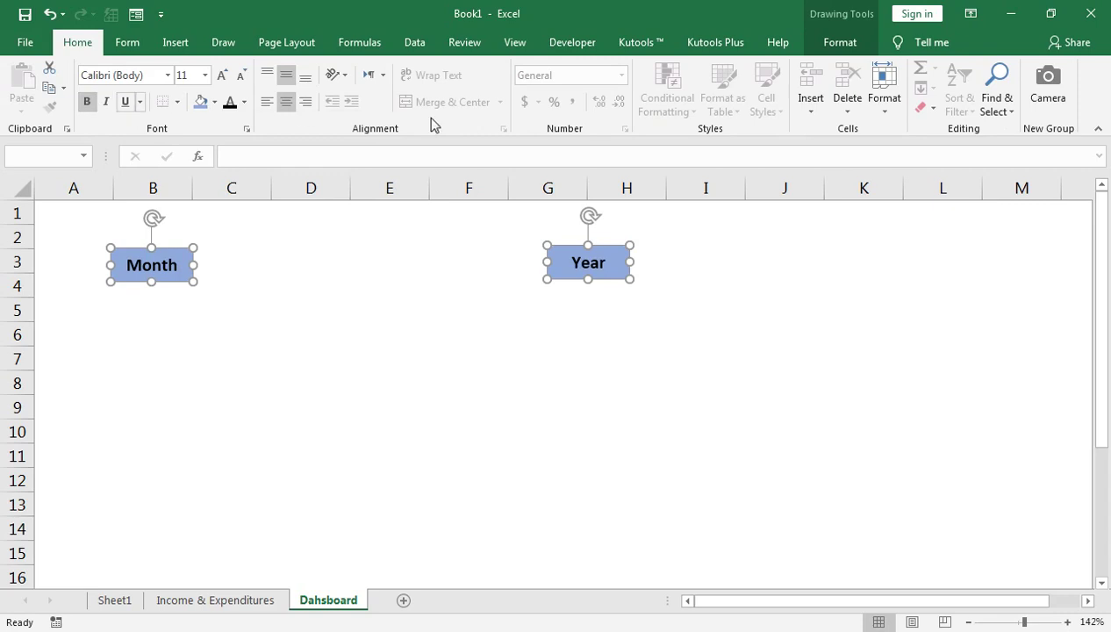
# Align the Month and Year shapes to a common horizontal centre
pyautogui.click(825, 44)
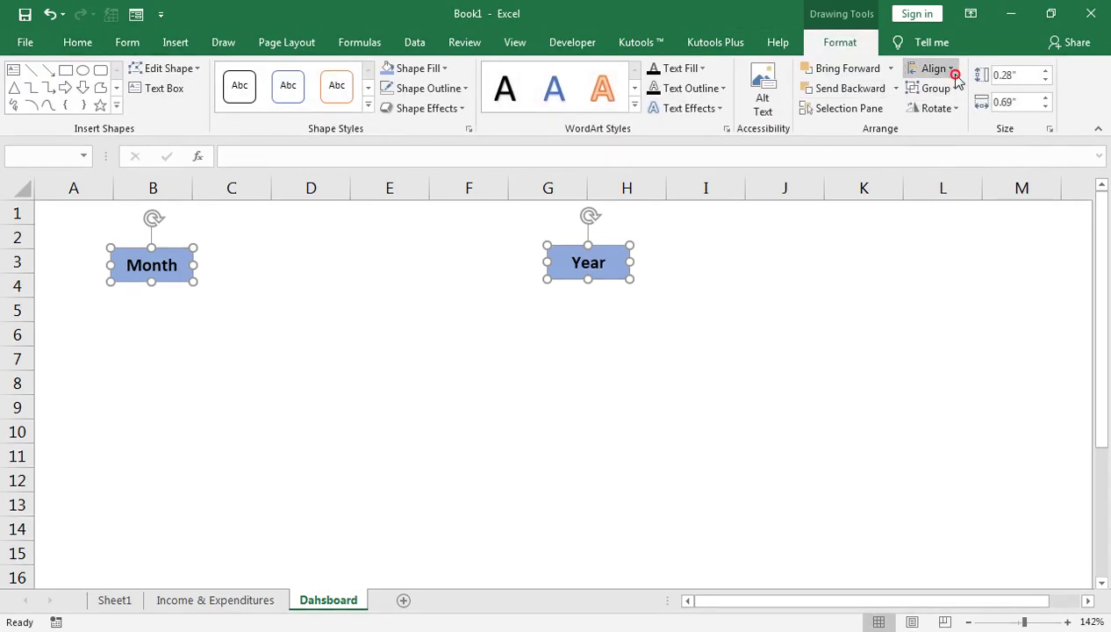
pyautogui.click(948, 71)
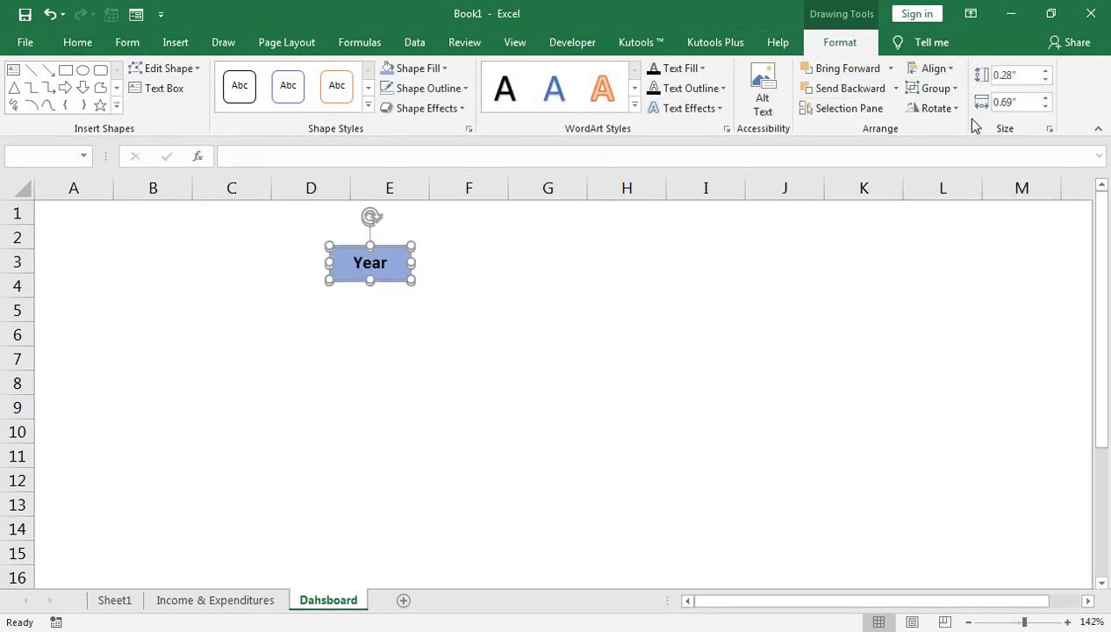
# Undo the centre alignment and align the Month and Year shapes along their vertical middles instead
pyautogui.hotkey('ctrl', 'z')
pyautogui.click(935, 68)
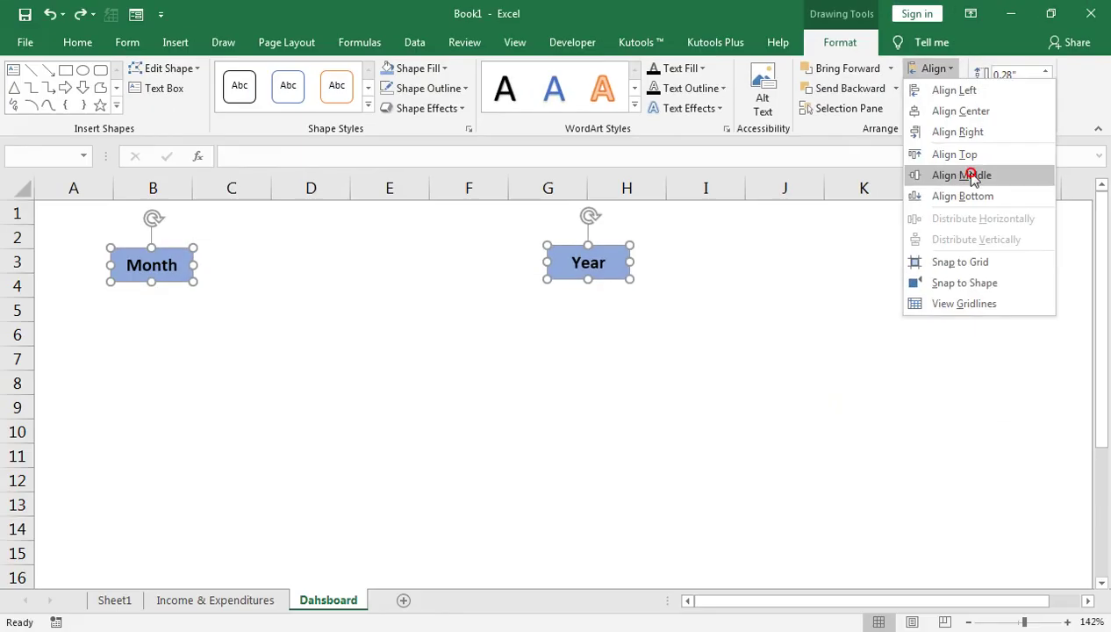
pyautogui.click(974, 175)
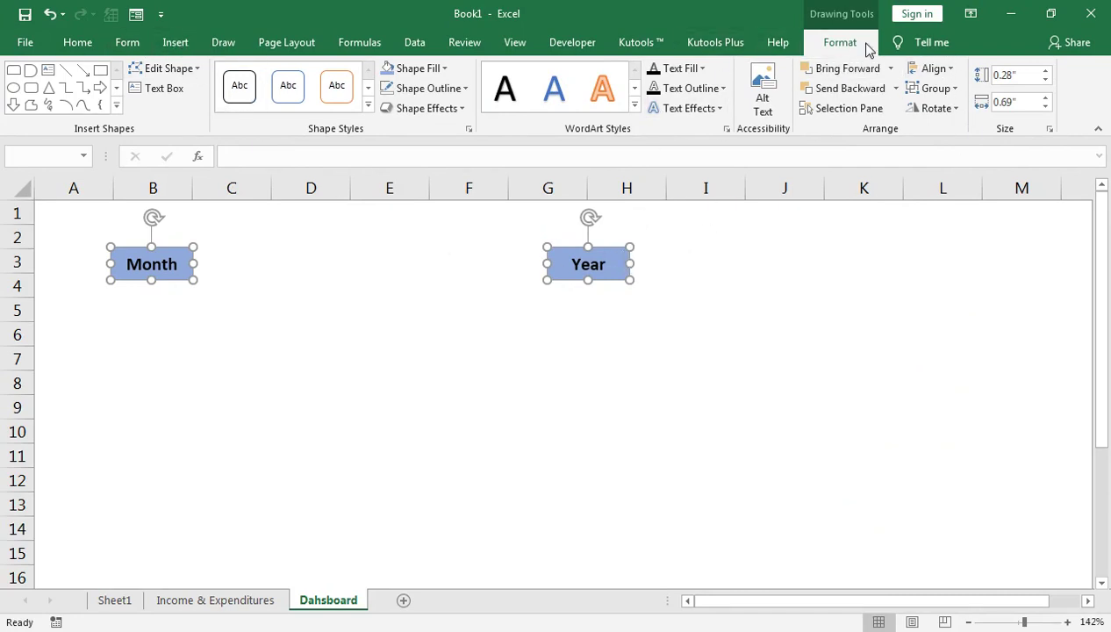
# Draw a top-corners-rounded rectangle about 1.58" high and 0.48" wide over the Month label and increase its corner rounding
pyautogui.click(118, 108)
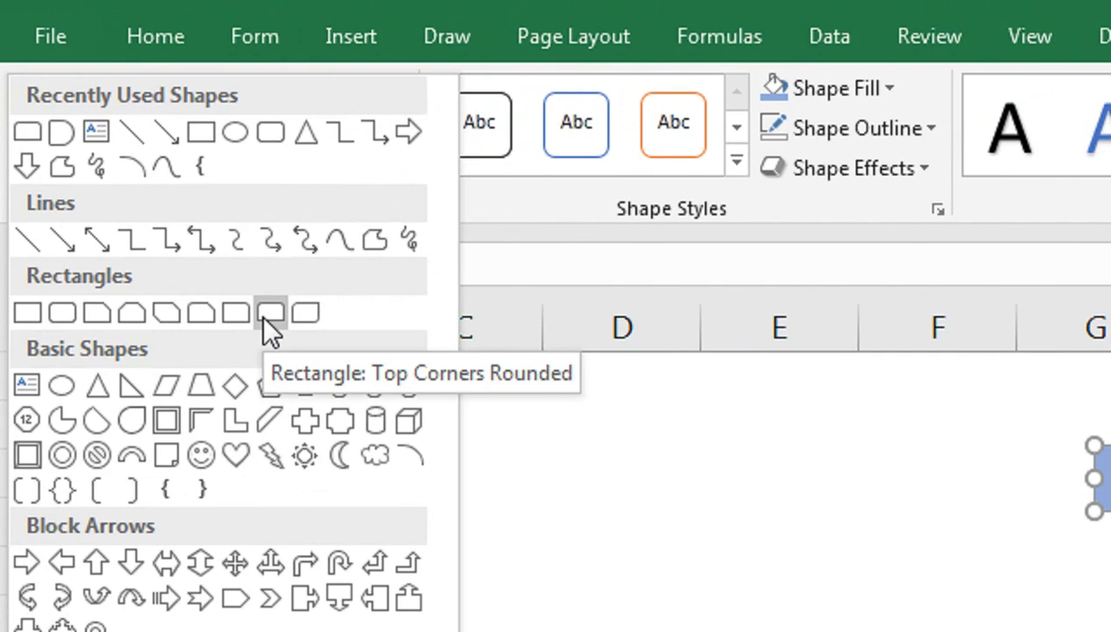
pyautogui.click(270, 312)
pyautogui.moveTo(103, 237); pyautogui.dragTo(130, 424)
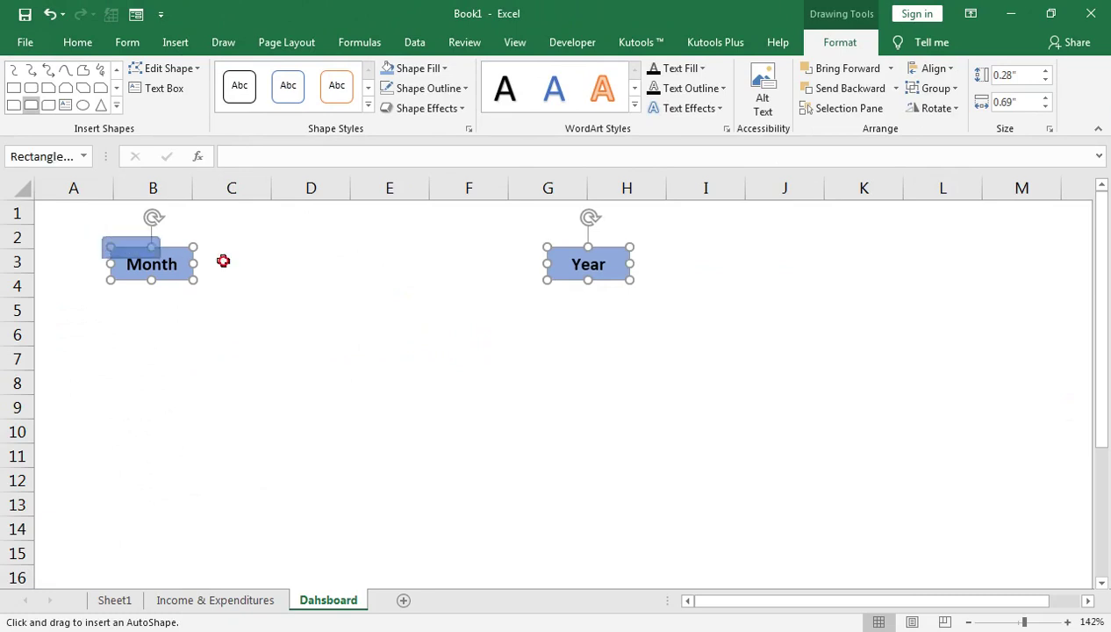
pyautogui.click(339, 287)
pyautogui.click(123, 248)
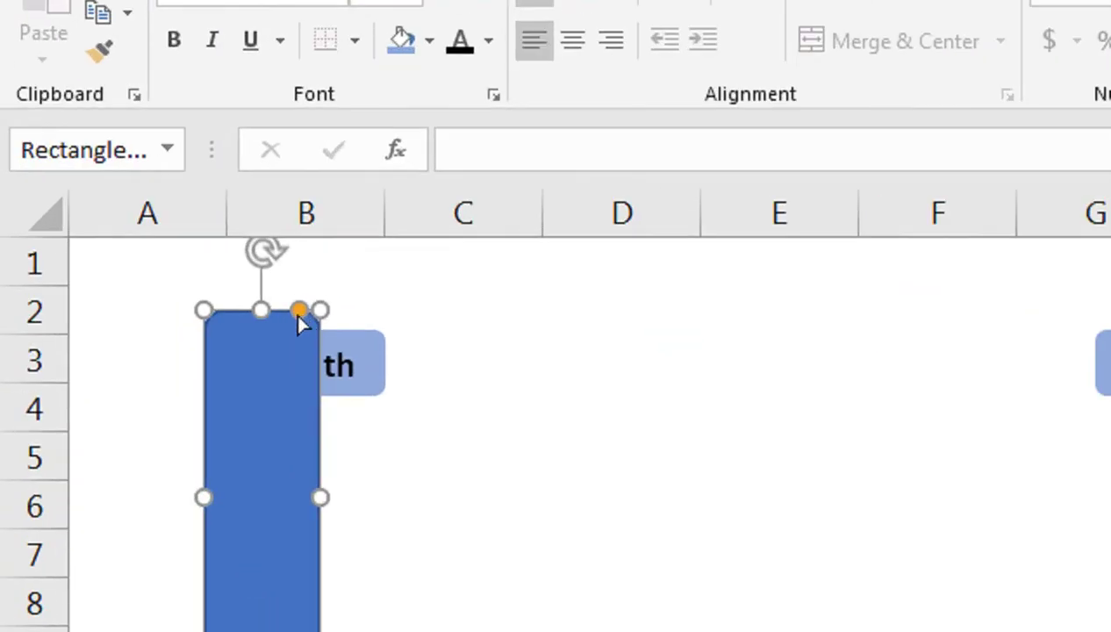
pyautogui.moveTo(297, 313); pyautogui.dragTo(274, 312)
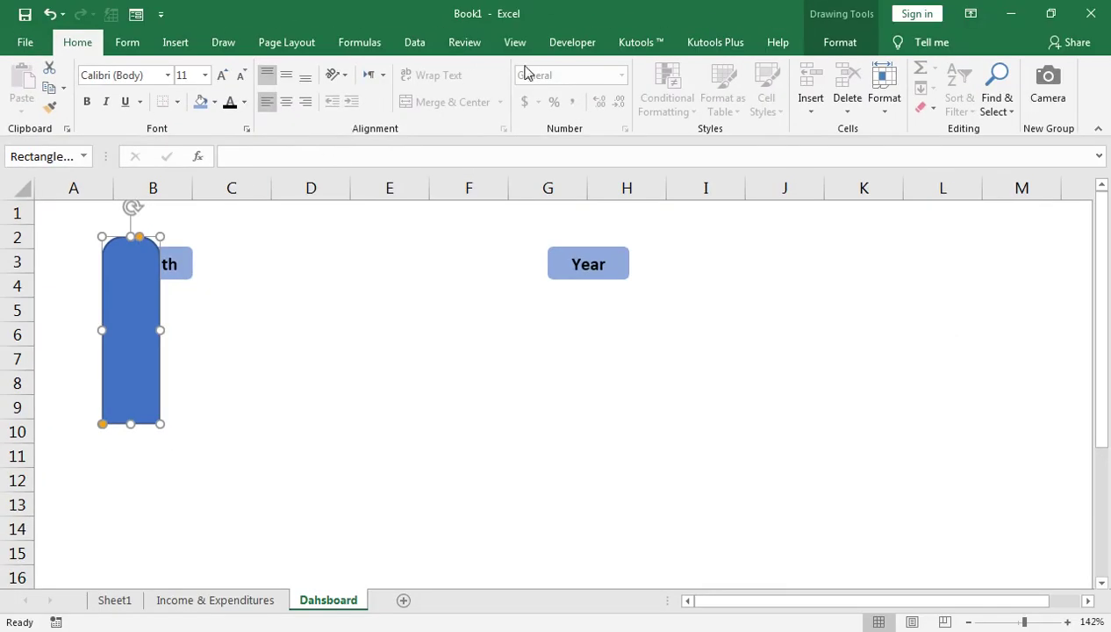
# Give the new rectangle a pale blue-grey outline and no fill
pyautogui.click(838, 42)
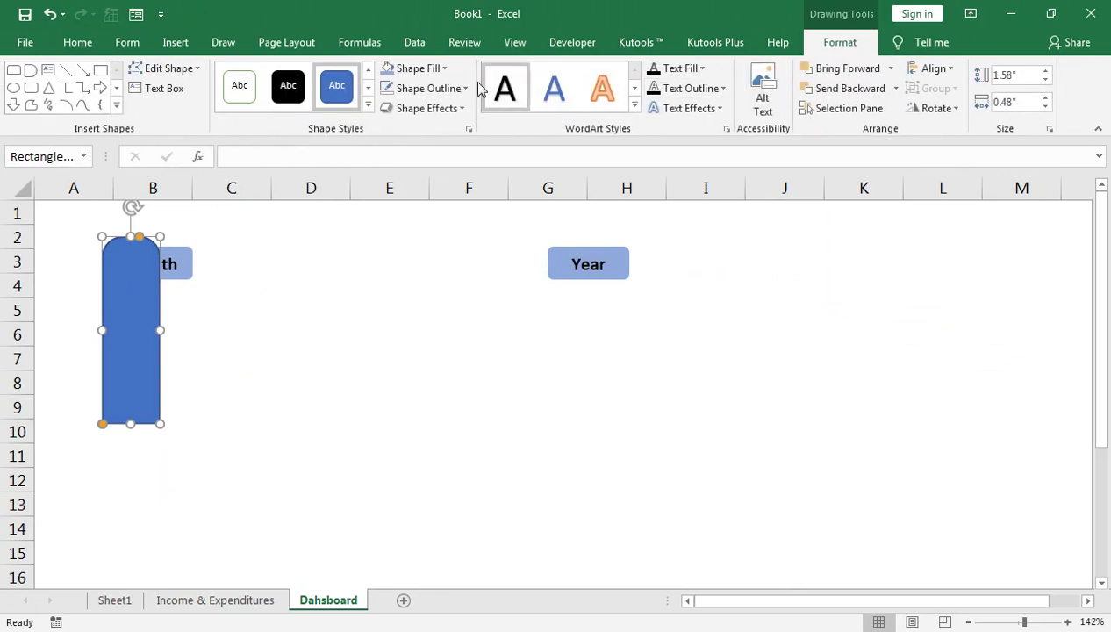
pyautogui.click(423, 88)
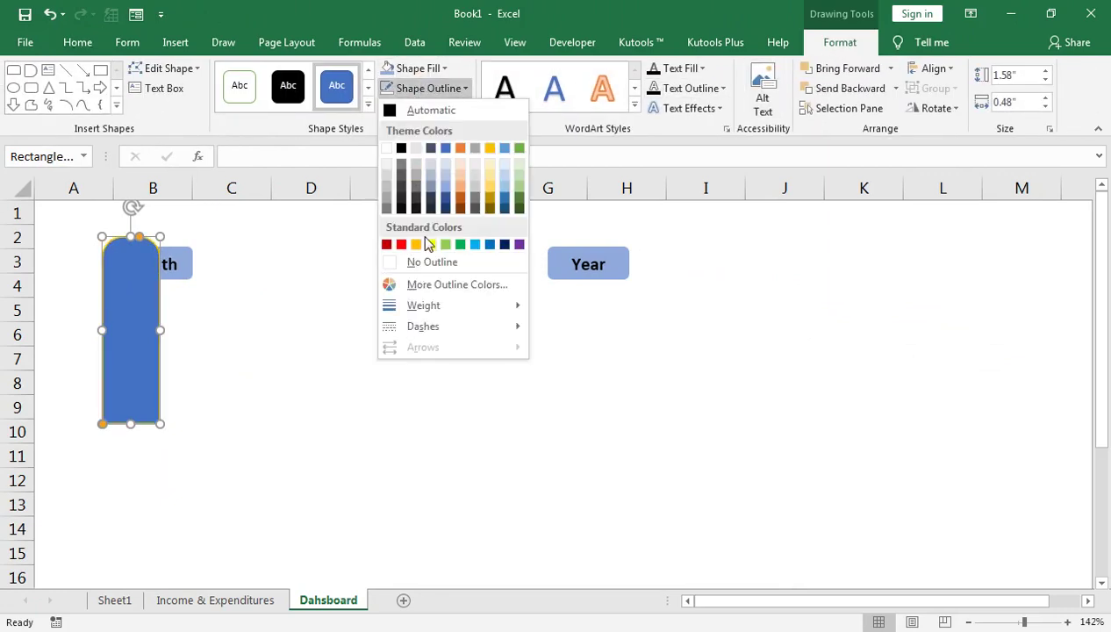
pyautogui.click(431, 164)
pyautogui.click(417, 68)
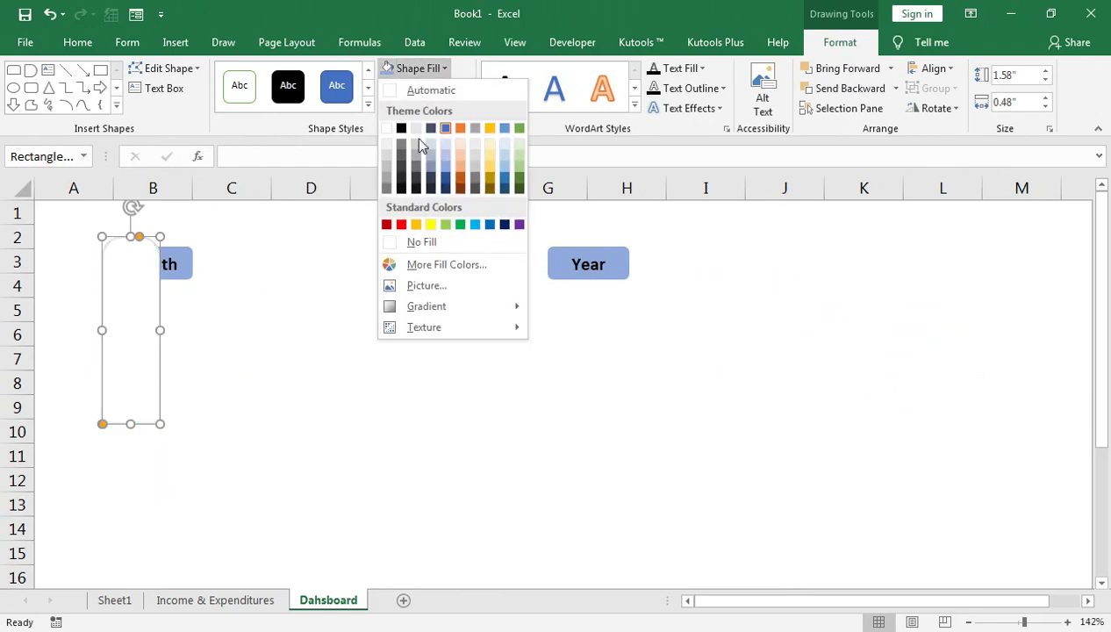
pyautogui.click(423, 243)
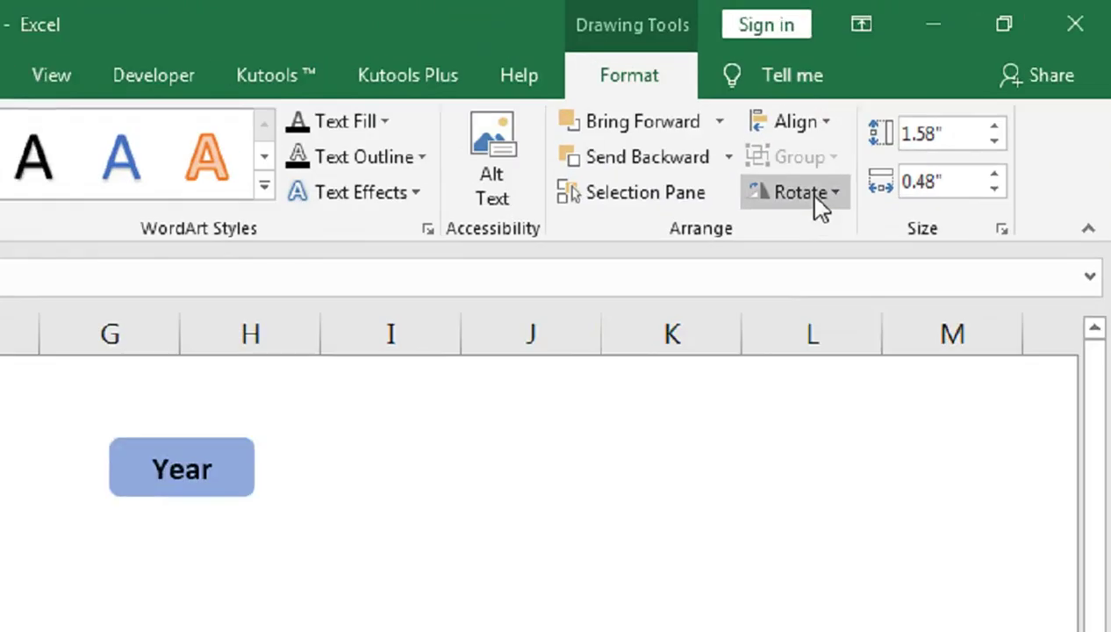
# Rotate the rectangle left 90°, move it around the Month label and reduce its thickness to about 0.35"
pyautogui.click(923, 109)
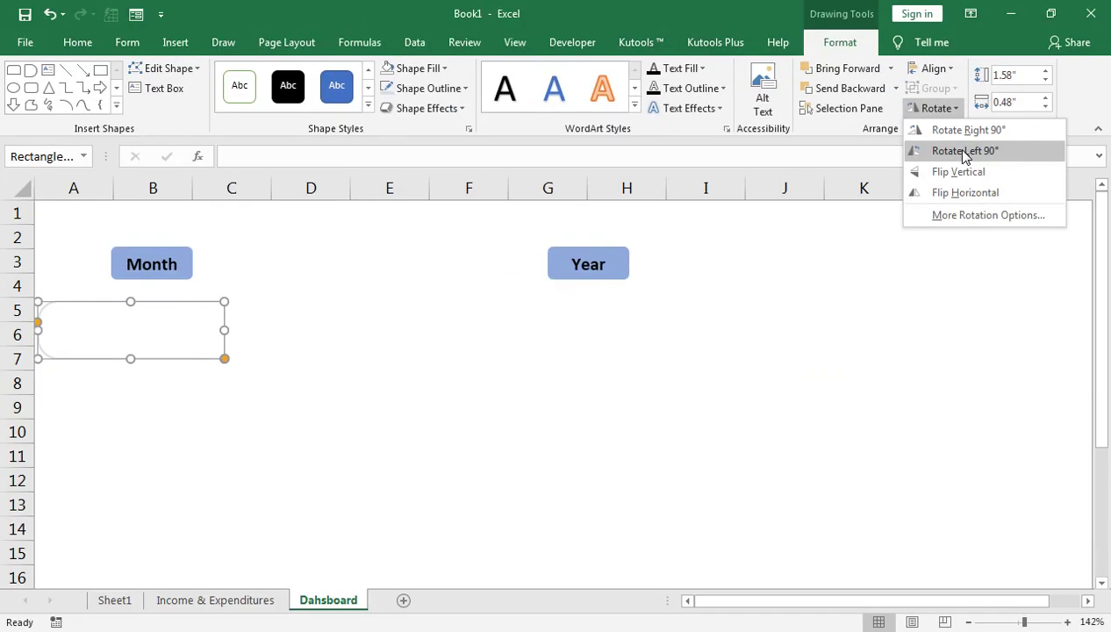
pyautogui.click(964, 155)
pyautogui.moveTo(154, 302); pyautogui.dragTo(215, 239)
pyautogui.moveTo(193, 300); pyautogui.dragTo(198, 284)
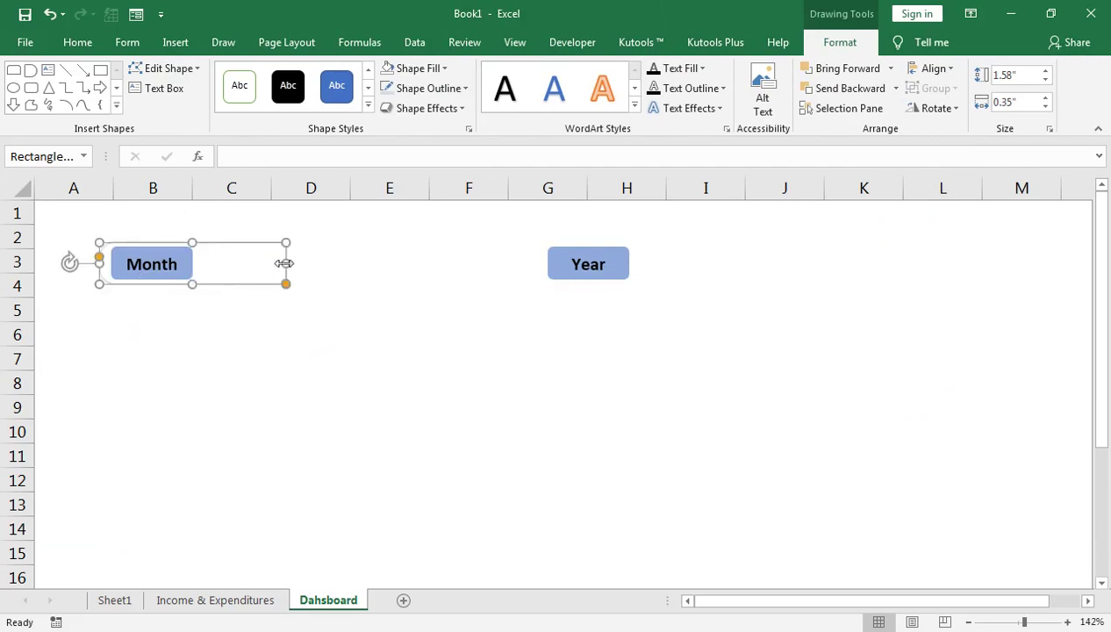
# Lengthen the frame around the Month label to about 1.77", extending it into column D
pyautogui.moveTo(286, 264); pyautogui.dragTo(295, 264)
pyautogui.click(334, 272)
pyautogui.click(268, 248)
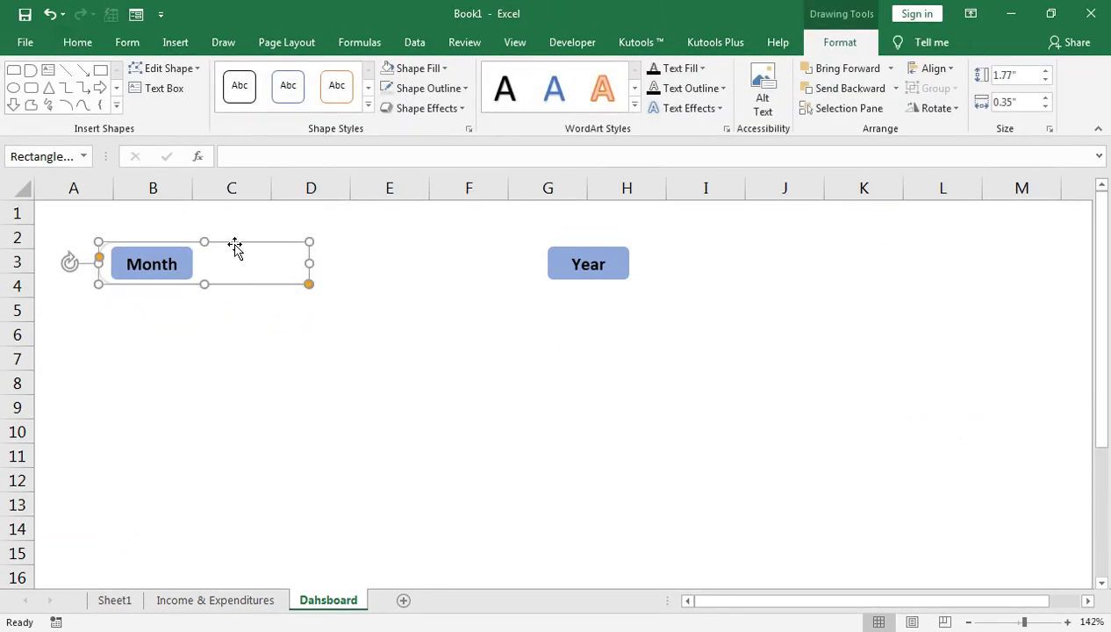
pyautogui.moveTo(235, 248); pyautogui.dragTo(235, 247)
pyautogui.click(154, 226)
# Change the outline of the frame around the Month label to light grey
pyautogui.click(201, 243)
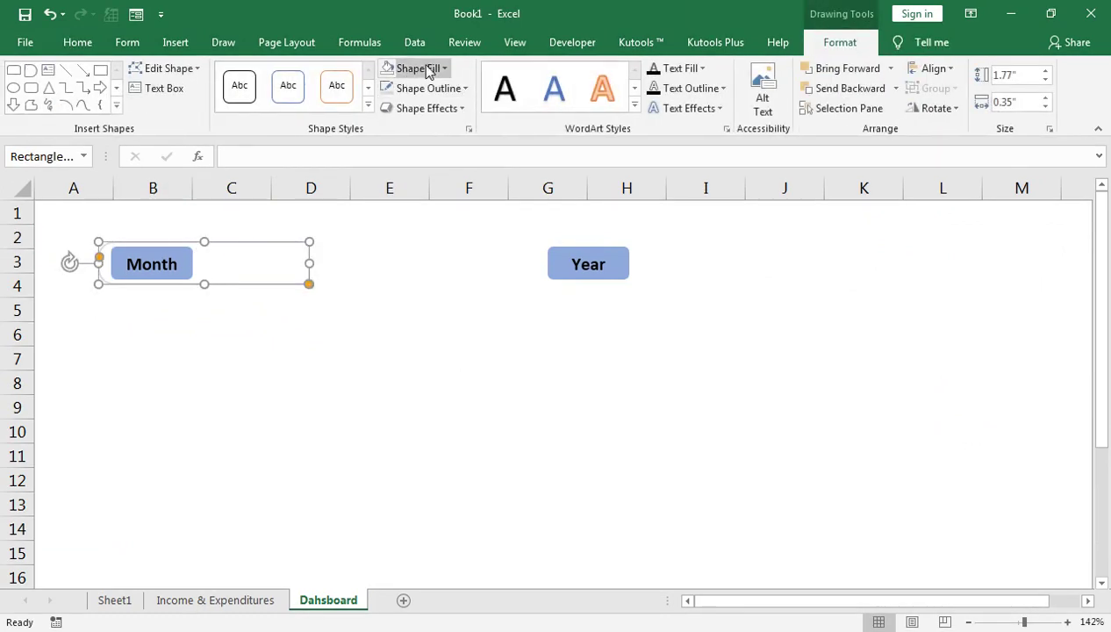
pyautogui.click(435, 88)
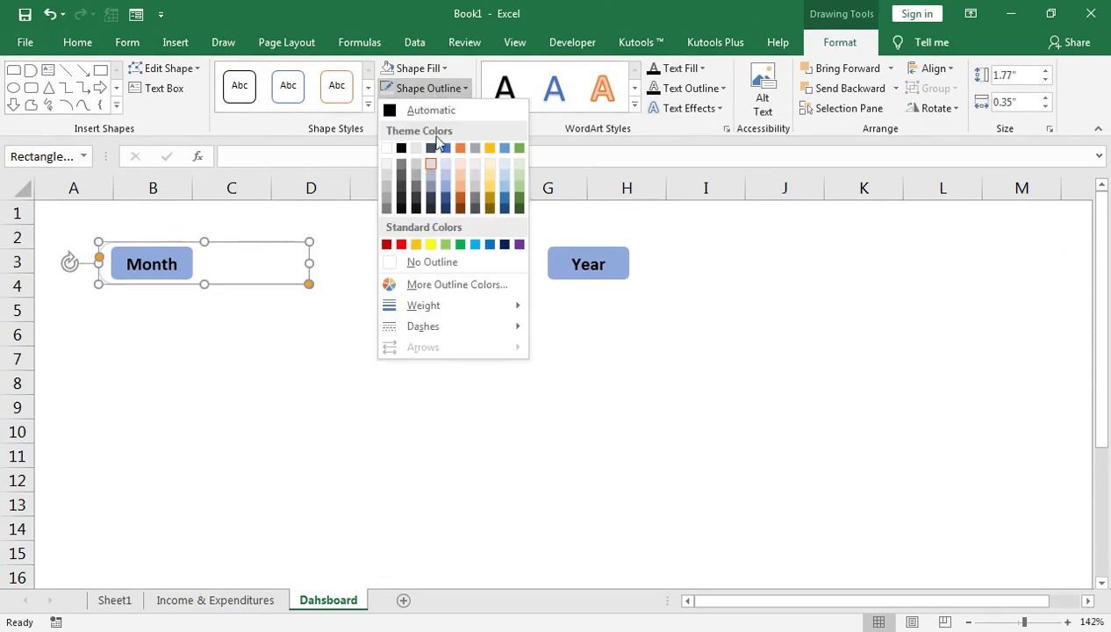
pyautogui.click(391, 180)
pyautogui.click(362, 267)
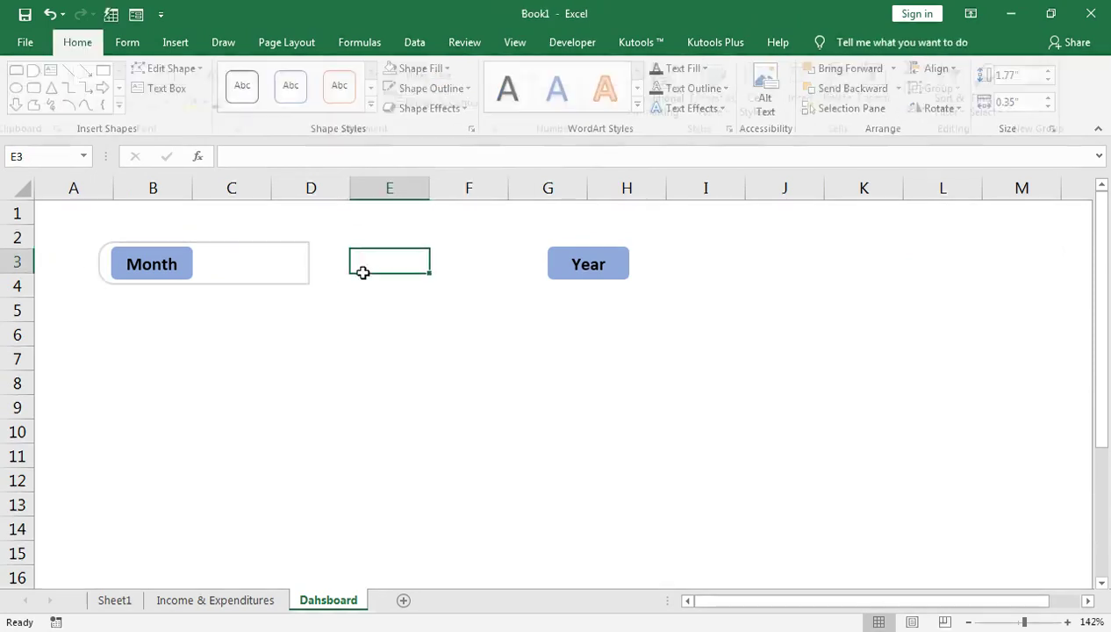
# Place a copy of the Month frame around the Year label and delete the stray duplicate overlapping the Month frame
pyautogui.click(254, 286)
pyautogui.moveTo(241, 284); pyautogui.dragTo(263, 284)
pyautogui.moveTo(263, 284); pyautogui.dragTo(423, 298)
pyautogui.moveTo(575, 288); pyautogui.dragTo(604, 287)
pyautogui.moveTo(468, 314)
pyautogui.mouseDown()
pyautogui.moveTo(442, 303)
pyautogui.moveTo(541, 280)
pyautogui.moveTo(699, 290)
pyautogui.mouseUp()
pyautogui.click(705, 345)
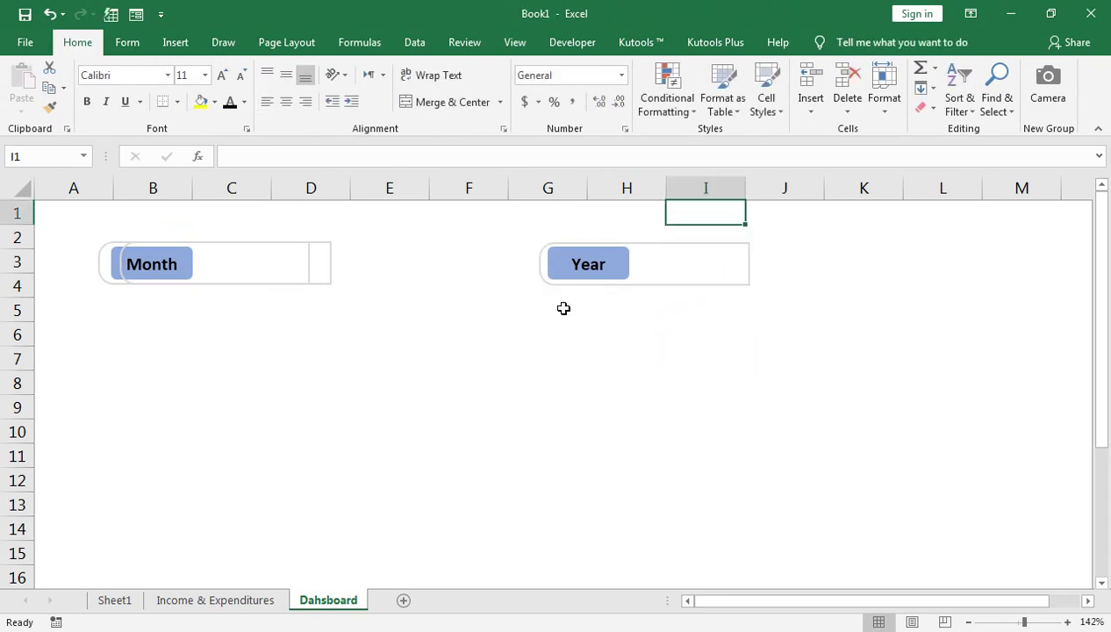
pyautogui.click(327, 278)
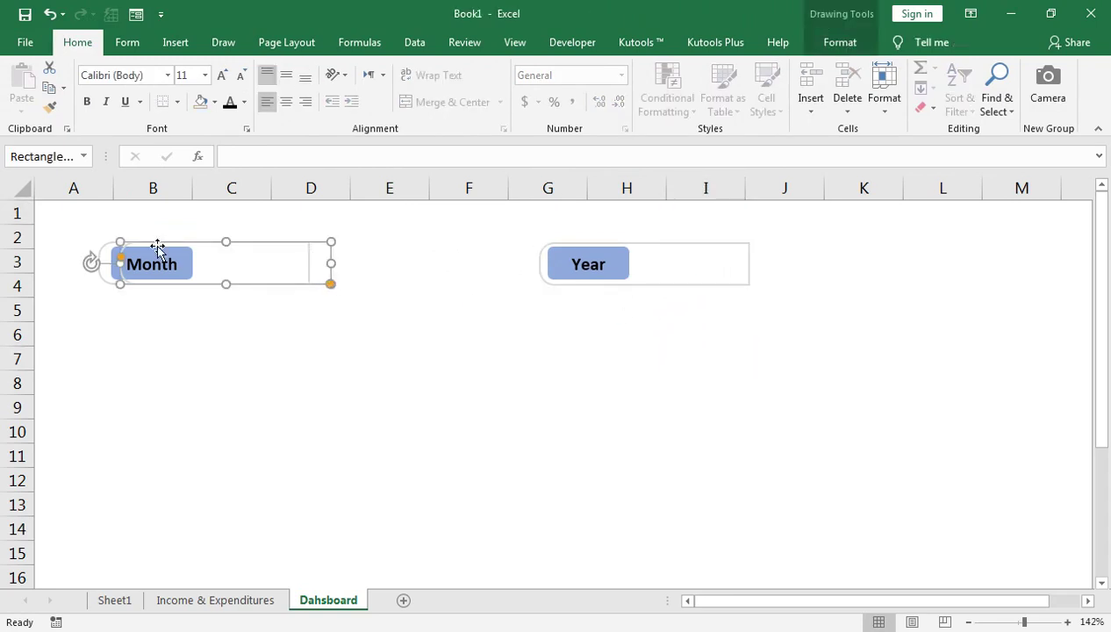
pyautogui.press('Delete')
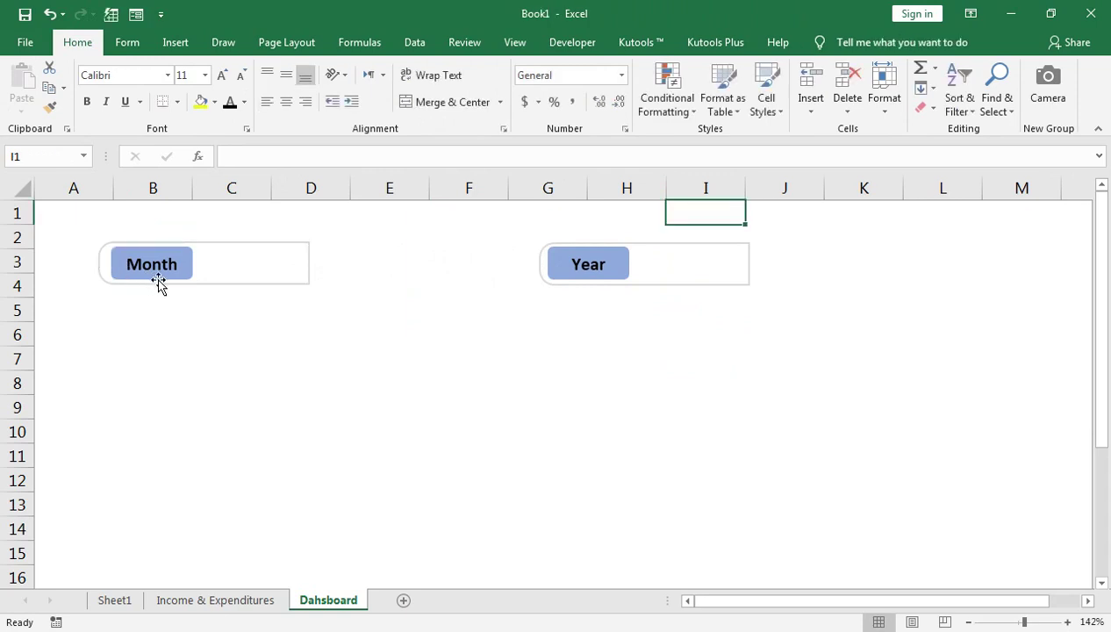
# Nudge the frame around the Month label slightly to the right and up
pyautogui.click(244, 244)
pyautogui.press('Right')
pyautogui.press('Right')
pyautogui.press('Up')
pyautogui.click(356, 277)
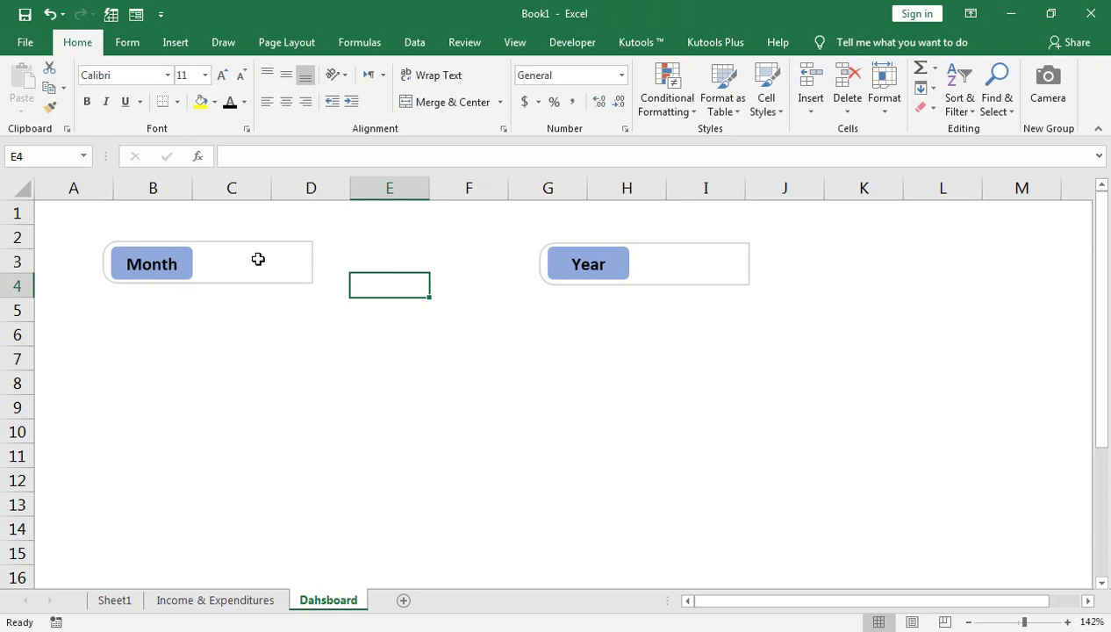
pyautogui.click(326, 261)
pyautogui.click(328, 329)
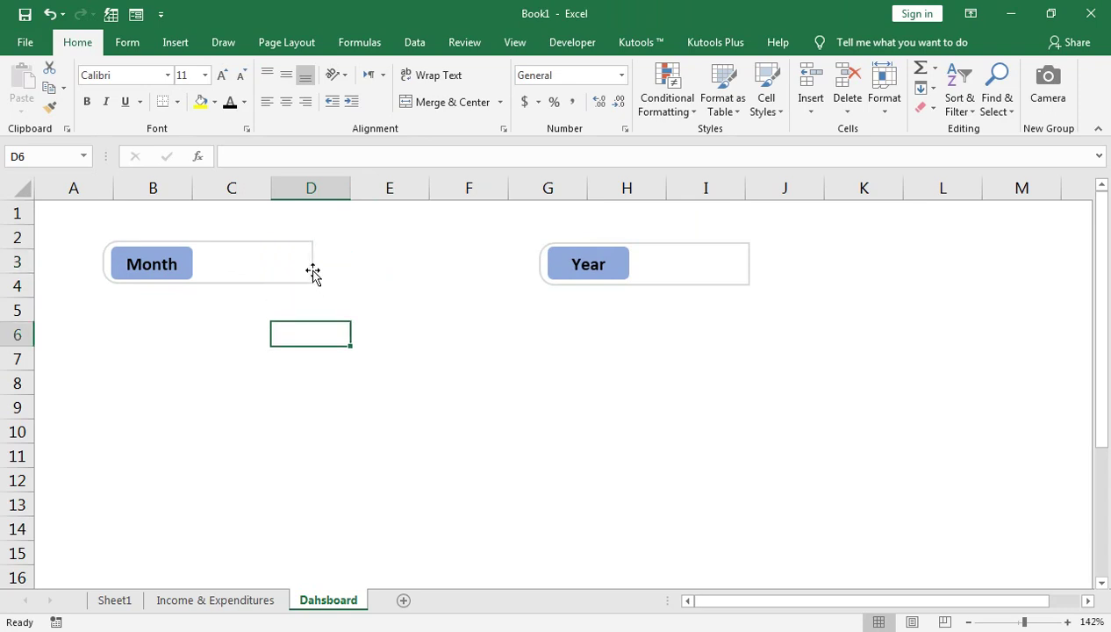
# Look through the insertable controls and check in the ribbon customization options that the Developer tab is enabled
pyautogui.click(212, 280)
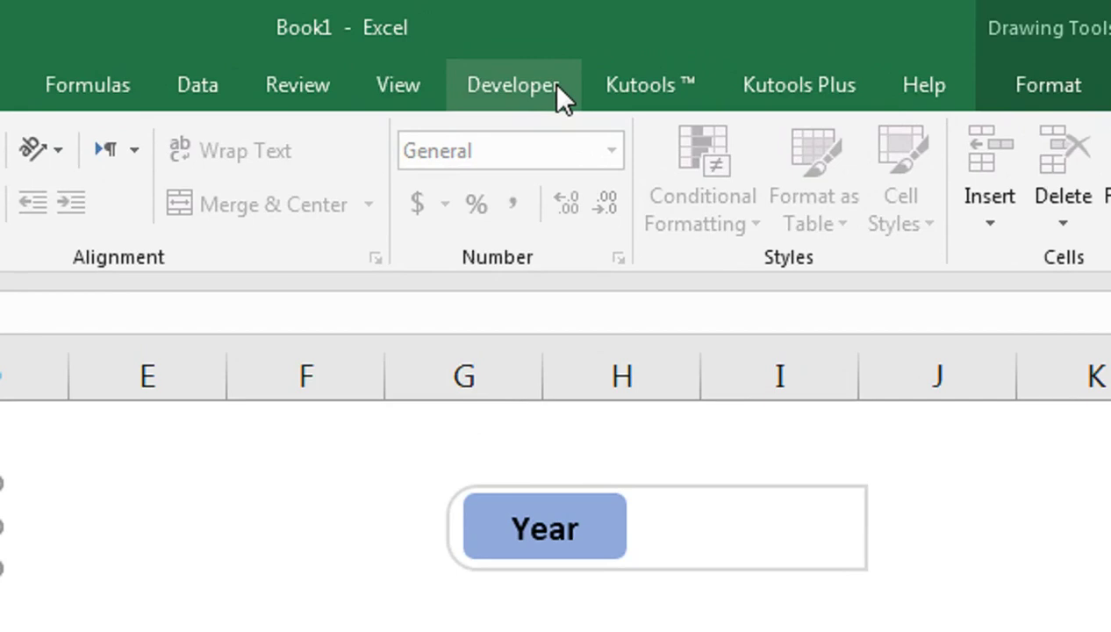
pyautogui.click(559, 97)
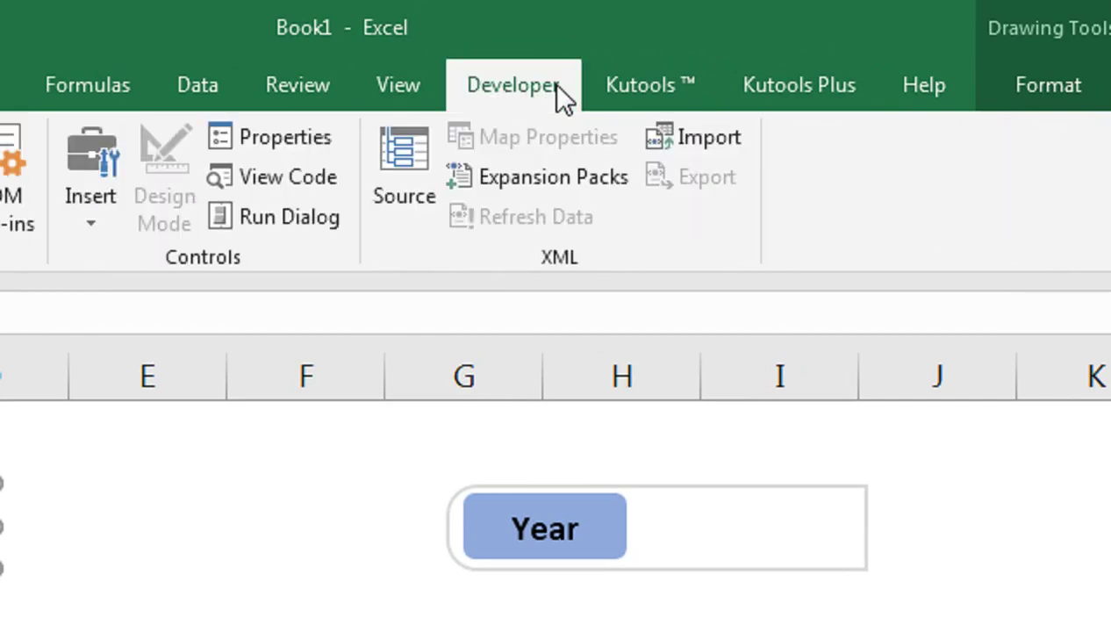
pyautogui.click(91, 218)
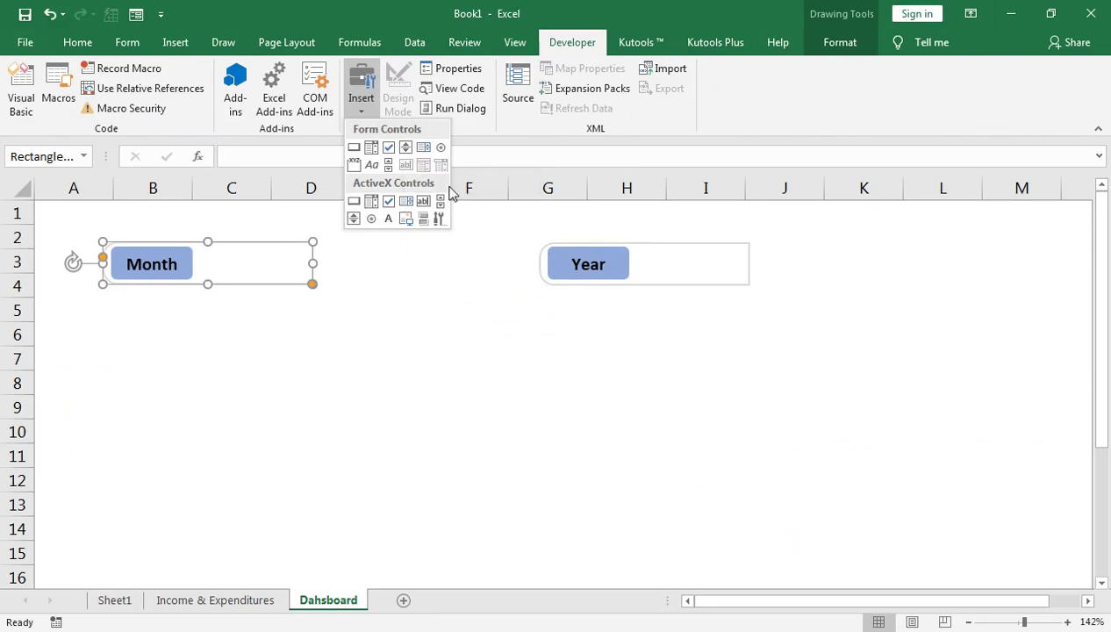
pyautogui.click(368, 295)
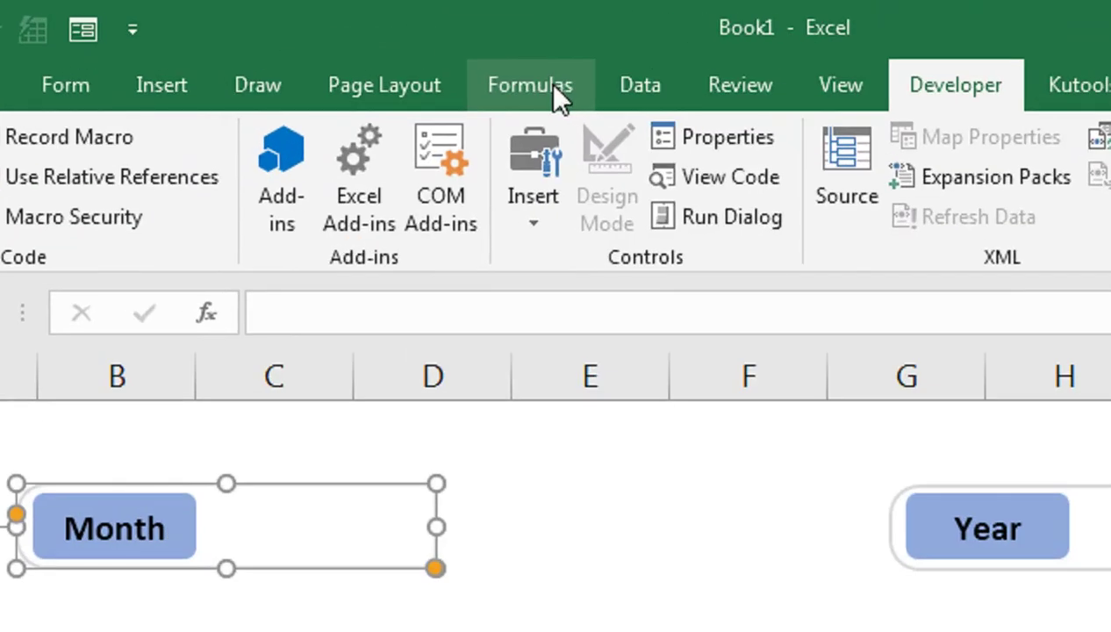
pyautogui.rightClick(357, 44)
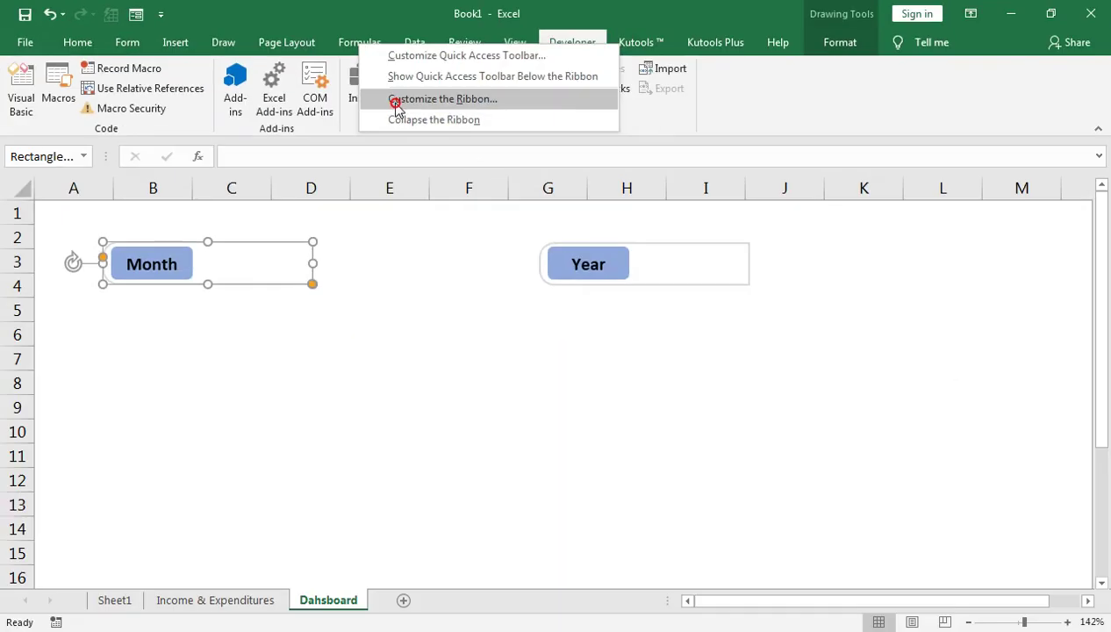
pyautogui.click(601, 211)
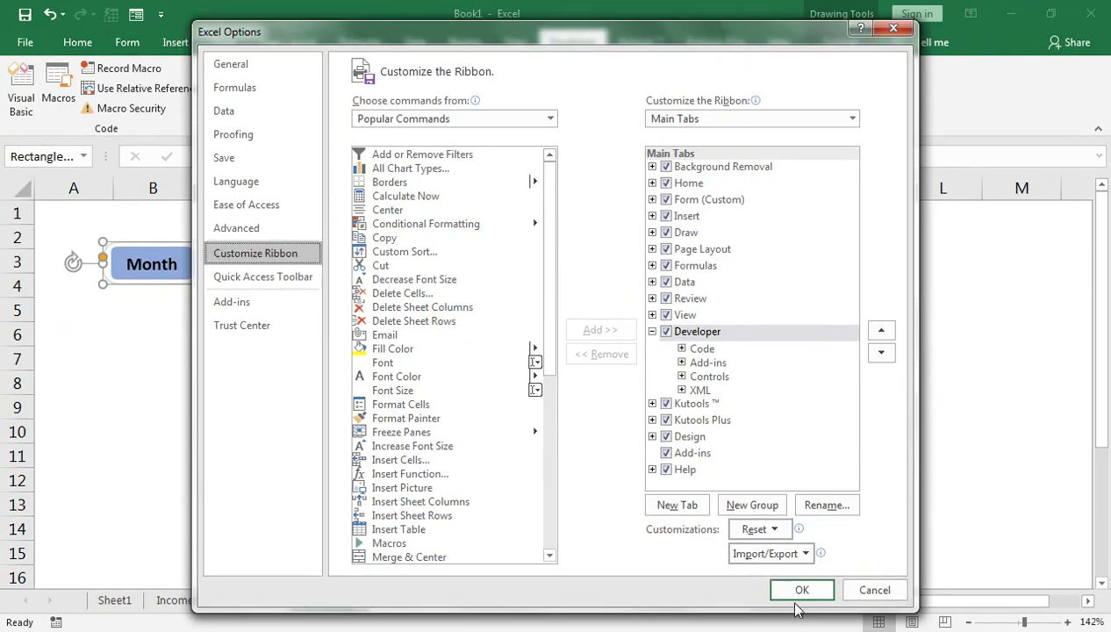
pyautogui.click(871, 595)
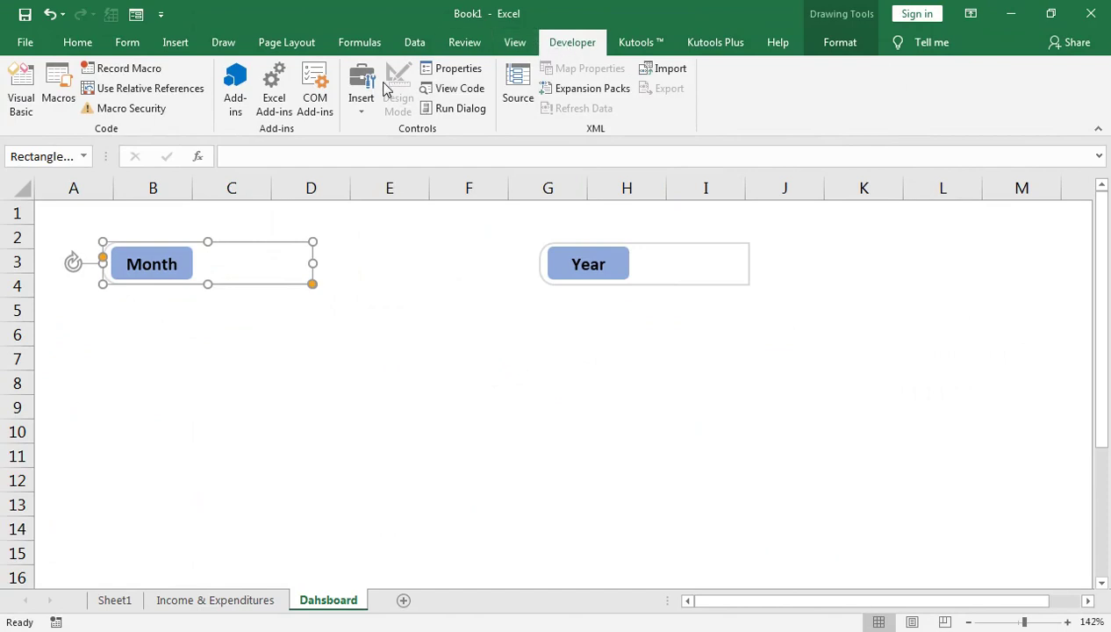
# Insert a Spin Button form control in column D and shrink it at the right end of the Month frame
pyautogui.click(370, 111)
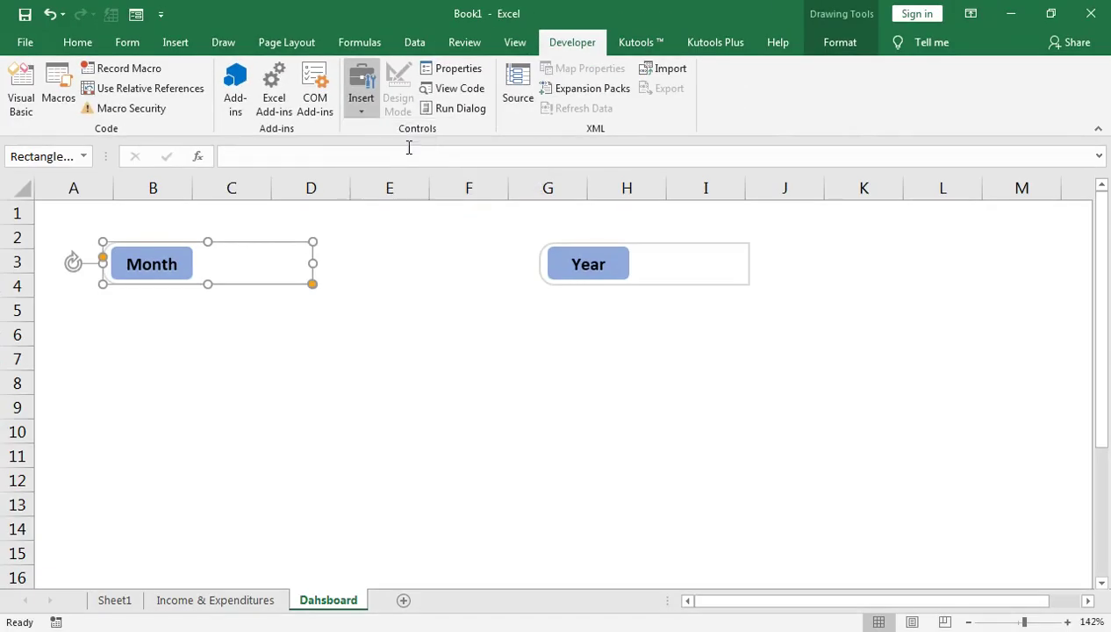
pyautogui.click(553, 303)
pyautogui.moveTo(281, 244); pyautogui.dragTo(300, 294)
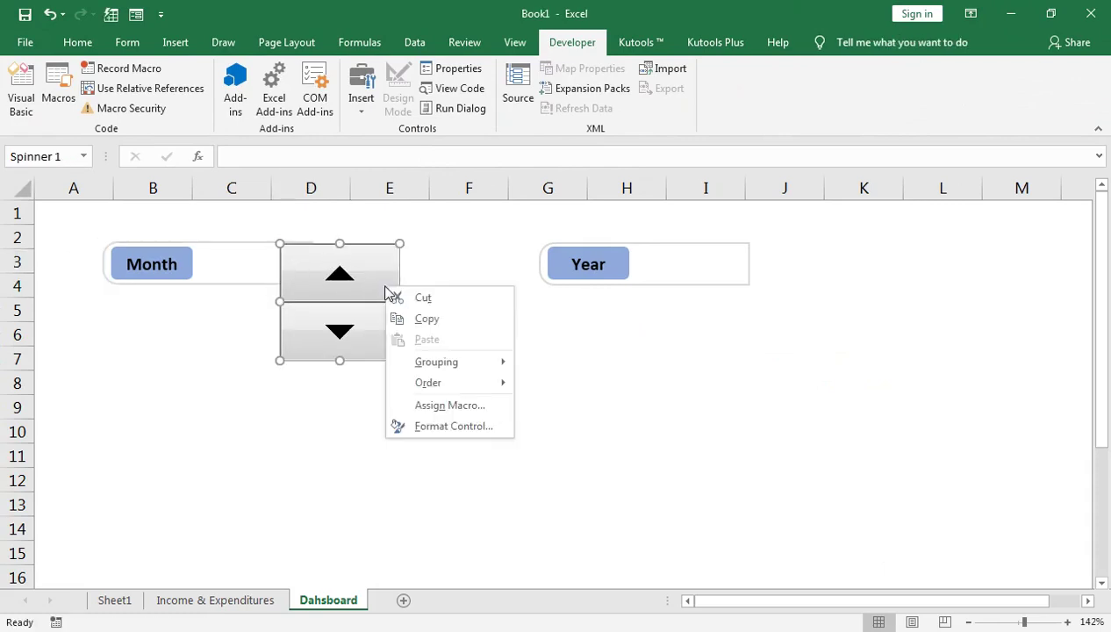
pyautogui.moveTo(401, 302)
pyautogui.mouseDown()
pyautogui.moveTo(326, 293)
pyautogui.moveTo(316, 303)
pyautogui.mouseUp()
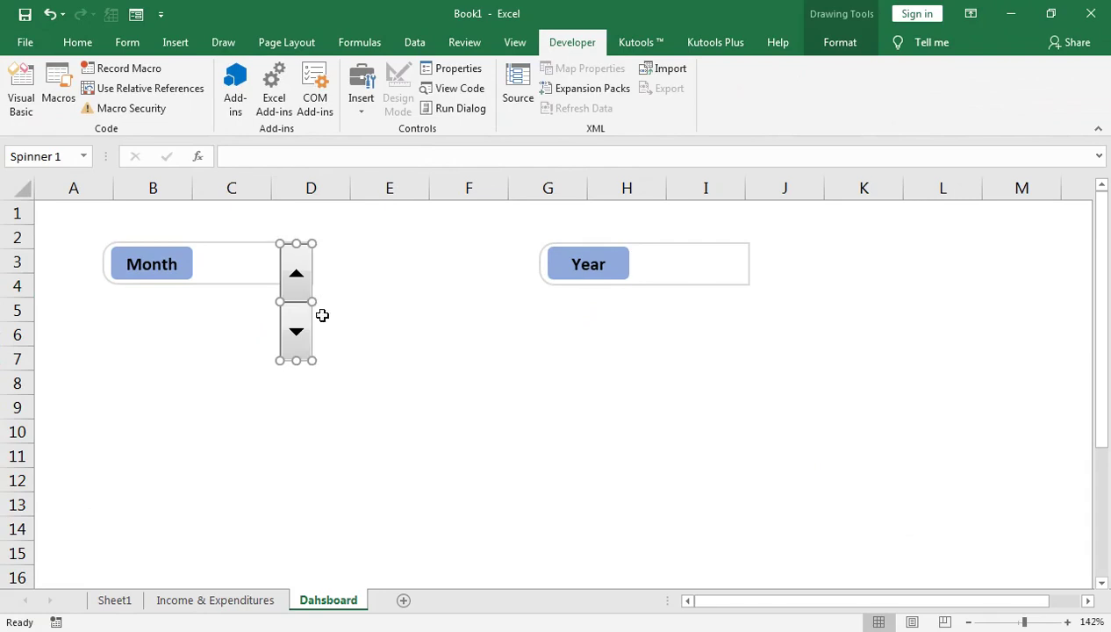
pyautogui.moveTo(297, 359); pyautogui.dragTo(297, 342)
pyautogui.moveTo(298, 340); pyautogui.dragTo(308, 274)
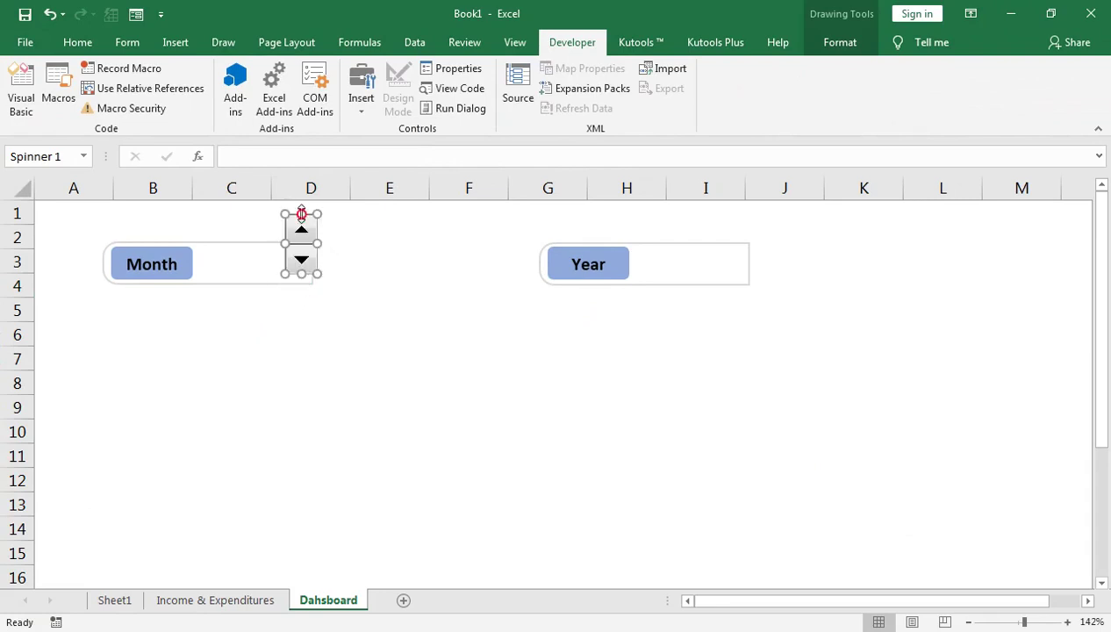
pyautogui.moveTo(317, 214); pyautogui.dragTo(307, 221)
# Fit the spin button inside the right end of the Month frame, matching the frame's height and narrowing the control
pyautogui.press('Down')
pyautogui.press('Down')
pyautogui.press('Down')
pyautogui.press('Down')
pyautogui.press('Down')
pyautogui.press('Left')
pyautogui.moveTo(298, 230); pyautogui.dragTo(298, 241)
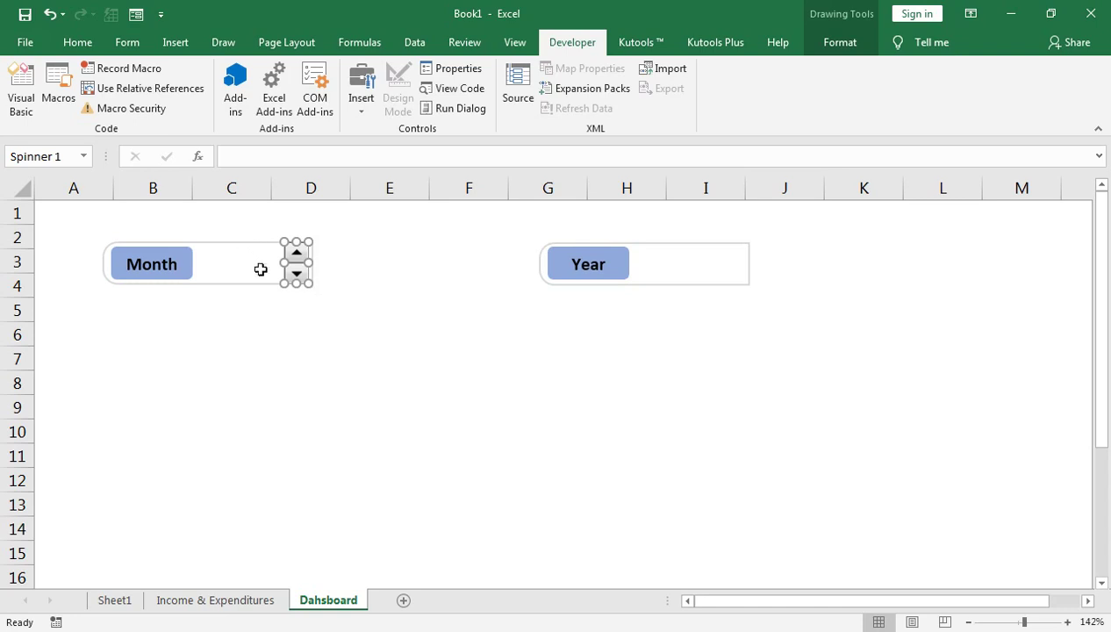
pyautogui.moveTo(283, 264); pyautogui.dragTo(287, 265)
pyautogui.press('Right')
pyautogui.press('Right')
pyautogui.press('Right')
pyautogui.click(363, 279)
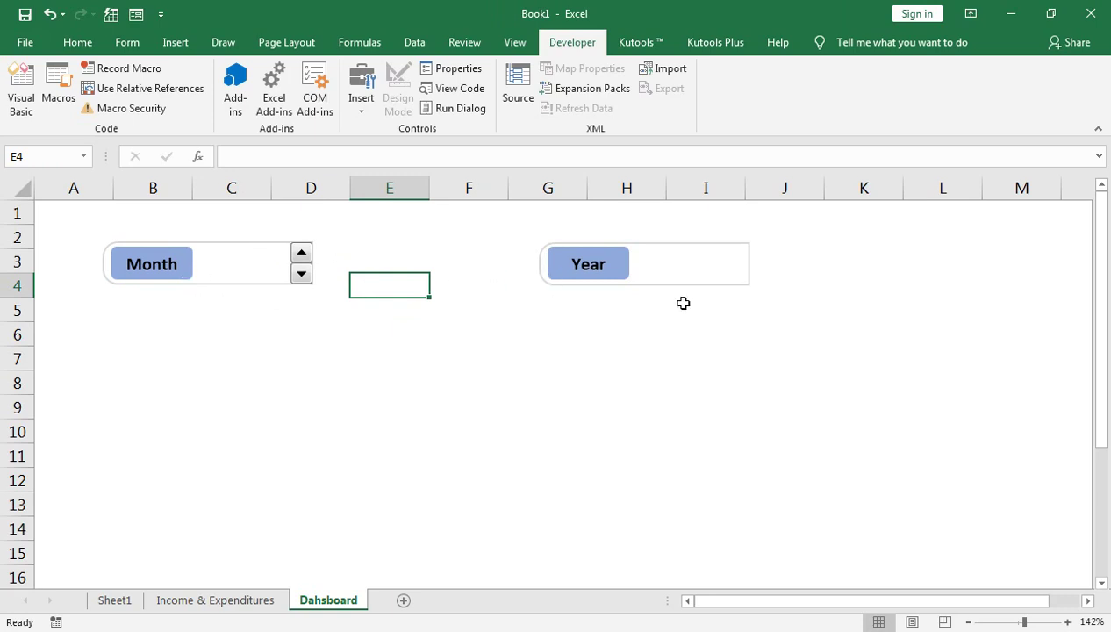
# Duplicate the Month spin button and align the copy inside the right end of the Year frame
pyautogui.rightClick(306, 261)
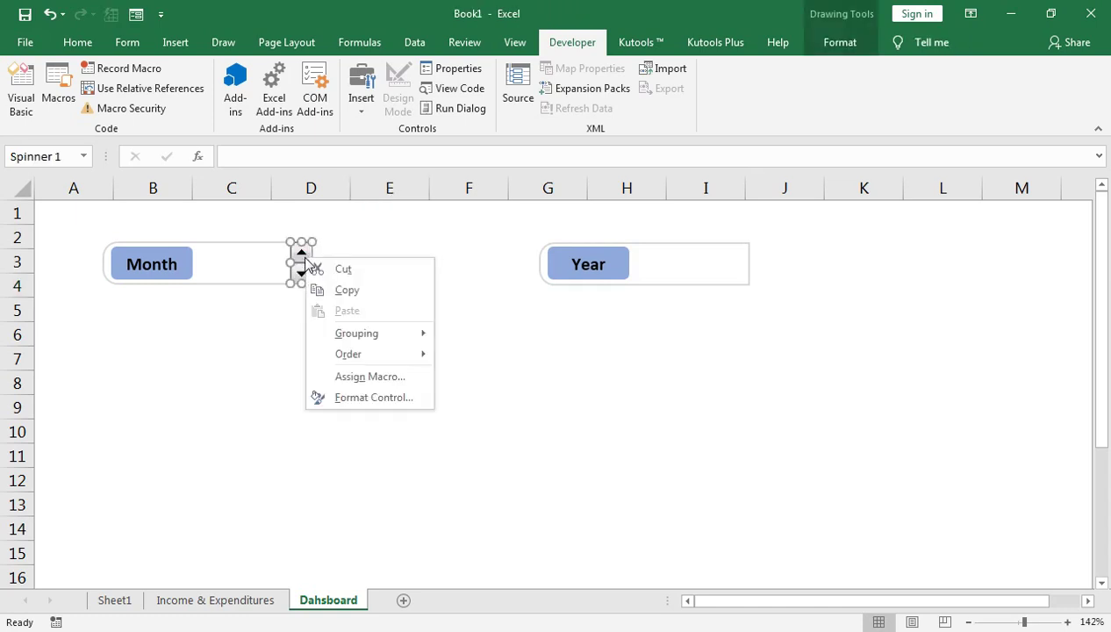
pyautogui.click(347, 289)
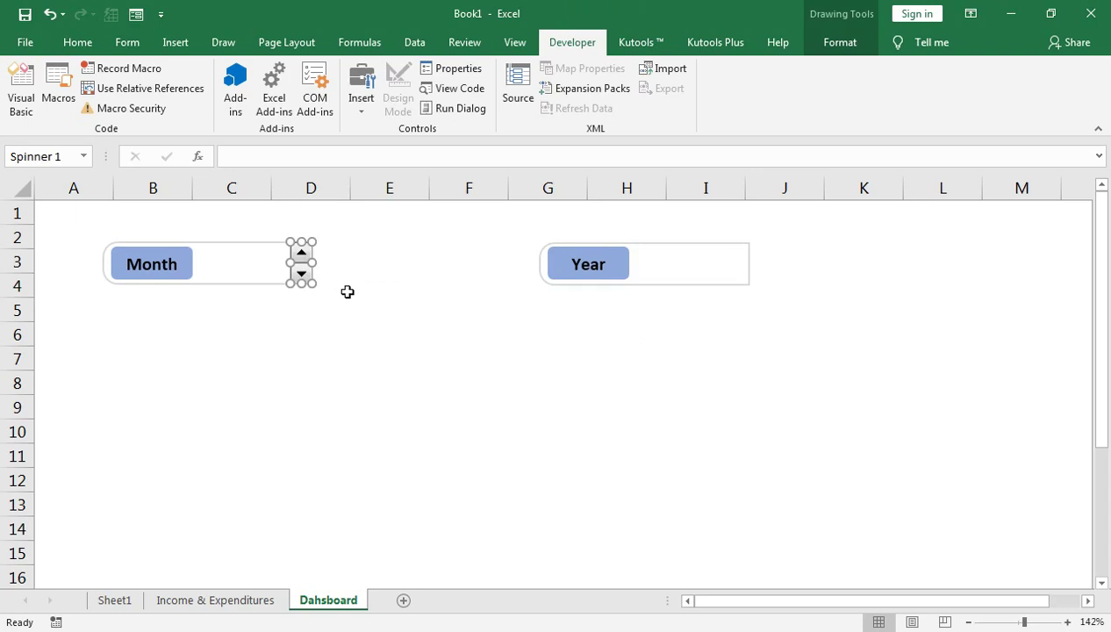
pyautogui.hotkey('ctrl', 'v')
pyautogui.moveTo(327, 274); pyautogui.dragTo(740, 252)
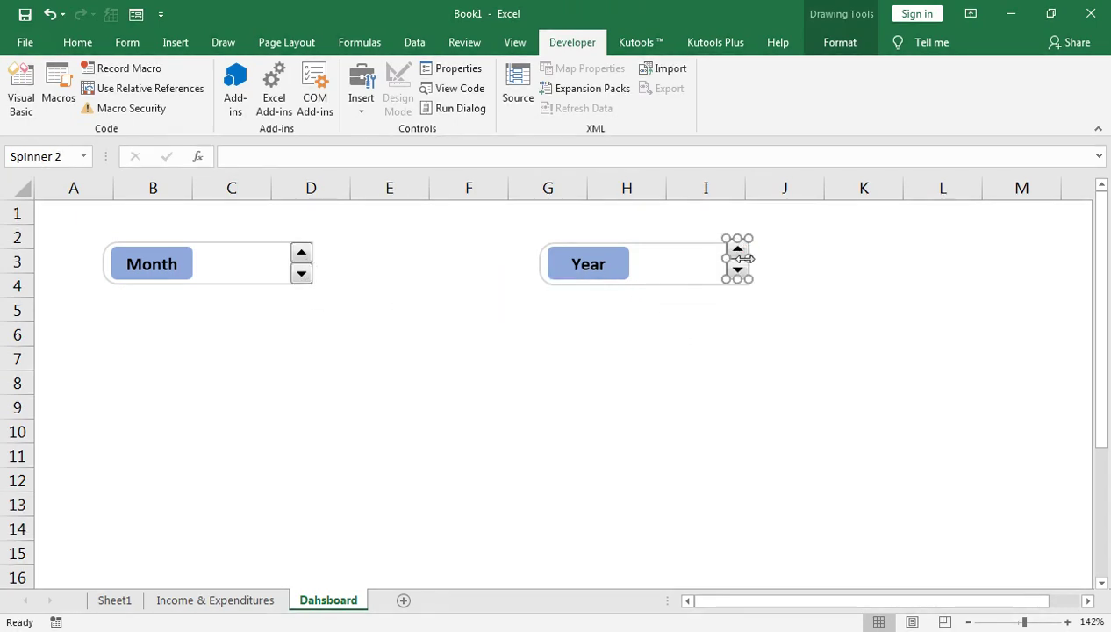
pyautogui.press('Down')
pyautogui.press('Down')
pyautogui.press('Down')
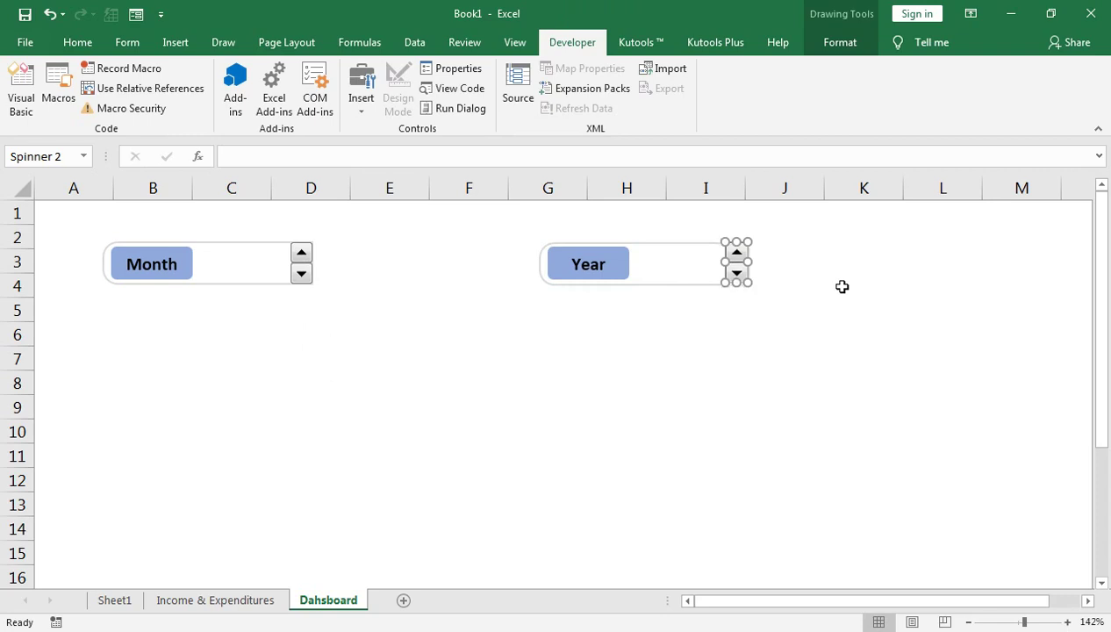
pyautogui.click(843, 287)
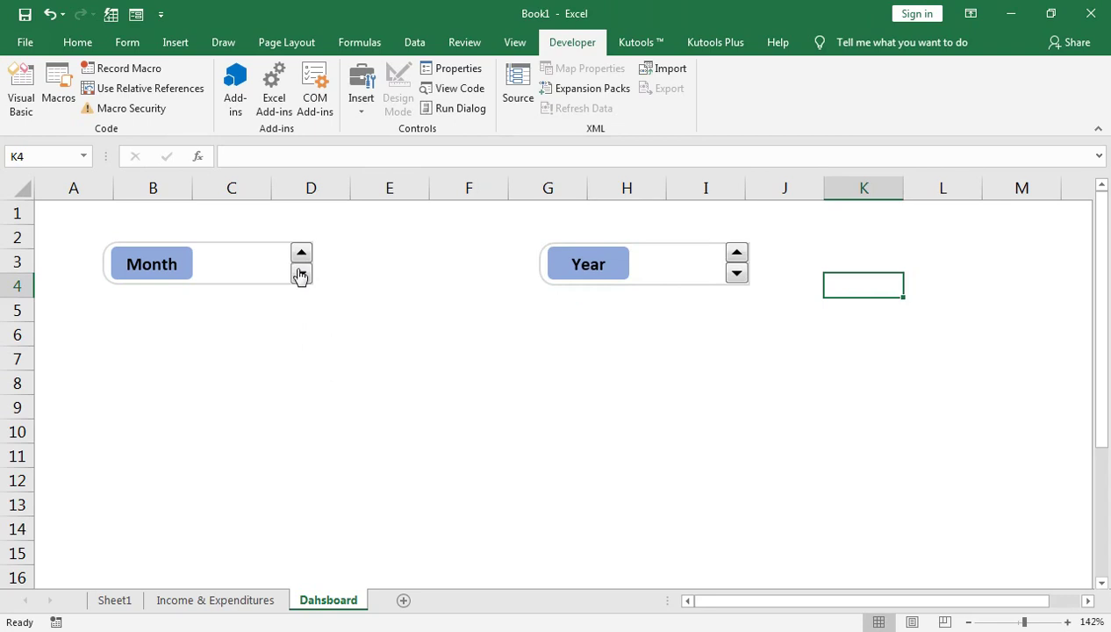
# Set the Month spin button's minimum value to 1 and maximum value to 12
pyautogui.click(240, 253)
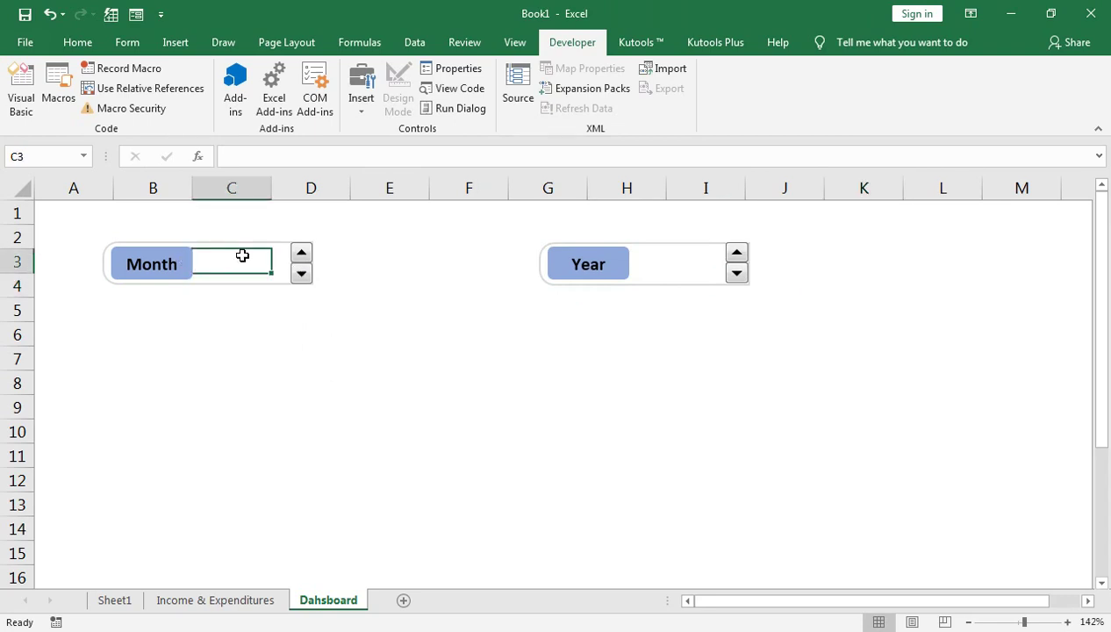
pyautogui.rightClick(300, 257)
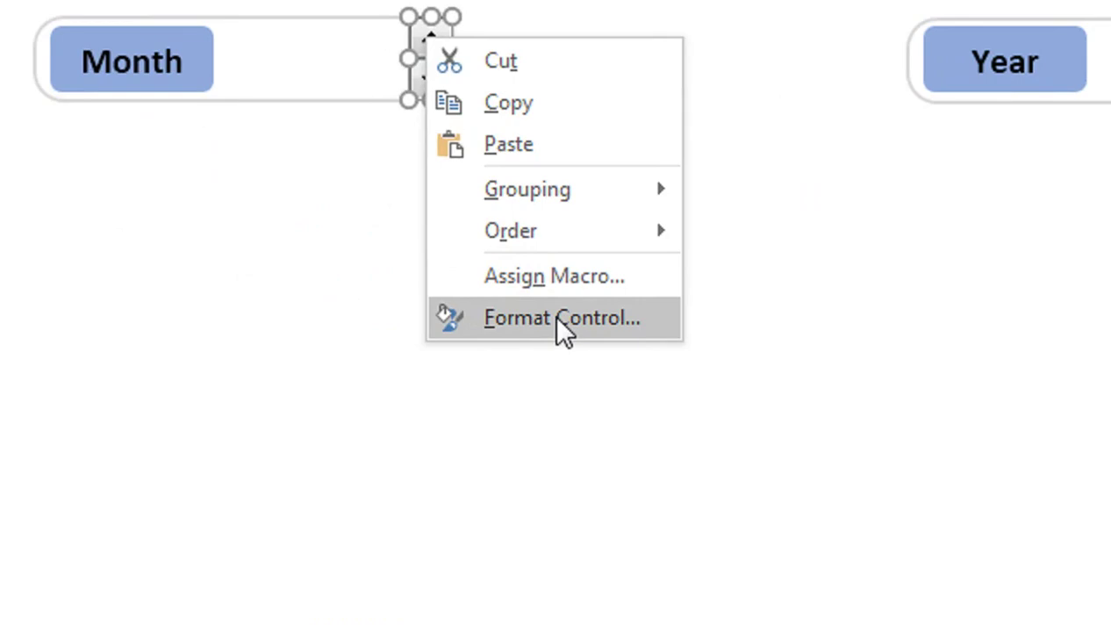
pyautogui.click(557, 320)
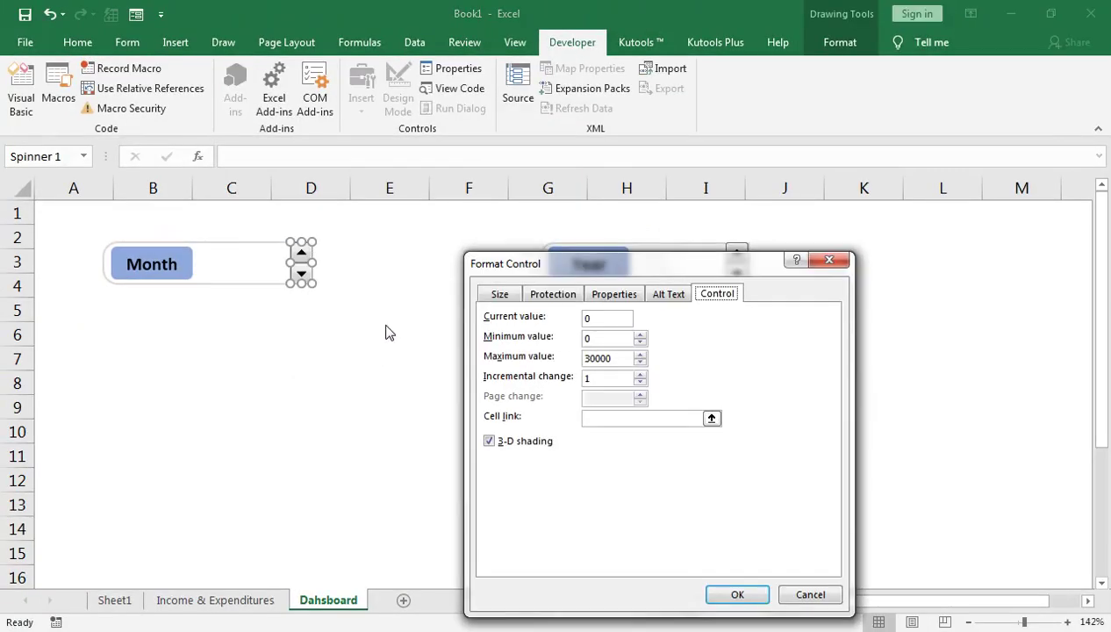
pyautogui.click(593, 338)
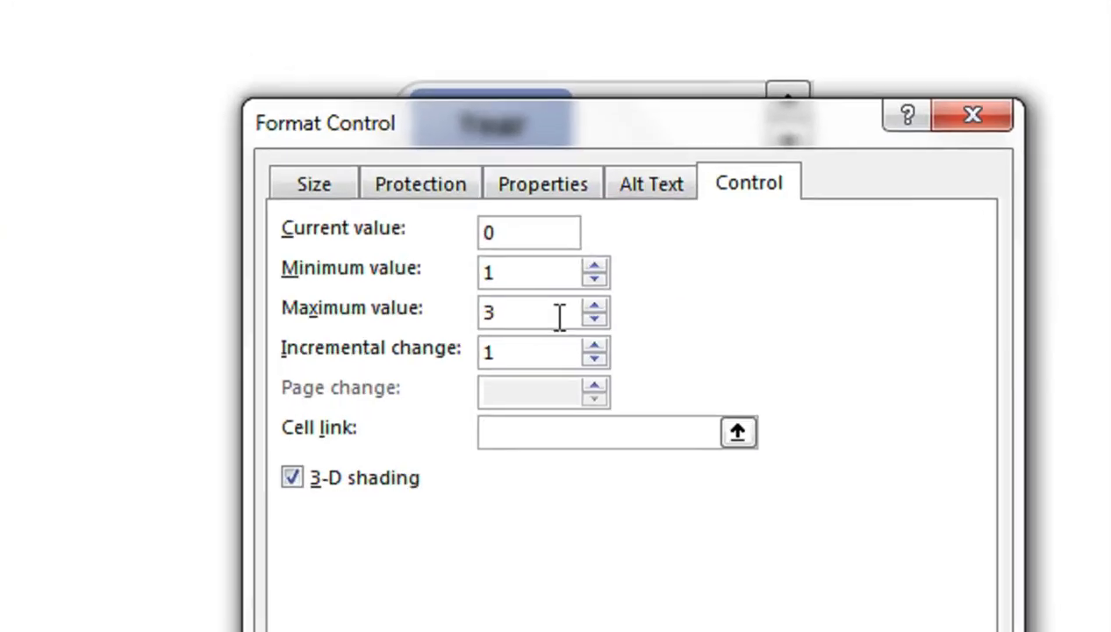
pyautogui.press('BackSpace')
pyautogui.write('12')
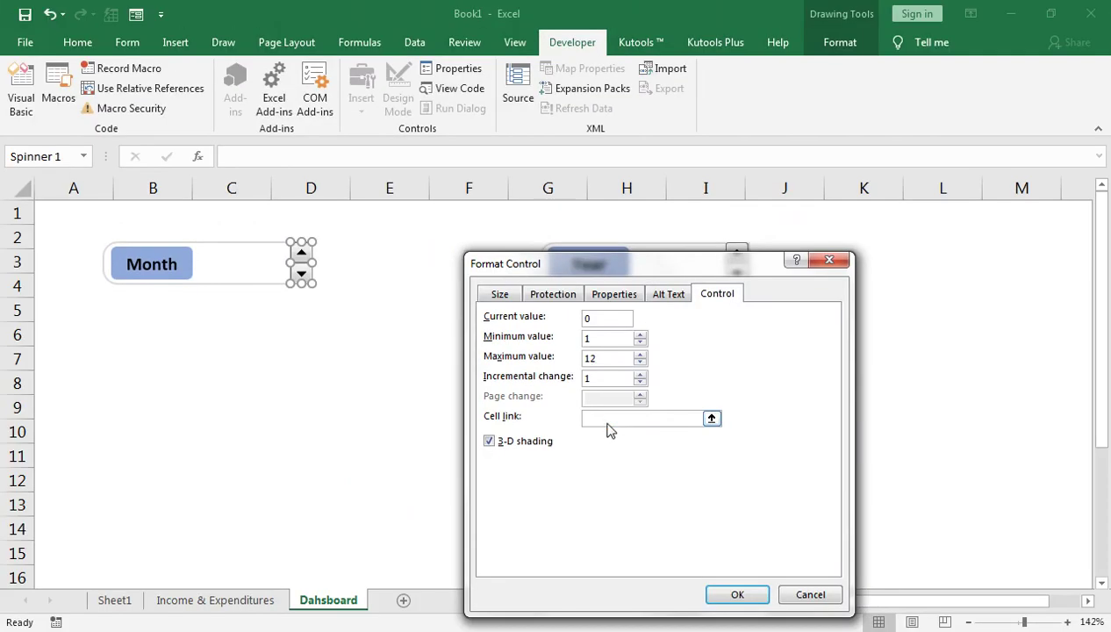
# Link the Month spin button to cell $E$3 and apply the control settings
pyautogui.click(531, 440)
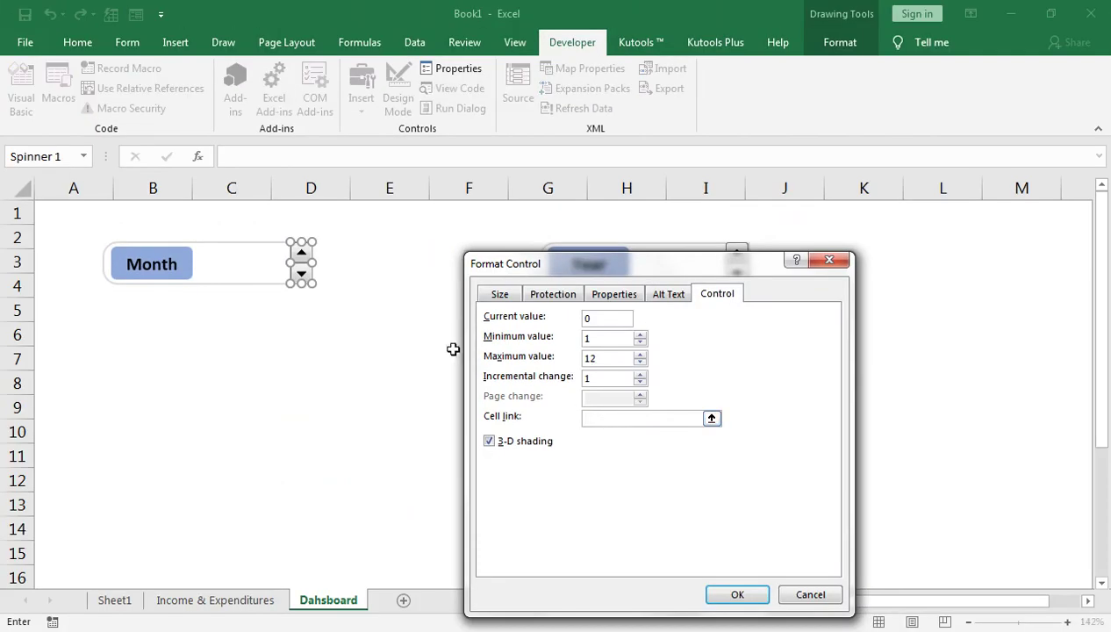
pyautogui.click(334, 251)
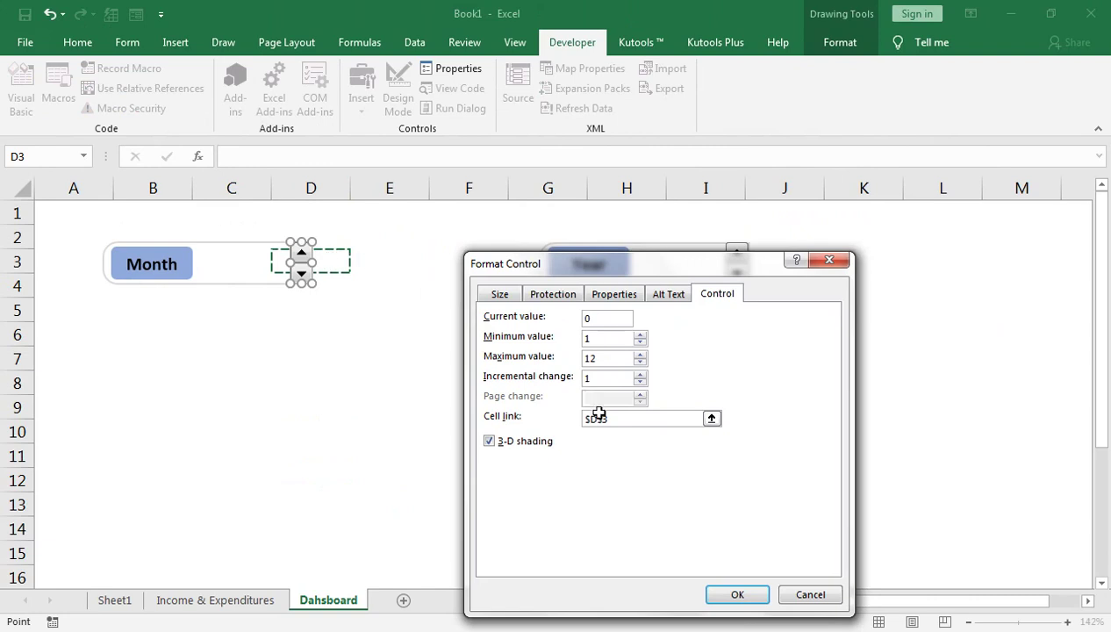
pyautogui.click(394, 265)
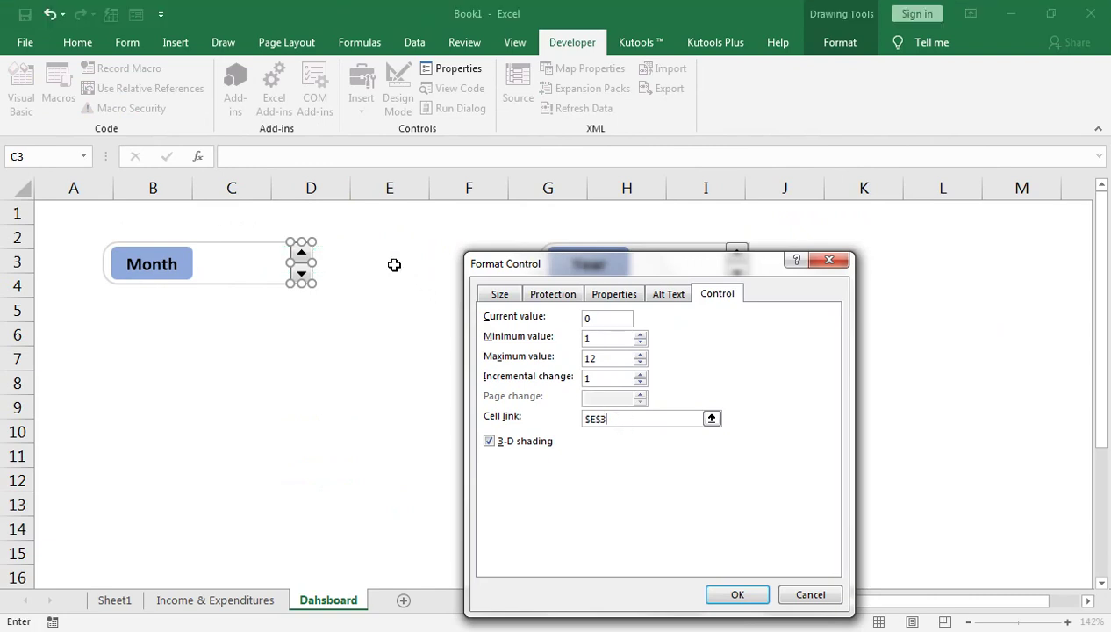
pyautogui.click(365, 260)
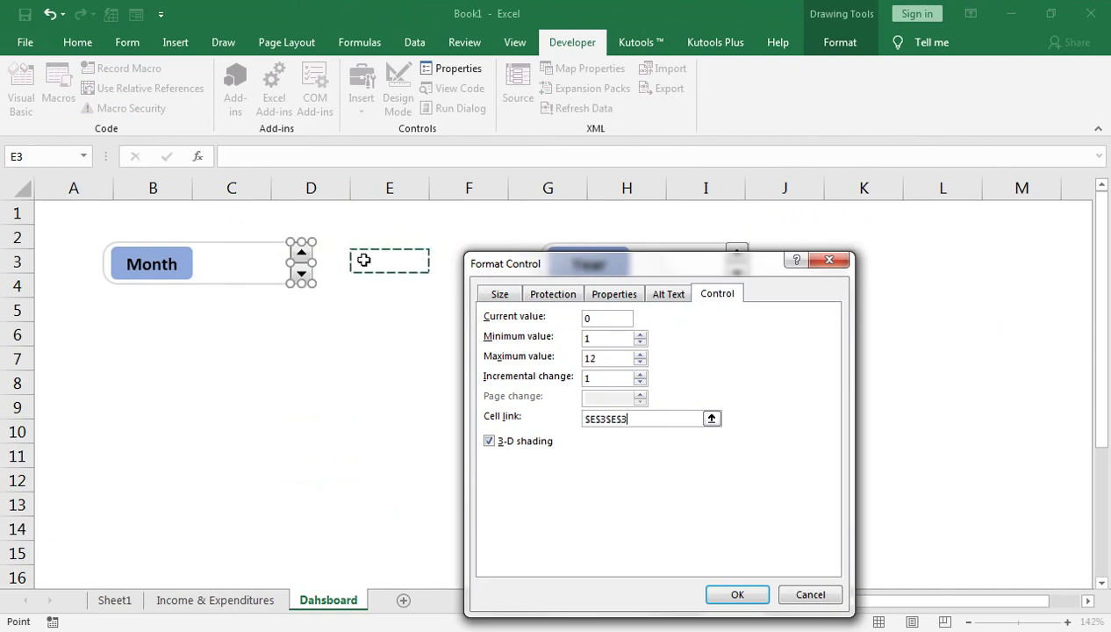
pyautogui.click(643, 422)
pyautogui.press('BackSpace')
pyautogui.press('BackSpace')
pyautogui.press('BackSpace')
pyautogui.press('BackSpace')
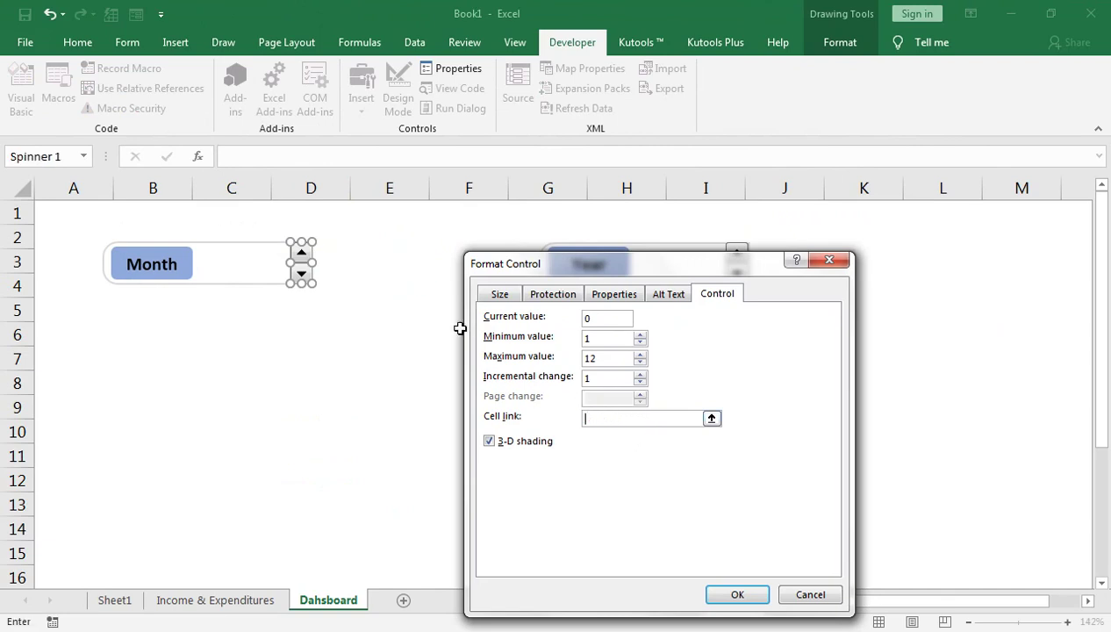
pyautogui.click(372, 254)
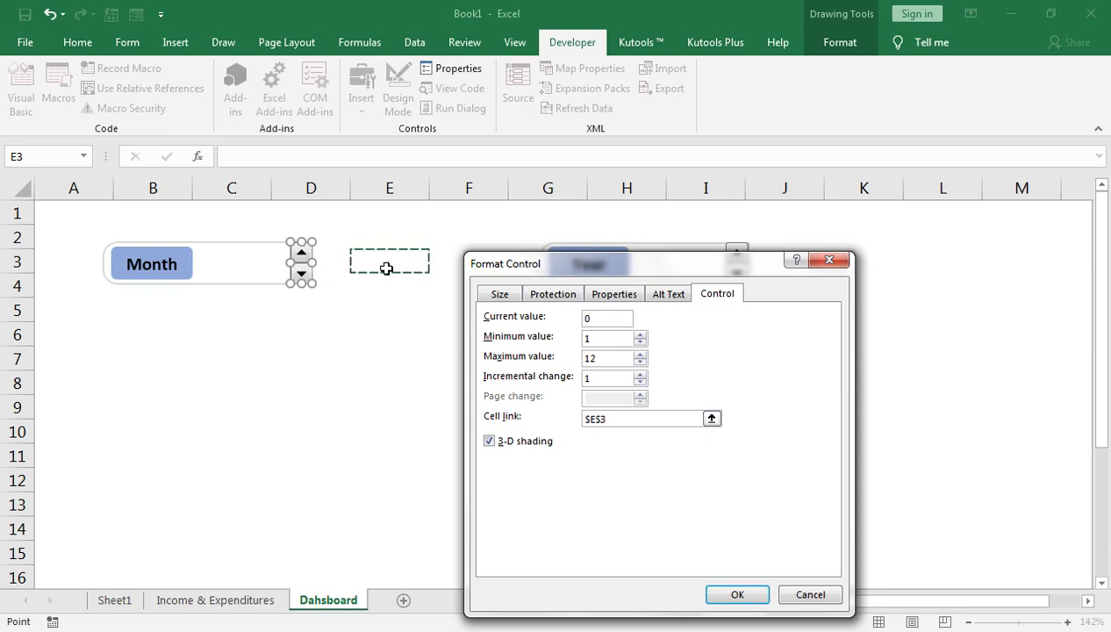
pyautogui.click(736, 594)
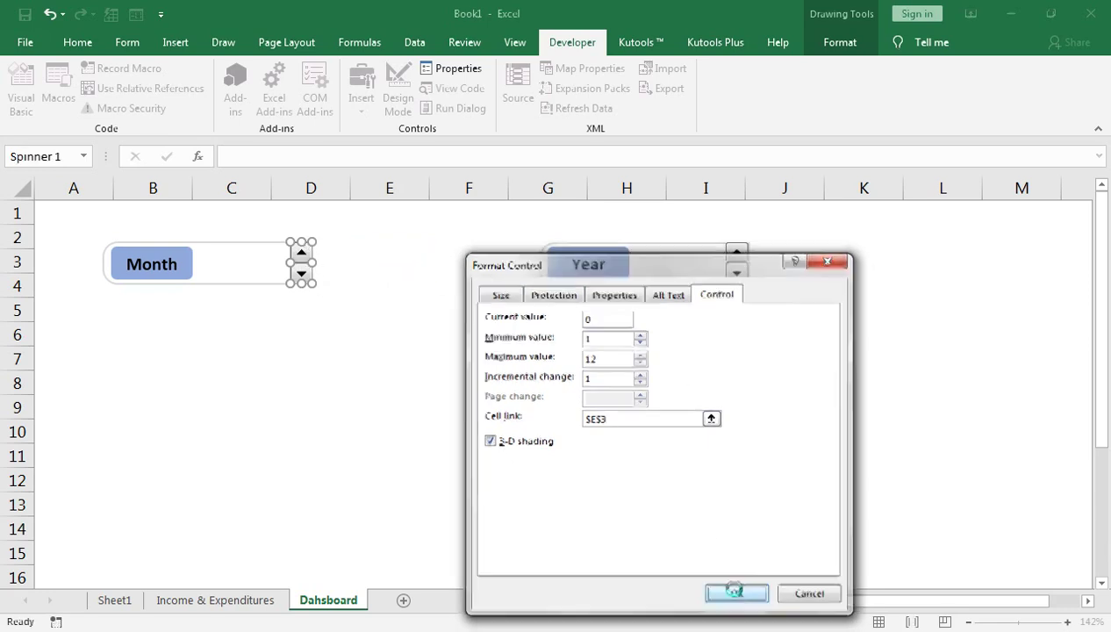
# Raise the month number in the linked cell E3 to 5 using the Month spin button
pyautogui.click(403, 263)
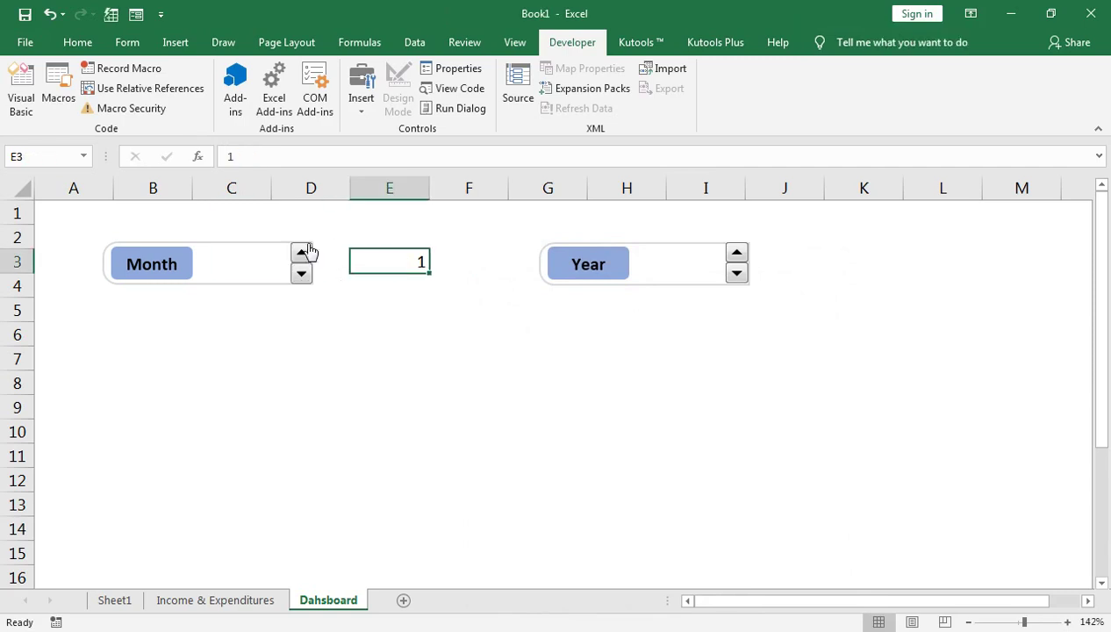
pyautogui.click(316, 315)
pyautogui.click(302, 252)
pyautogui.click(302, 253)
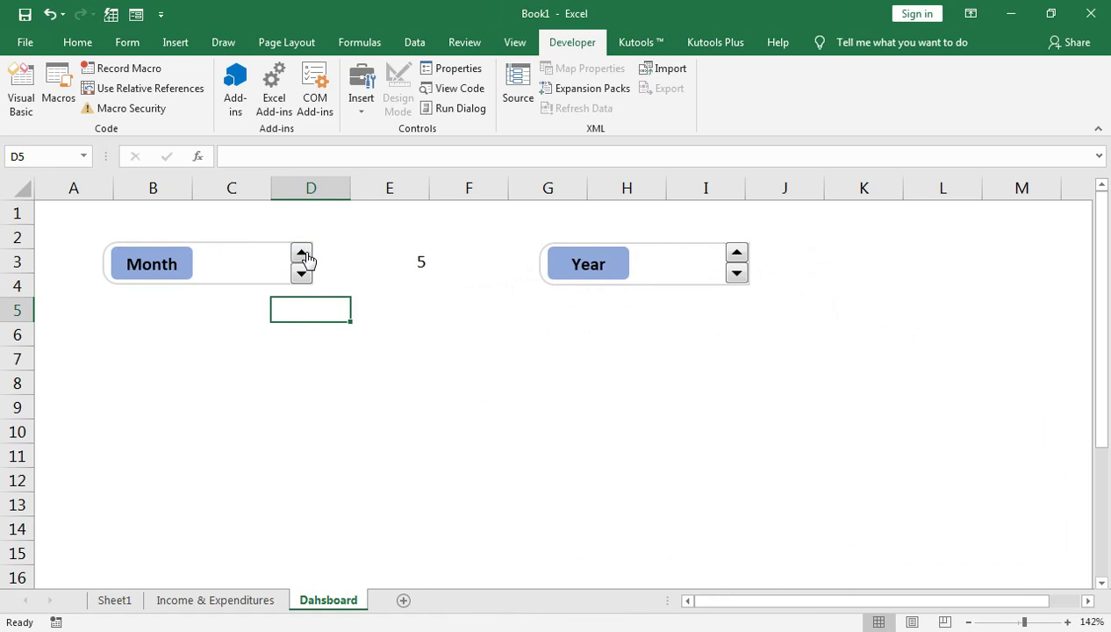
# Enter a CHOOSE formula in C3 with E3 as the index number and "Jan" as the first value
pyautogui.click(247, 260)
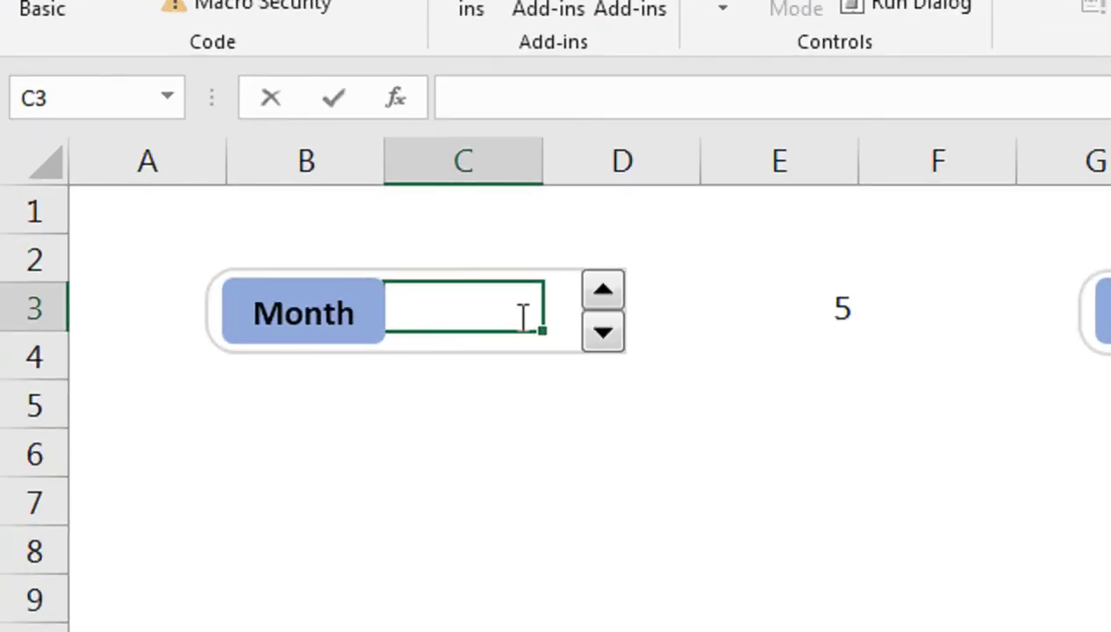
pyautogui.write('=cho')
pyautogui.press('Tab')
pyautogui.press('Right')
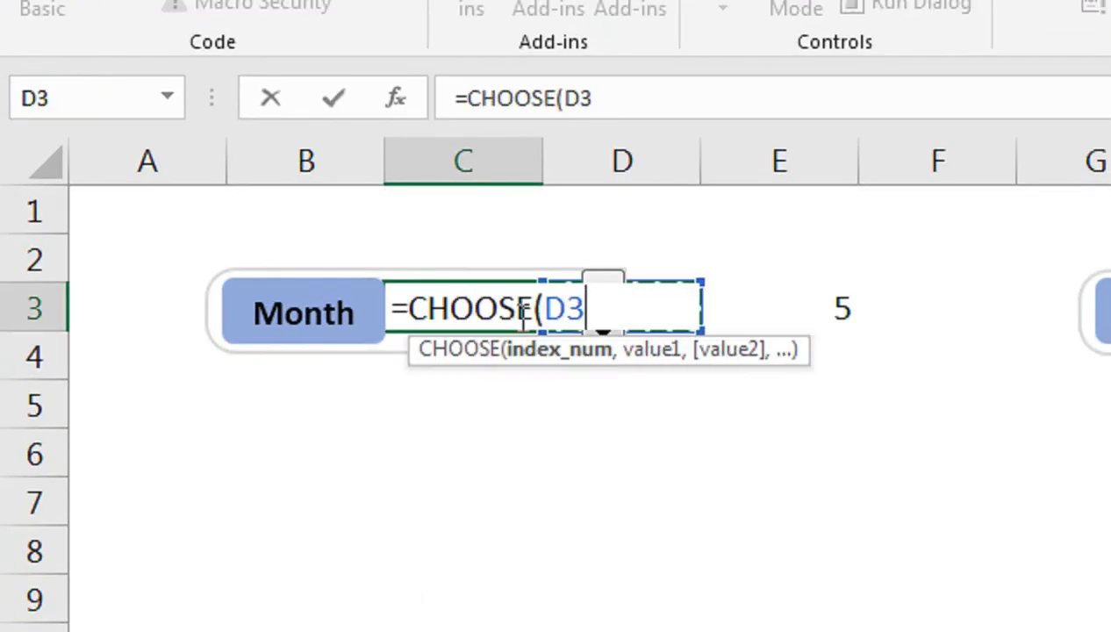
pyautogui.press('Right')
pyautogui.write(',"Jan",')
pyautogui.press('Return')
pyautogui.write('"')
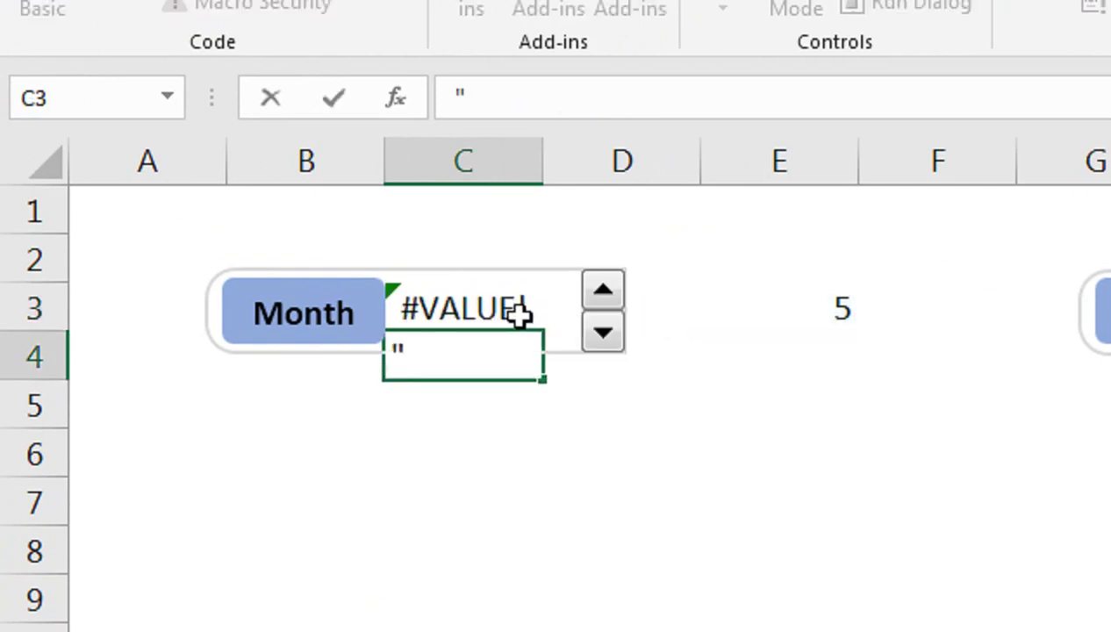
pyautogui.press('Return')
# Reopen the CHOOSE formula in C3 and extend its value list with "Feb" and "Mar"
pyautogui.click(519, 314)
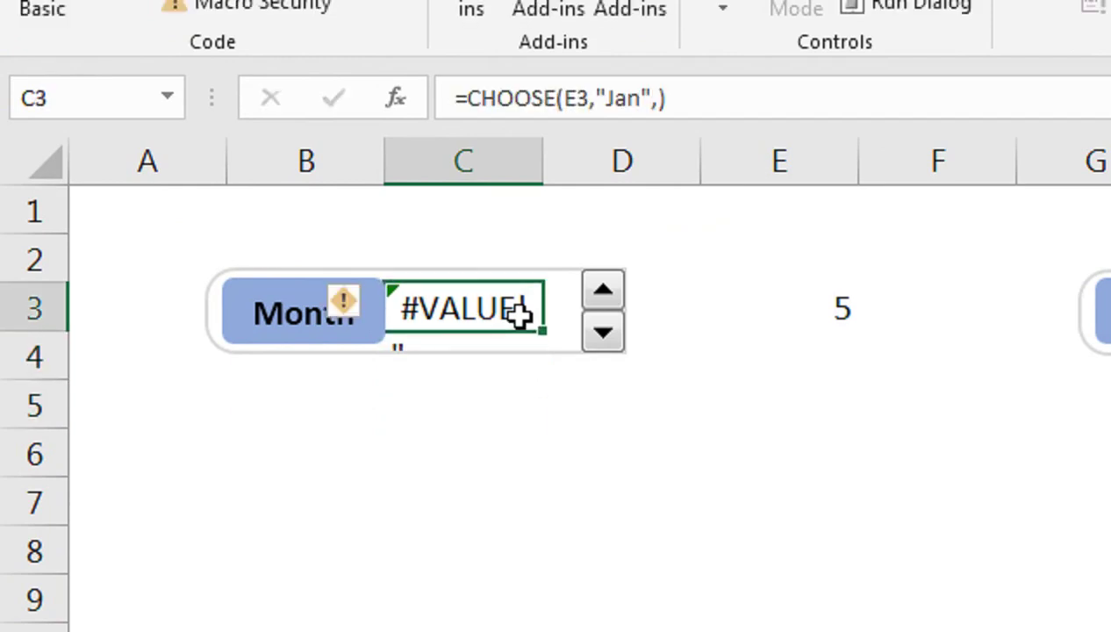
pyautogui.press('Down')
pyautogui.press('Up')
pyautogui.press('F2')
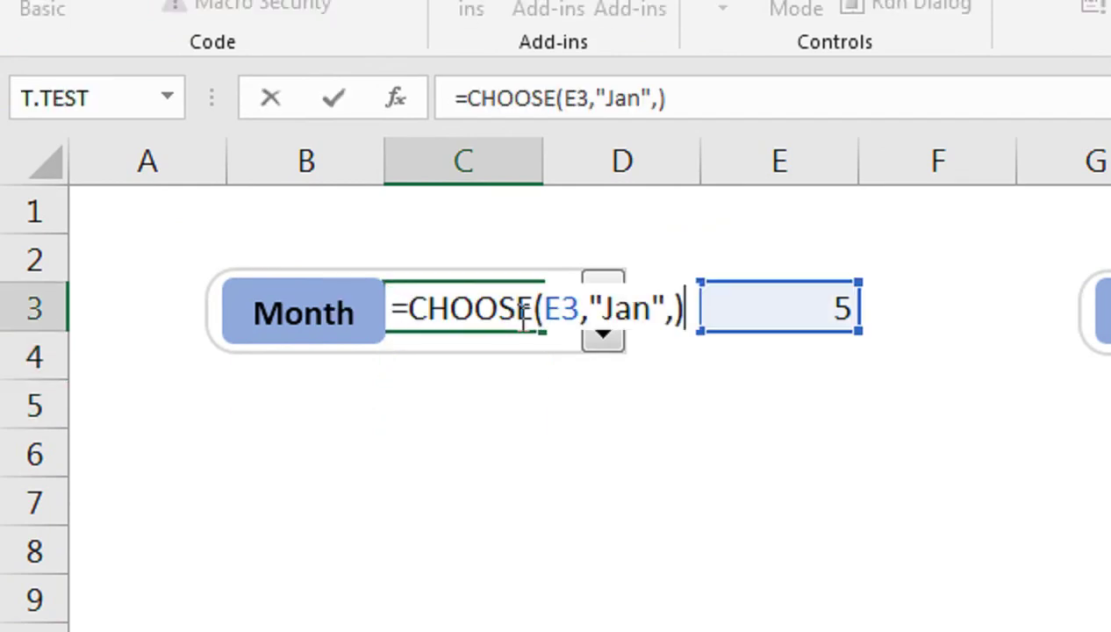
pyautogui.press('BackSpace')
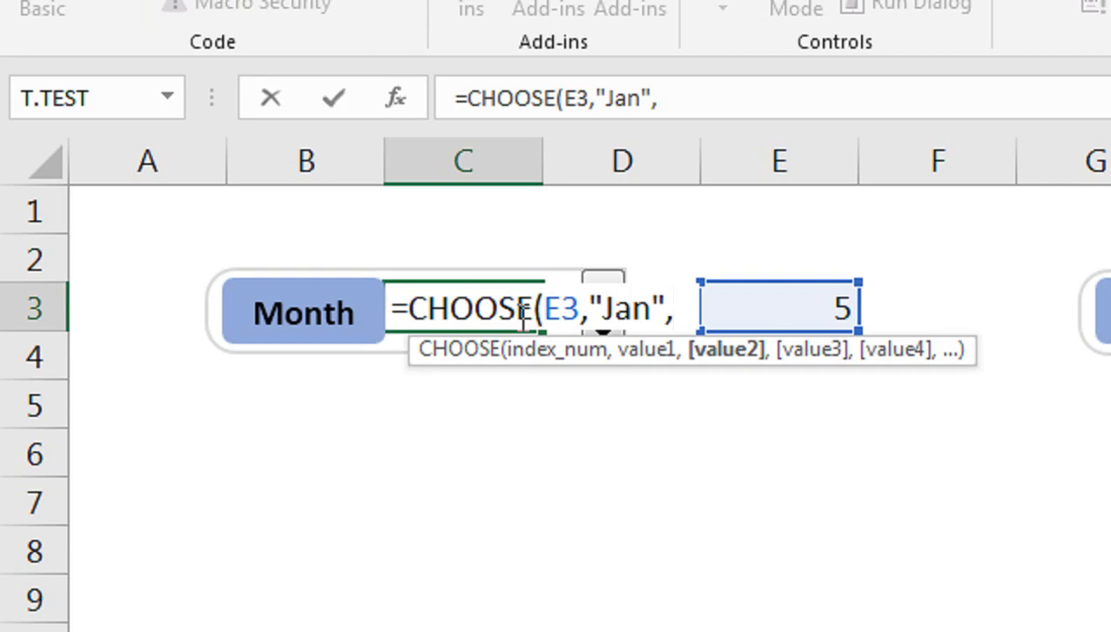
pyautogui.write('"Feb",')
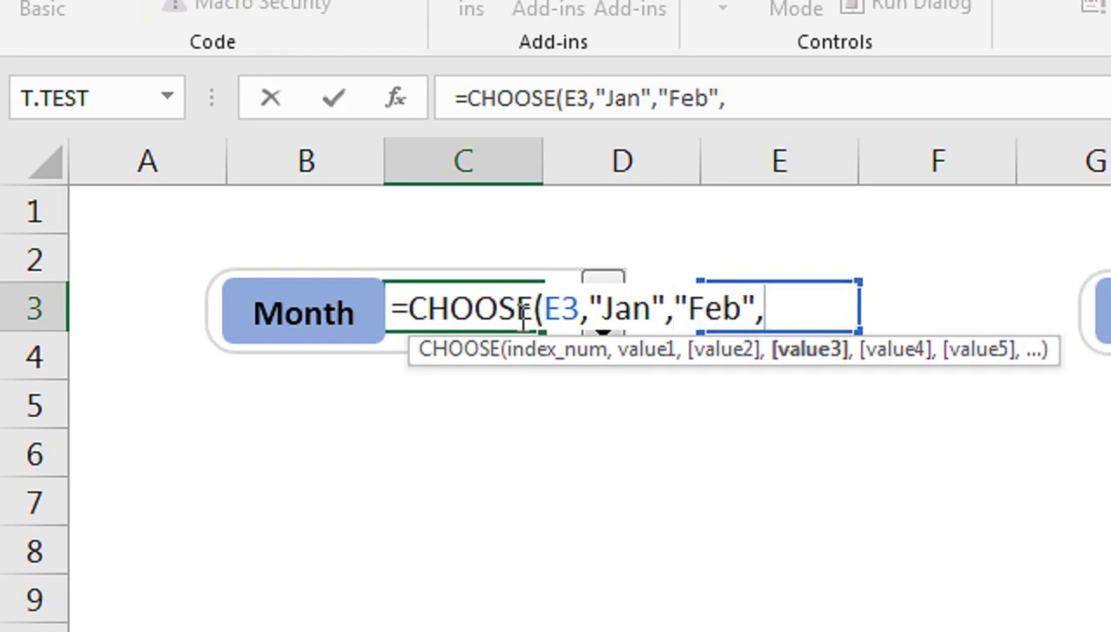
pyautogui.write('"Mar')
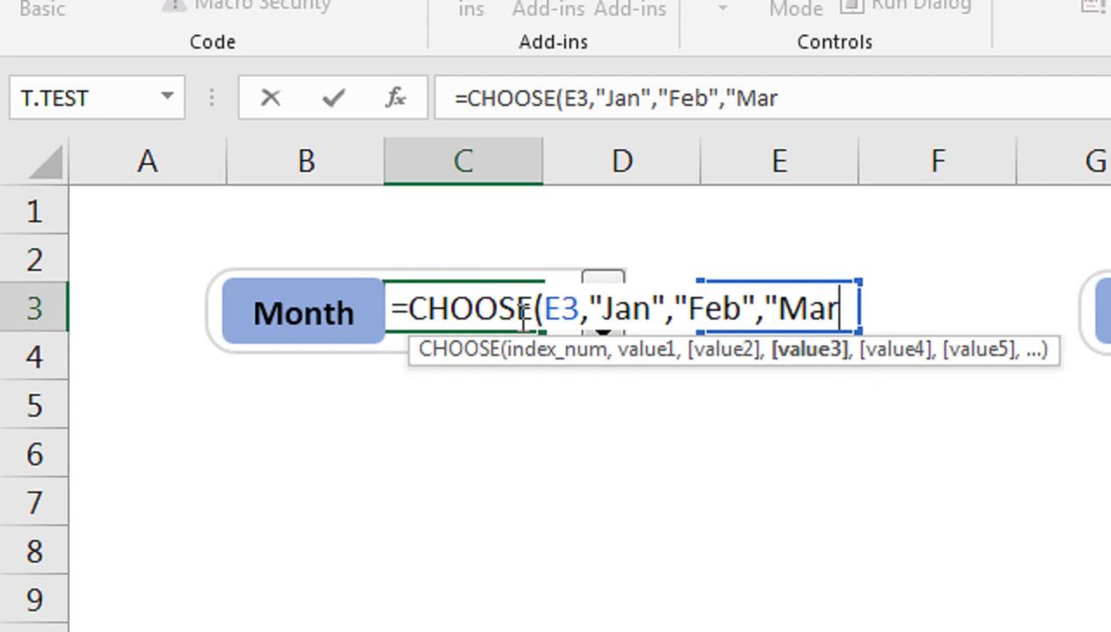
# Add "apr" and "May" as the fourth and fifth values of the CHOOSE formula in C3
pyautogui.write('",:Apr')
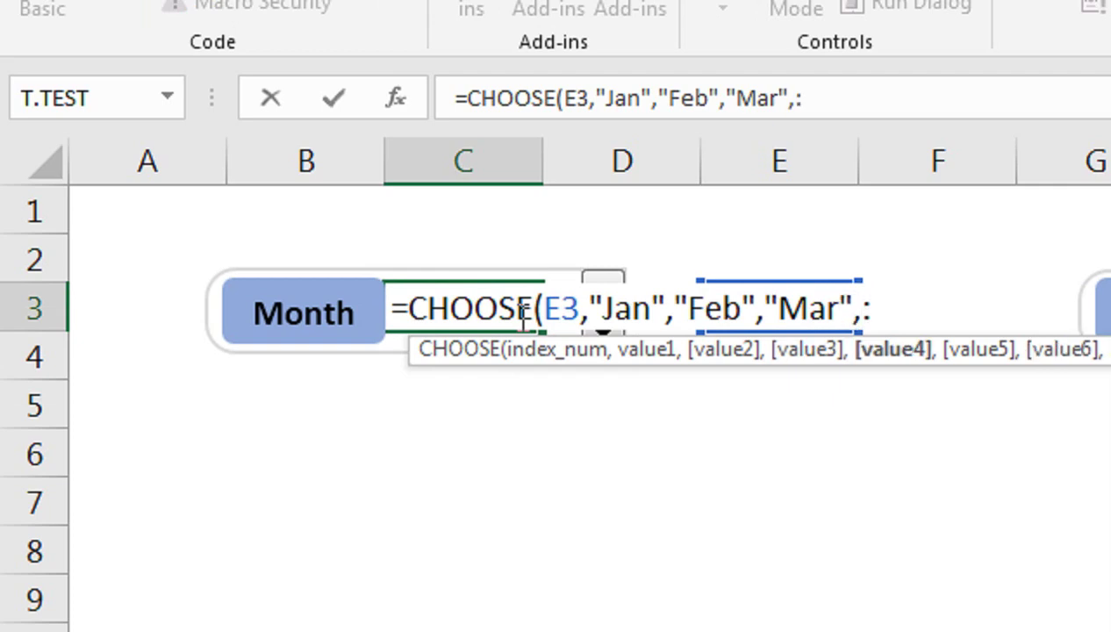
pyautogui.press('BackSpace')
pyautogui.press('BackSpace')
pyautogui.press('BackSpace')
pyautogui.press('BackSpace')
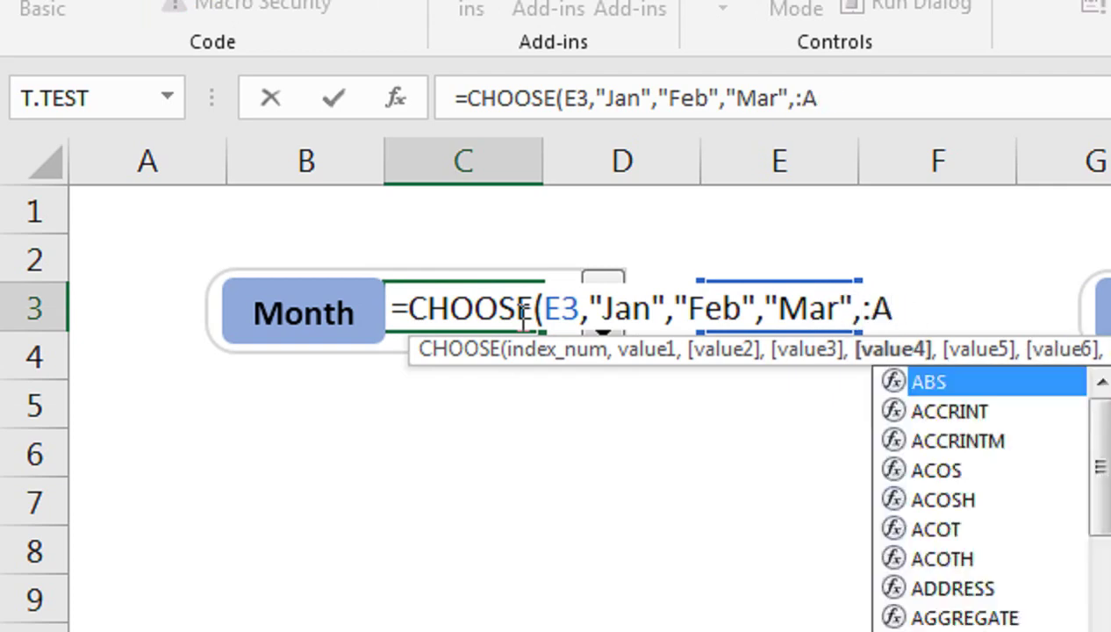
pyautogui.write('"apr')
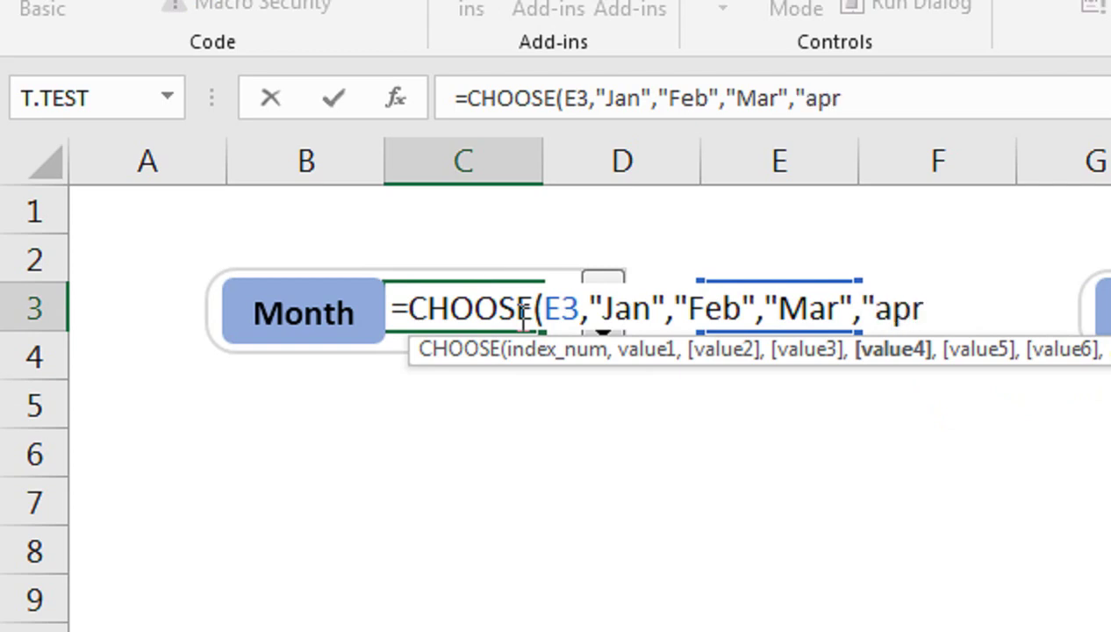
pyautogui.write('"')
pyautogui.write(',"May')
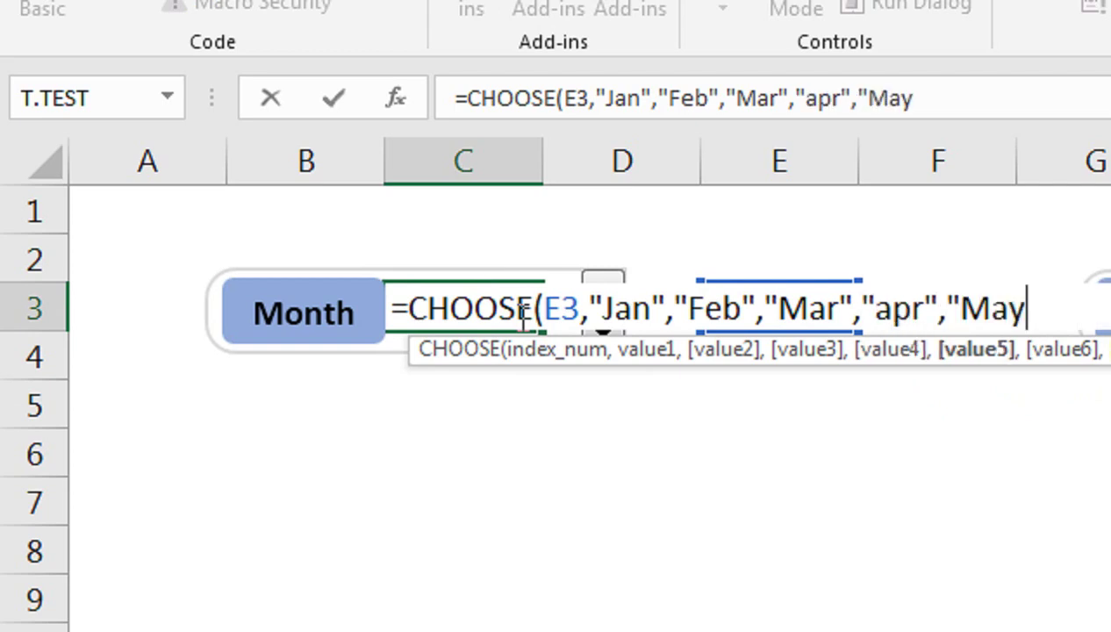
# Extend the value list of the CHOOSE formula in C3 with "Jun", "July", "Aug" and "Sep"
pyautogui.write('","J')
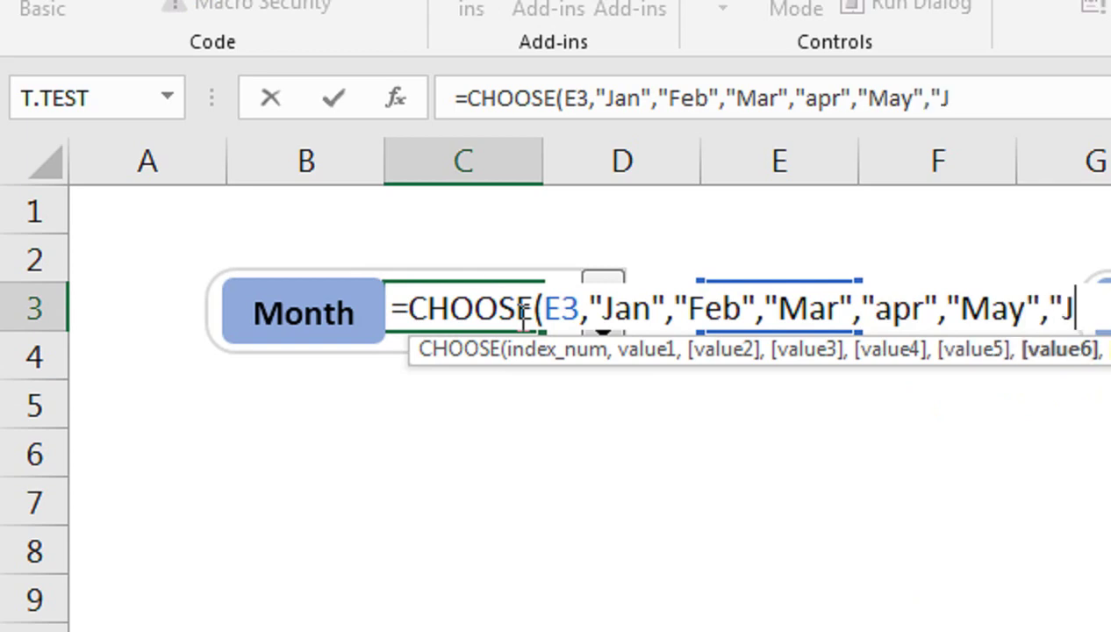
pyautogui.write('un"')
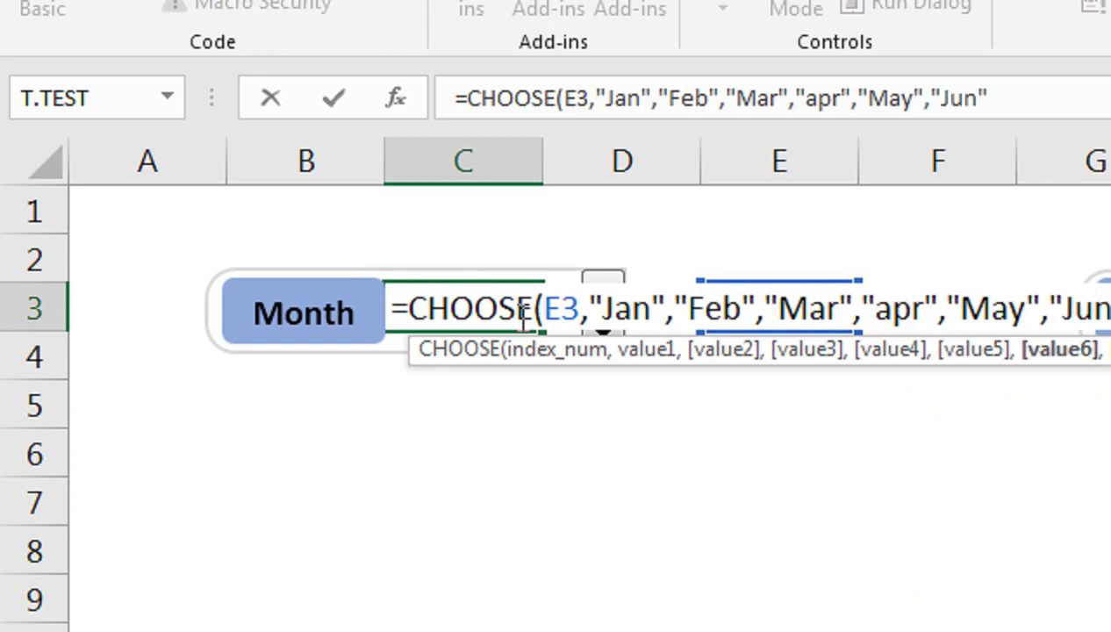
pyautogui.write(',"Jul')
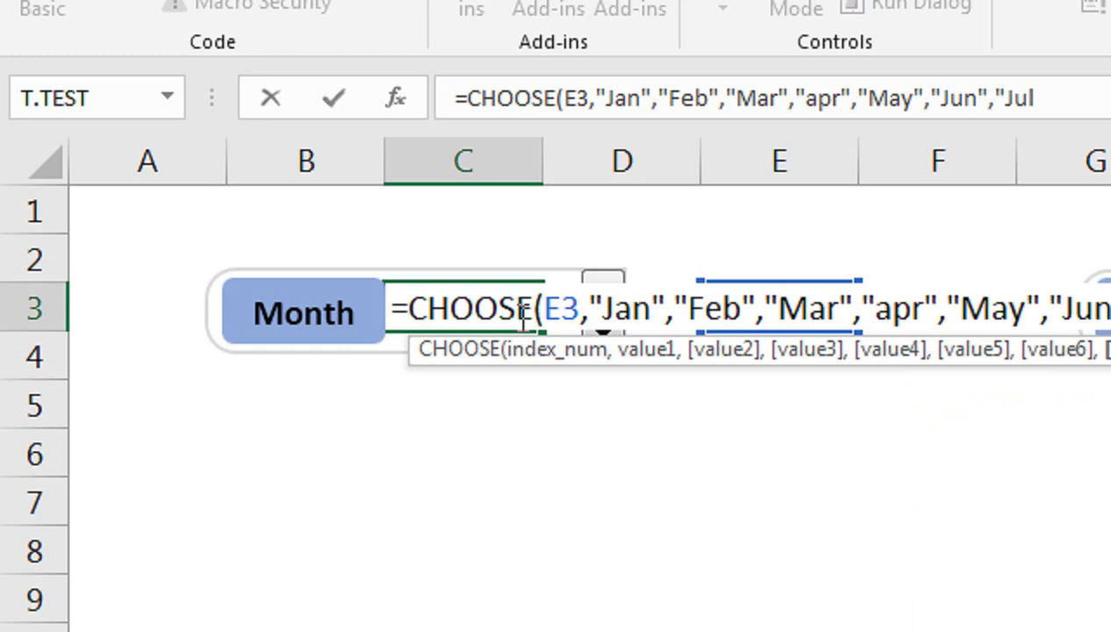
pyautogui.write('y","Aug","Sep"nov","')
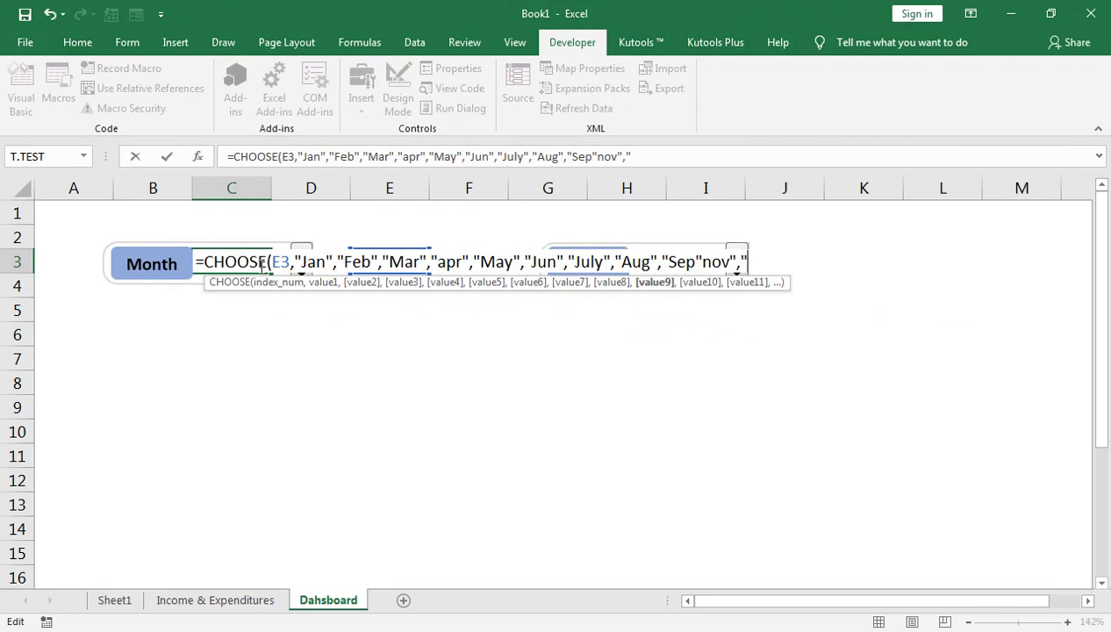
# Correct the entry following "Sep" to "Oct" and add the missing comma and quotation mark between the two values
pyautogui.press('BackSpace')
pyautogui.press('BackSpace')
pyautogui.press('BackSpace')
pyautogui.press('BackSpace')
pyautogui.press('BackSpace')
pyautogui.press('BackSpace')
pyautogui.write('Oct')
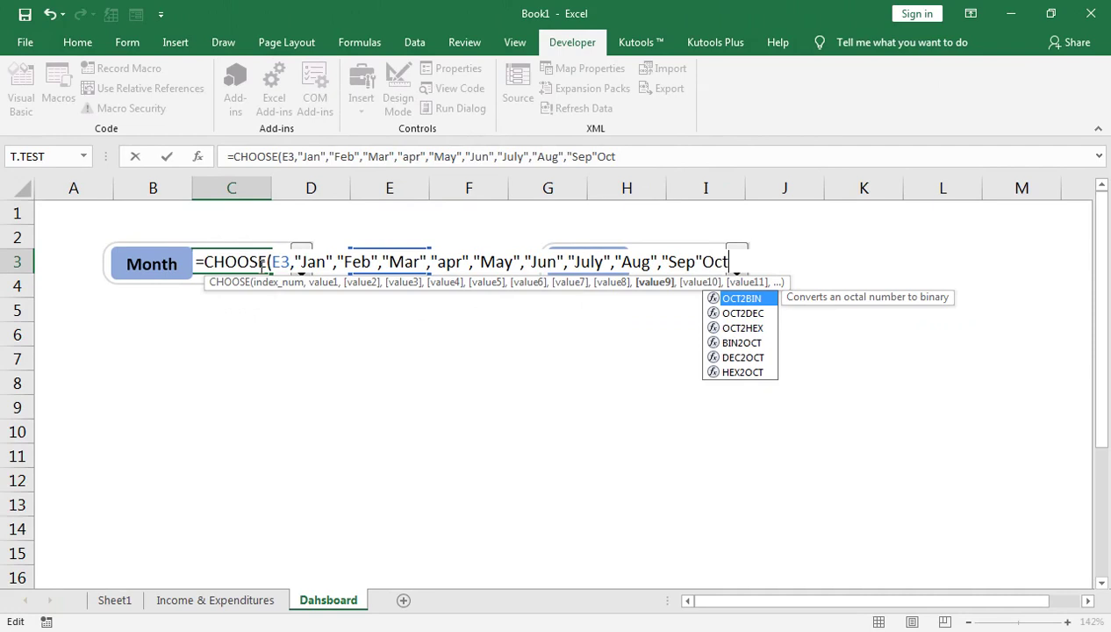
pyautogui.write('"')
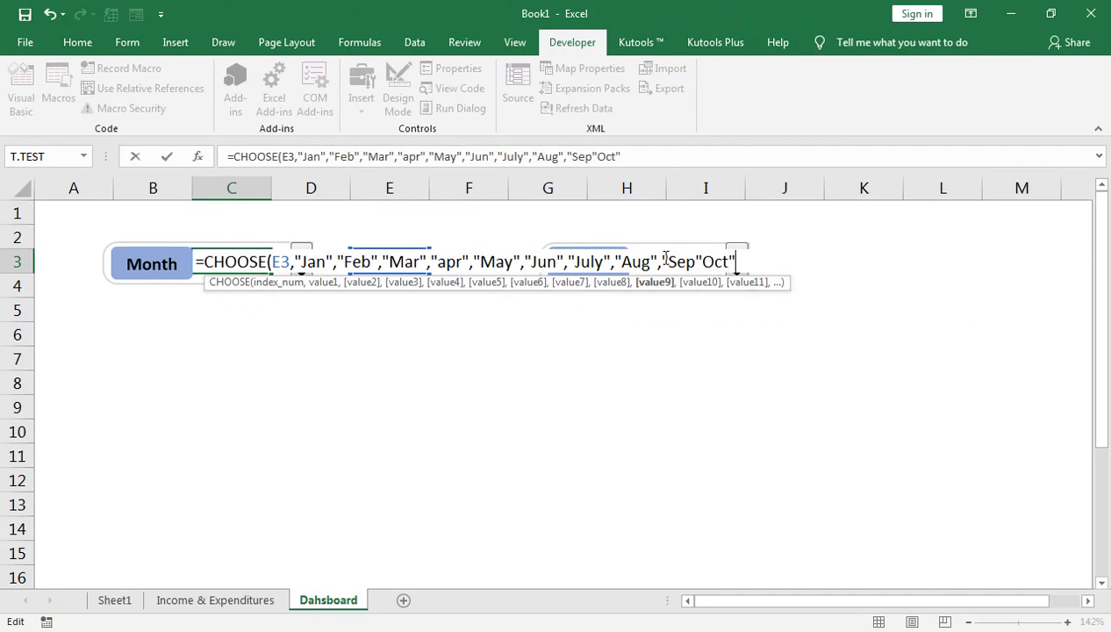
pyautogui.write(',"')
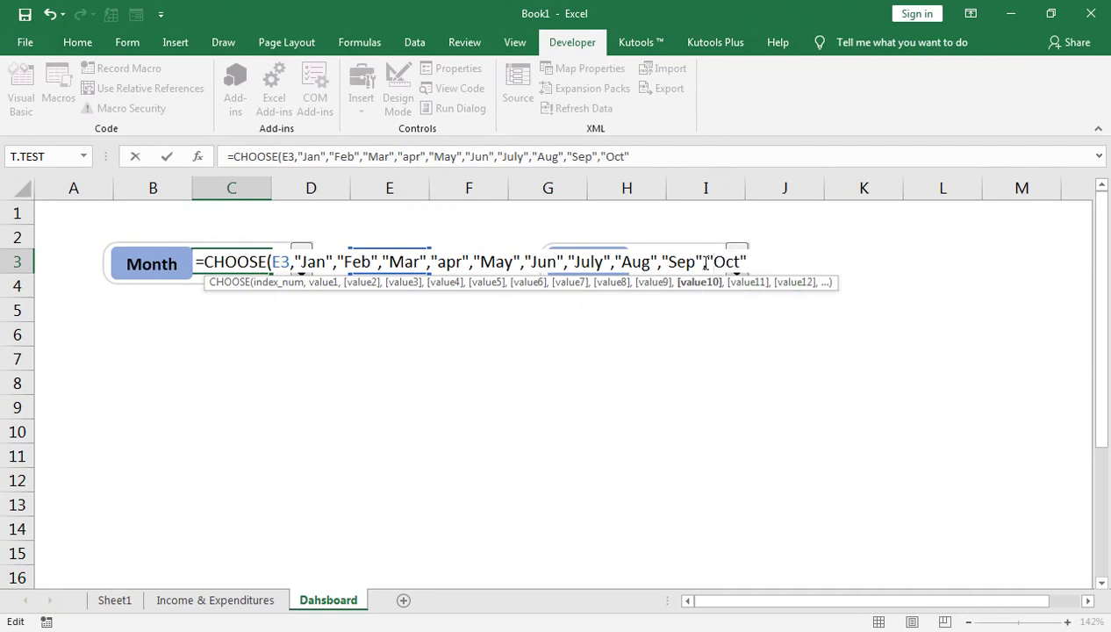
# Add "Nov" and "Dec" as the last two values of the CHOOSE formula in C3 and enter the completed formula
pyautogui.click(754, 262)
pyautogui.write(',')
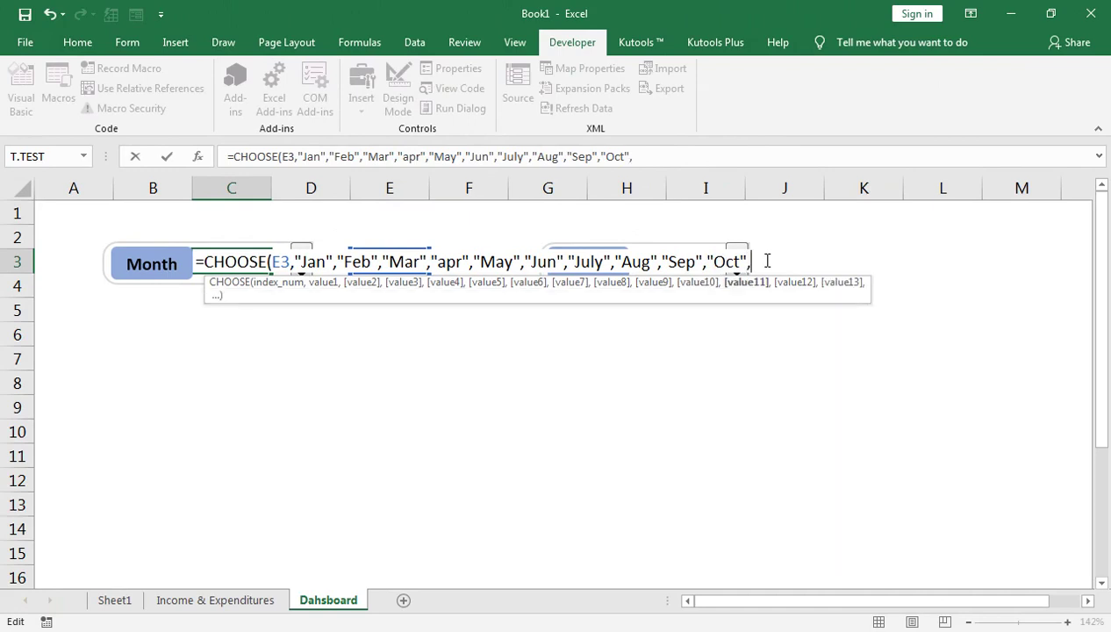
pyautogui.write('"Nov",')
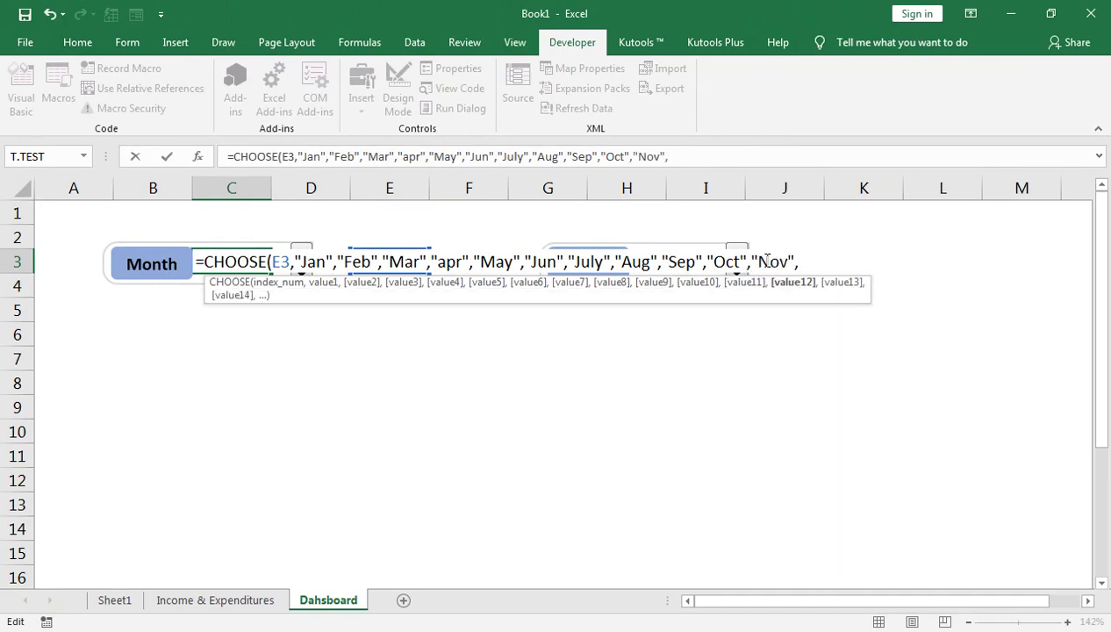
pyautogui.write('"Dec')
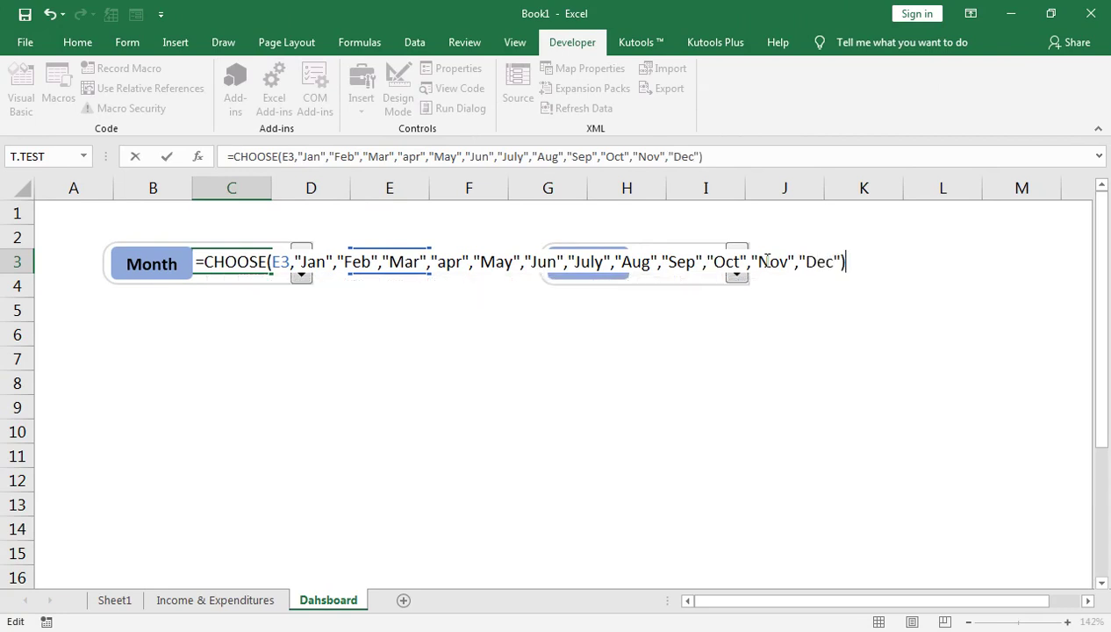
pyautogui.press('Return')
# Set the month number in the linked cell E3 to 1
pyautogui.press('Up')
pyautogui.press('Right')
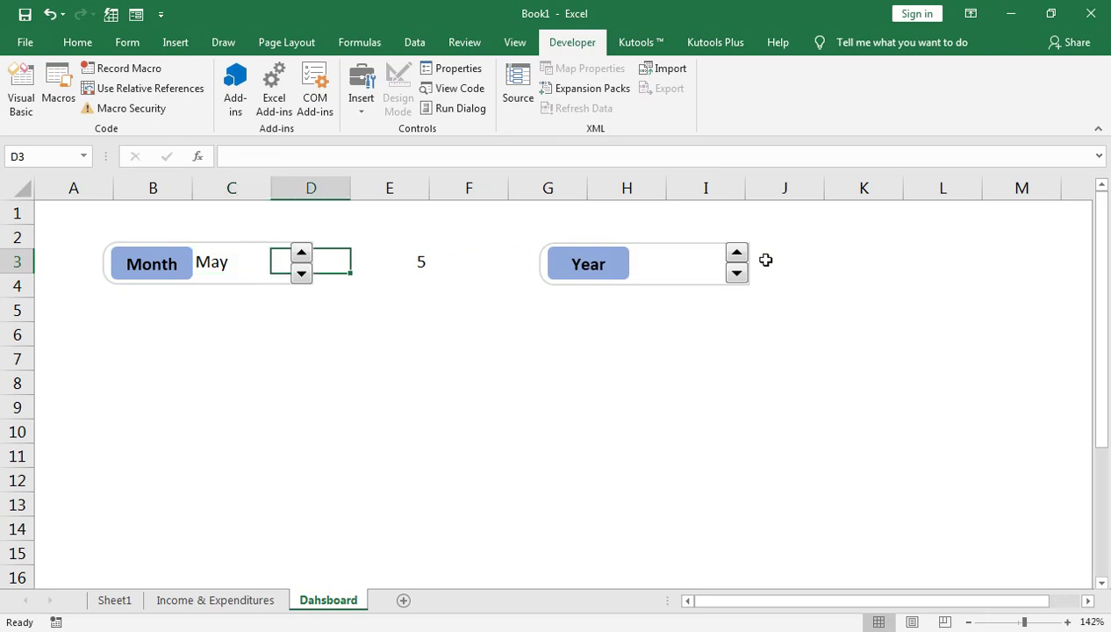
pyautogui.press('Right')
pyautogui.write('1')
pyautogui.press('Return')
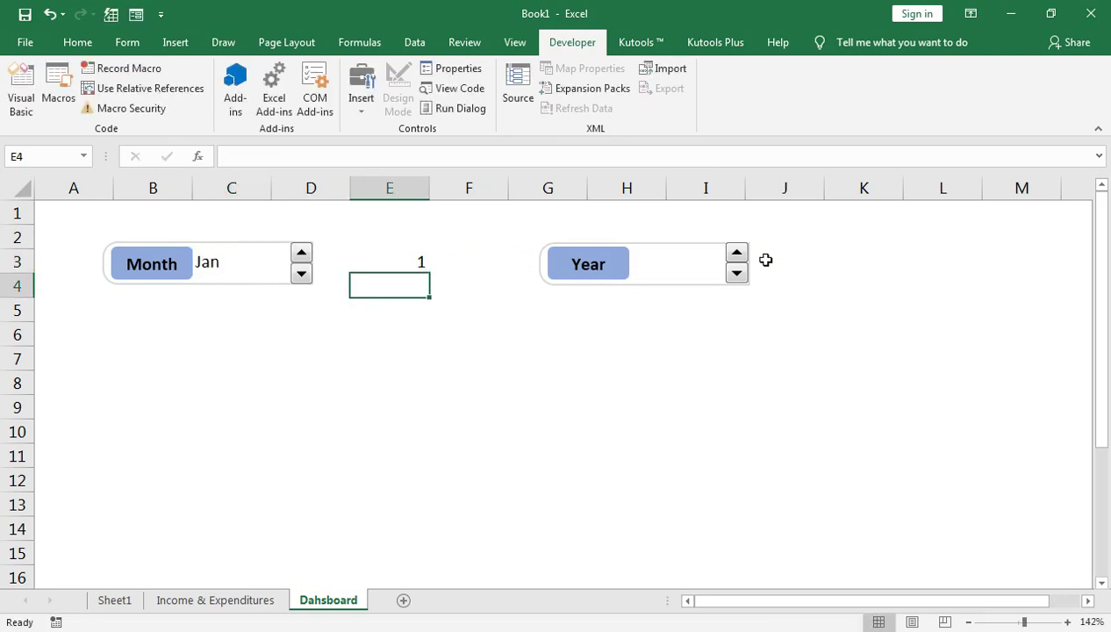
# Test the Month spin button by stepping the month up and down several times, ending on Jan
pyautogui.click(287, 253)
pyautogui.click(300, 254)
pyautogui.click(300, 255)
pyautogui.click(300, 254)
pyautogui.click(300, 254)
pyautogui.click(300, 254)
pyautogui.click(300, 254)
pyautogui.click(300, 273)
pyautogui.click(301, 273)
pyautogui.click(301, 273)
pyautogui.click(300, 273)
pyautogui.click(300, 273)
pyautogui.click(300, 273)
pyautogui.click(301, 254)
pyautogui.click(302, 254)
pyautogui.click(301, 253)
pyautogui.click(301, 273)
pyautogui.click(301, 273)
pyautogui.click(300, 273)
pyautogui.click(736, 331)
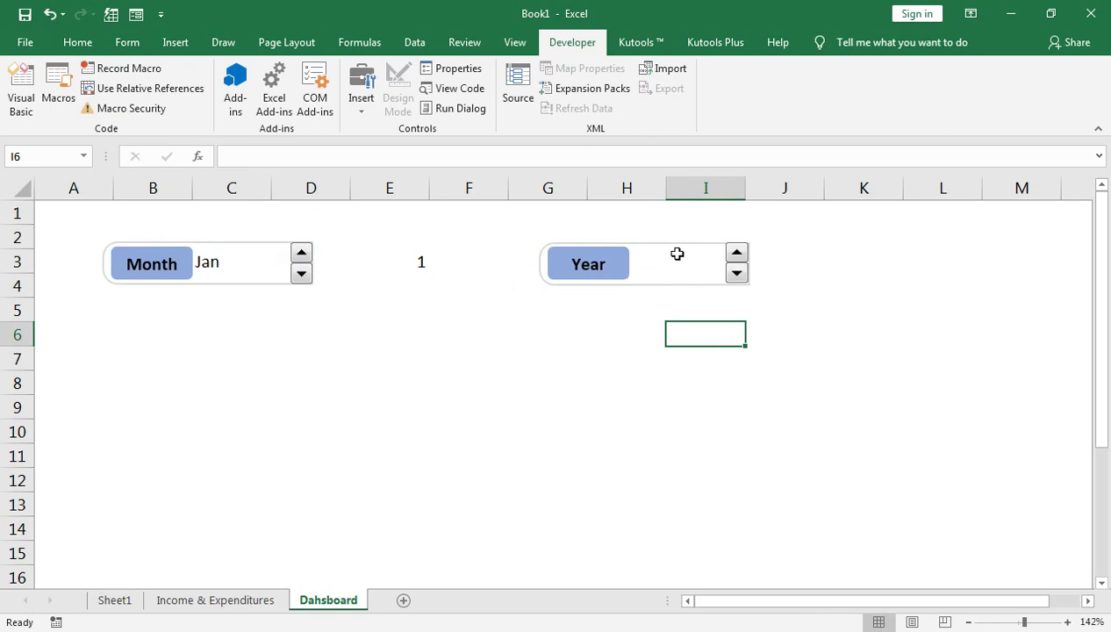
# Merge and center cells H3:I3 beside the Year label
pyautogui.hotkey('ctrl', 'z')
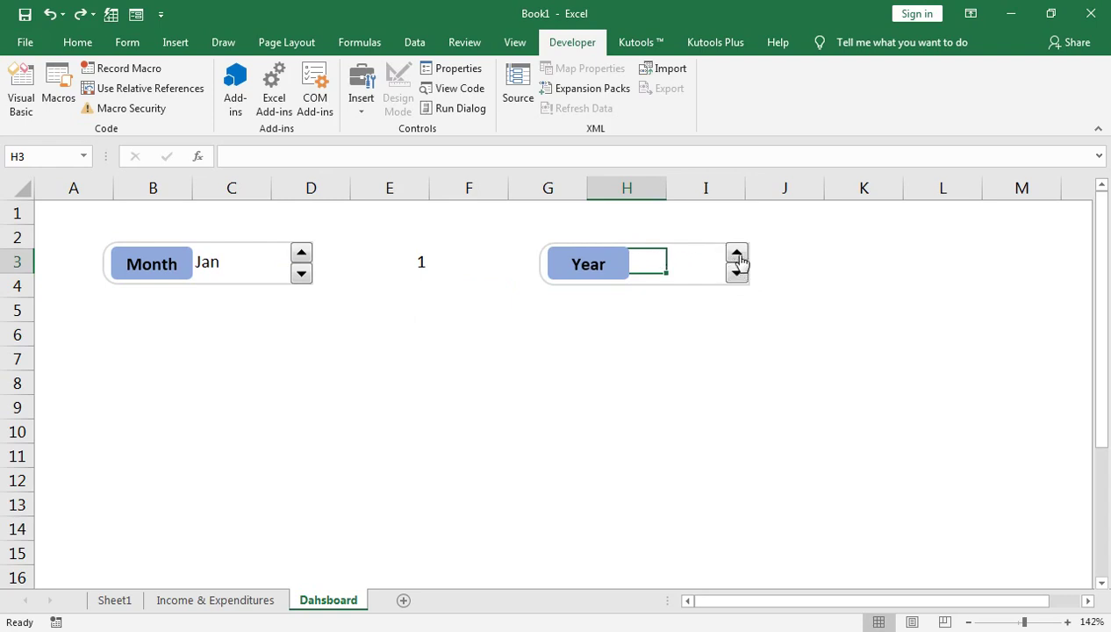
pyautogui.keyDown('shift'); pyautogui.click(680, 263); pyautogui.keyUp('shift')
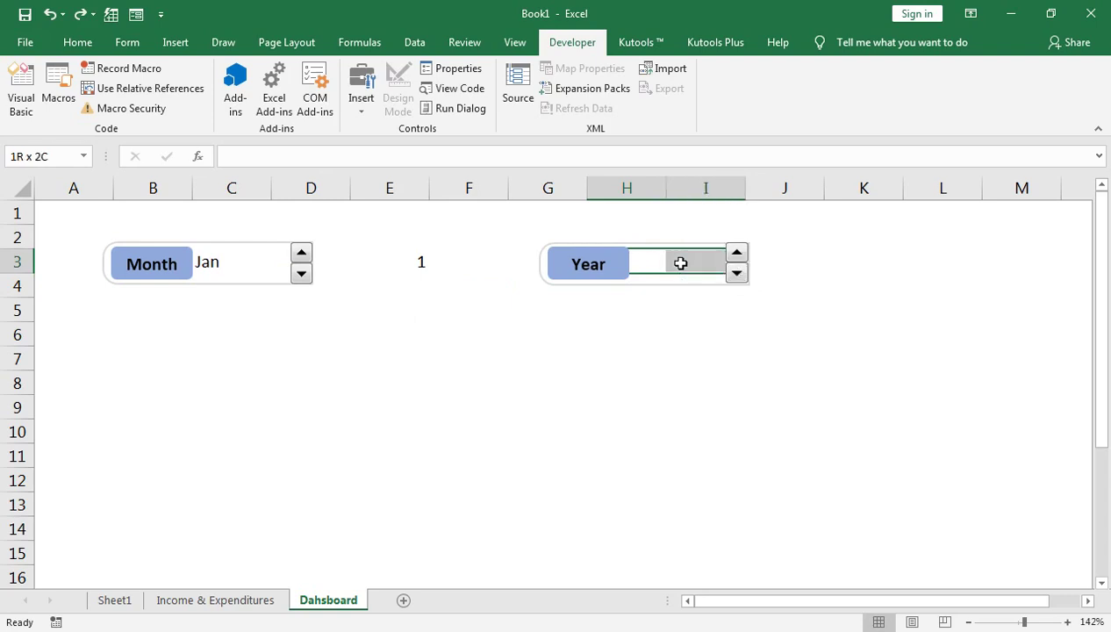
pyautogui.click(77, 42)
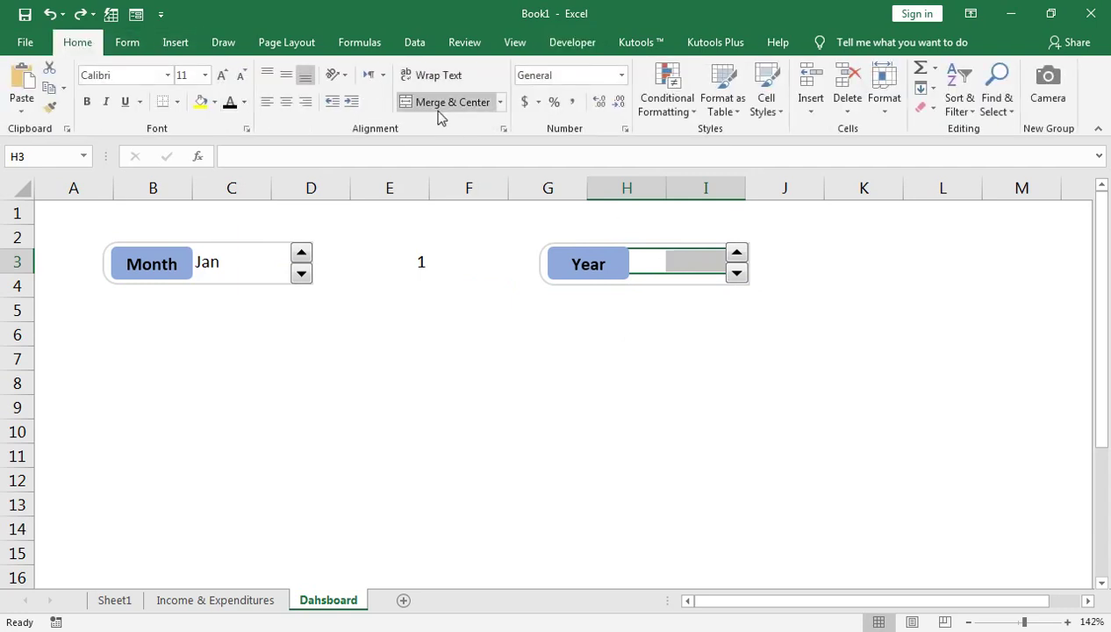
# Hide the month number in E3 by setting its font colour to white
pyautogui.click(416, 263)
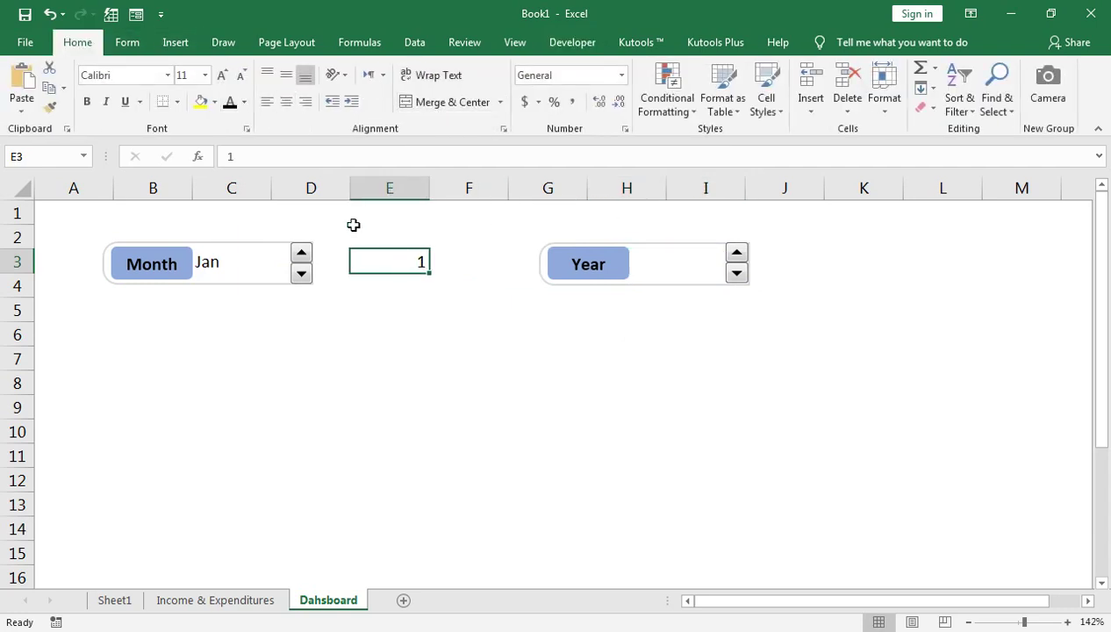
pyautogui.click(244, 102)
pyautogui.click(234, 156)
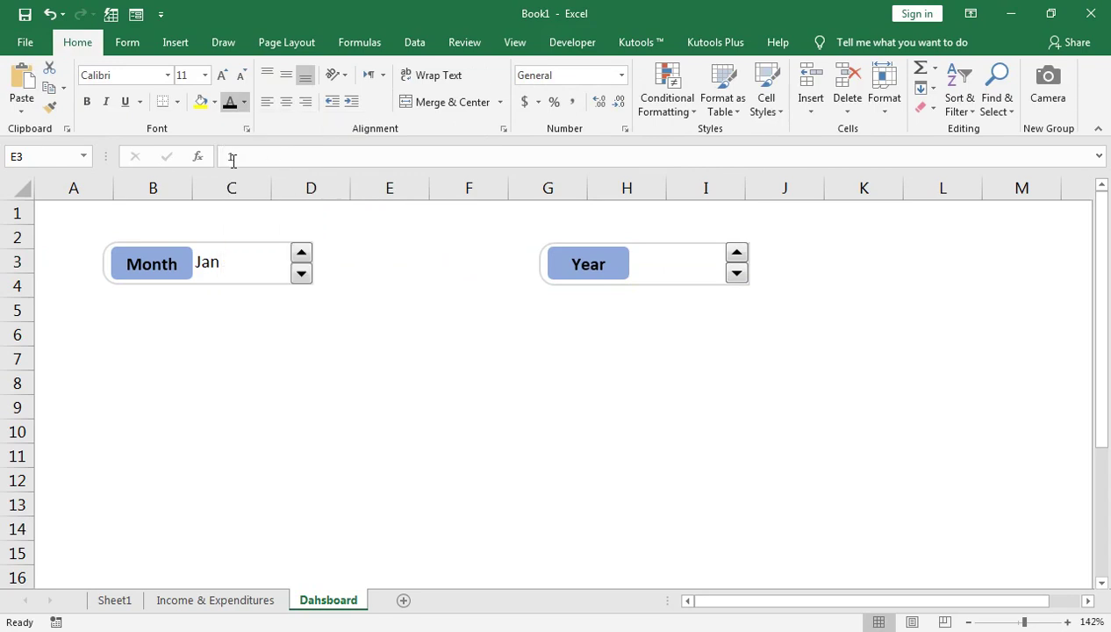
# Check the Month spin button with the month number hidden by stepping up two months and back to Jan
pyautogui.click(312, 263)
pyautogui.click(303, 254)
pyautogui.click(303, 255)
pyautogui.click(301, 273)
pyautogui.click(301, 273)
pyautogui.click(311, 340)
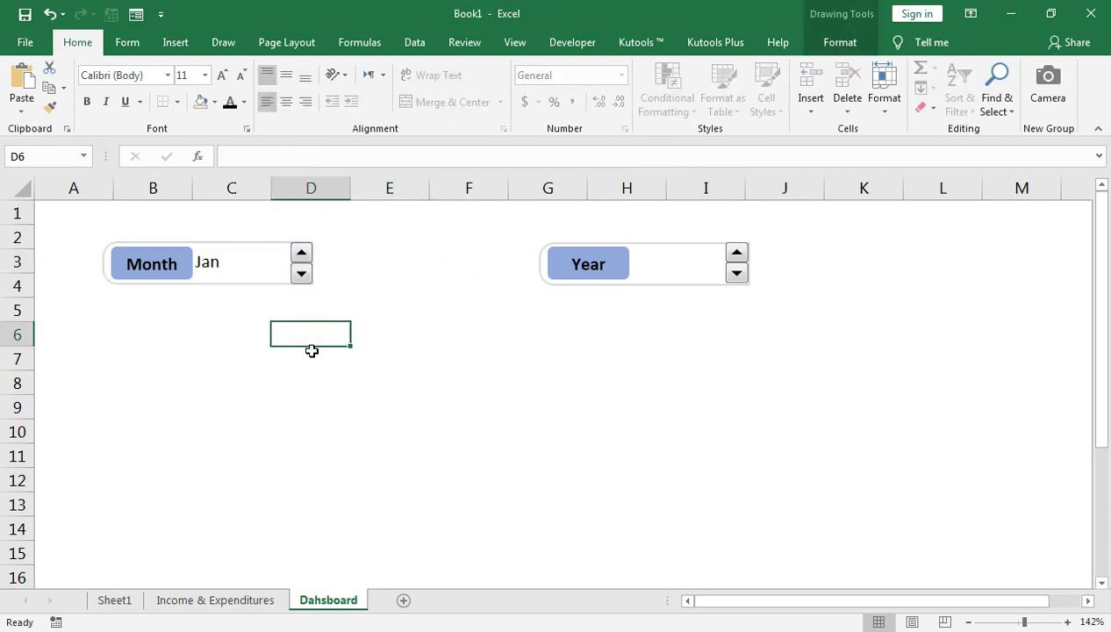
# Set the Year spin button's minimum value to 1900 and its maximum value to 3000
pyautogui.click(690, 268)
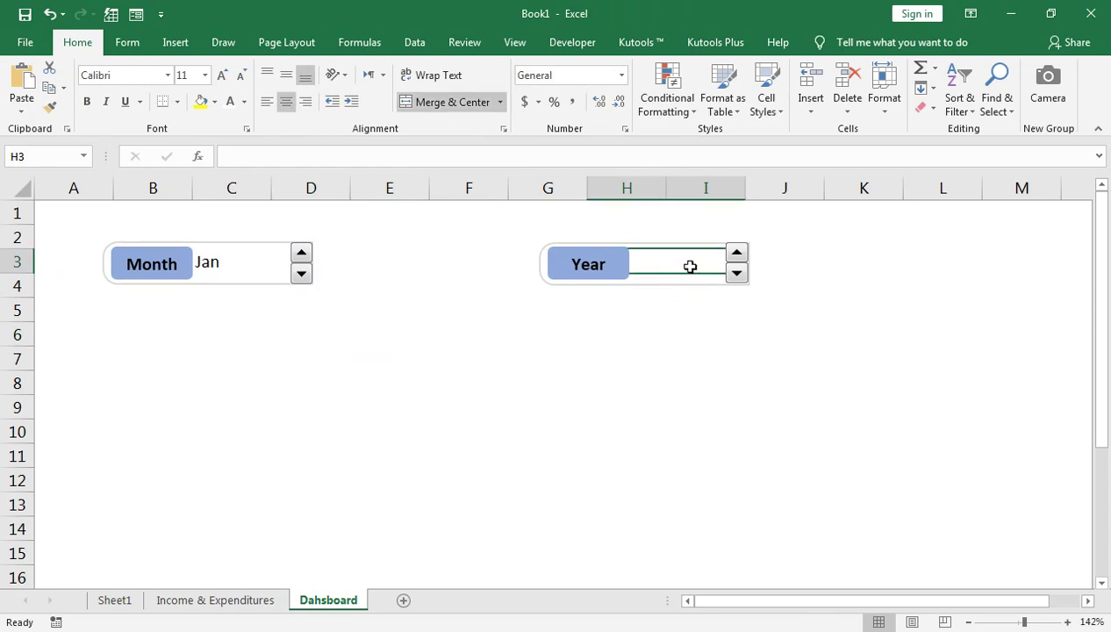
pyautogui.rightClick(736, 256)
pyautogui.click(785, 393)
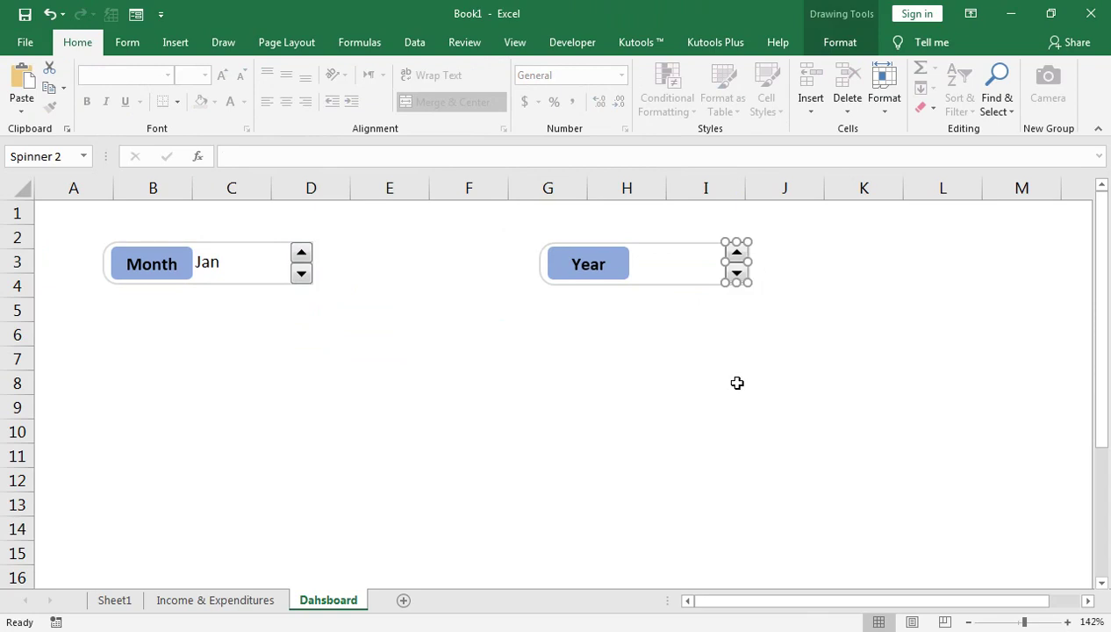
pyautogui.moveTo(597, 263); pyautogui.dragTo(565, 338)
pyautogui.click(571, 413)
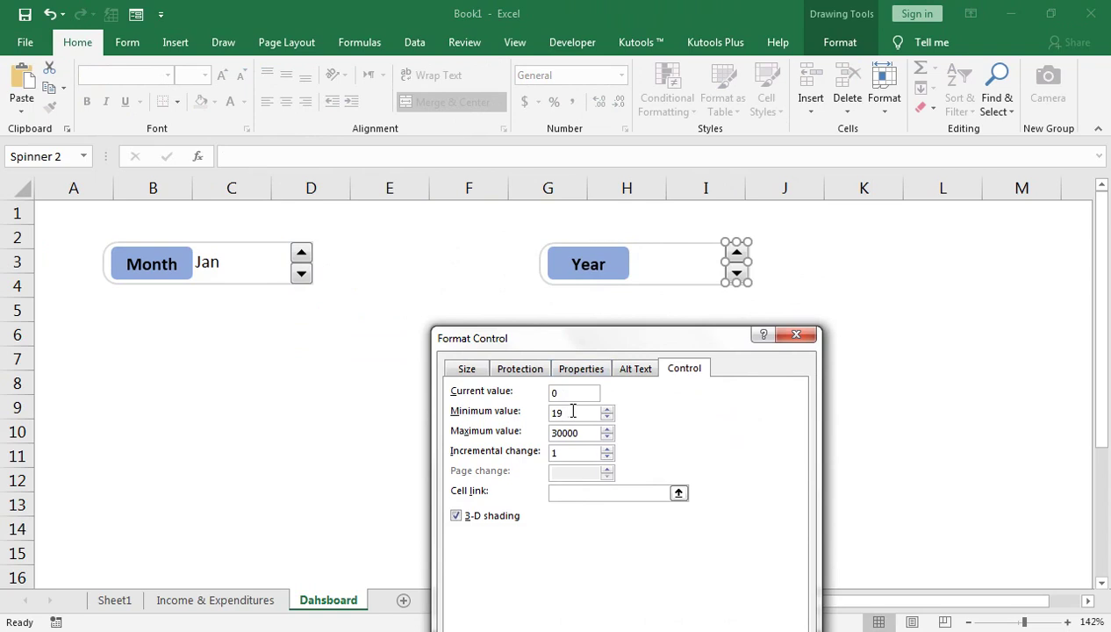
pyautogui.write('1900')
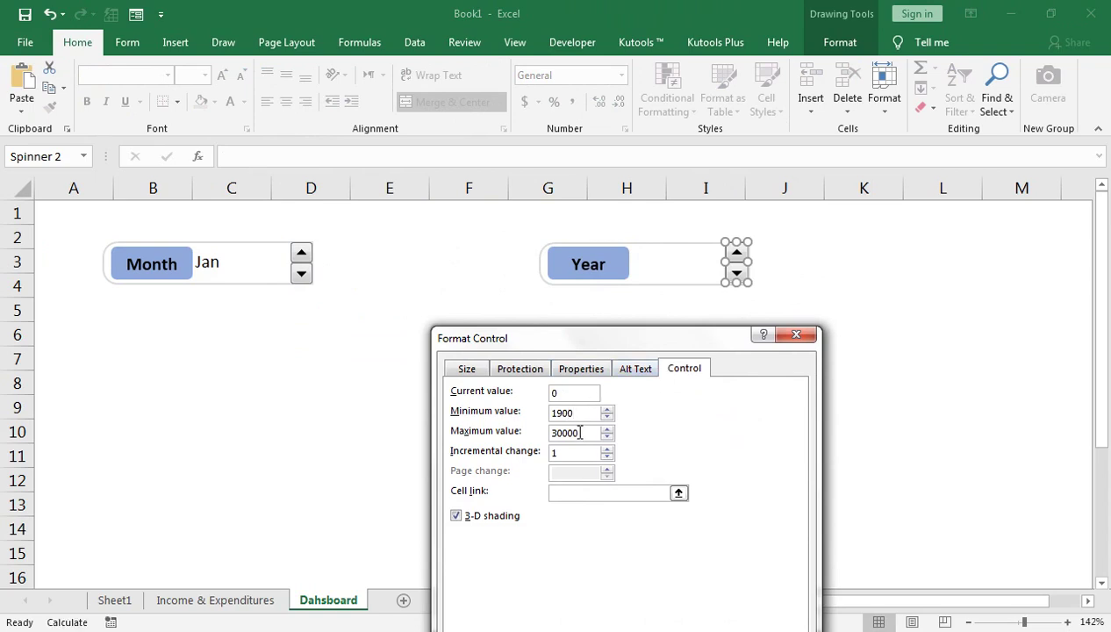
pyautogui.moveTo(625, 345); pyautogui.dragTo(510, 240)
pyautogui.click(598, 563)
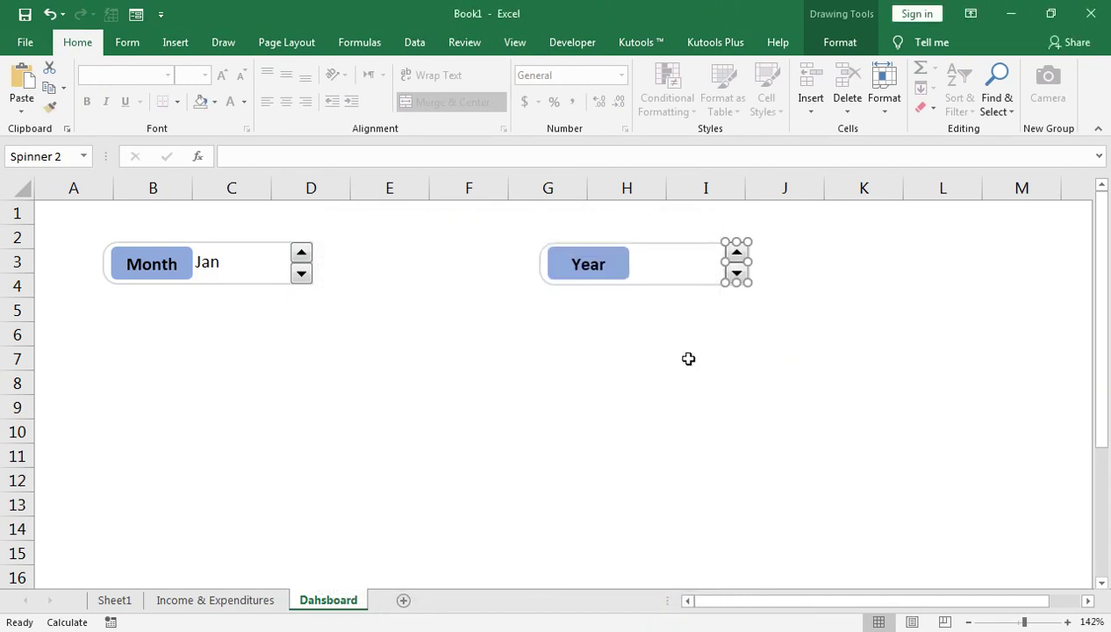
# Link the Year spin button to the merged cell H3 in its control settings
pyautogui.click(732, 307)
pyautogui.click(737, 273)
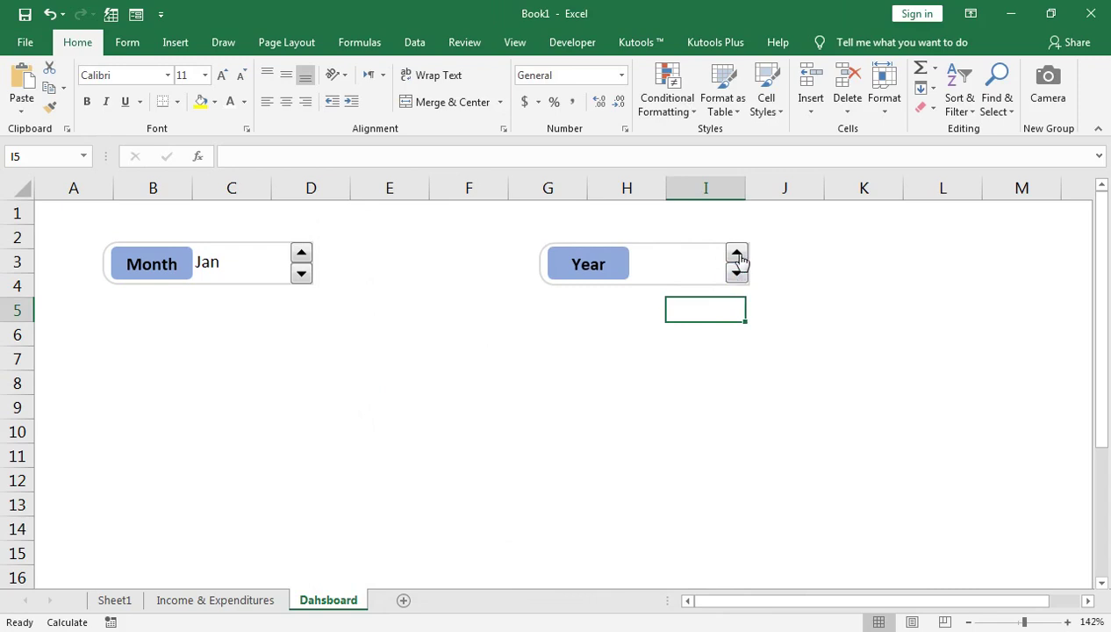
pyautogui.click(697, 263)
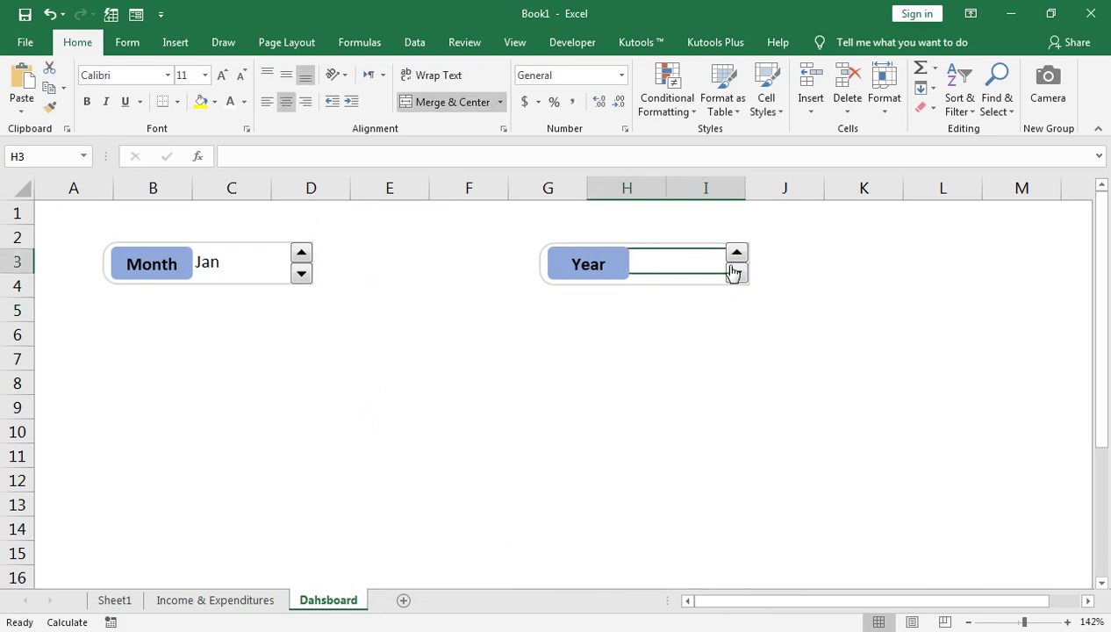
pyautogui.rightClick(731, 266)
pyautogui.click(774, 405)
pyautogui.moveTo(487, 294); pyautogui.dragTo(244, 294)
pyautogui.click(235, 427)
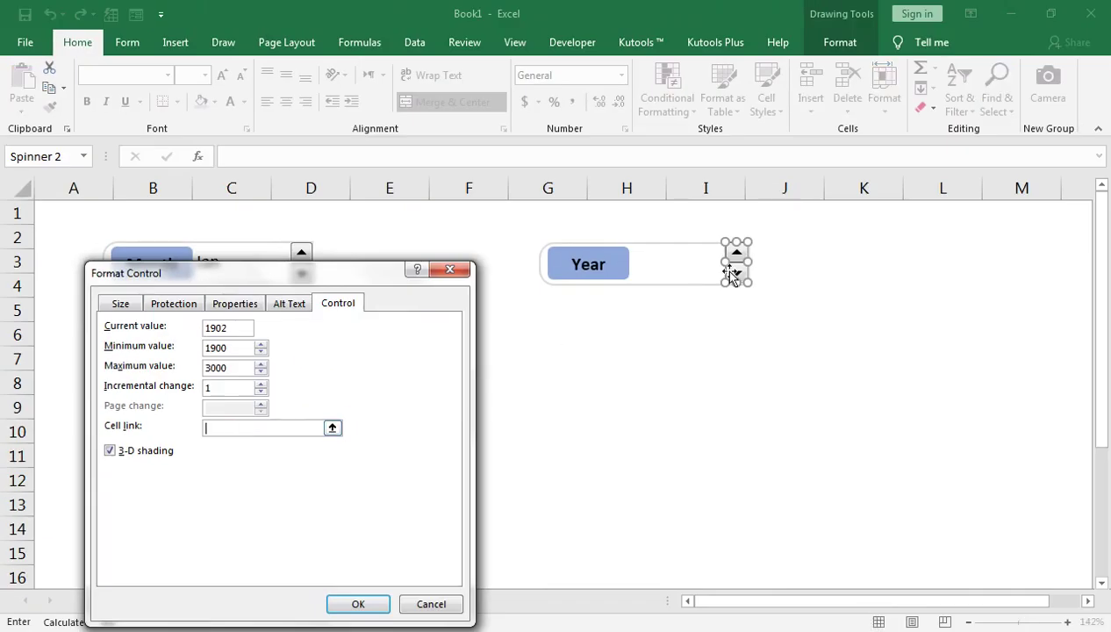
pyautogui.click(674, 256)
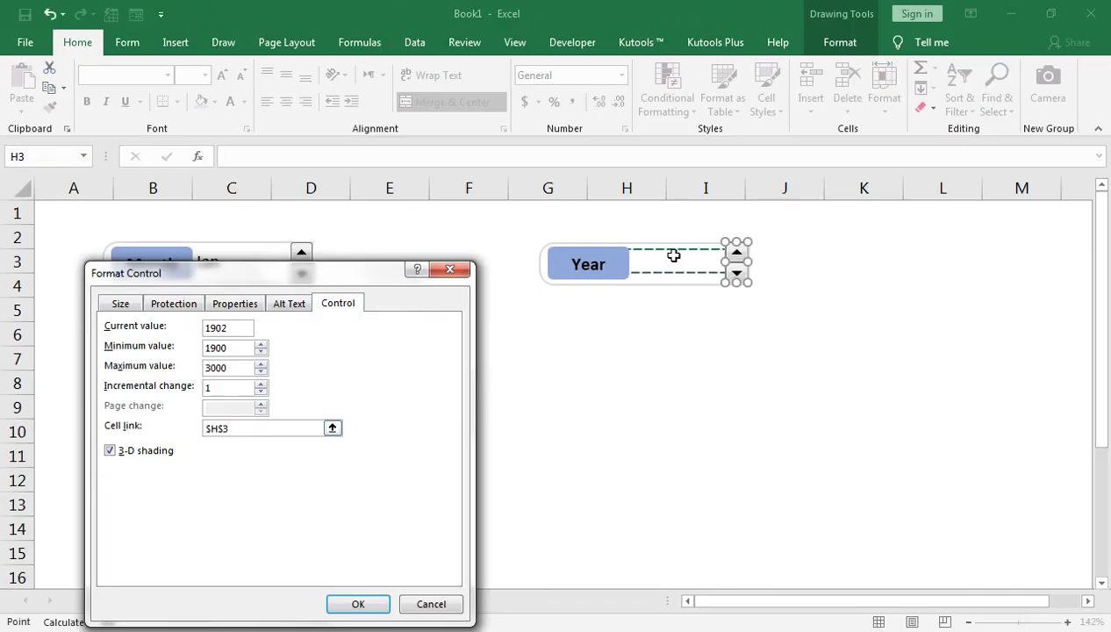
pyautogui.press('Return')
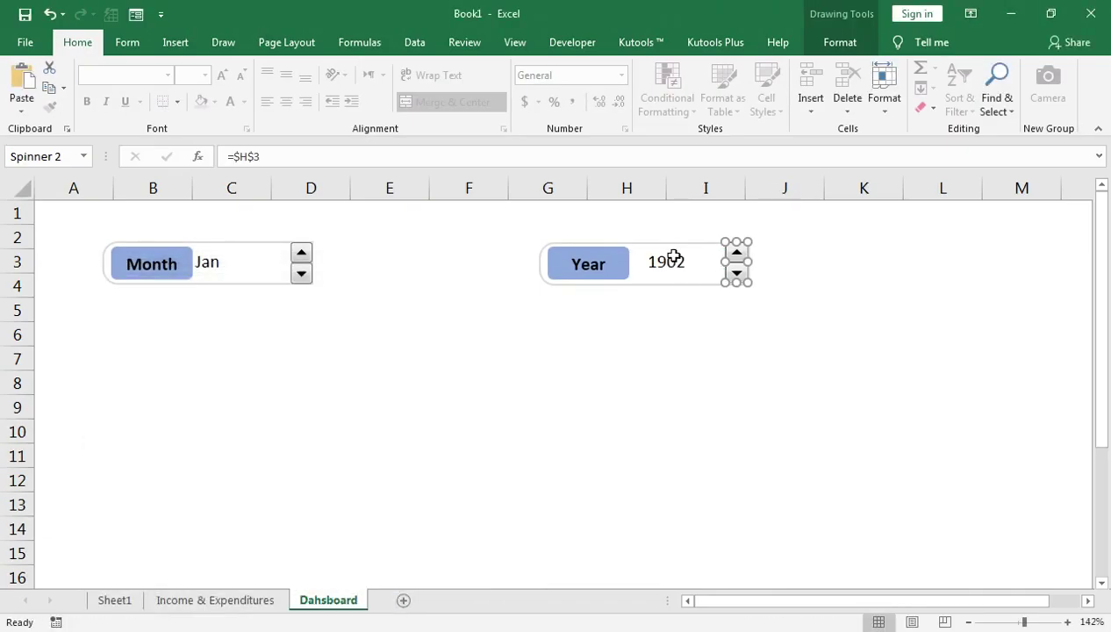
# Enter 2020 as the year in cell H3
pyautogui.click(748, 329)
pyautogui.click(695, 262)
pyautogui.write('2020')
pyautogui.press('Return')
# Test the Year spin button by raising the year a few times and lowering it to 2016
pyautogui.click(738, 253)
pyautogui.doubleClick(738, 253)
pyautogui.tripleClick(738, 274)
pyautogui.tripleClick(738, 275)
pyautogui.click(737, 275)
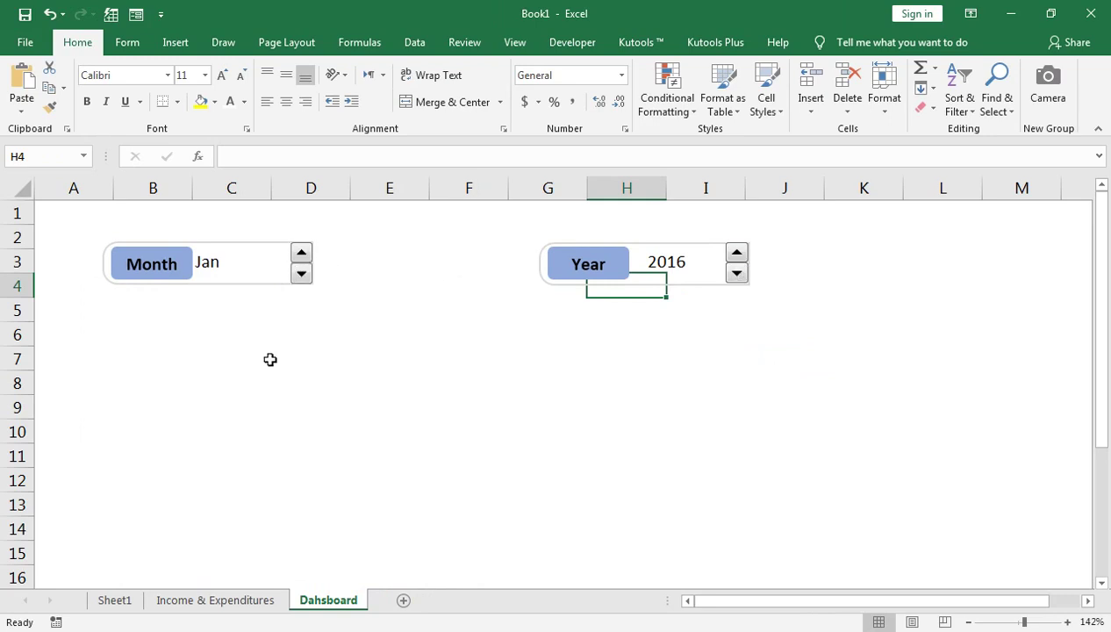
# Look over the tables on the Income & Expenditures sheet and return to the Dahsboard sheet
pyautogui.click(249, 601)
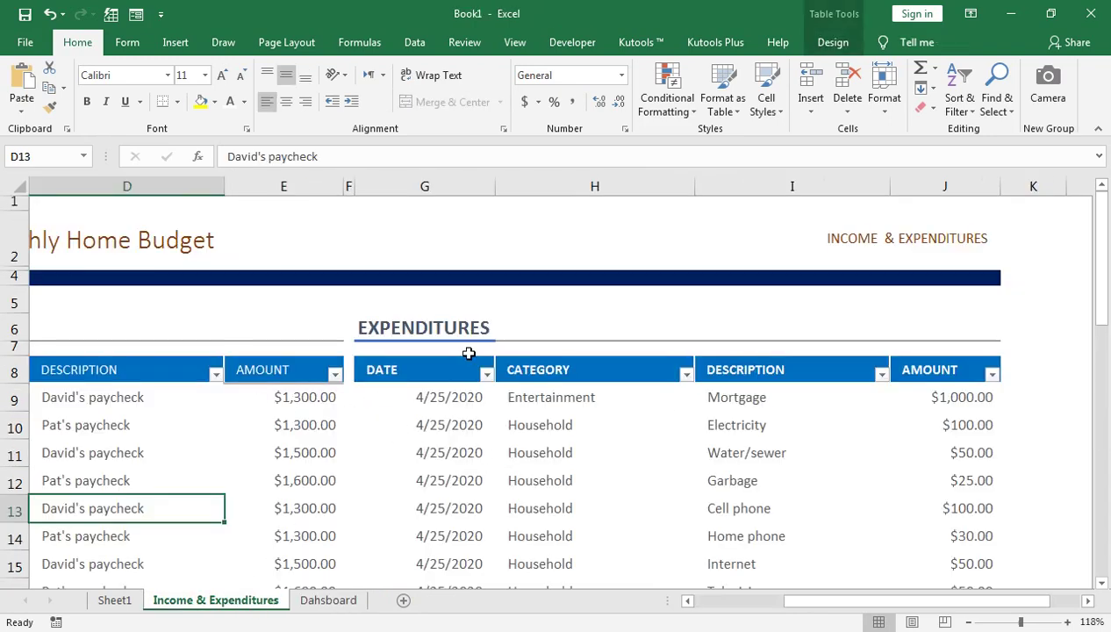
pyautogui.click(326, 601)
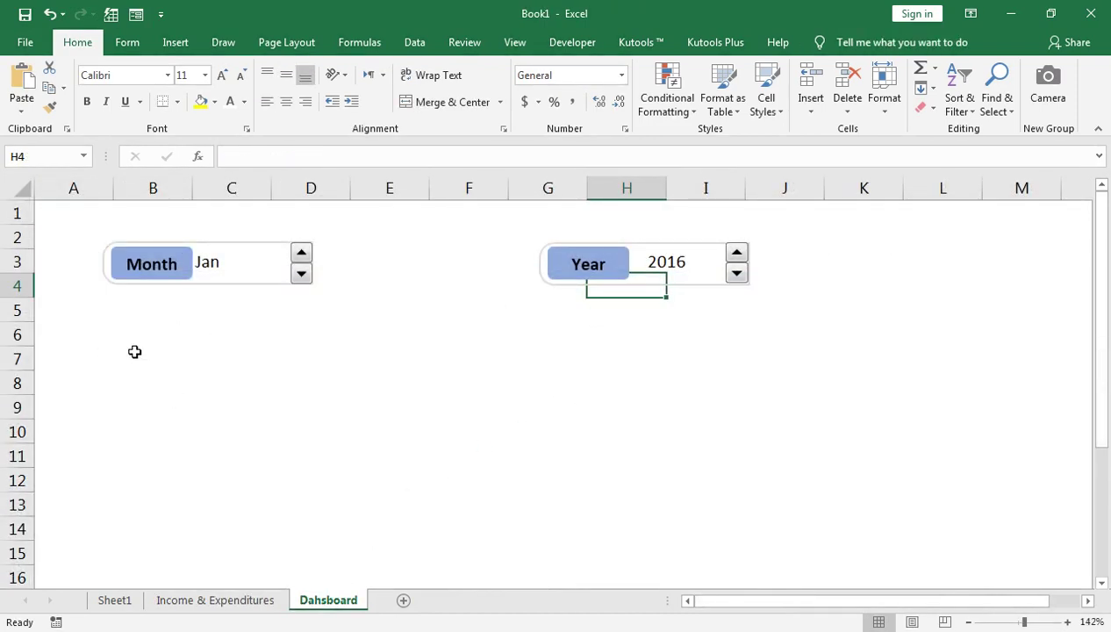
# Insert a new row above row 1 of the Dahsboard sheet
pyautogui.click(102, 342)
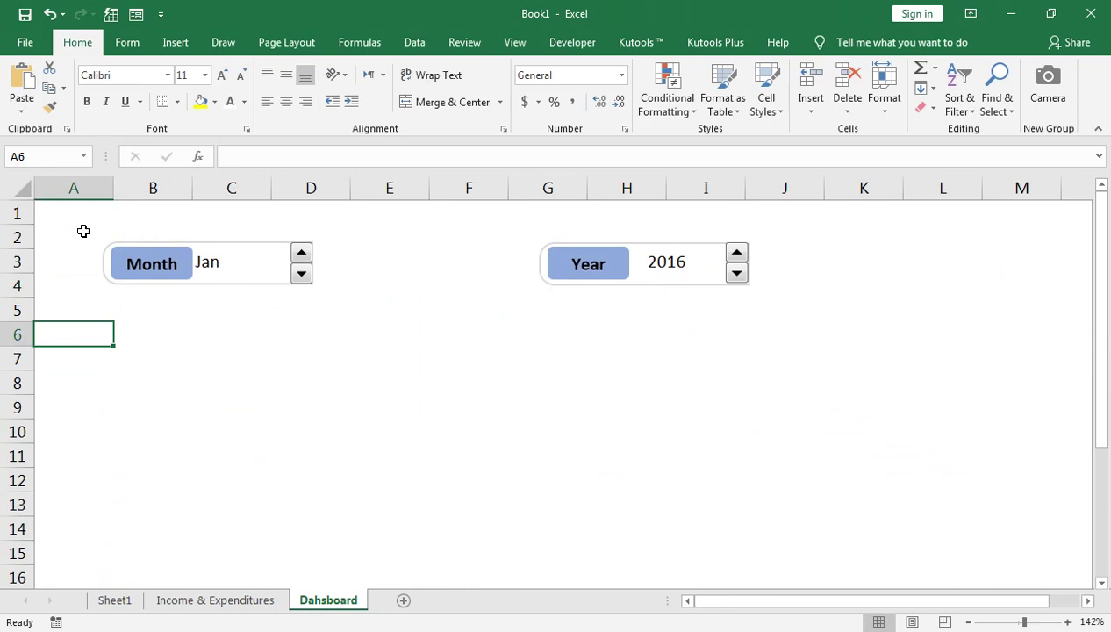
pyautogui.rightClick(18, 213)
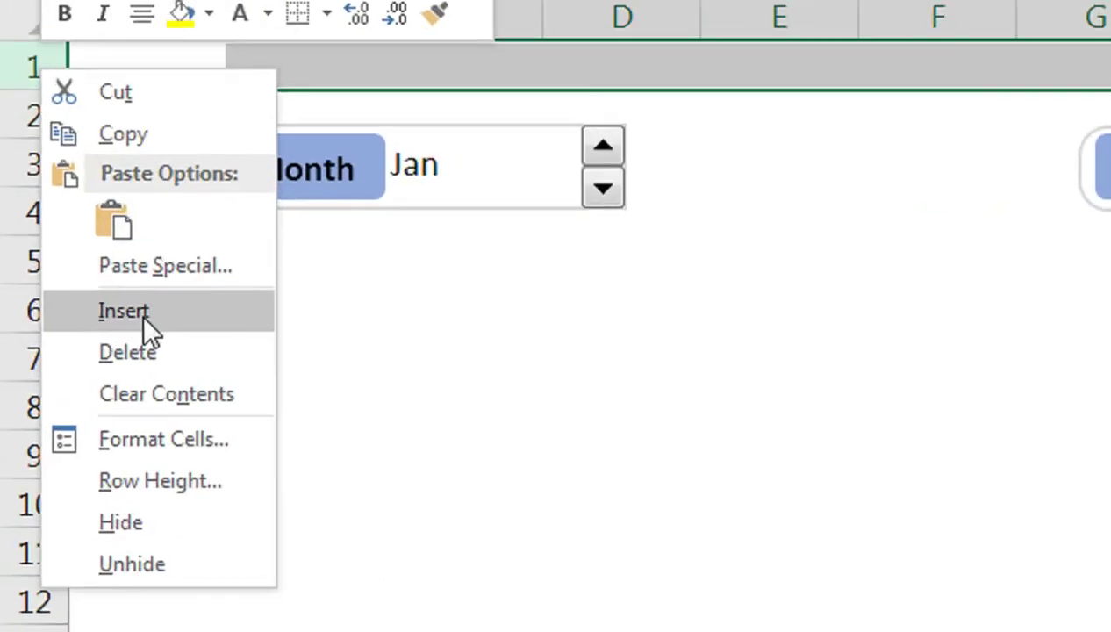
pyautogui.click(72, 344)
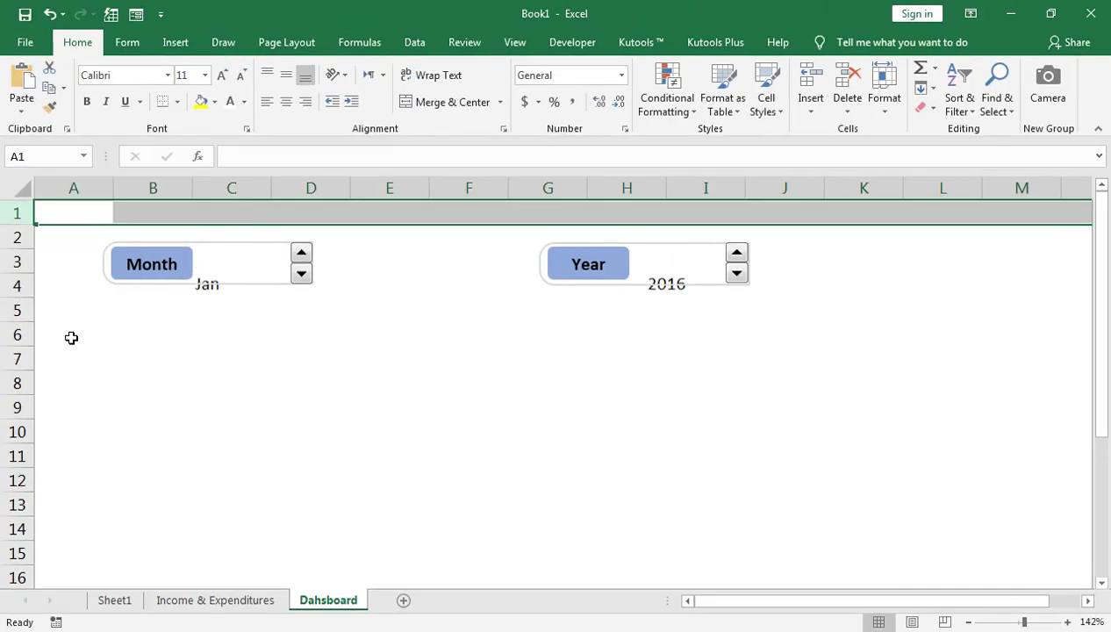
# Make row 1 taller and turn row 2 into a thin bar filled with light blue across B2:L2
pyautogui.moveTo(20, 225); pyautogui.dragTo(22, 249)
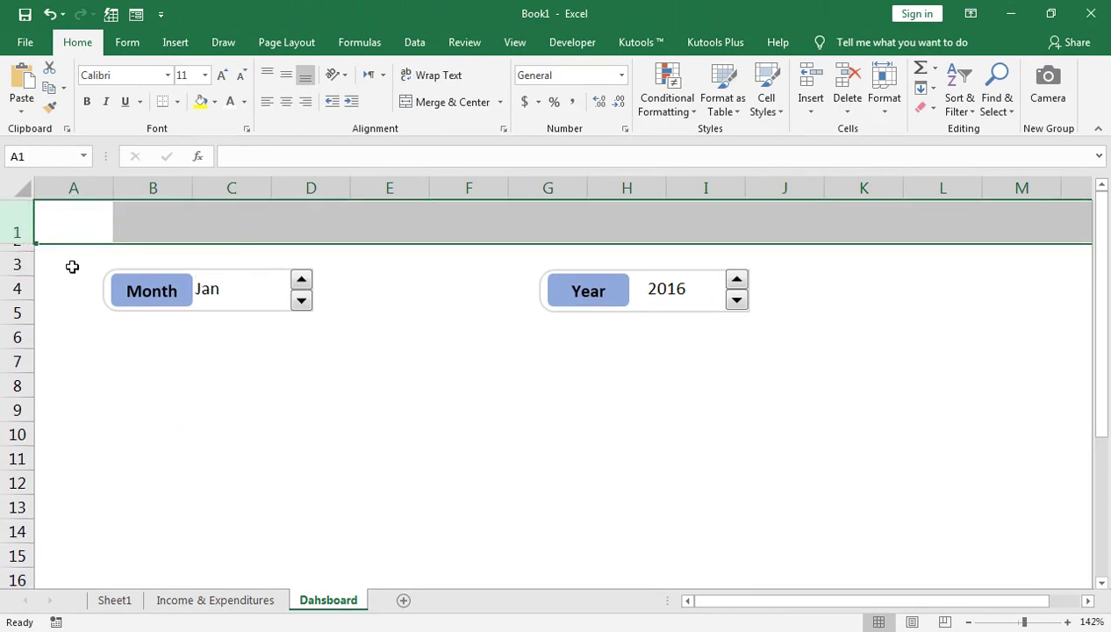
pyautogui.click(18, 247)
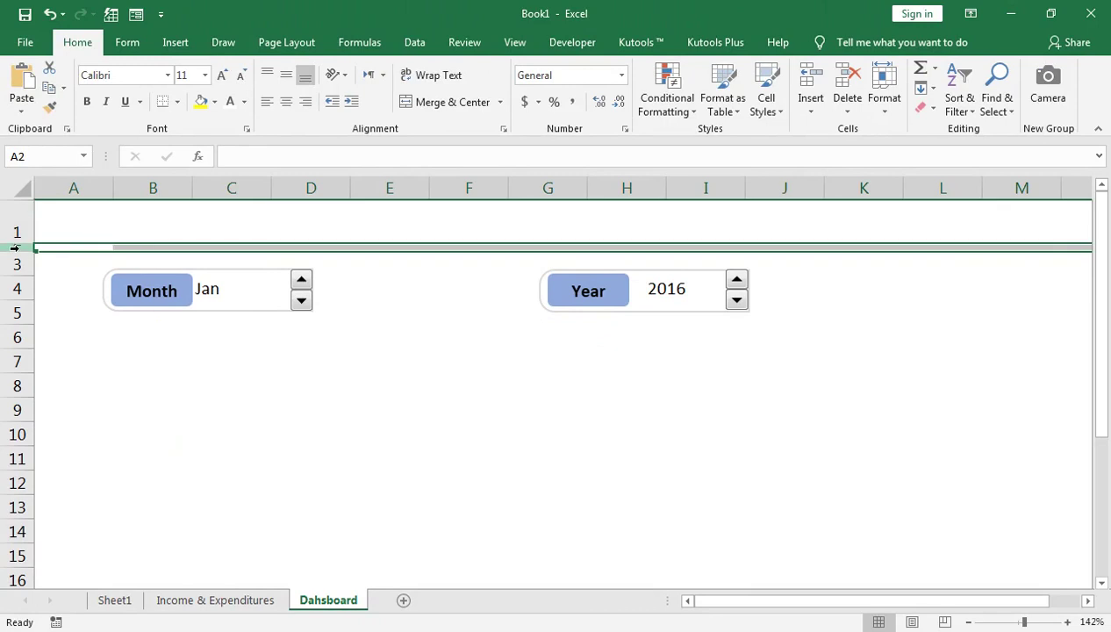
pyautogui.click(126, 247)
pyautogui.moveTo(125, 248); pyautogui.dragTo(742, 247)
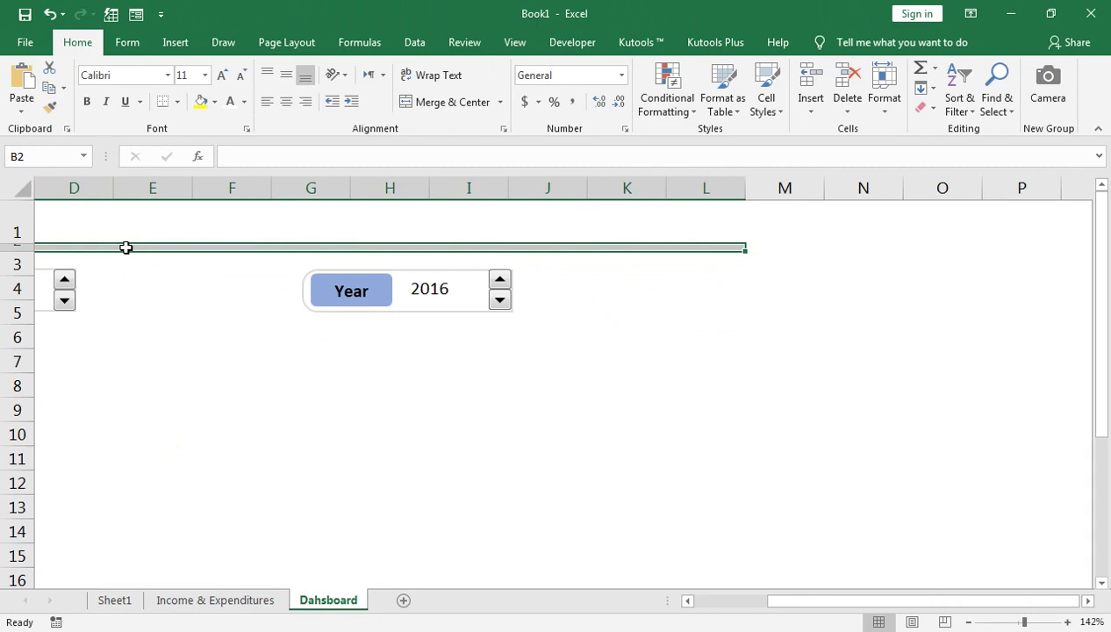
pyautogui.moveTo(794, 602); pyautogui.dragTo(695, 603)
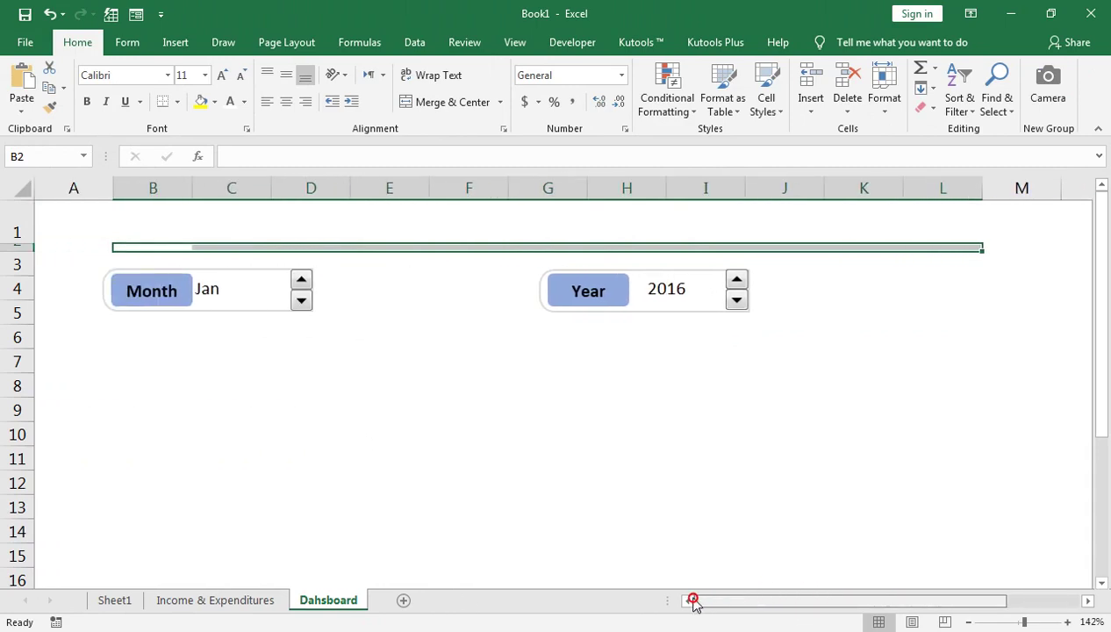
pyautogui.click(213, 103)
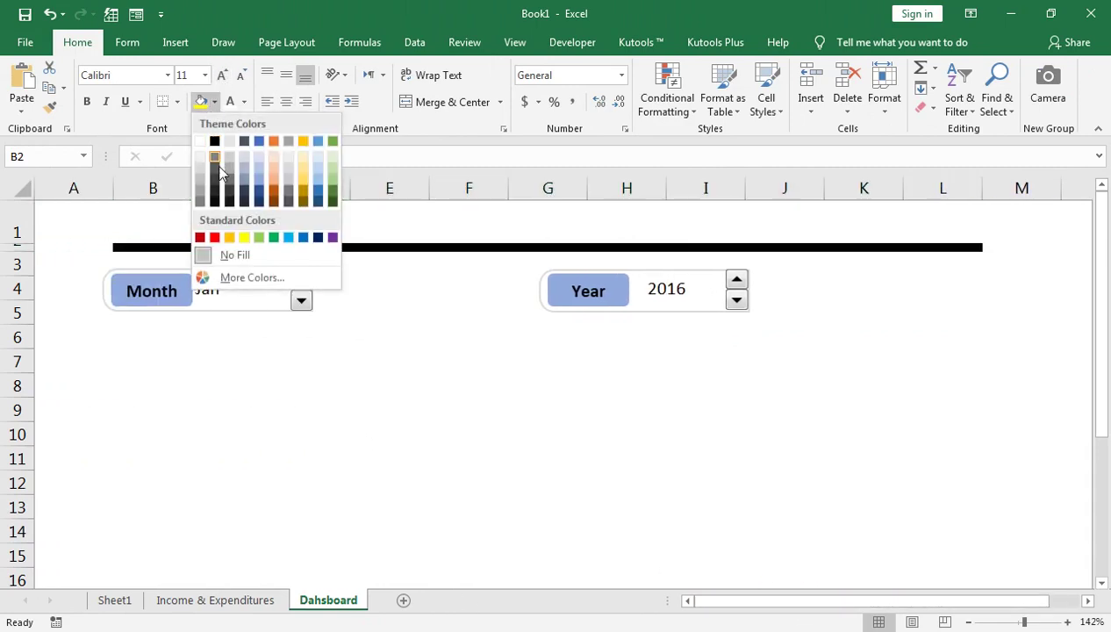
pyautogui.click(293, 238)
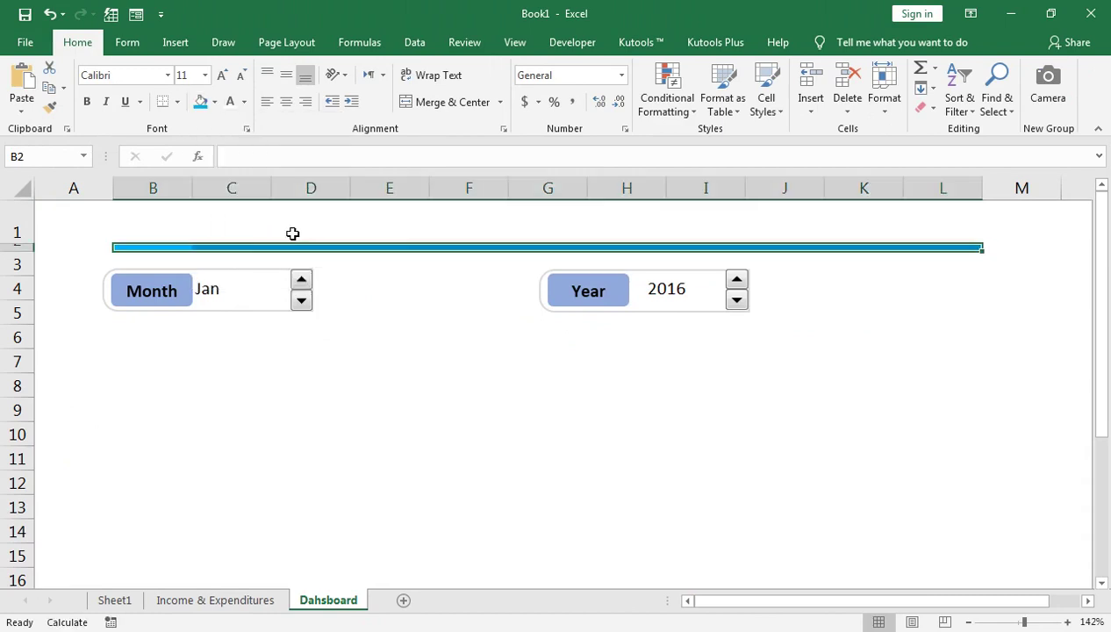
# Narrow column A so that it forms a slim margin beside the dashboard
pyautogui.moveTo(108, 193); pyautogui.dragTo(73, 185)
pyautogui.click(200, 229)
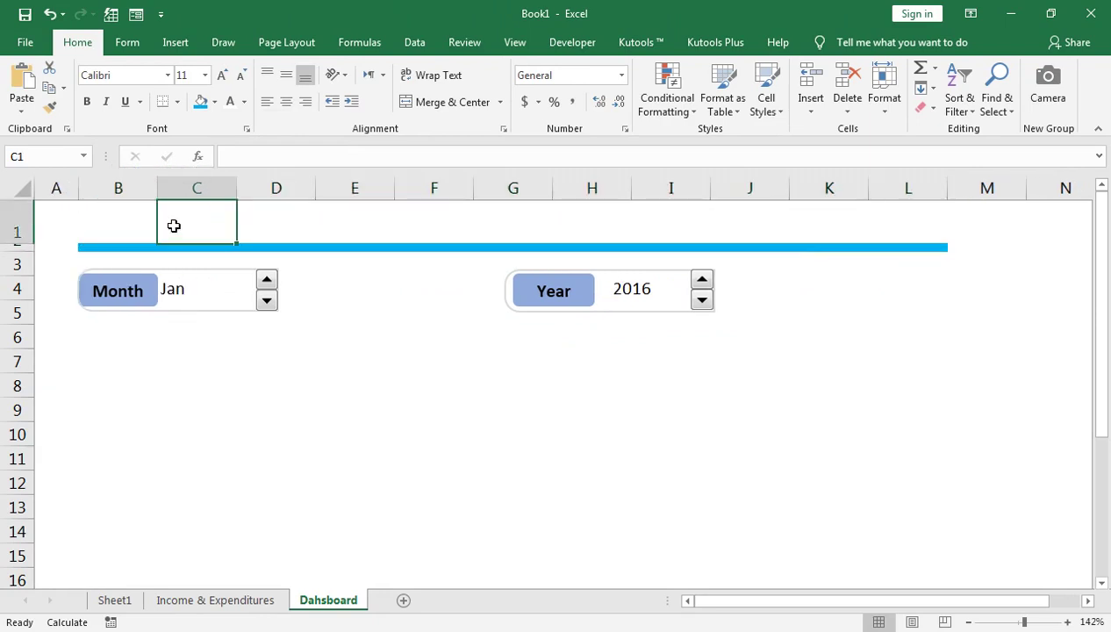
pyautogui.click(127, 220)
# Insert a new row above row 1, making it tall for the heading and shrinking row 2 to a thin gap
pyautogui.click(16, 230)
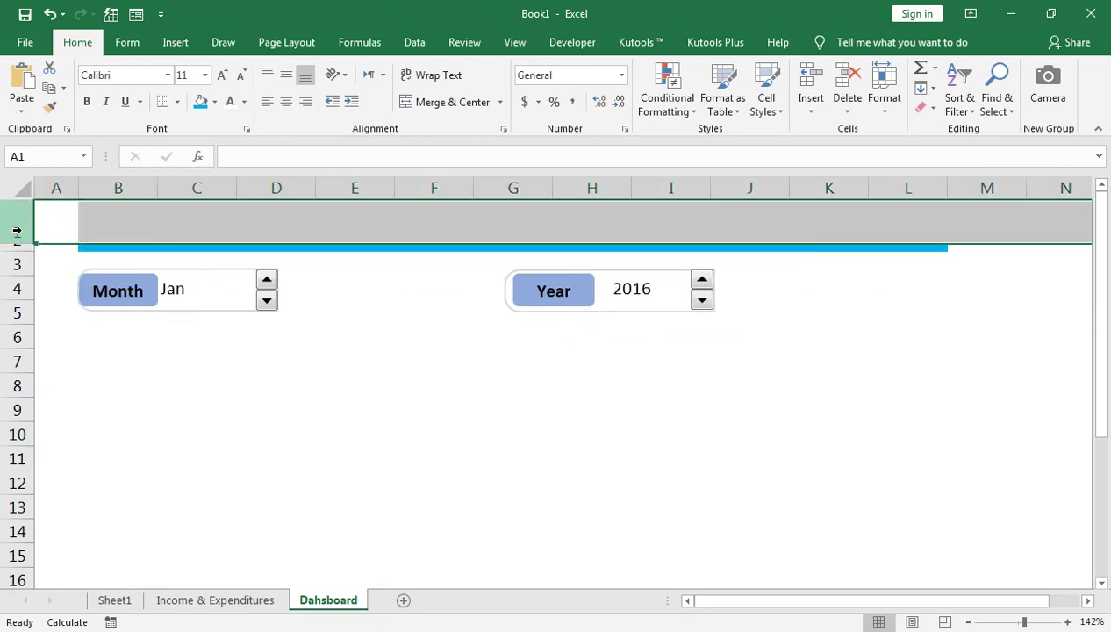
pyautogui.rightClick(17, 231)
pyautogui.click(62, 349)
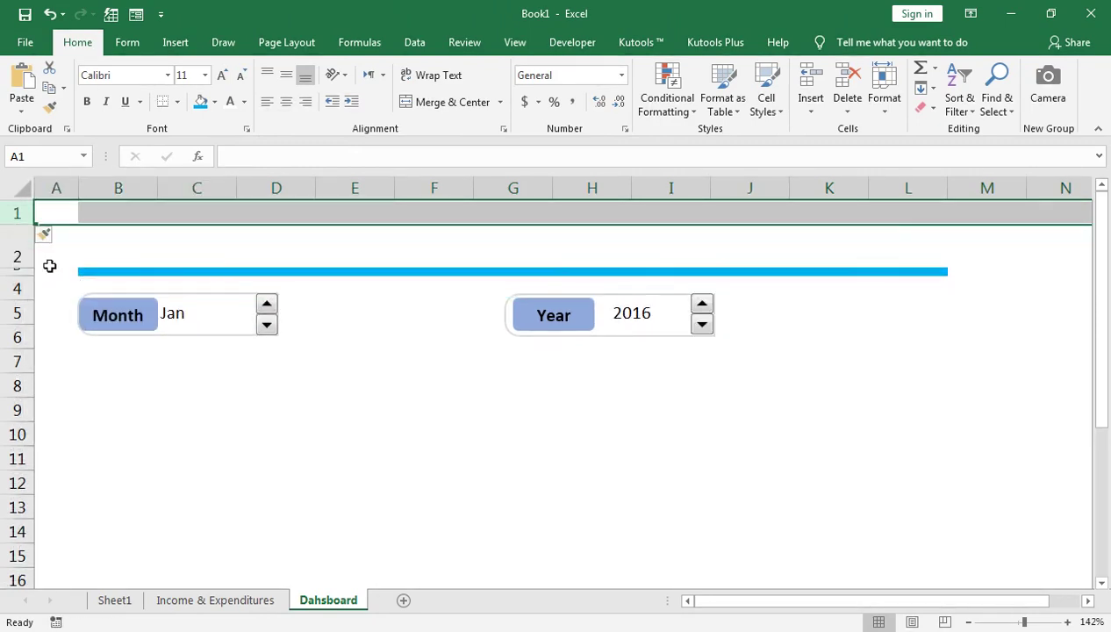
pyautogui.moveTo(21, 226); pyautogui.dragTo(24, 260)
# Enter the heading text Budget in cell B1
pyautogui.click(137, 234)
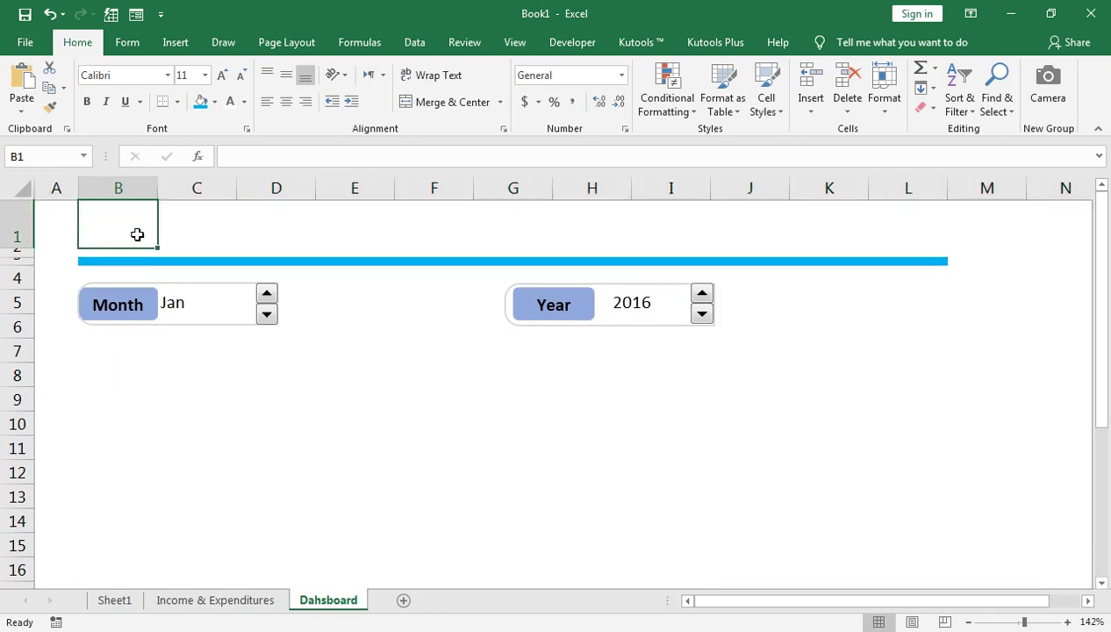
pyautogui.write('B')
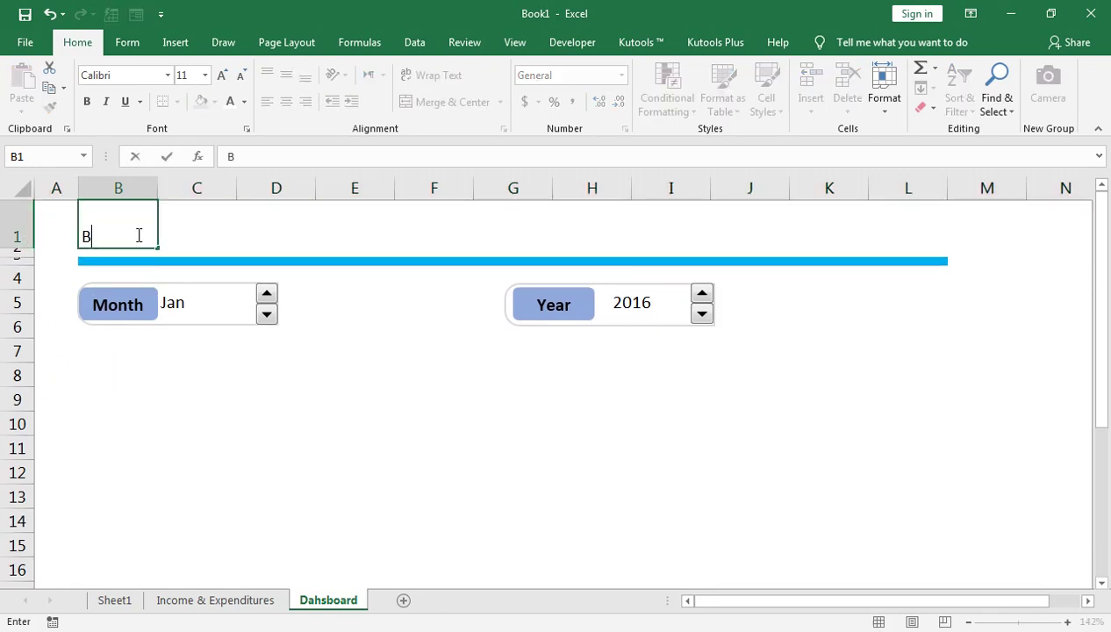
pyautogui.write('udget')
# Merge and center cells K1:L1 and enter the heading text Dashboard in them
pyautogui.press('Right')
pyautogui.press('Right')
pyautogui.press('Right')
pyautogui.press('Right')
pyautogui.press('Right')
pyautogui.press('Right')
pyautogui.press('Right')
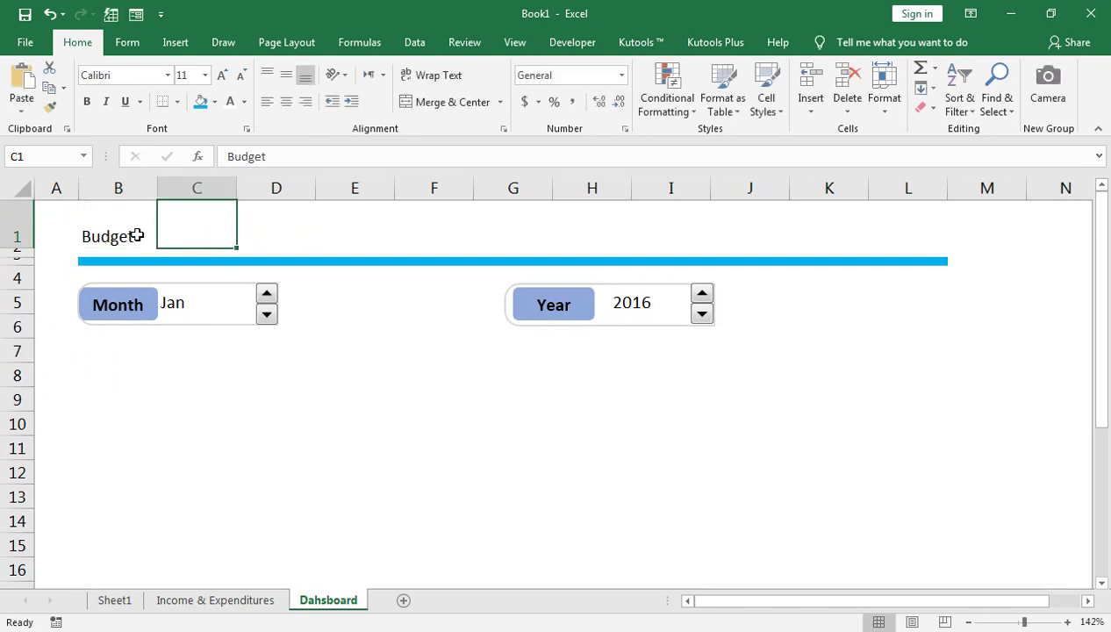
pyautogui.press('Right')
pyautogui.press('Right')
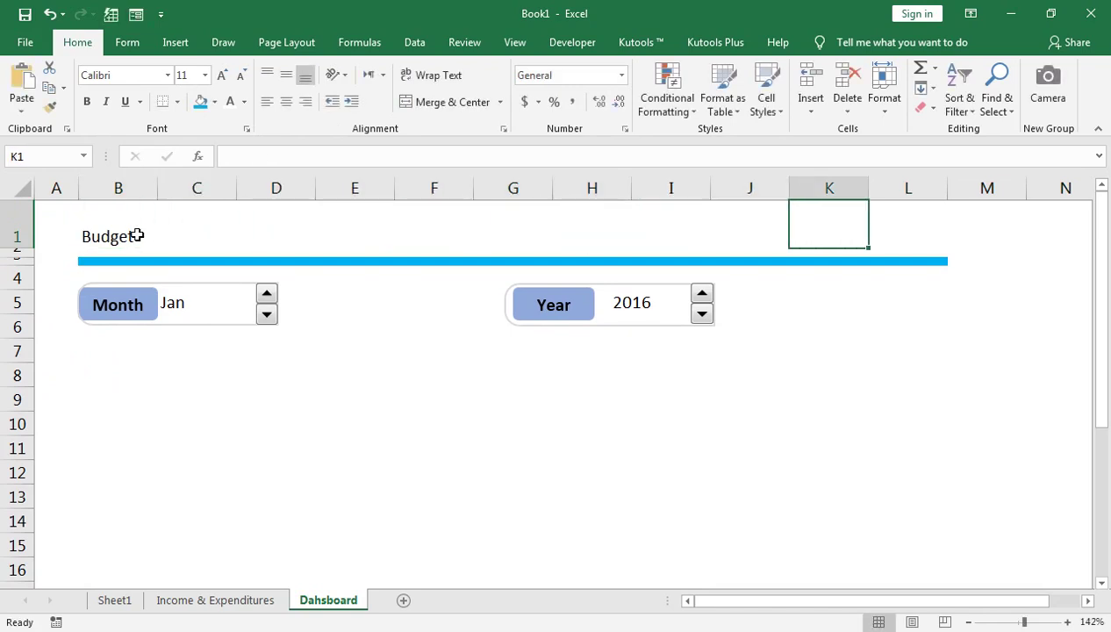
pyautogui.hotkey('shift', 'Right')
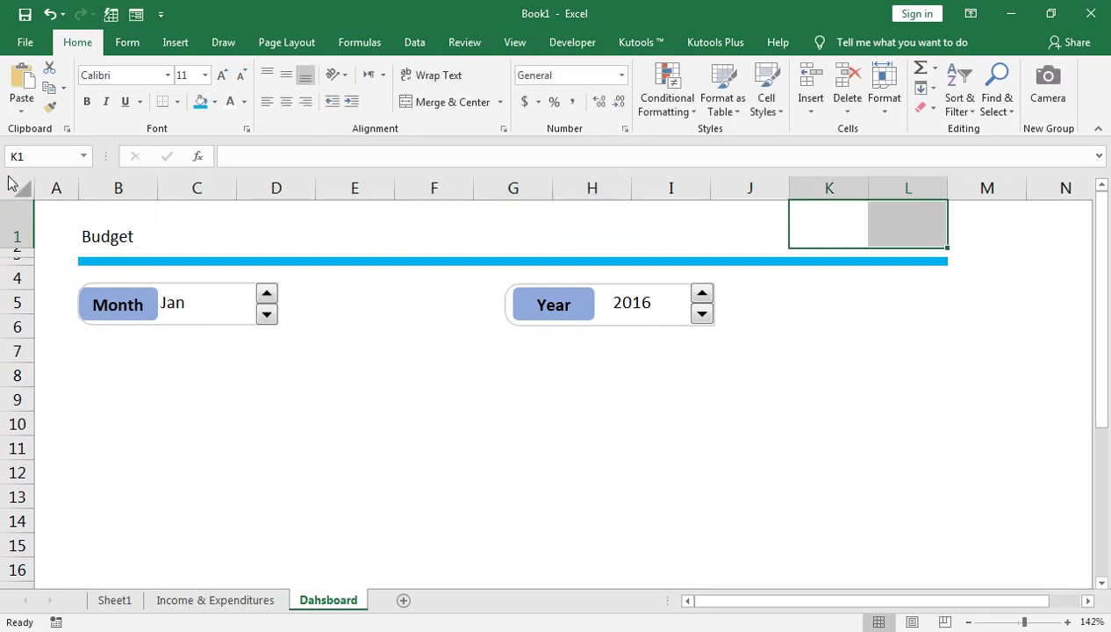
pyautogui.click(420, 104)
pyautogui.write('Dash')
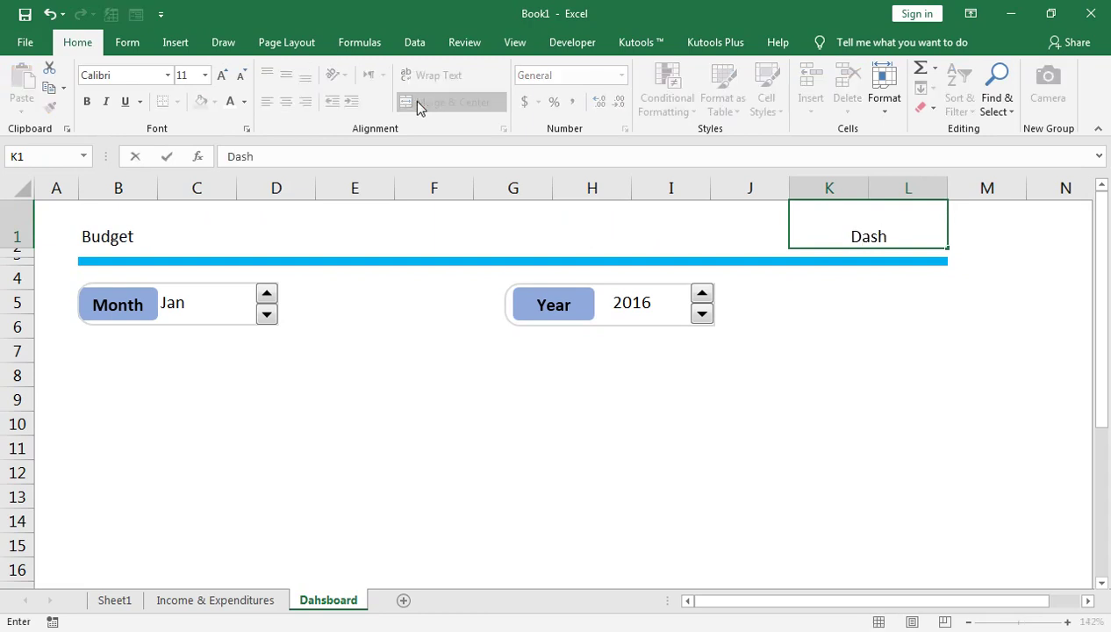
pyautogui.write('board')
pyautogui.press('Return')
pyautogui.press('Up')
# Middle-align the Dashboard heading vertically and center the Budget heading both horizontally and vertically
pyautogui.click(286, 75)
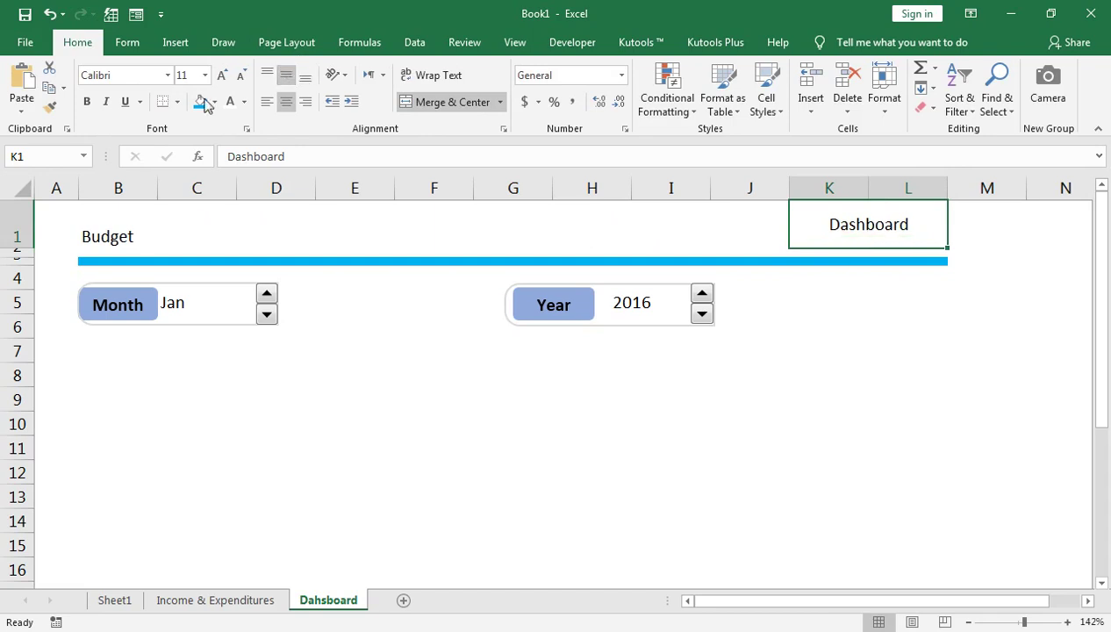
pyautogui.click(119, 225)
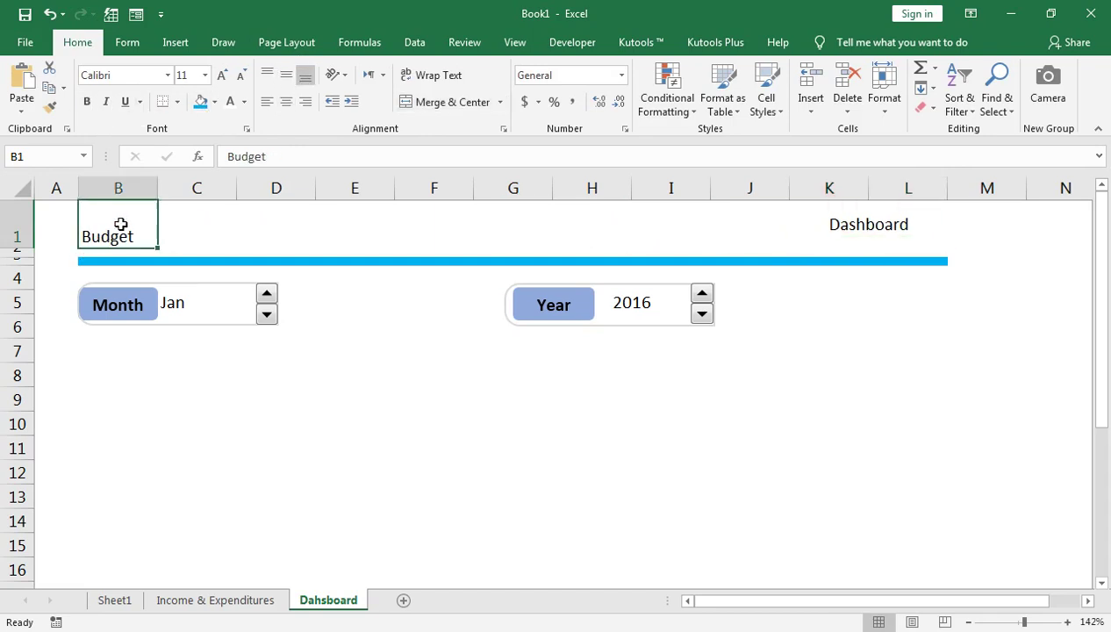
pyautogui.click(286, 102)
pyautogui.click(286, 75)
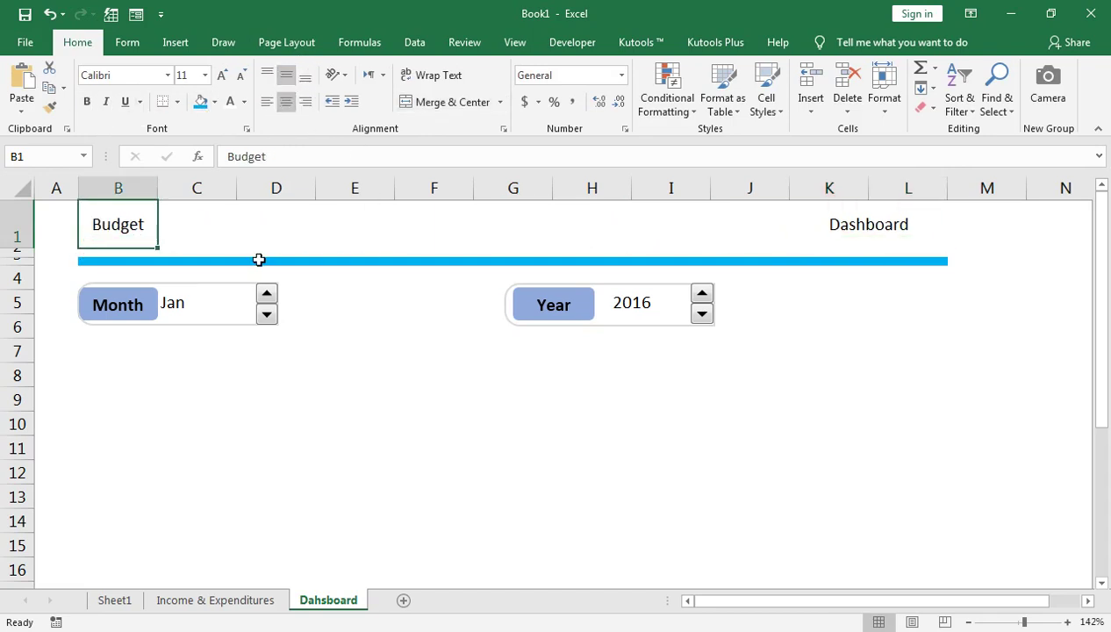
pyautogui.click(299, 327)
# Apply bold and italic to both the Budget and Dashboard headings
pyautogui.click(119, 225)
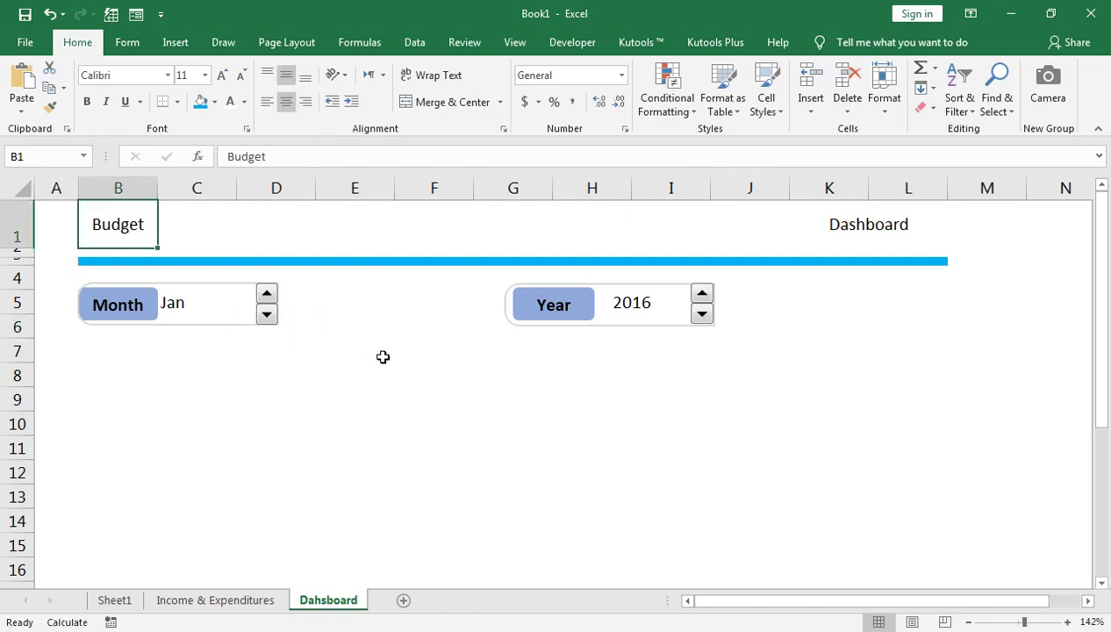
pyautogui.keyDown('ctrl'); pyautogui.click(839, 224); pyautogui.keyUp('ctrl')
pyautogui.click(105, 102)
pyautogui.click(87, 102)
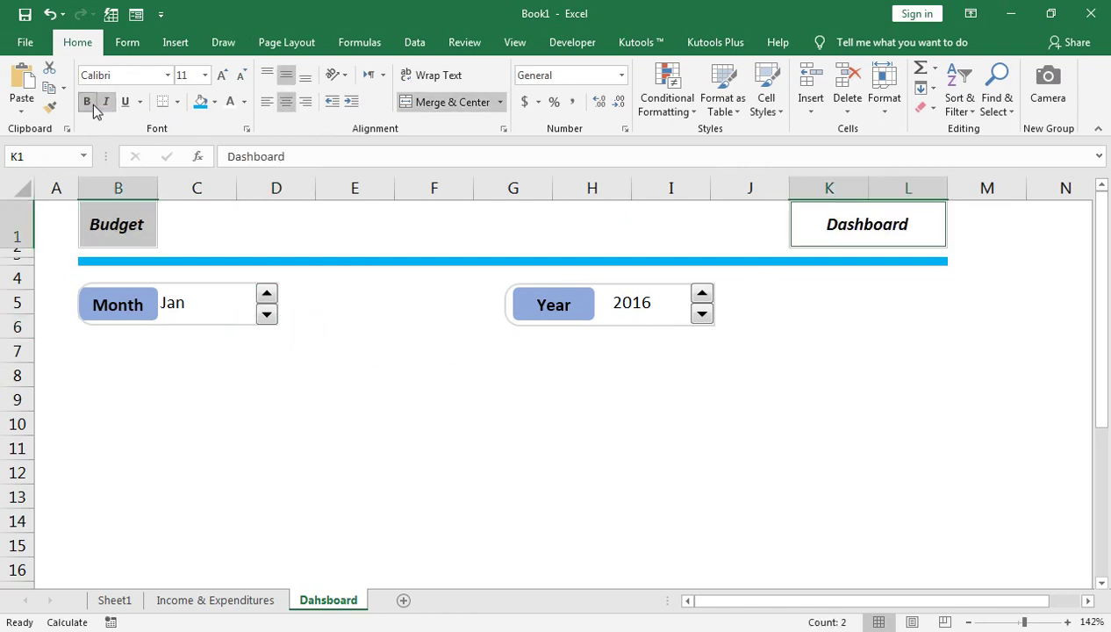
# Enlarge both headings to font size 12 and try a very dark blue and a light blue font colour on them
pyautogui.click(244, 102)
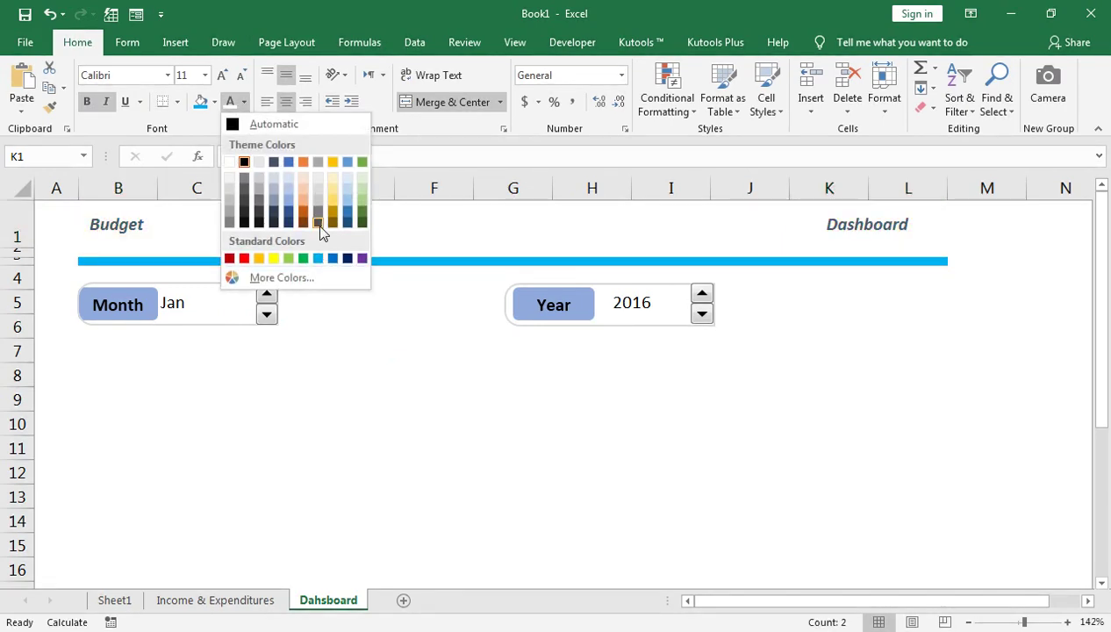
pyautogui.click(287, 223)
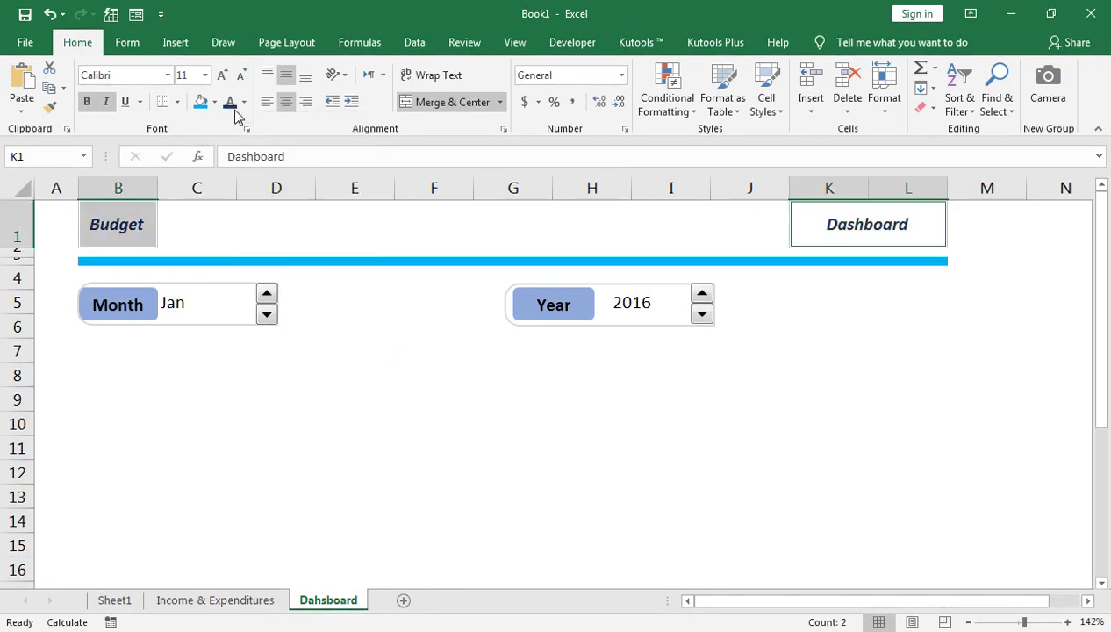
pyautogui.click(223, 77)
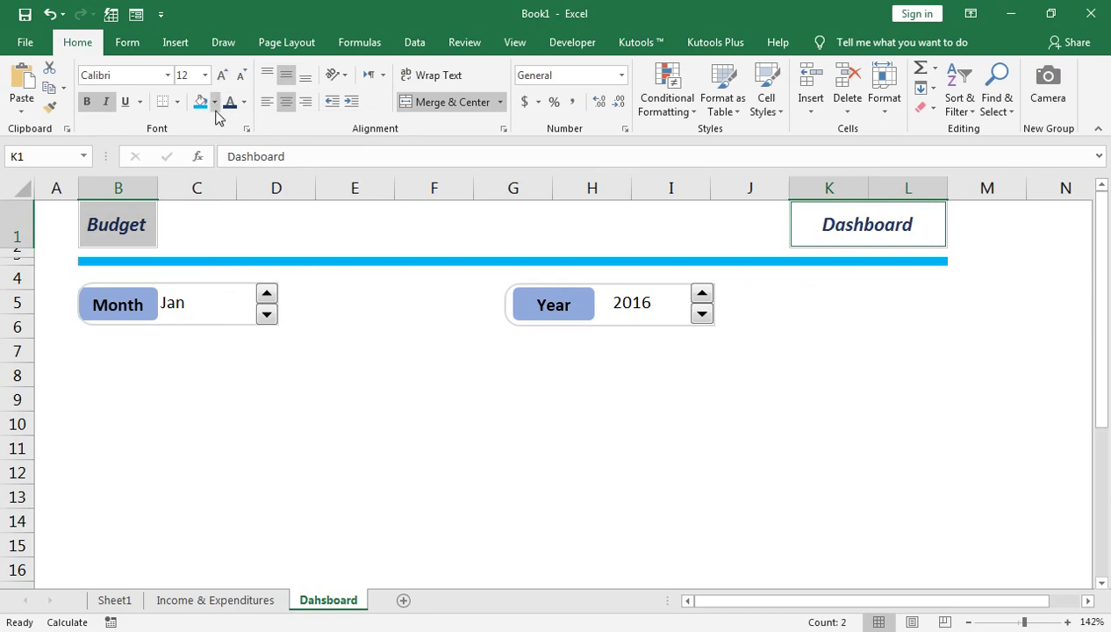
pyautogui.click(244, 102)
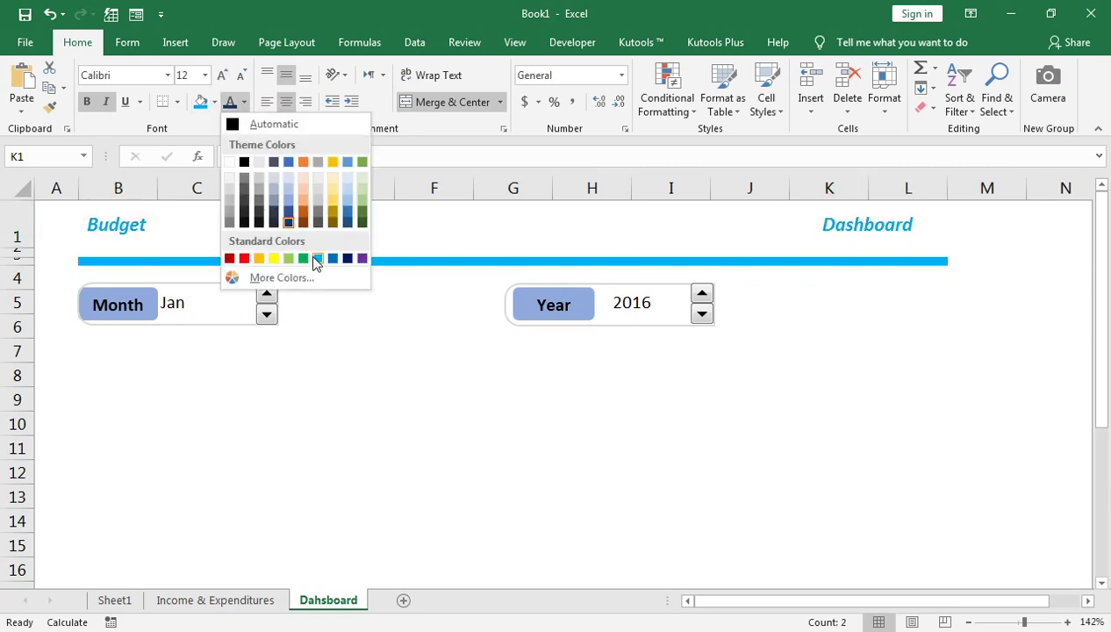
pyautogui.click(317, 259)
# Set both headings to a darker theme blue at font size 14 and remove their italics
pyautogui.click(244, 102)
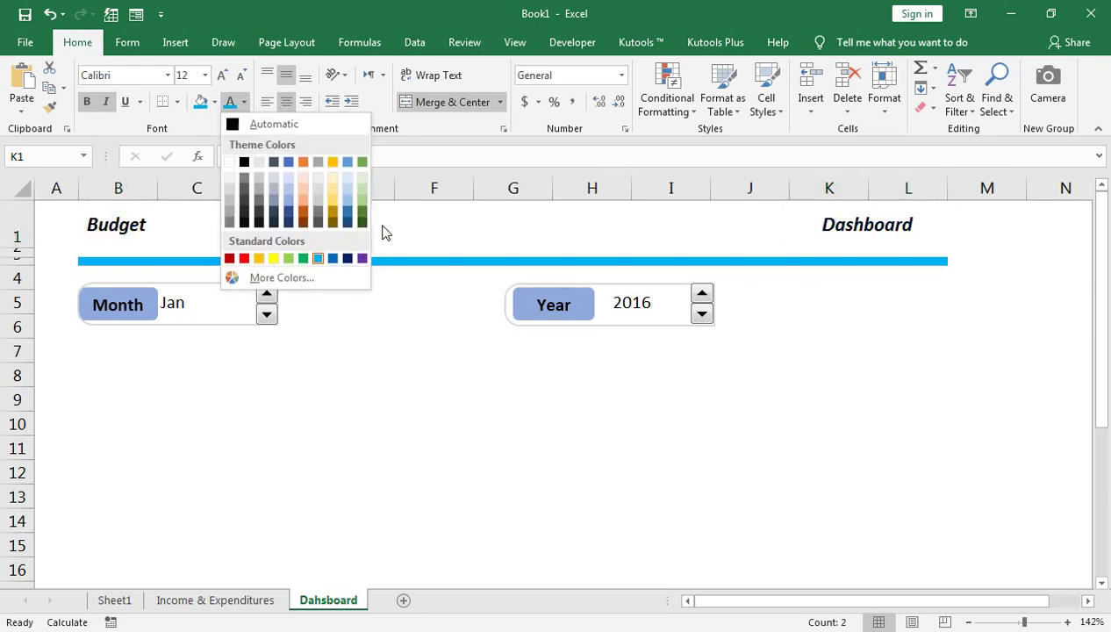
pyautogui.click(288, 210)
pyautogui.click(223, 77)
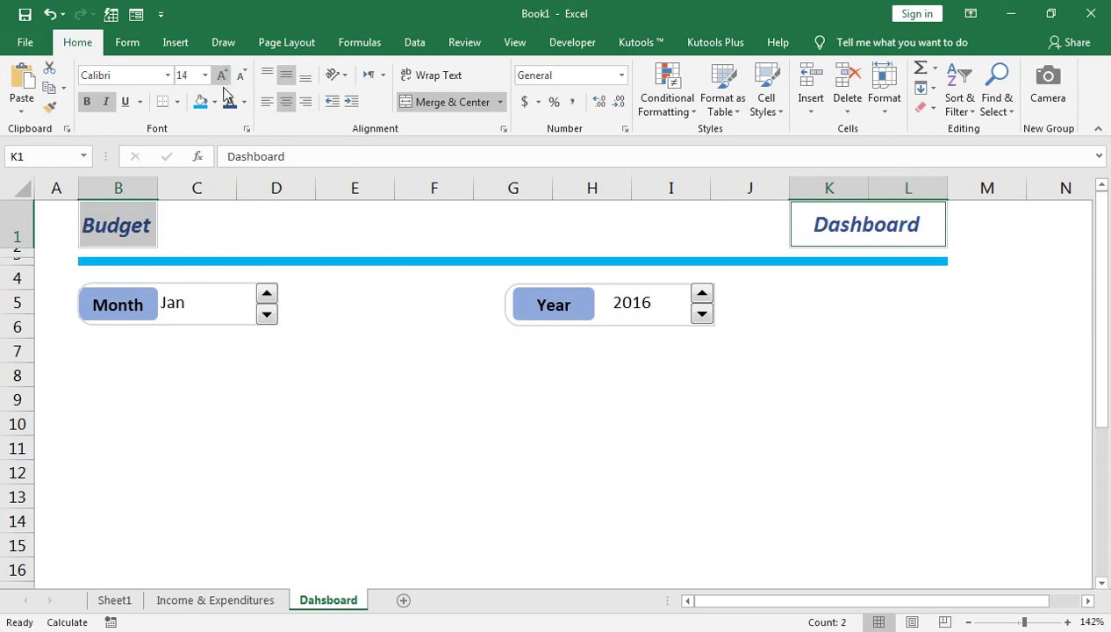
pyautogui.click(107, 102)
pyautogui.click(280, 303)
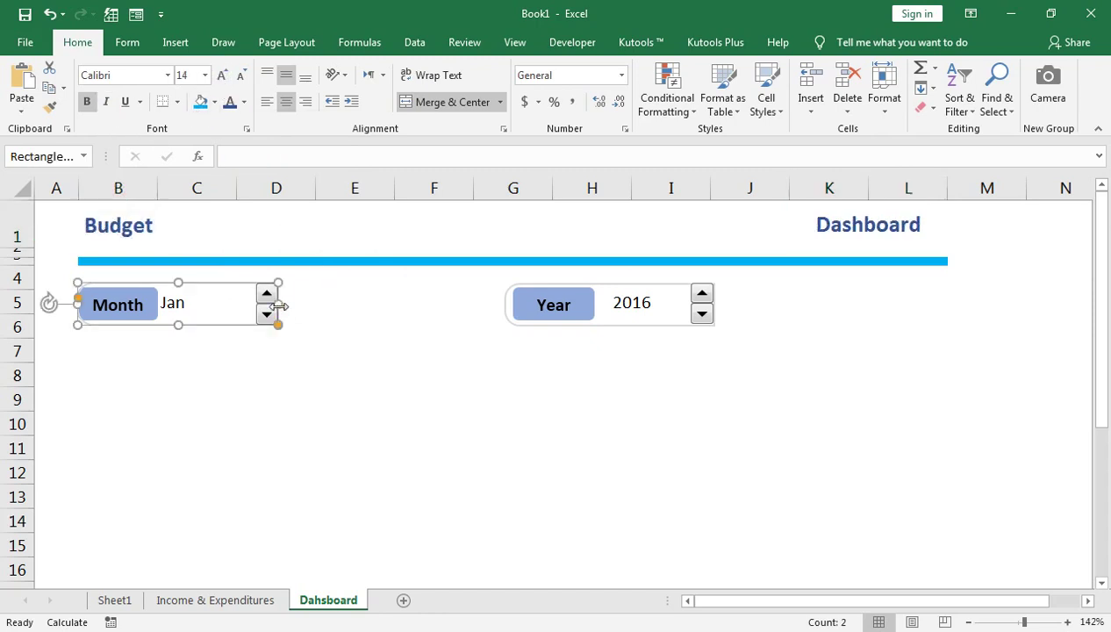
pyautogui.click(297, 390)
# Enter the labels Month Total in cell B9 and Annual Total in cell G9
pyautogui.click(129, 390)
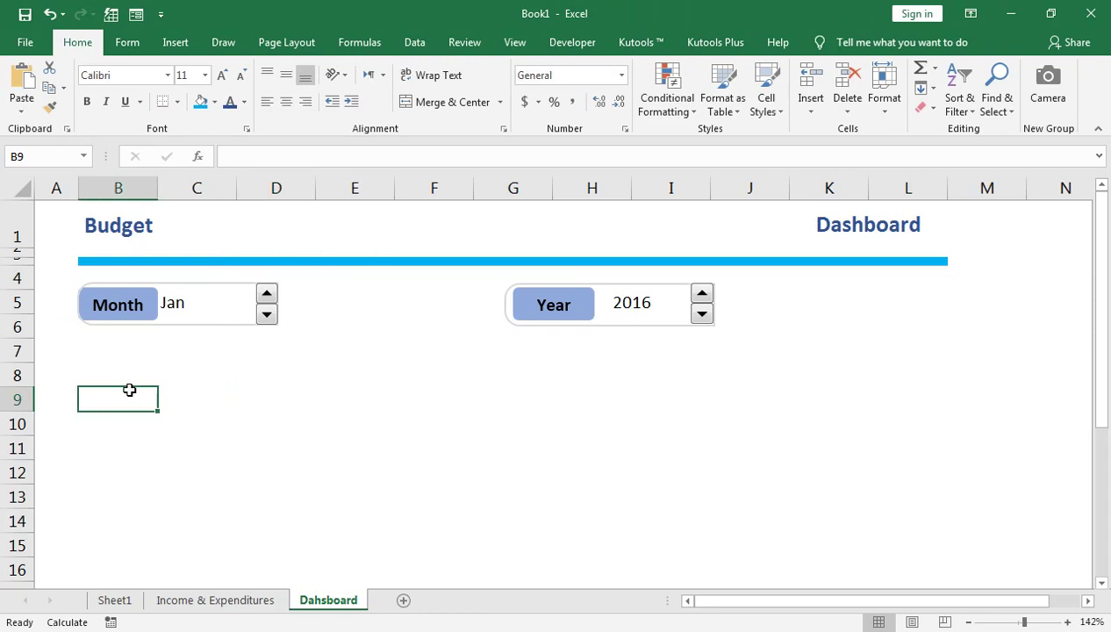
pyautogui.write('Monthh')
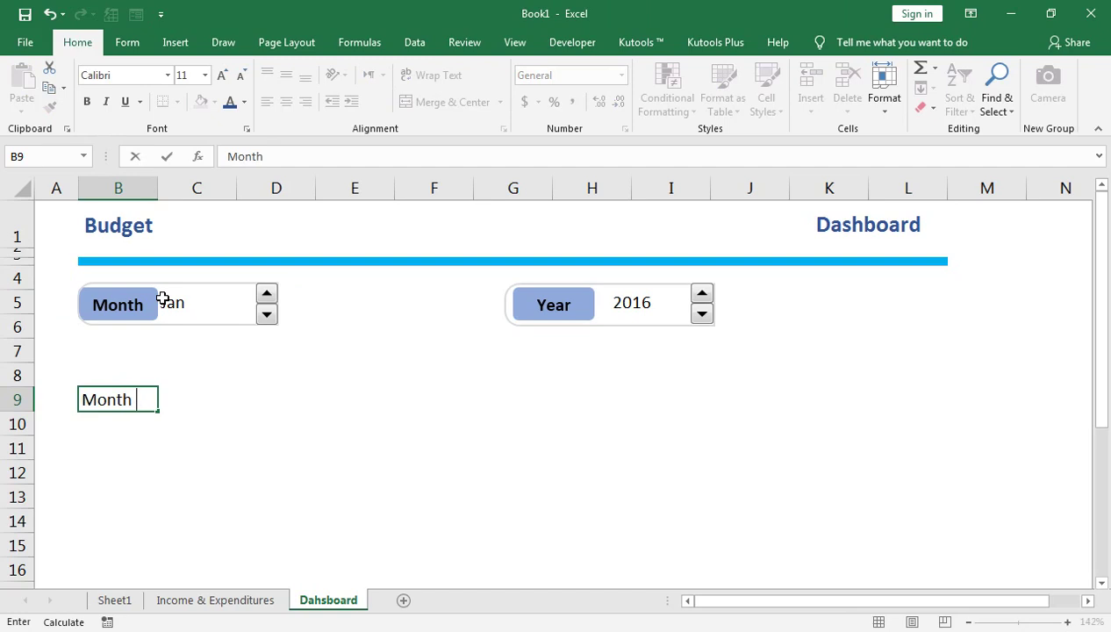
pyautogui.press('Right')
pyautogui.press('Right')
pyautogui.press('Right')
pyautogui.press('Right')
pyautogui.press('Right')
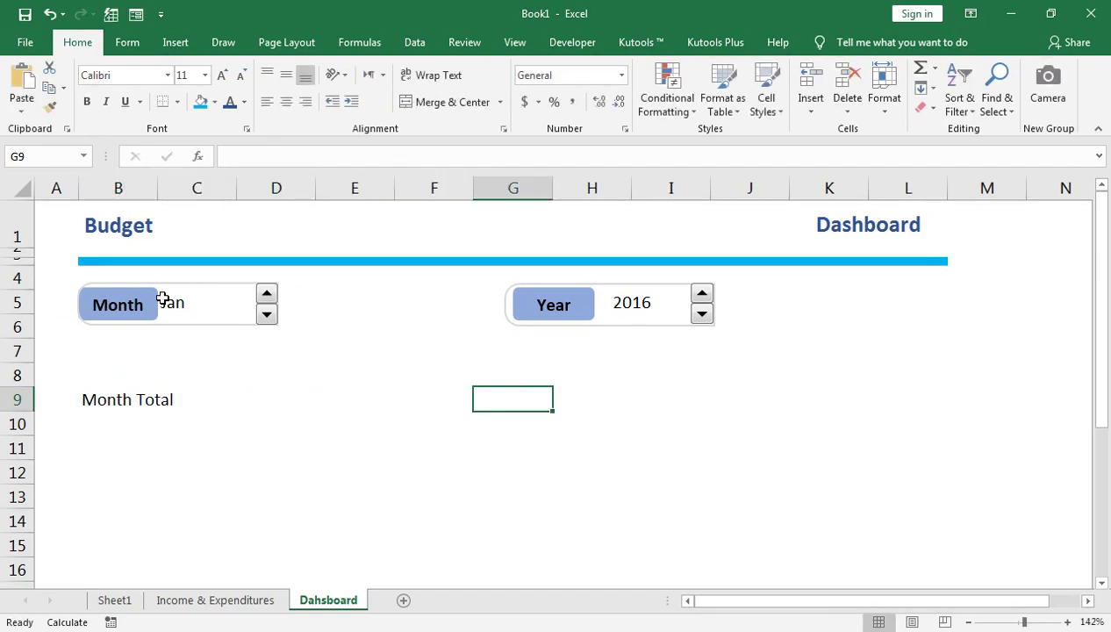
pyautogui.write('Annual Total')
pyautogui.press('Return')
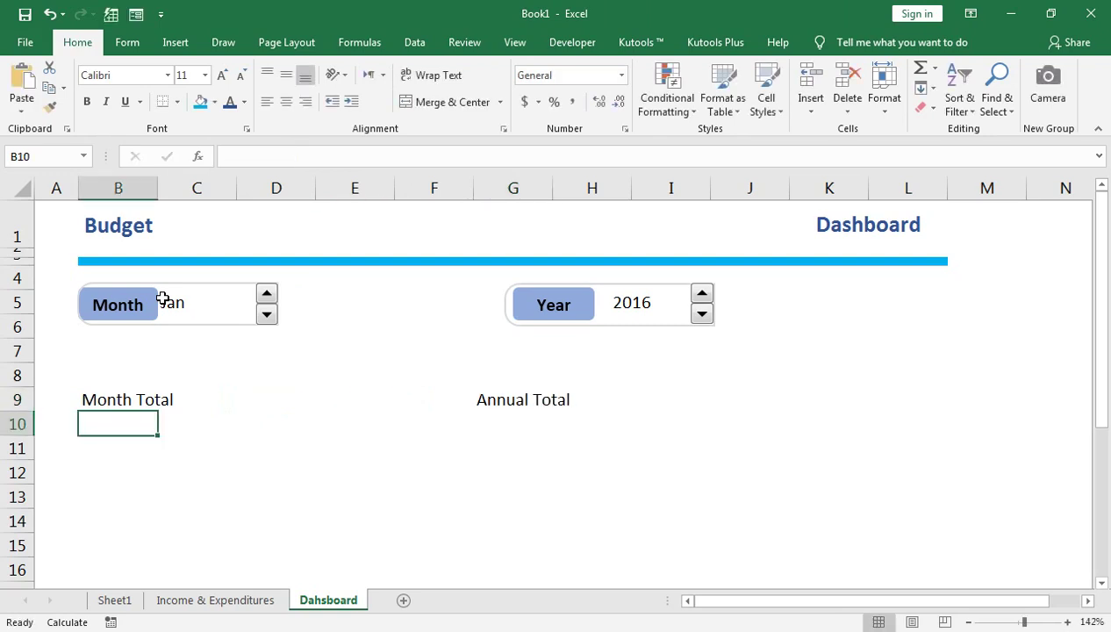
# Widen the rounded box around the Month selector slightly beyond the left edge of its label
pyautogui.click(168, 290)
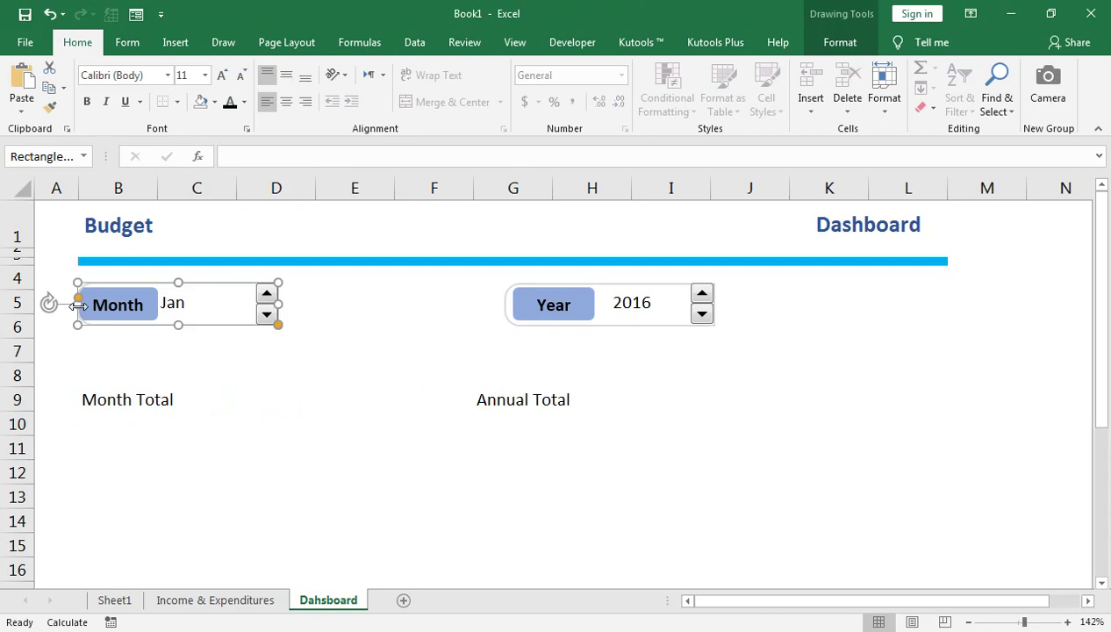
pyautogui.click(160, 367)
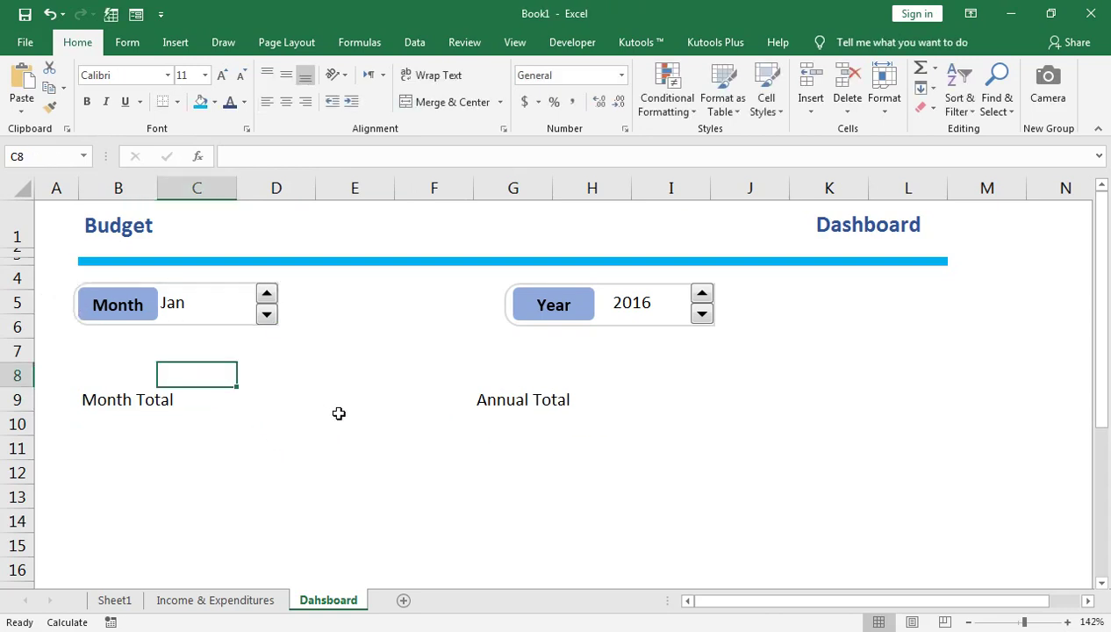
pyautogui.click(355, 473)
# Merge and centre Month Total across B9:C9 and Annual Total across G9:H9
pyautogui.click(128, 398)
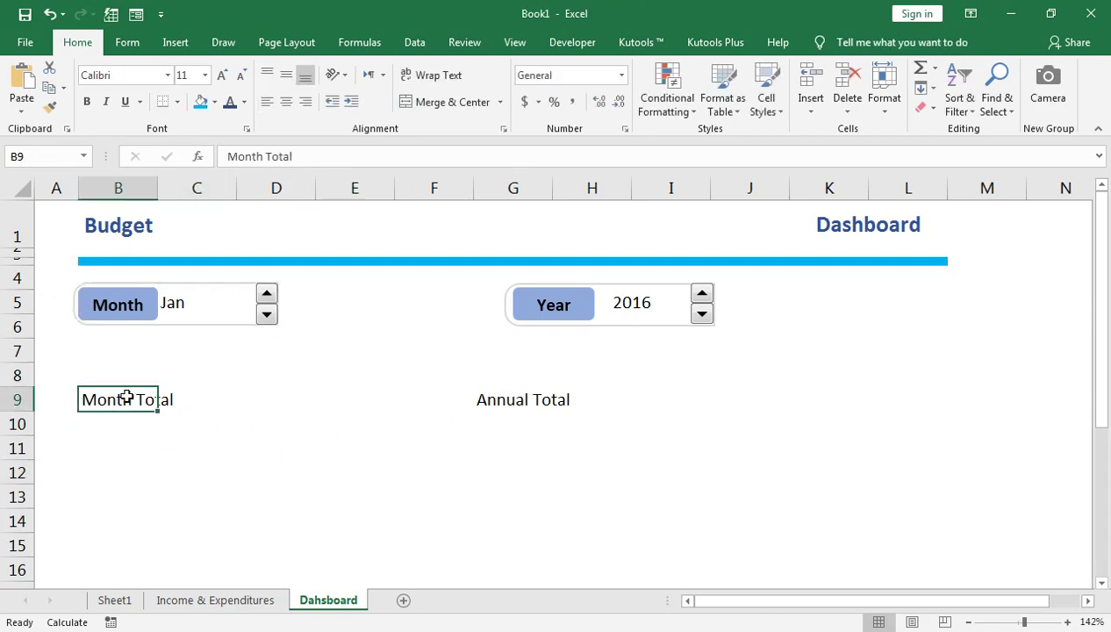
pyautogui.hotkey('shift', 'Right')
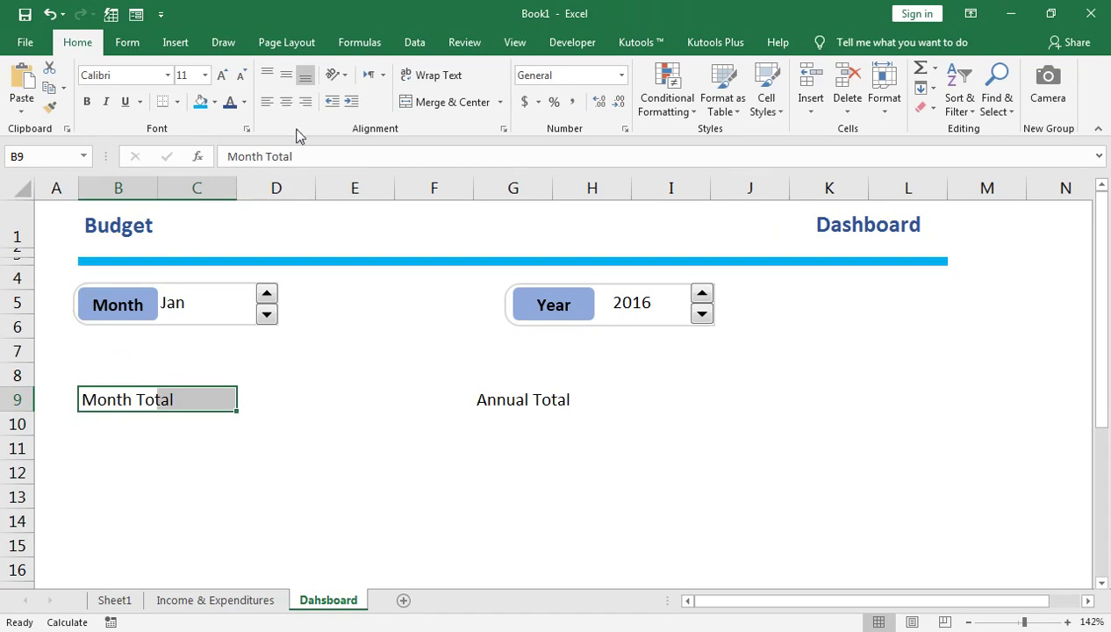
pyautogui.click(447, 102)
pyautogui.click(488, 400)
pyautogui.hotkey('shift', 'Right')
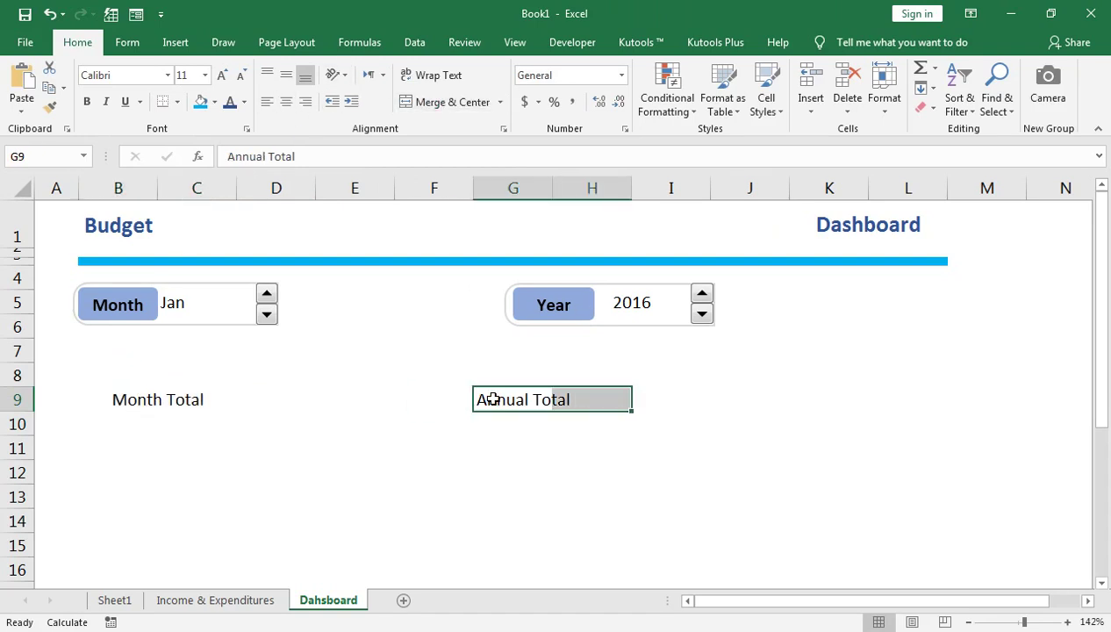
pyautogui.click(463, 98)
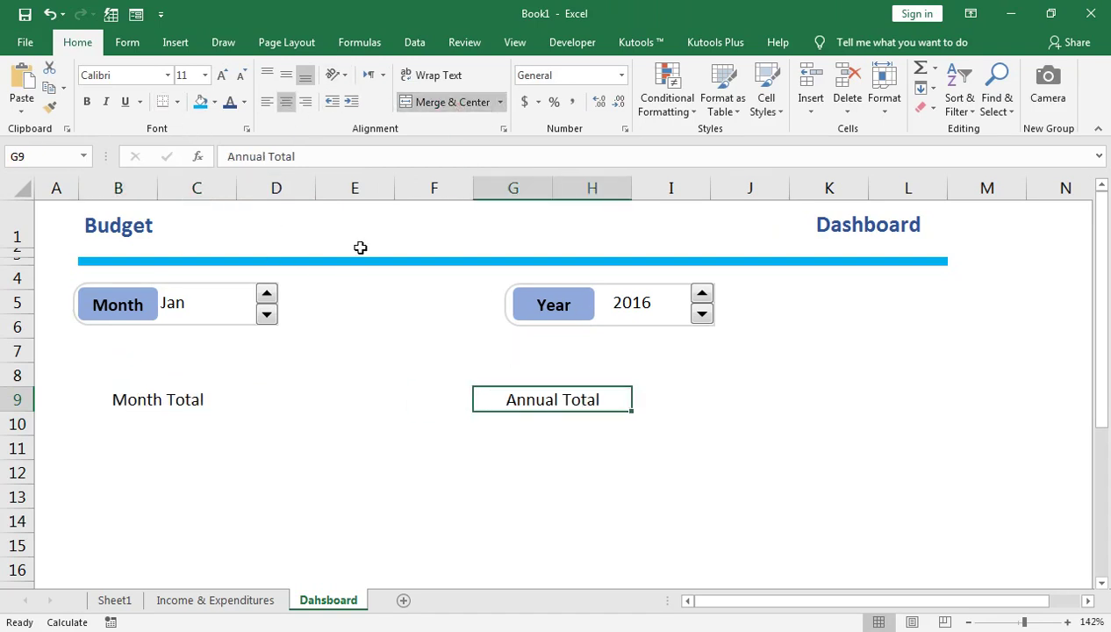
pyautogui.click(266, 102)
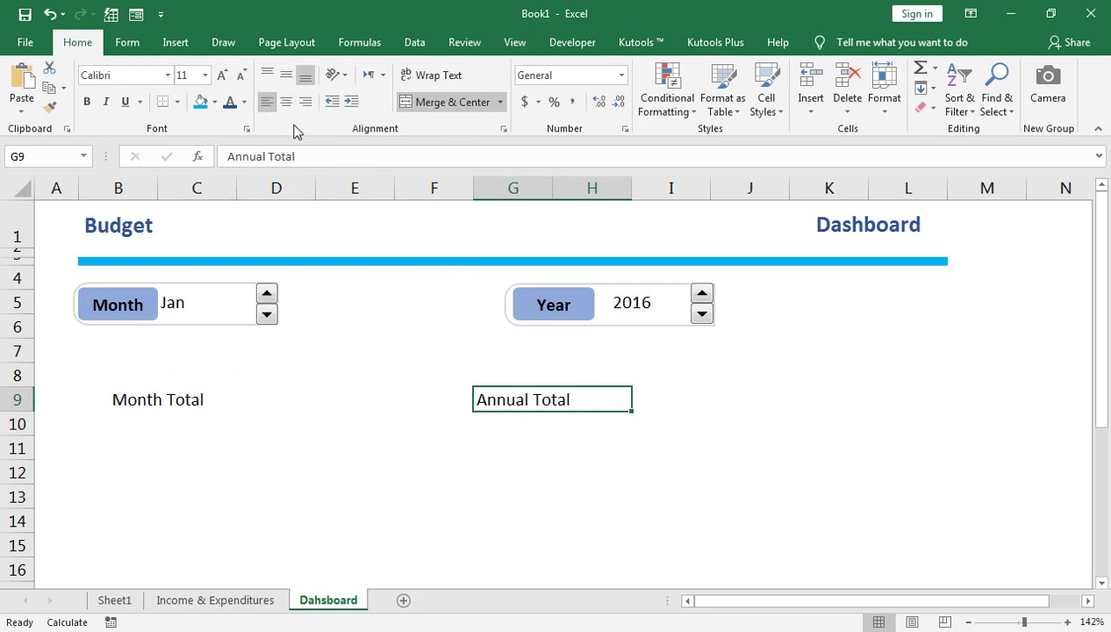
pyautogui.click(287, 102)
# Add a bottom border beneath both the Annual Total and Month Total headings
pyautogui.click(176, 102)
pyautogui.click(192, 143)
pyautogui.click(124, 399)
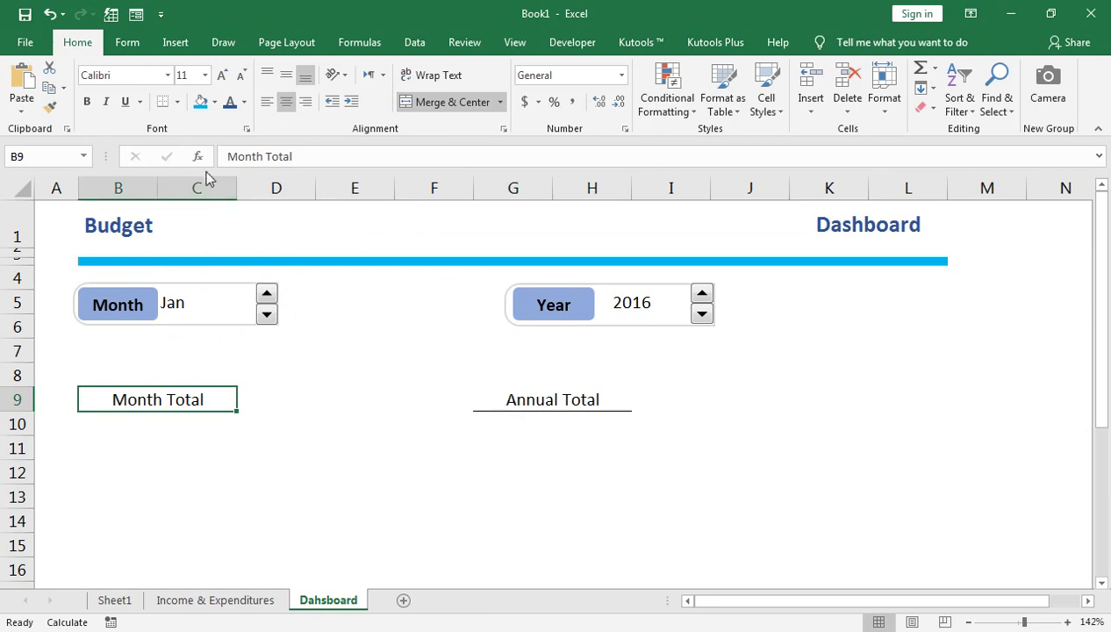
pyautogui.click(181, 102)
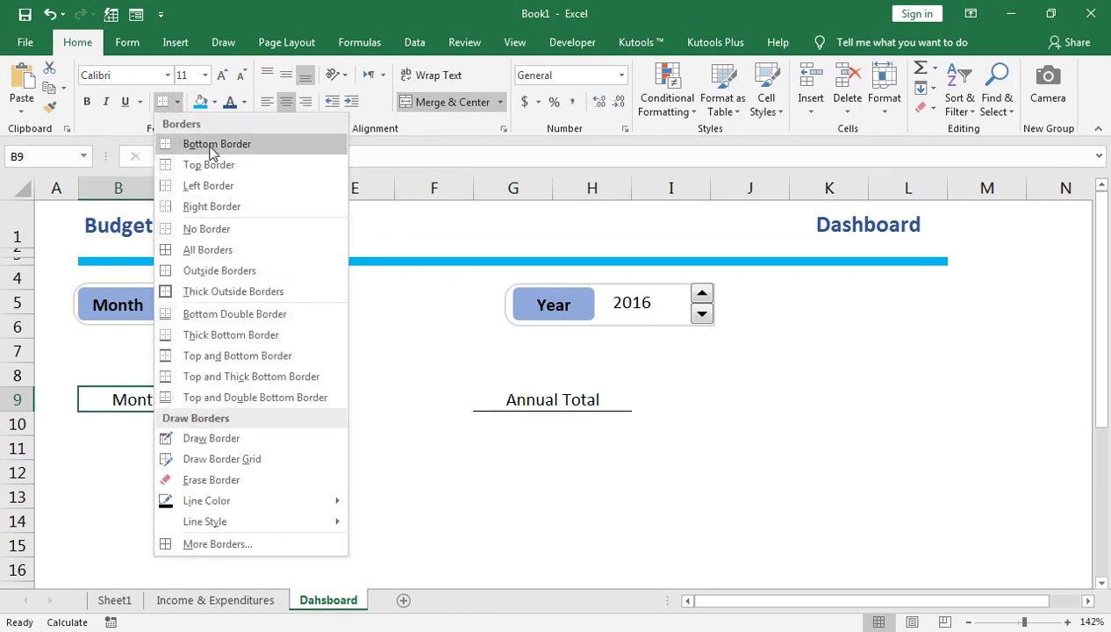
pyautogui.click(200, 142)
# Set both the Month Total and Annual Total headings to a dark grey font colour and bold
pyautogui.keyDown('ctrl'); pyautogui.click(532, 399); pyautogui.keyUp('ctrl')
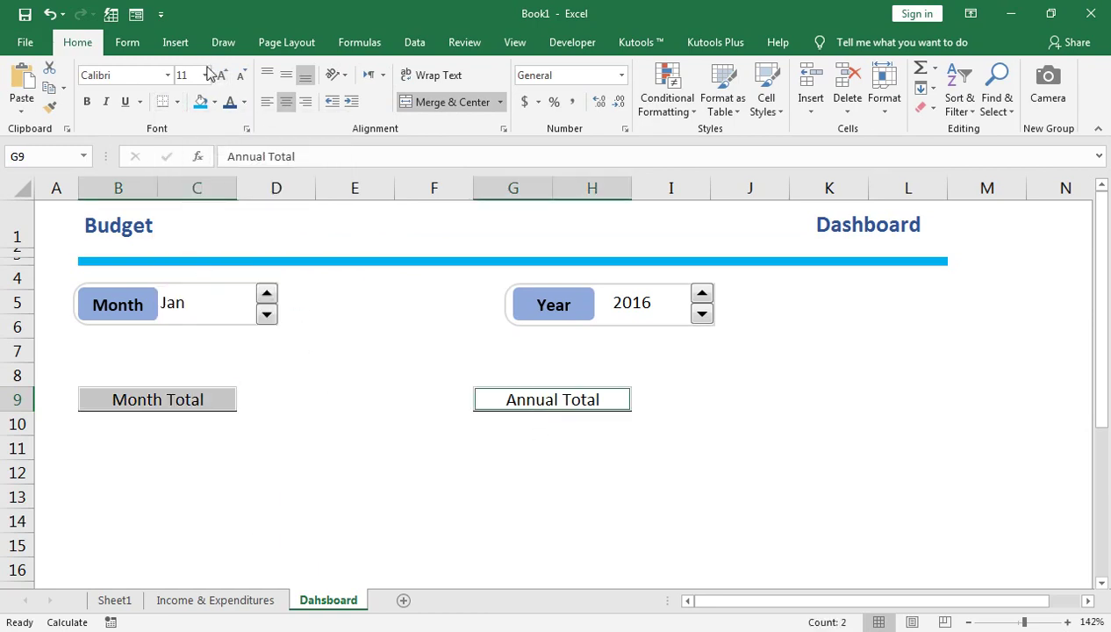
pyautogui.click(244, 102)
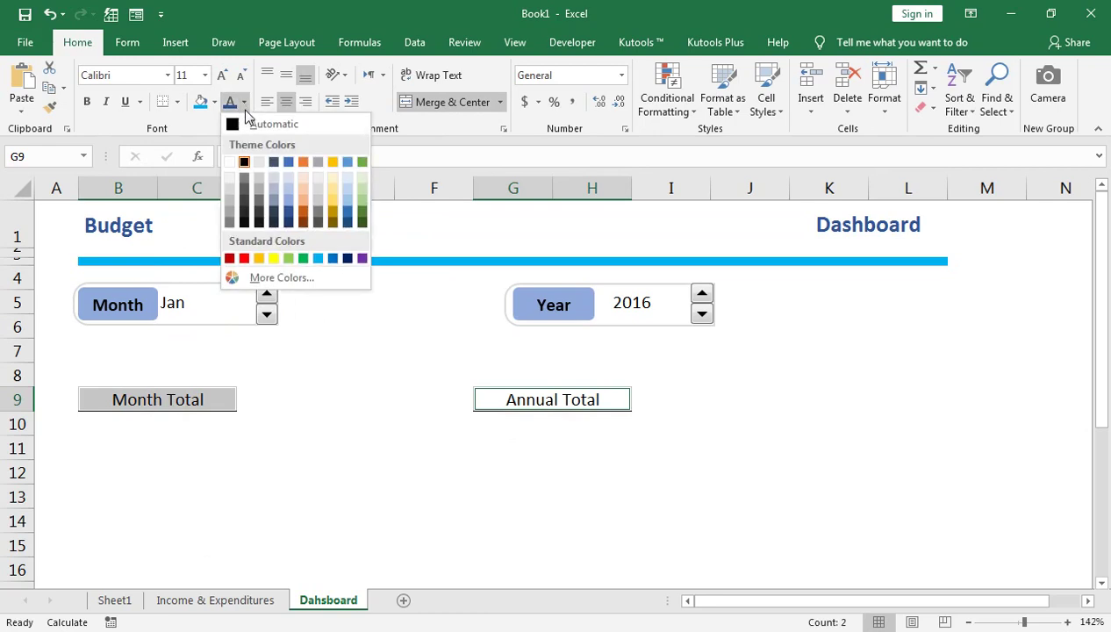
pyautogui.click(246, 190)
pyautogui.click(87, 102)
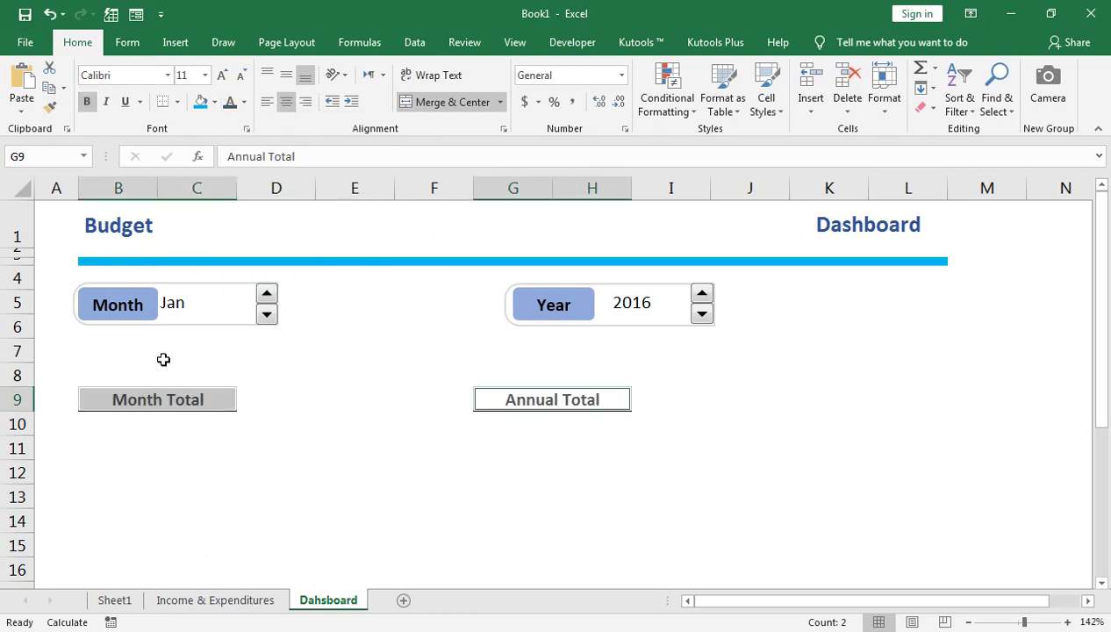
# Shrink row 10 to a thin spacer and enter the labels Income in B11 and Expenditure in B12
pyautogui.click(124, 436)
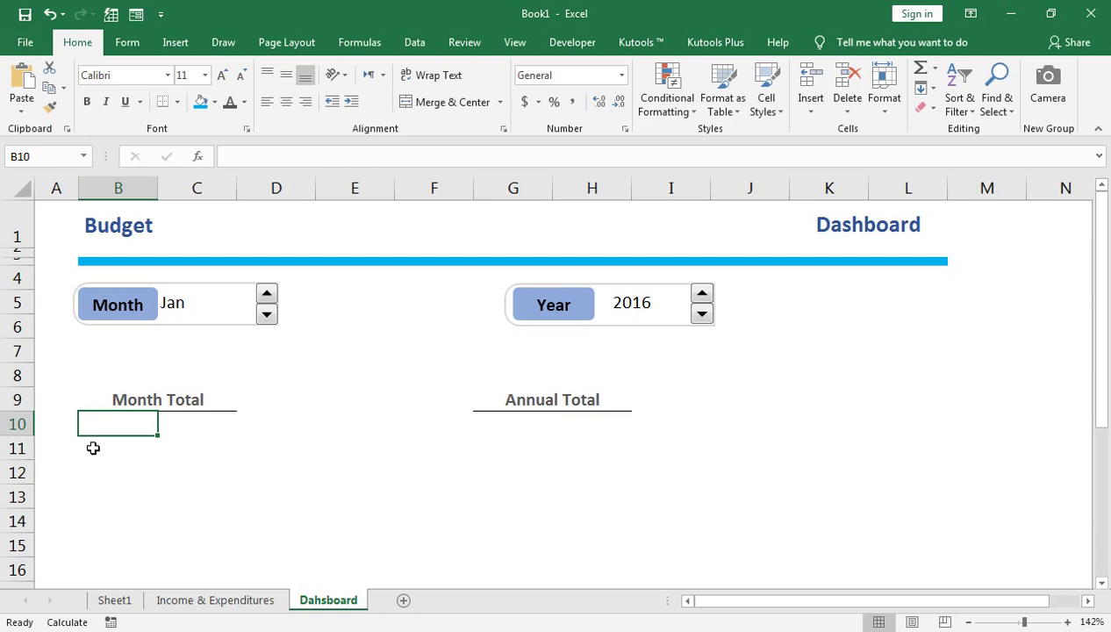
pyautogui.click(93, 447)
pyautogui.moveTo(24, 437); pyautogui.dragTo(24, 420)
pyautogui.write('Income')
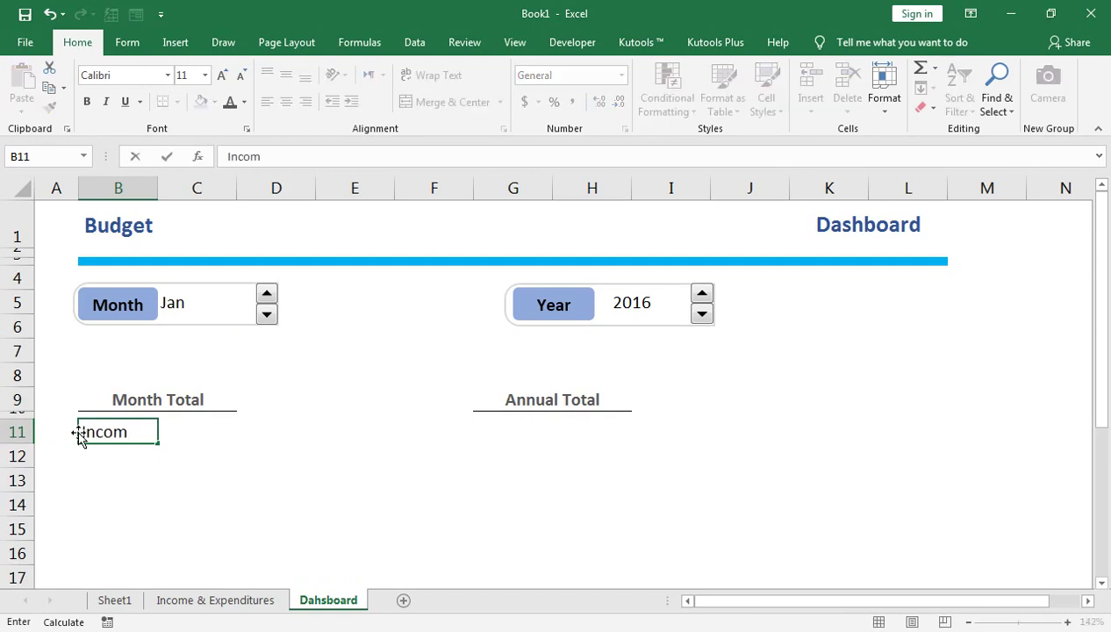
pyautogui.press('Return')
pyautogui.write('Exp')
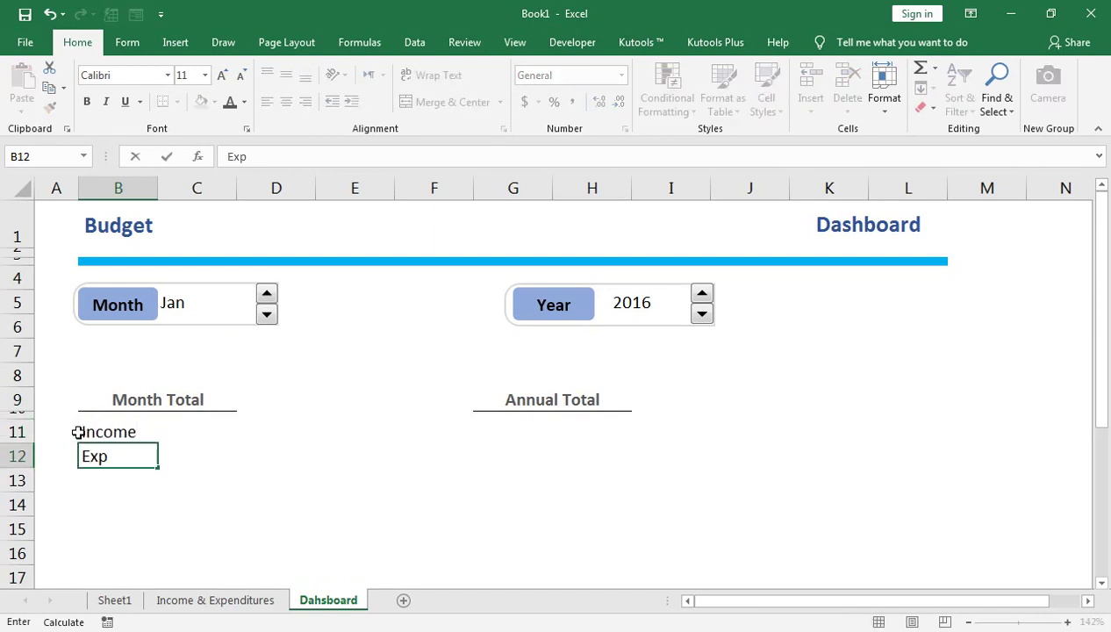
pyautogui.write('nditure')
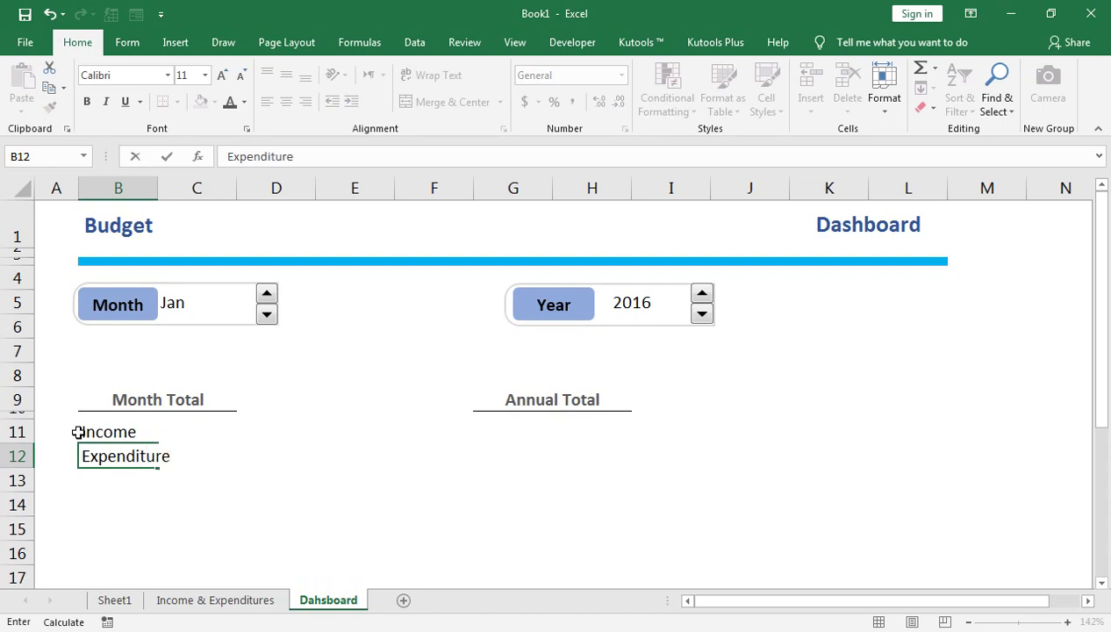
pyautogui.press('Tab')
# Format the Income and Expenditure labels in B11:B12 with a bottom border, font size 10 and a dark grey font colour
pyautogui.click(78, 432)
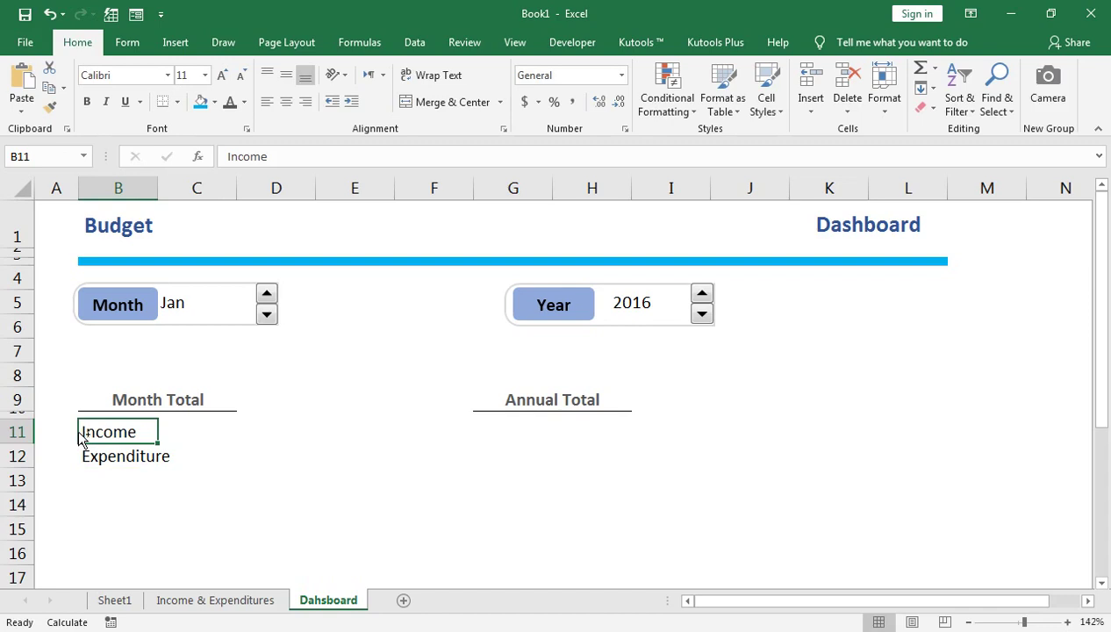
pyautogui.hotkey('shift', 'Down')
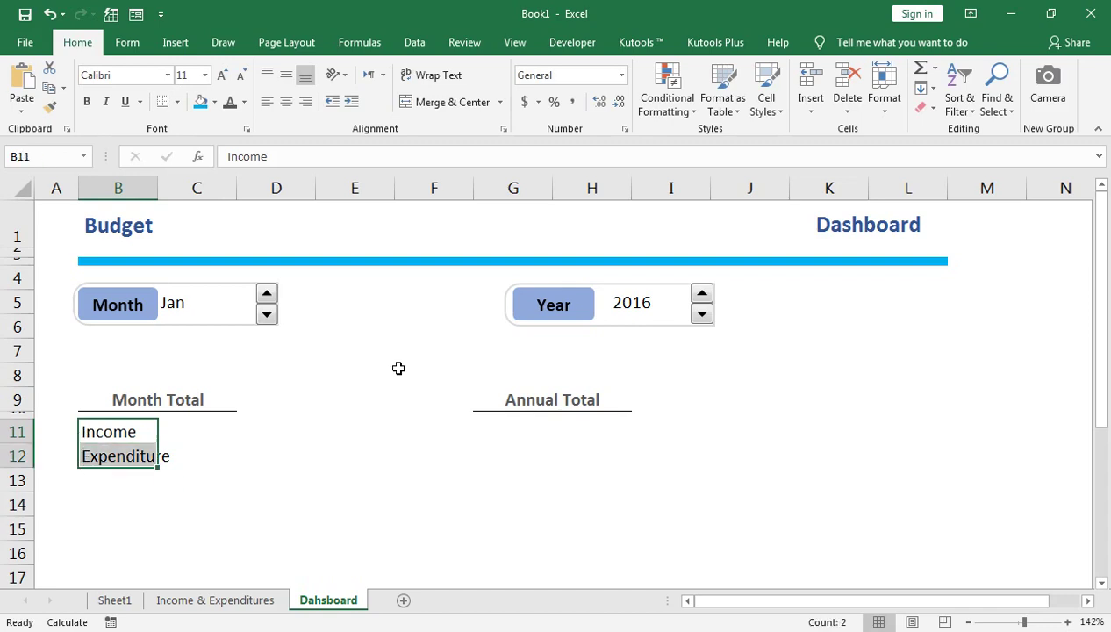
pyautogui.click(178, 102)
pyautogui.click(178, 101)
pyautogui.click(242, 77)
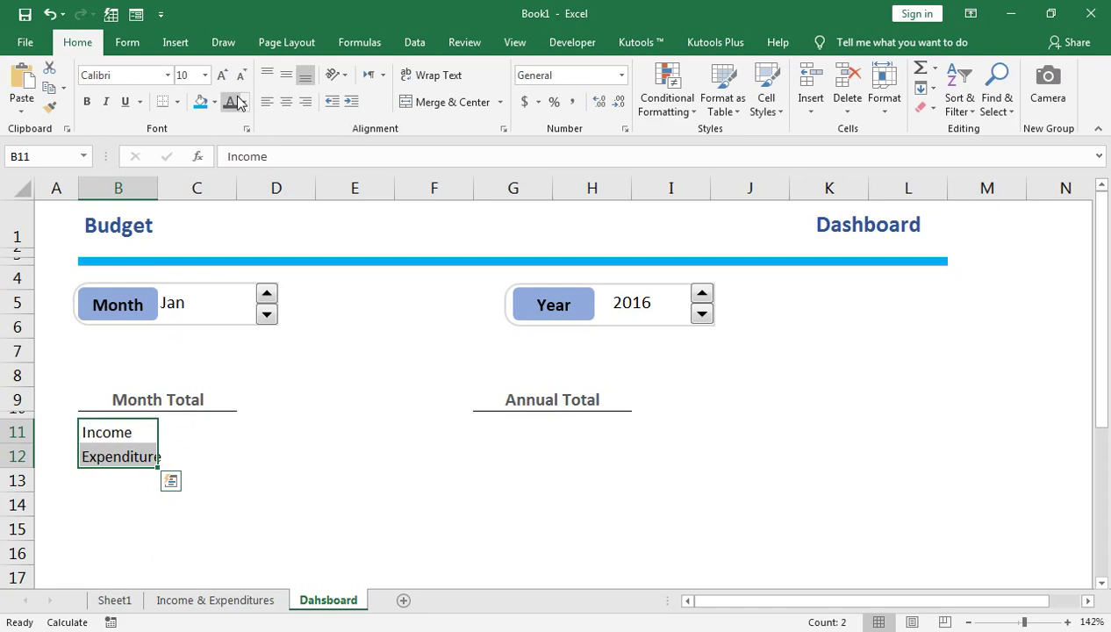
pyautogui.click(245, 102)
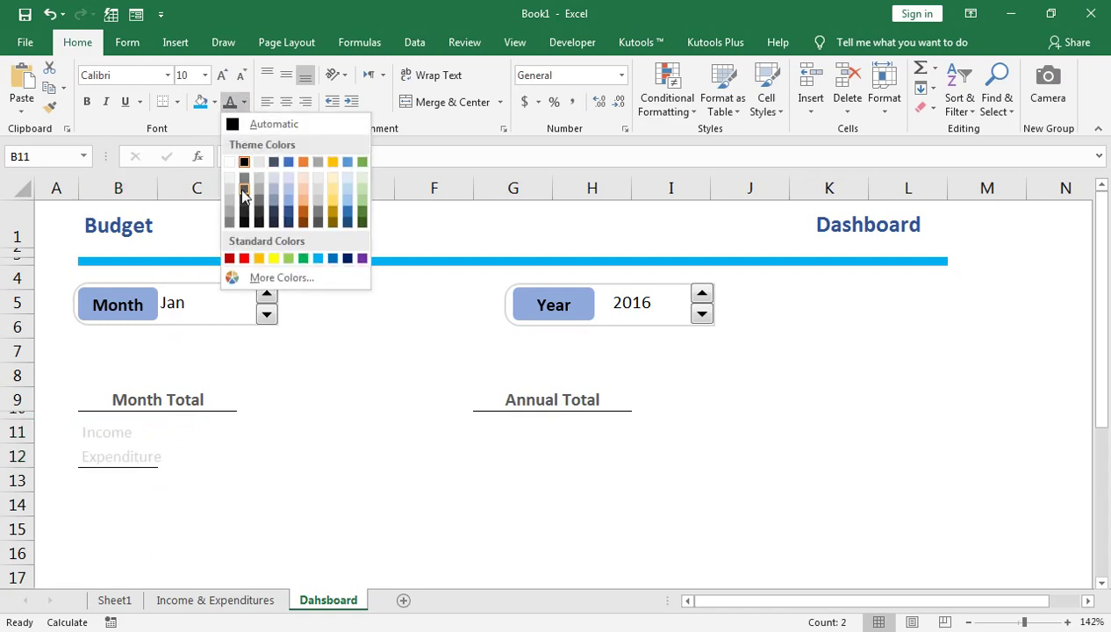
pyautogui.click(244, 191)
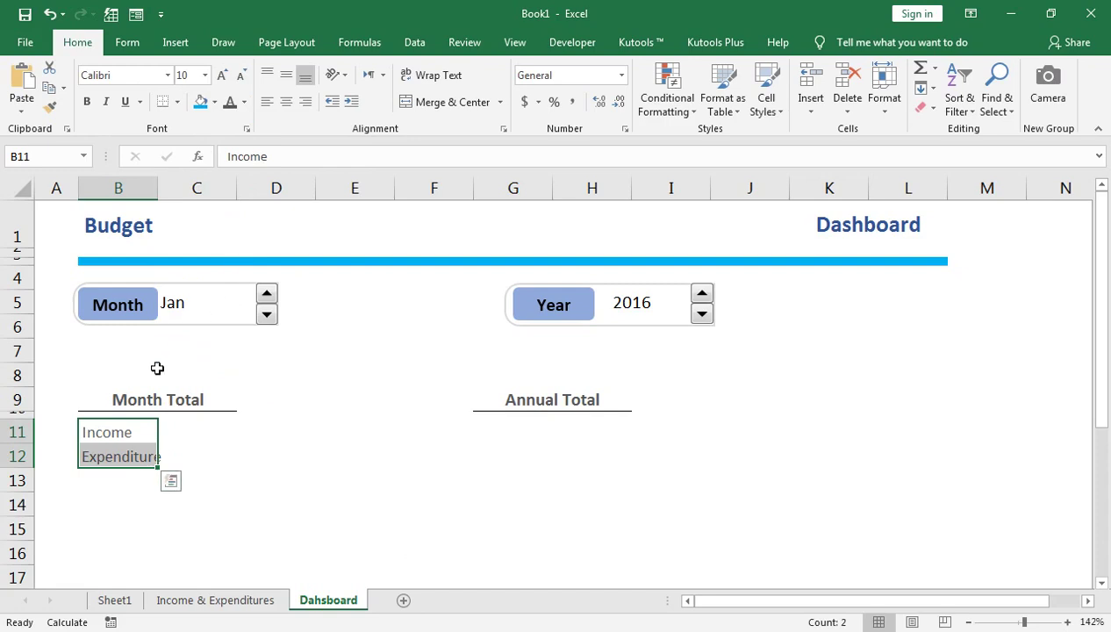
# Add a bottom border under the Income label and extend it across B11:C11
pyautogui.click(162, 458)
pyautogui.click(110, 432)
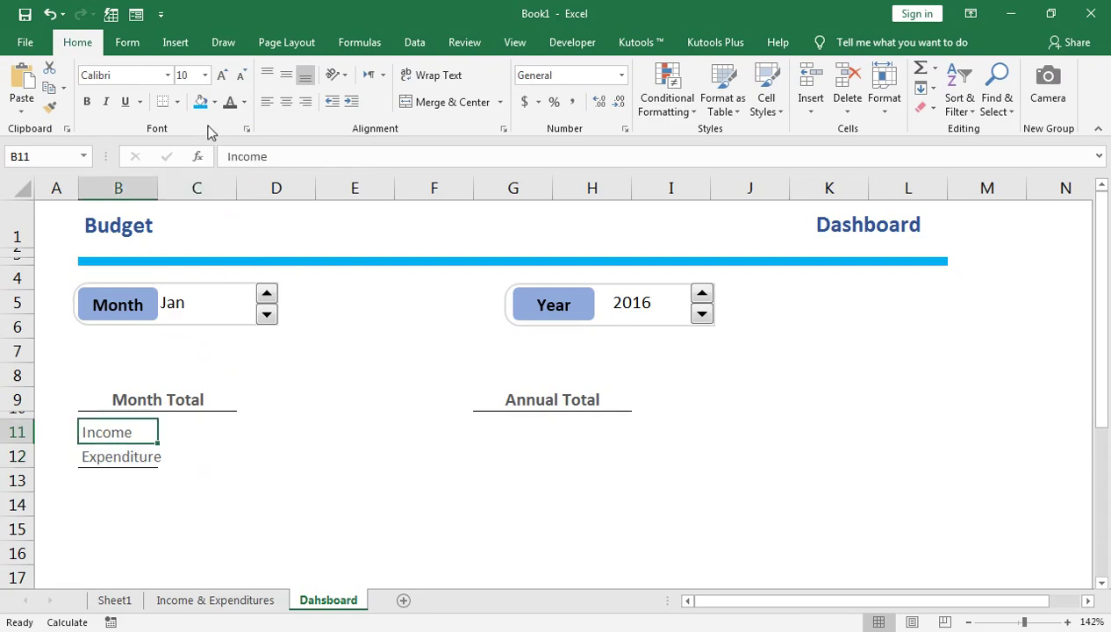
pyautogui.click(178, 102)
pyautogui.click(180, 143)
pyautogui.click(210, 483)
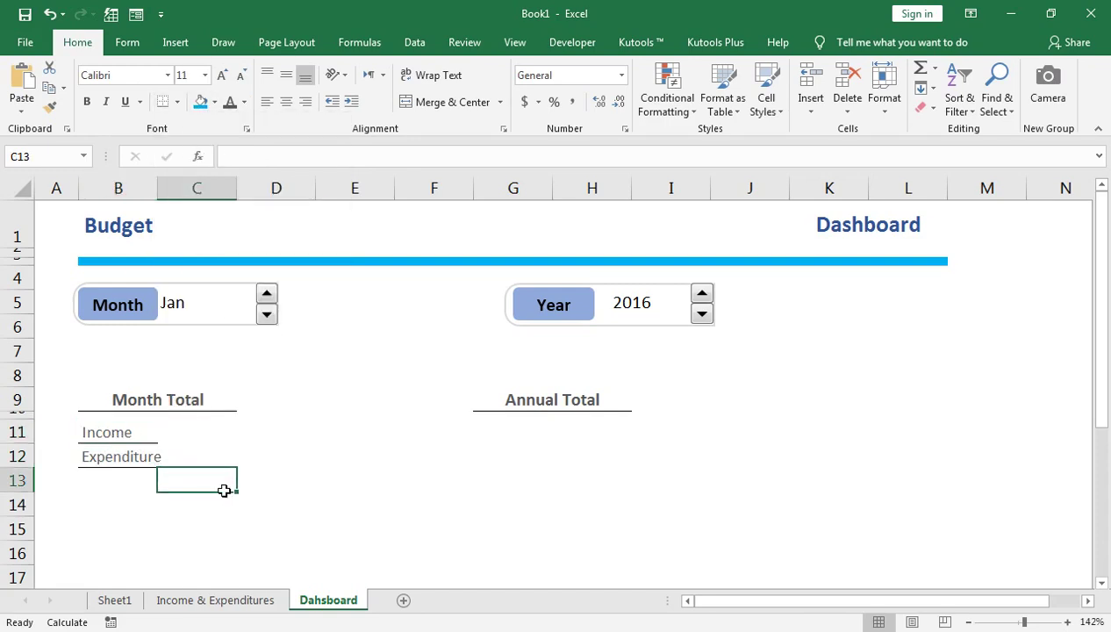
pyautogui.click(117, 425)
pyautogui.moveTo(117, 425); pyautogui.dragTo(197, 430)
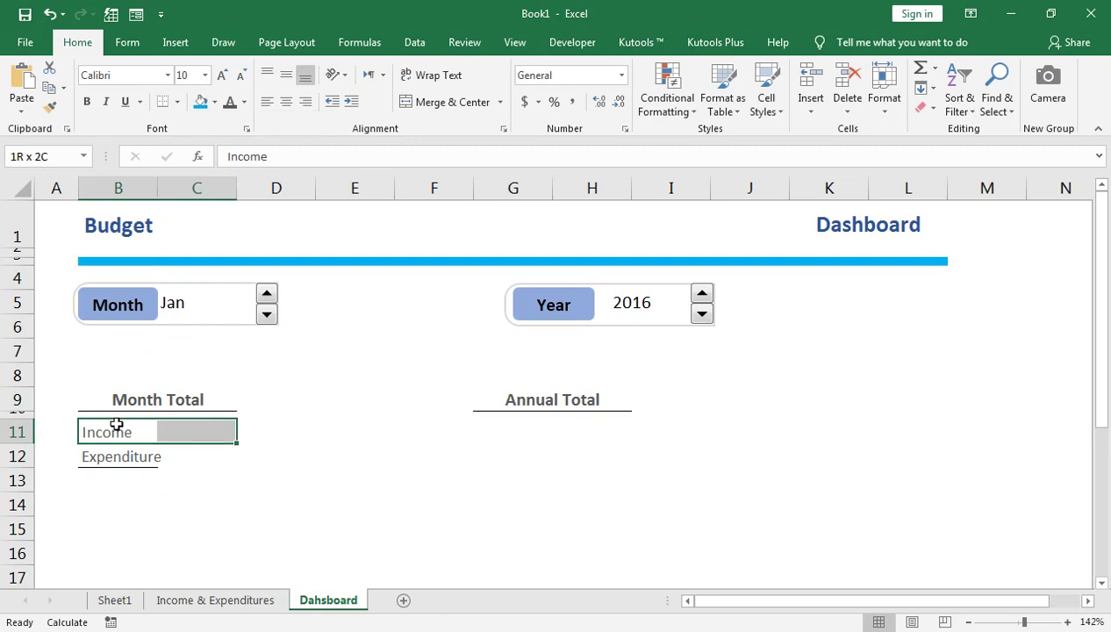
pyautogui.click(178, 103)
pyautogui.click(180, 143)
# Extend the bottom border of the Expenditure row across B12:C12
pyautogui.click(93, 455)
pyautogui.hotkey('ctrl', 'Right')
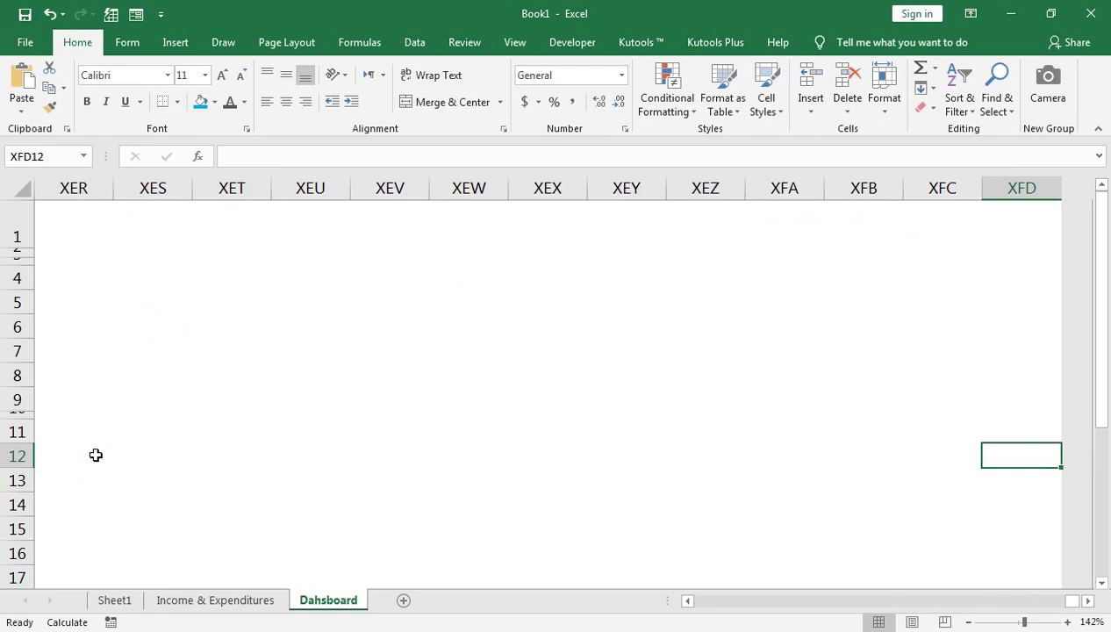
pyautogui.press('Home')
pyautogui.press('Right')
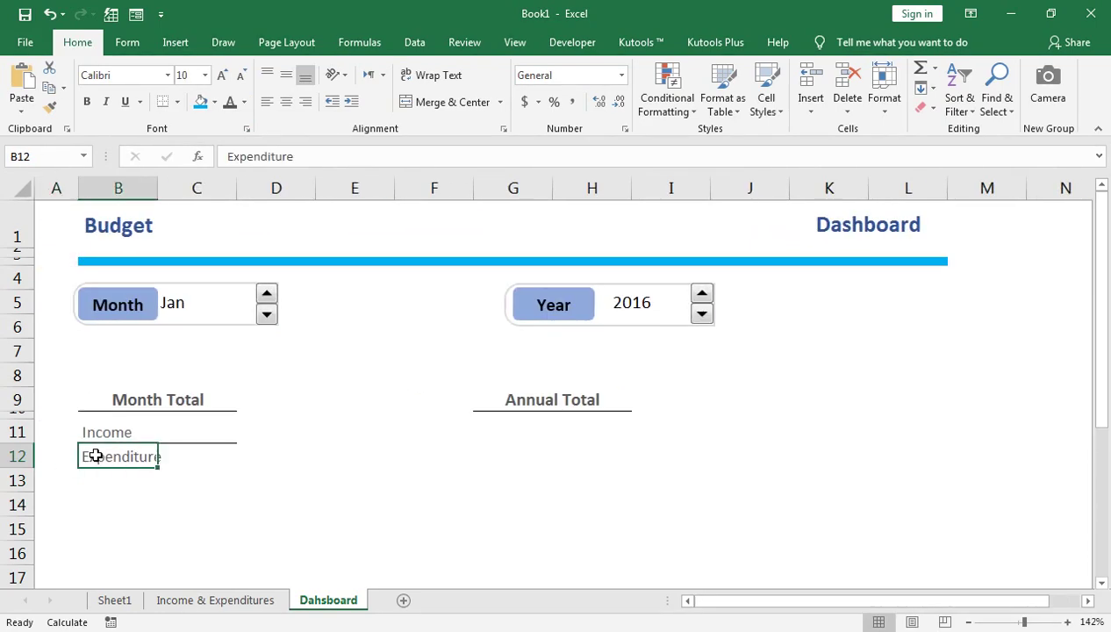
pyautogui.hotkey('shift', 'Right')
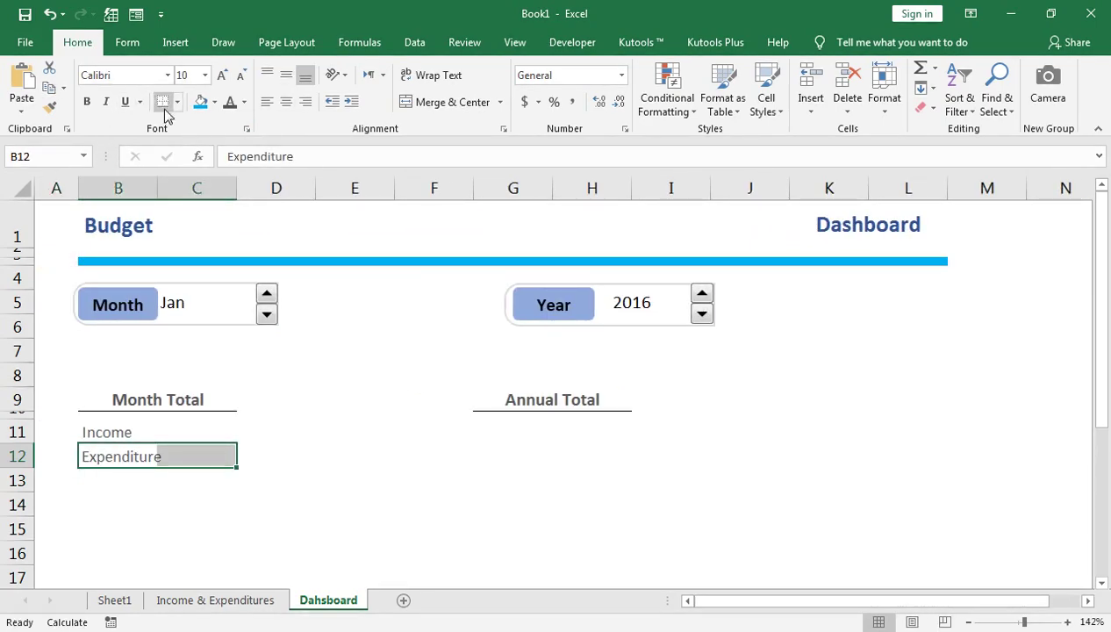
pyautogui.press('Right')
pyautogui.press('Down')
pyautogui.press('Down')
# Copy the Income and Expenditure rows in B11:C12 to G11 under Annual Total
pyautogui.click(133, 430)
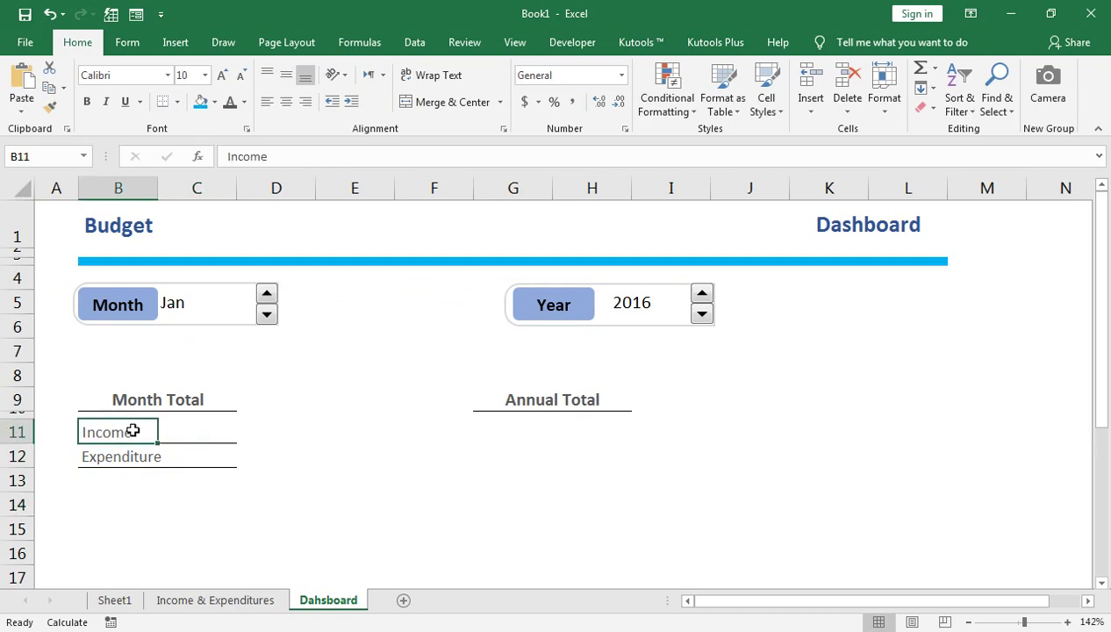
pyautogui.hotkey('shift', 'Down')
pyautogui.hotkey('shift', 'Right')
pyautogui.hotkey('ctrl', 'c')
pyautogui.press('Right')
pyautogui.press('Right')
pyautogui.press('Right')
pyautogui.press('Right')
pyautogui.press('Right')
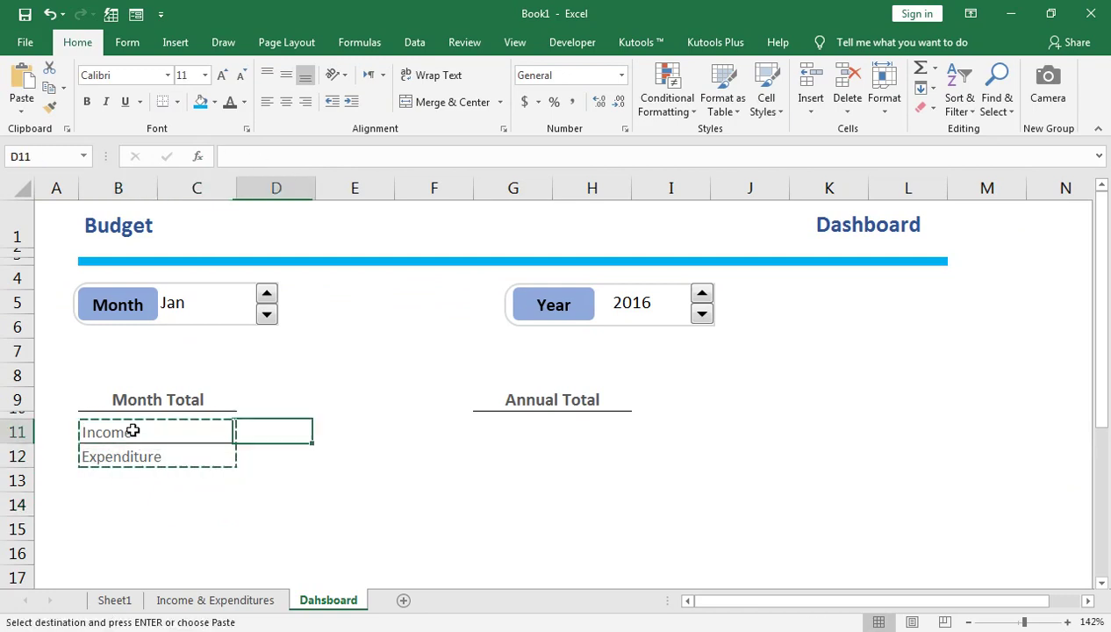
pyautogui.hotkey('ctrl', 'v')
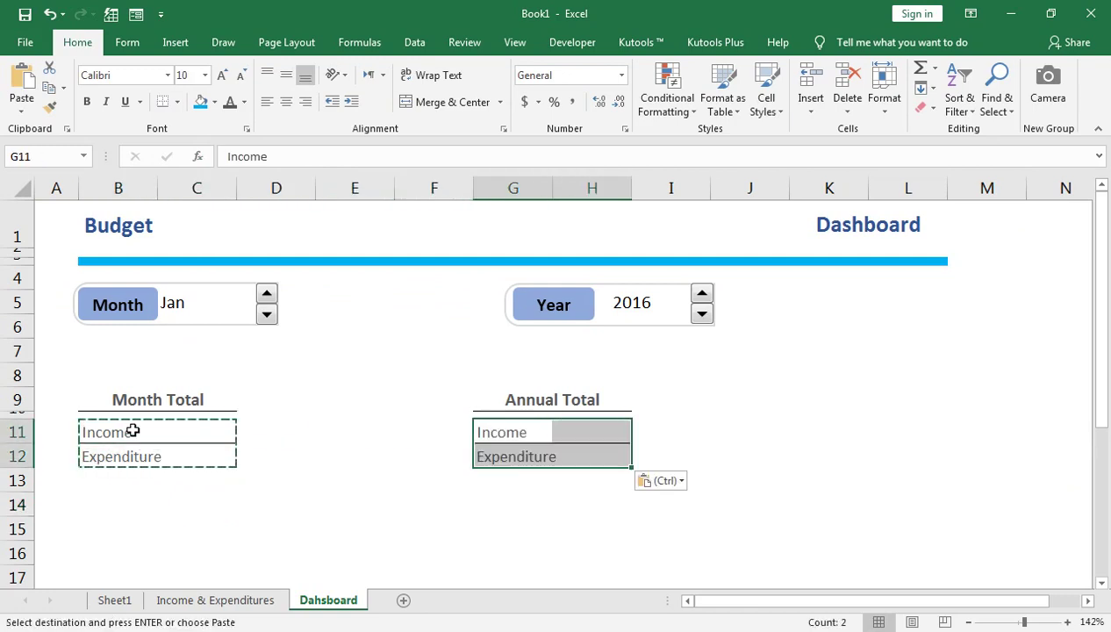
pyautogui.press('Down')
pyautogui.press('Down')
pyautogui.press('Down')
pyautogui.press('Escape')
pyautogui.write('a')
pyautogui.press('Return')
pyautogui.press('Up')
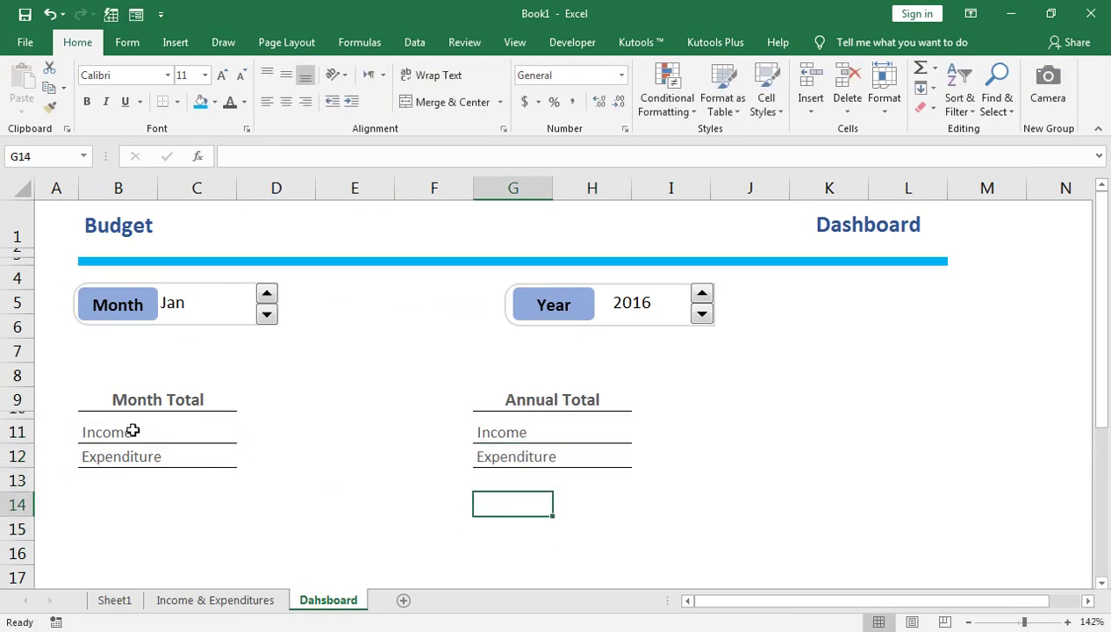
pyautogui.press('Up')
pyautogui.press('Up')
pyautogui.press('Up')
pyautogui.press('Up')
pyautogui.press('Right')
pyautogui.press('Right')
pyautogui.press('Up')
pyautogui.press('Right')
pyautogui.press('Down')
pyautogui.press('Left')
pyautogui.press('Down')
pyautogui.press('Right')
pyautogui.press('Left')
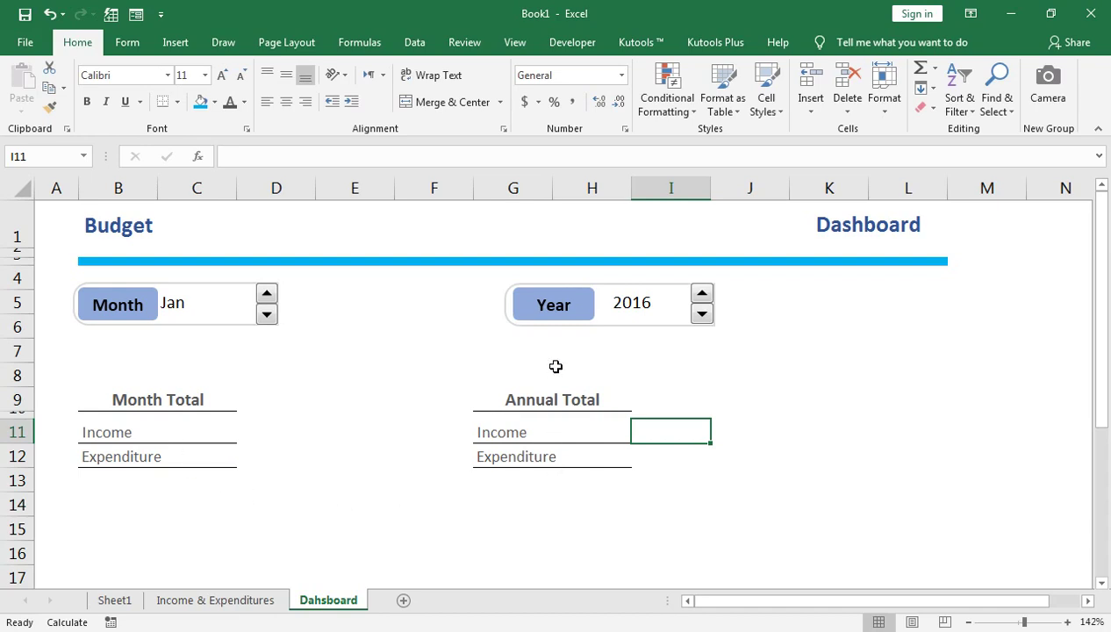
# Assign the cell name YN to the year value cell H5
pyautogui.click(621, 303)
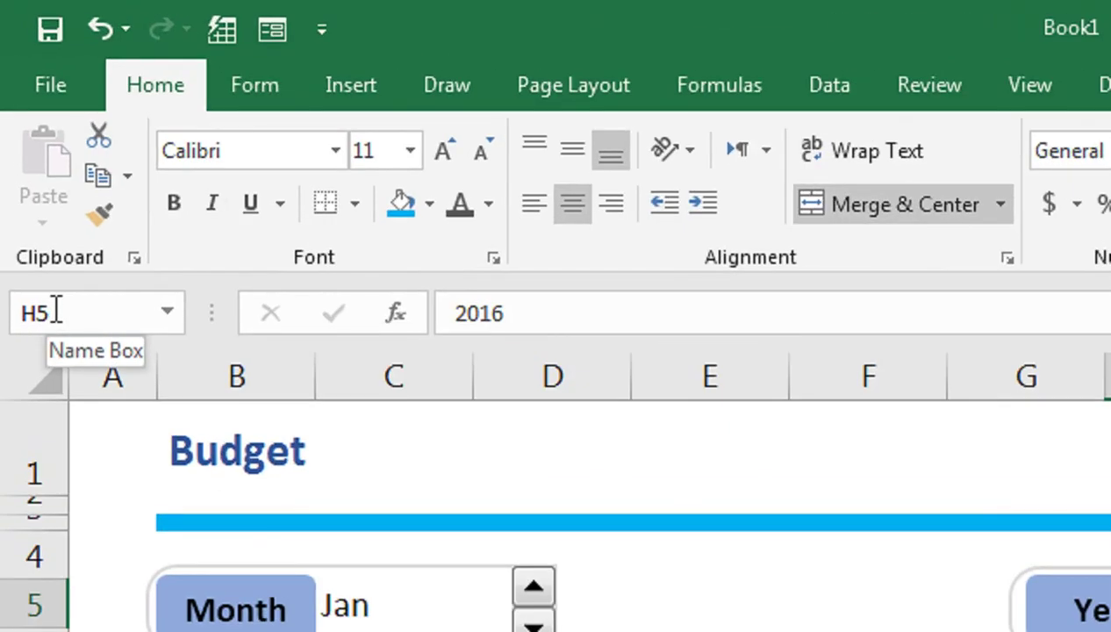
pyautogui.click(28, 155)
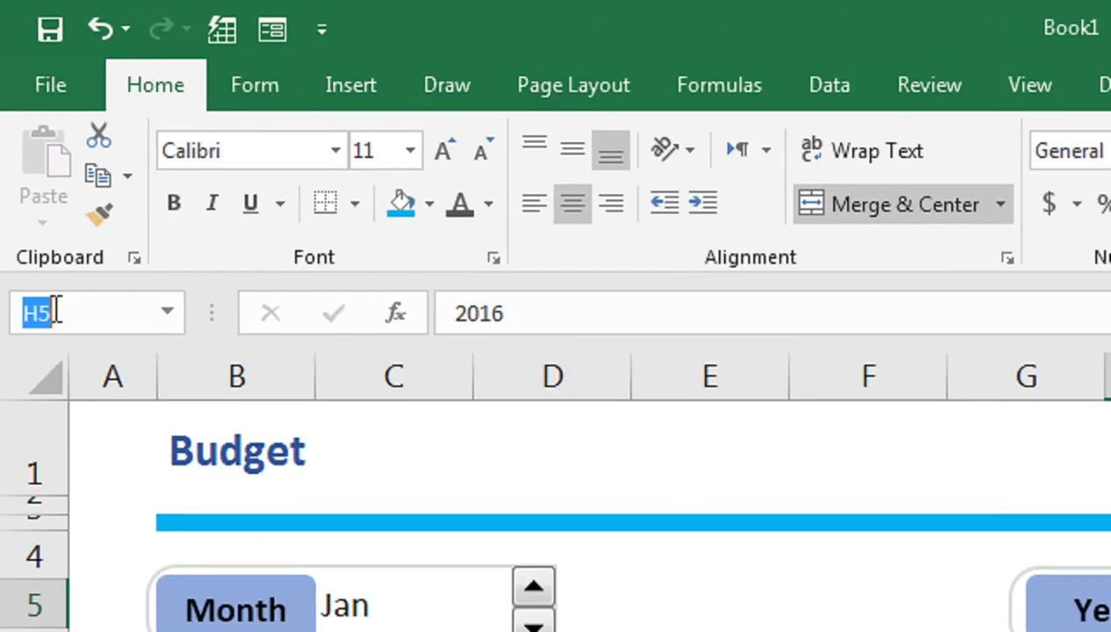
pyautogui.write('Ye')
pyautogui.press('BackSpace')
pyautogui.write('N')
pyautogui.press('Return')
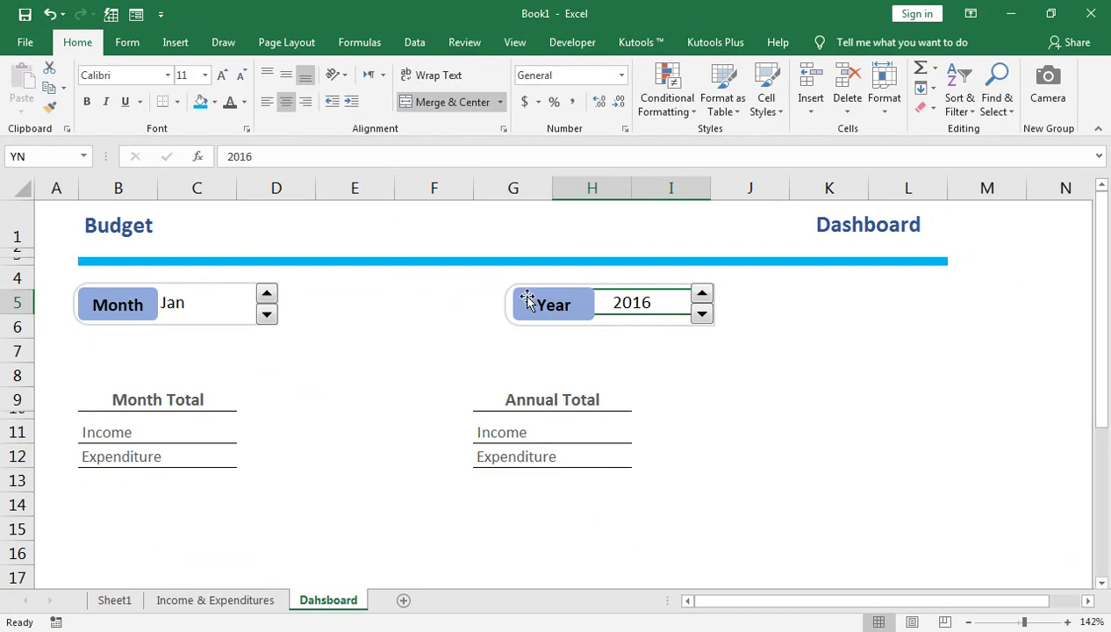
# Assign the cell name MN to the month value cell C5
pyautogui.click(206, 304)
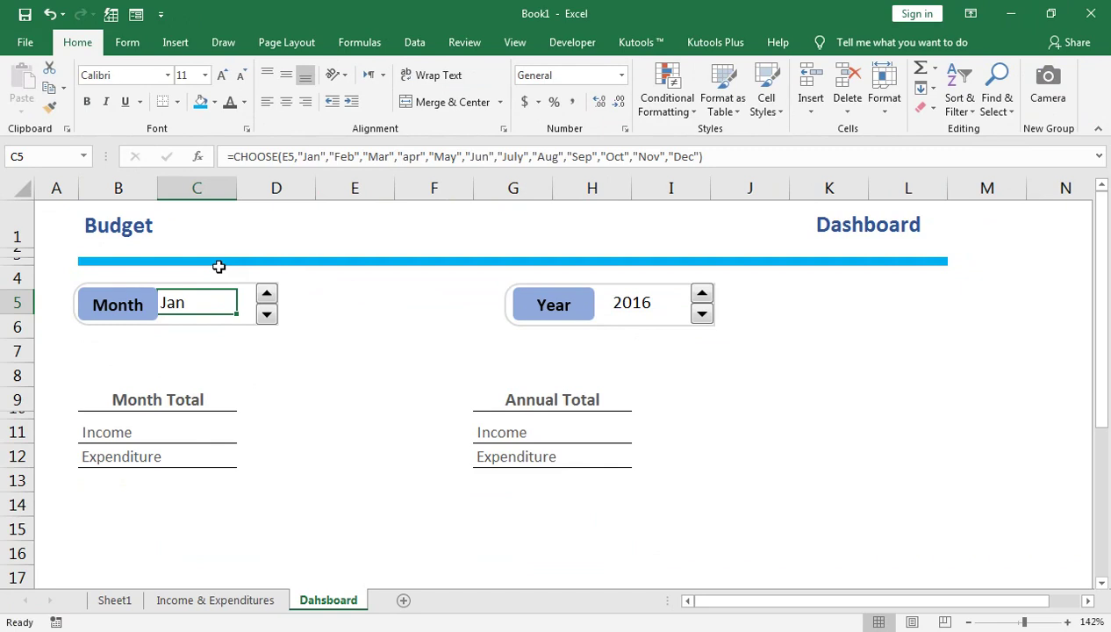
pyautogui.click(37, 155)
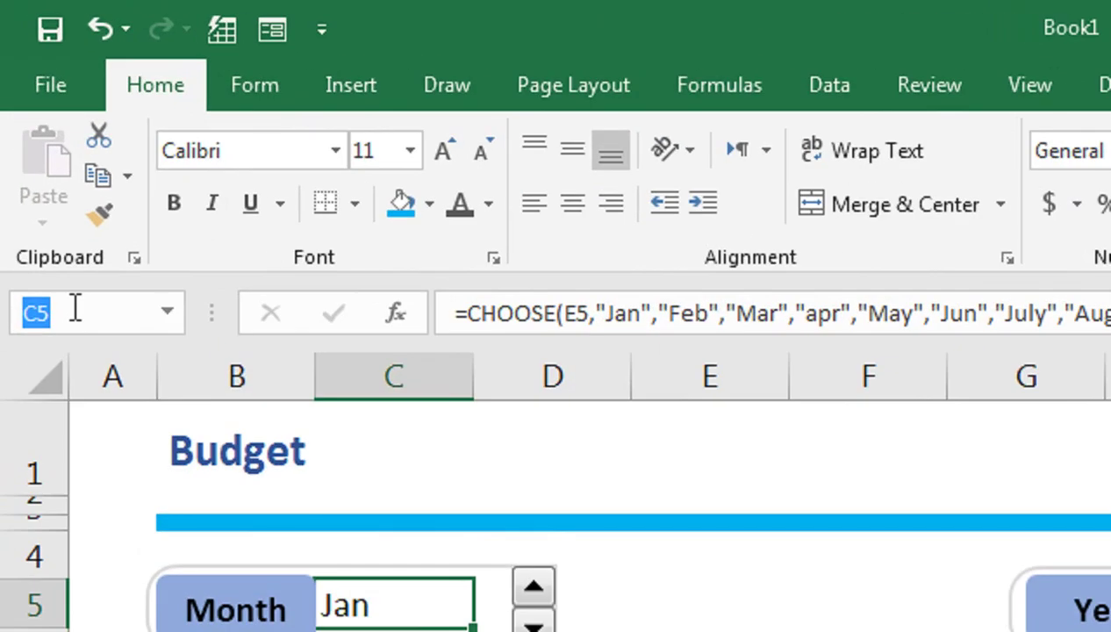
pyautogui.write('MN')
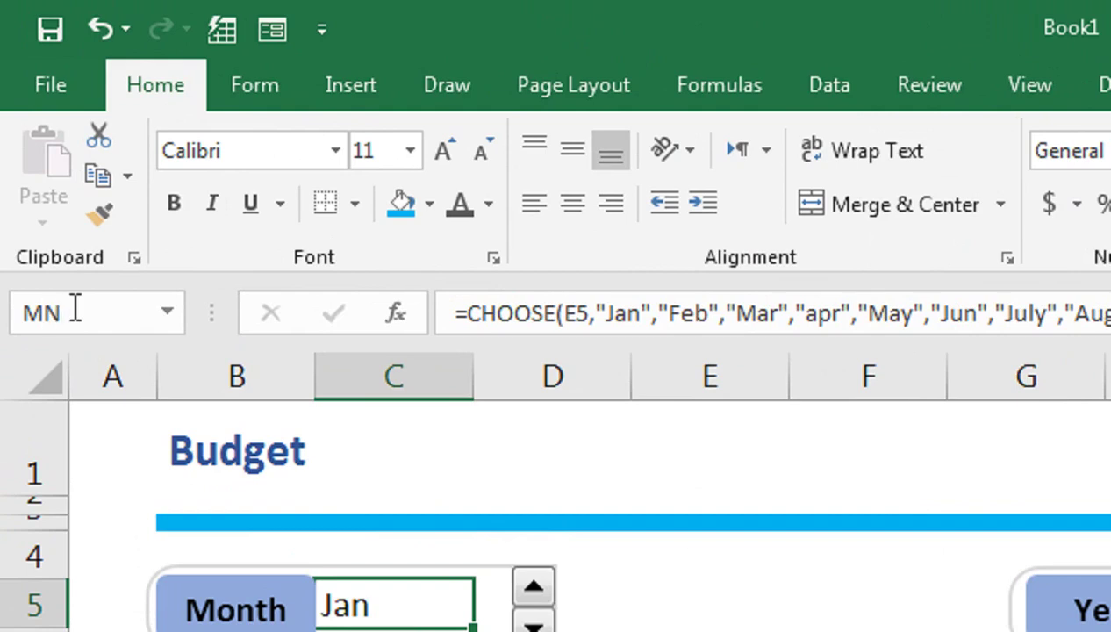
pyautogui.press('Return')
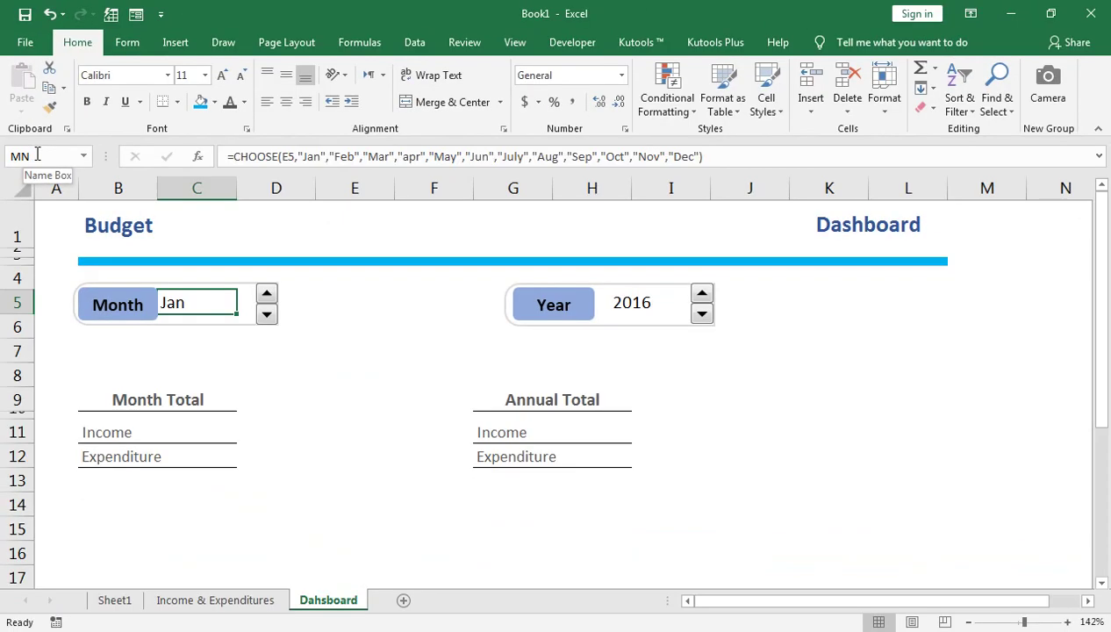
pyautogui.press('Return')
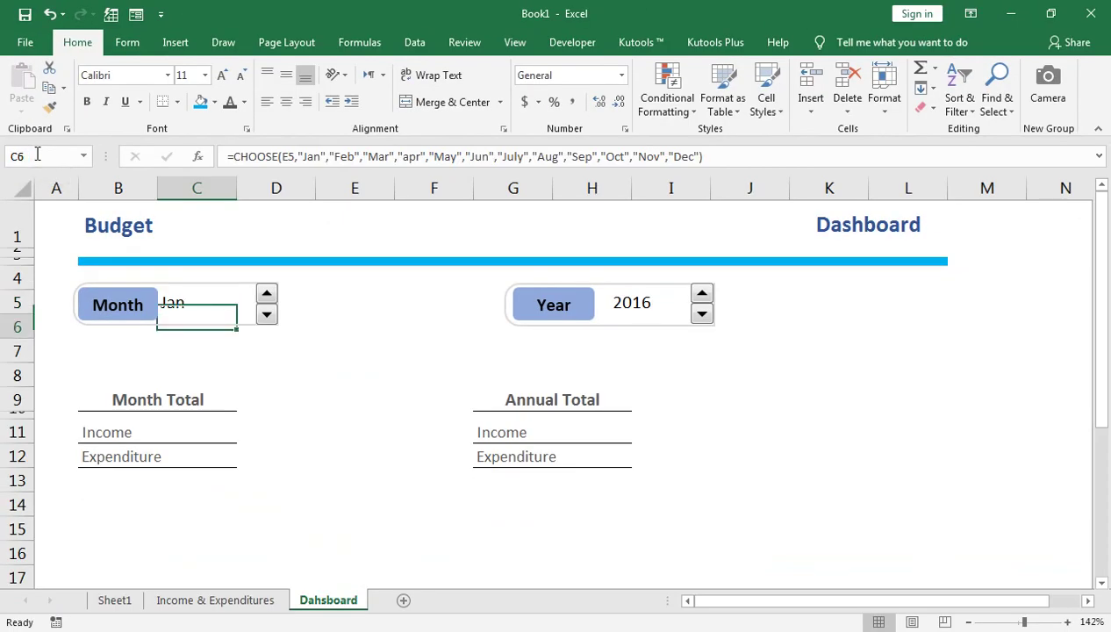
pyautogui.click(196, 302)
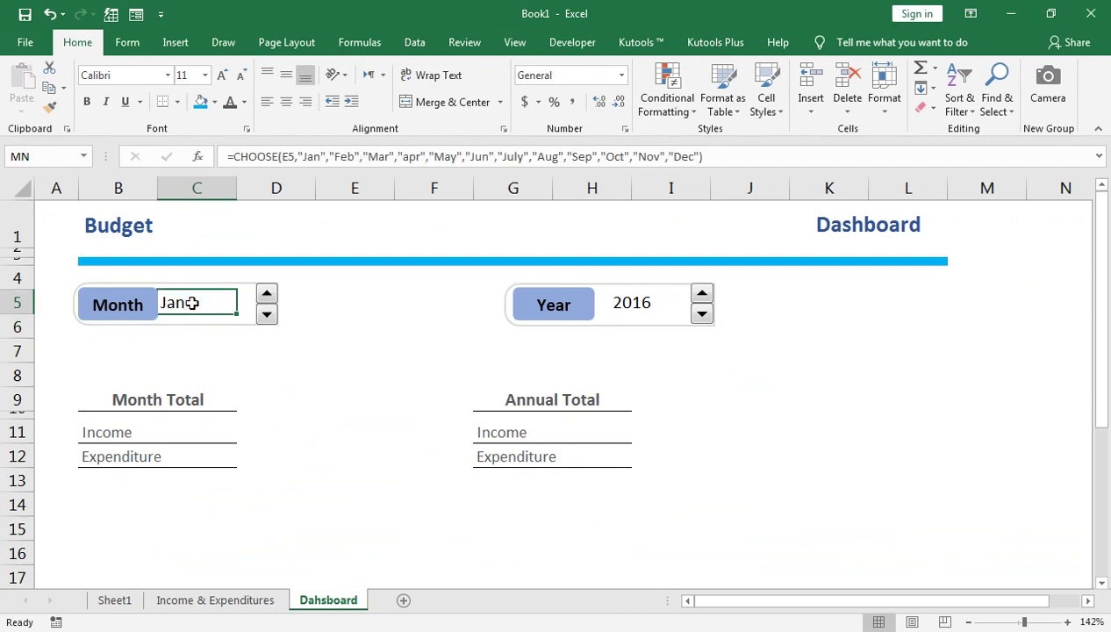
# Examine the workbook's defined names and the cells they refer to in the Name Manager
pyautogui.click(614, 303)
pyautogui.click(346, 369)
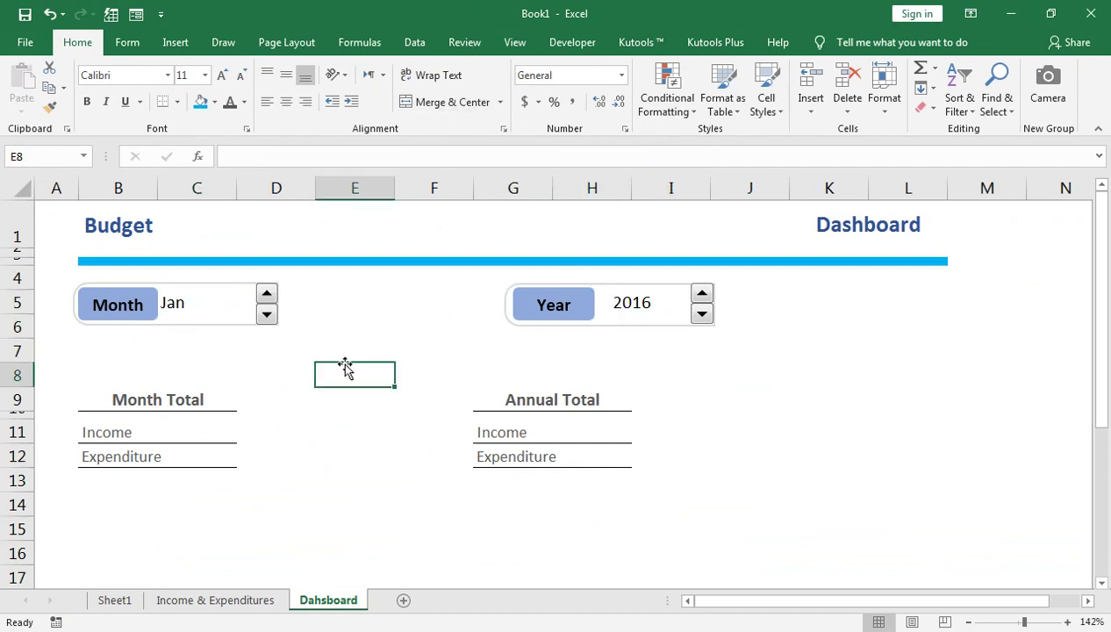
pyautogui.press('Down')
pyautogui.press('Down')
pyautogui.press('Left')
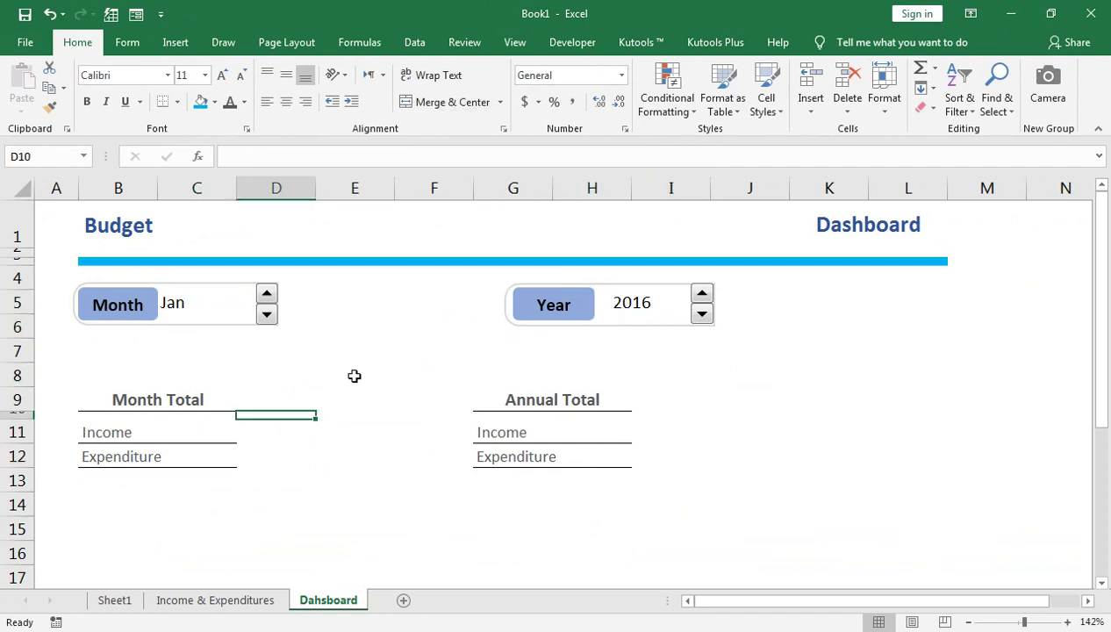
pyautogui.click(360, 42)
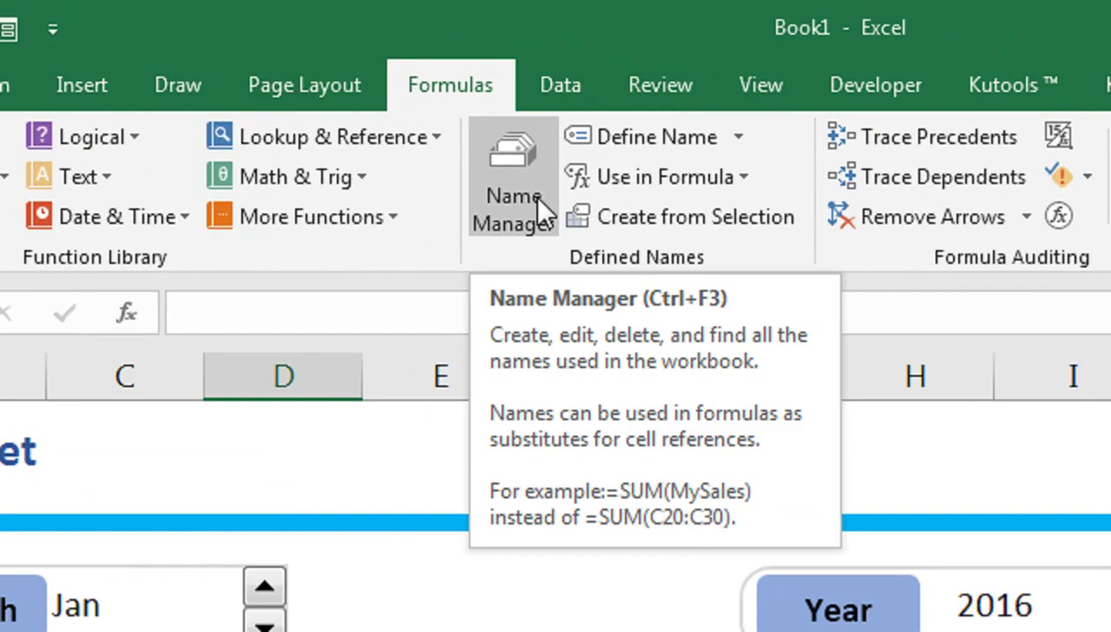
pyautogui.click(531, 195)
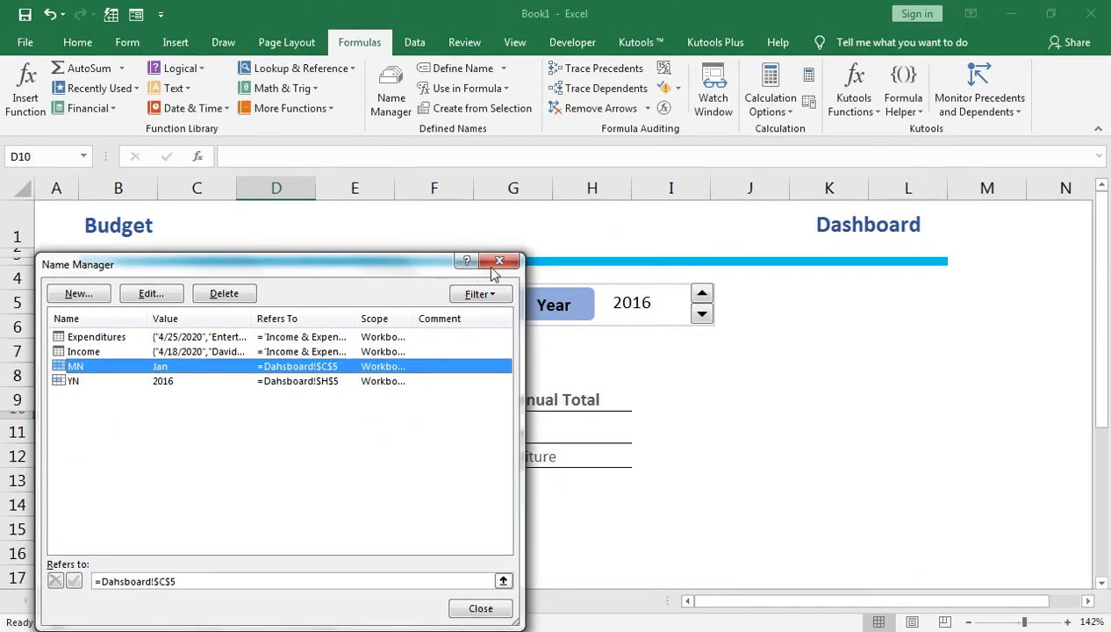
pyautogui.click(497, 263)
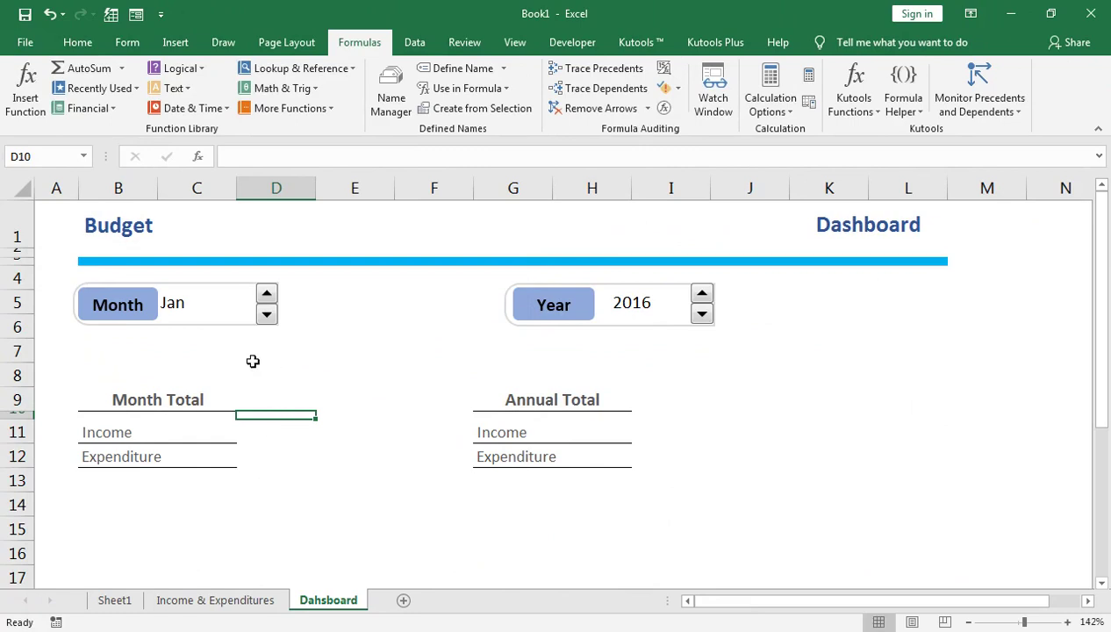
# Delete the defined name MN that refers to cell C5 through the Name Manager
pyautogui.click(183, 301)
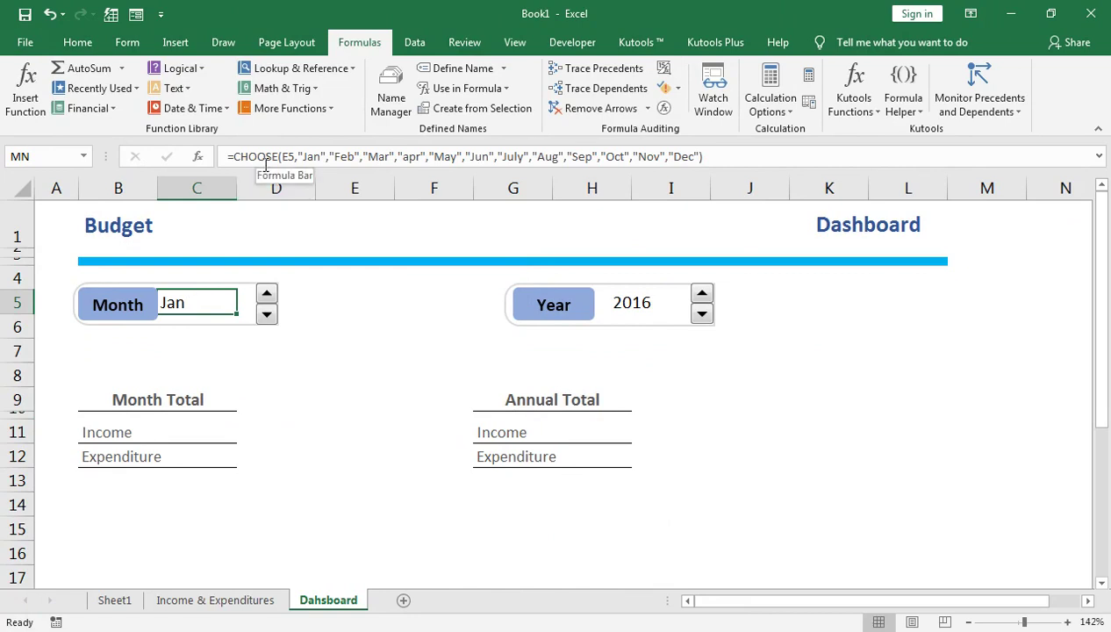
pyautogui.click(319, 292)
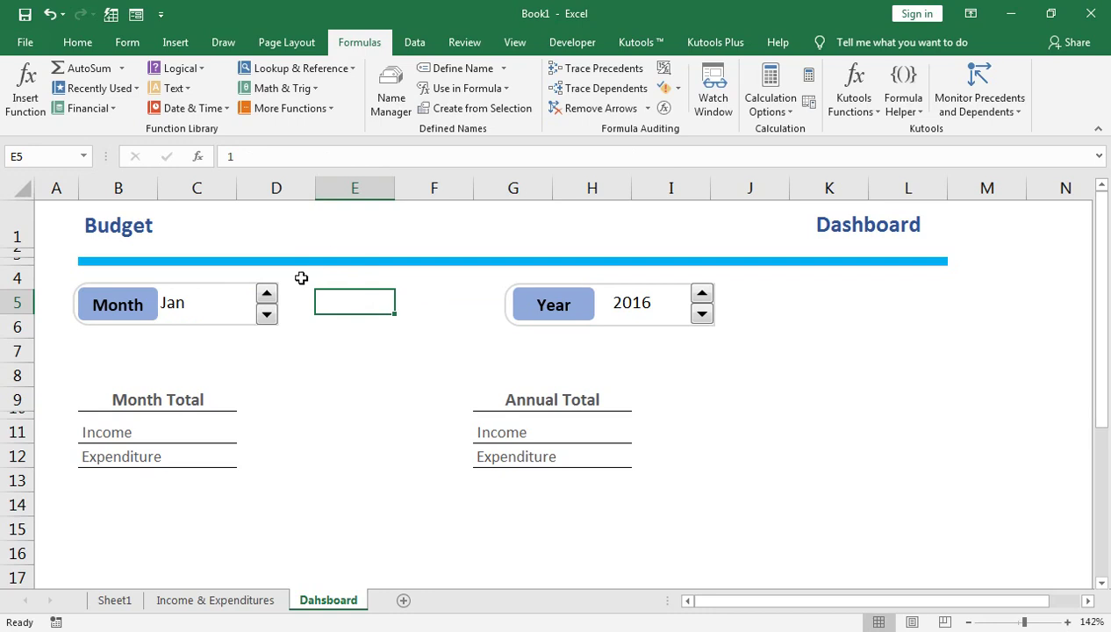
pyautogui.click(170, 307)
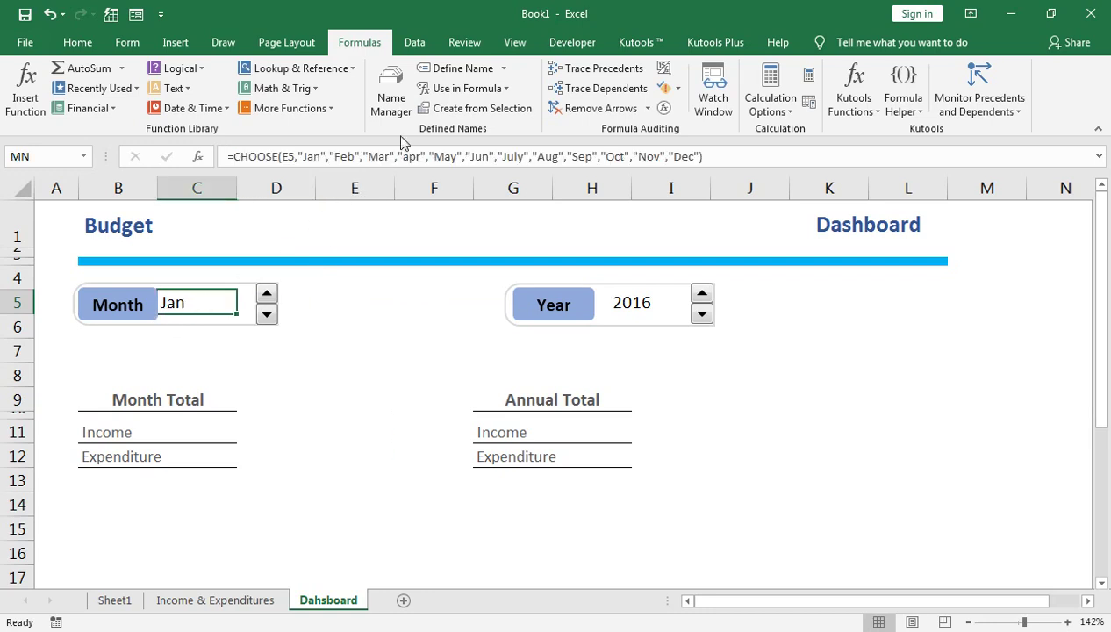
pyautogui.click(390, 96)
pyautogui.click(117, 380)
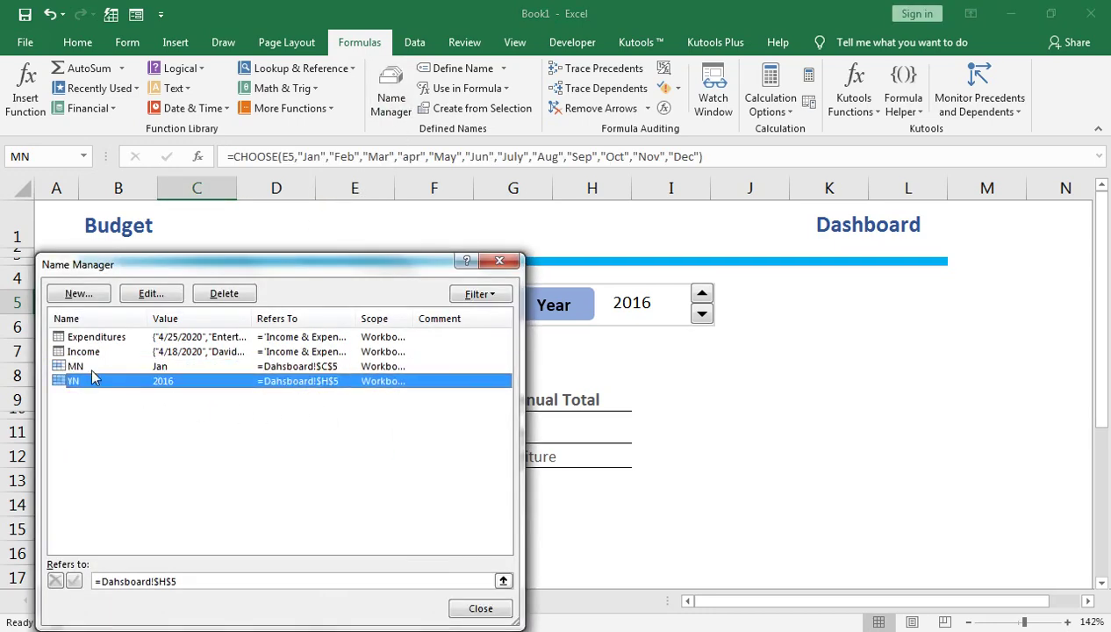
pyautogui.click(90, 366)
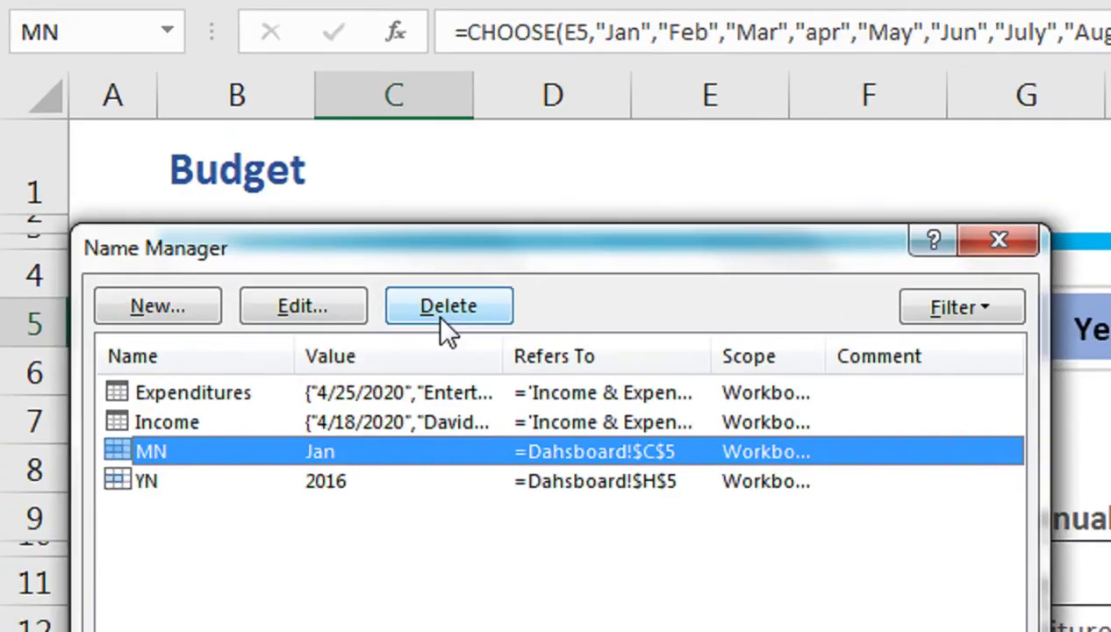
pyautogui.click(226, 296)
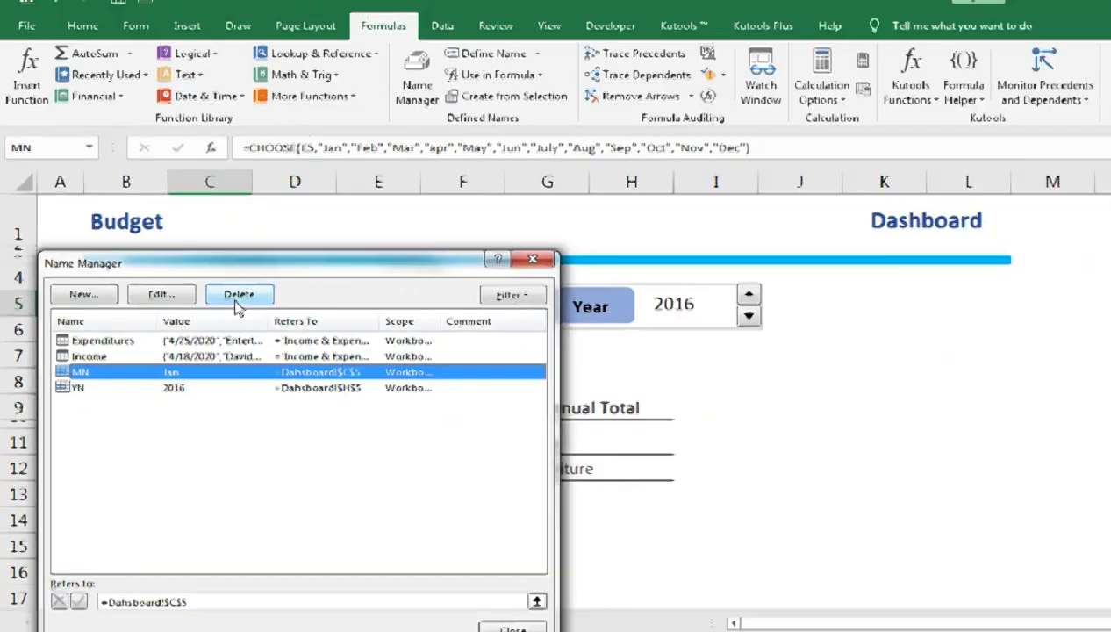
pyautogui.click(527, 371)
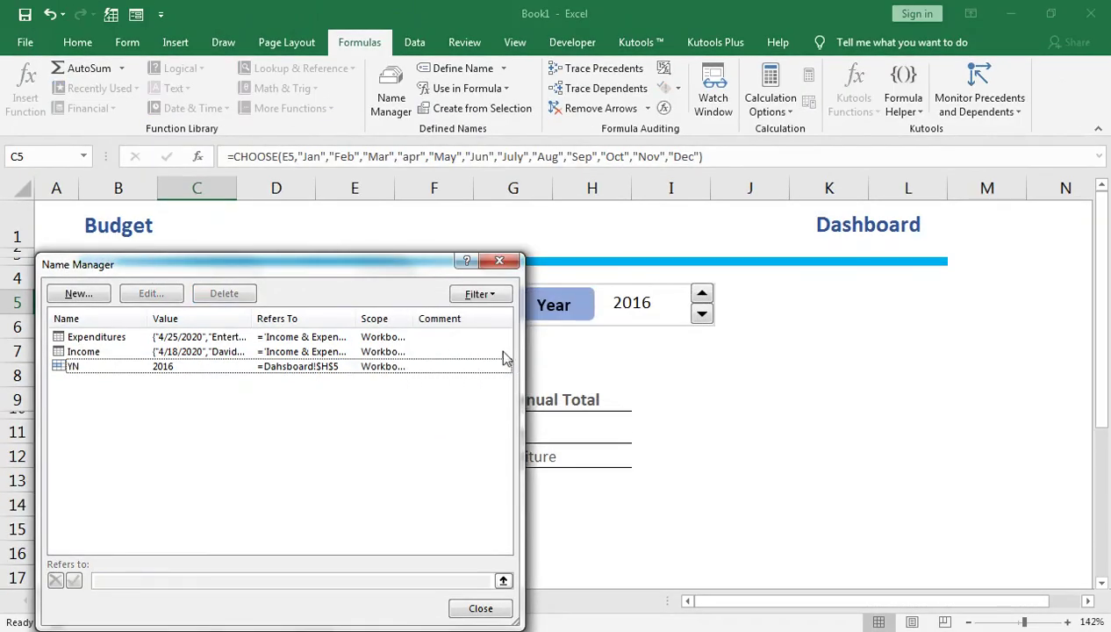
pyautogui.click(499, 264)
# Assign the cell name MN to E5, the cell holding the month number
pyautogui.click(340, 273)
pyautogui.click(340, 292)
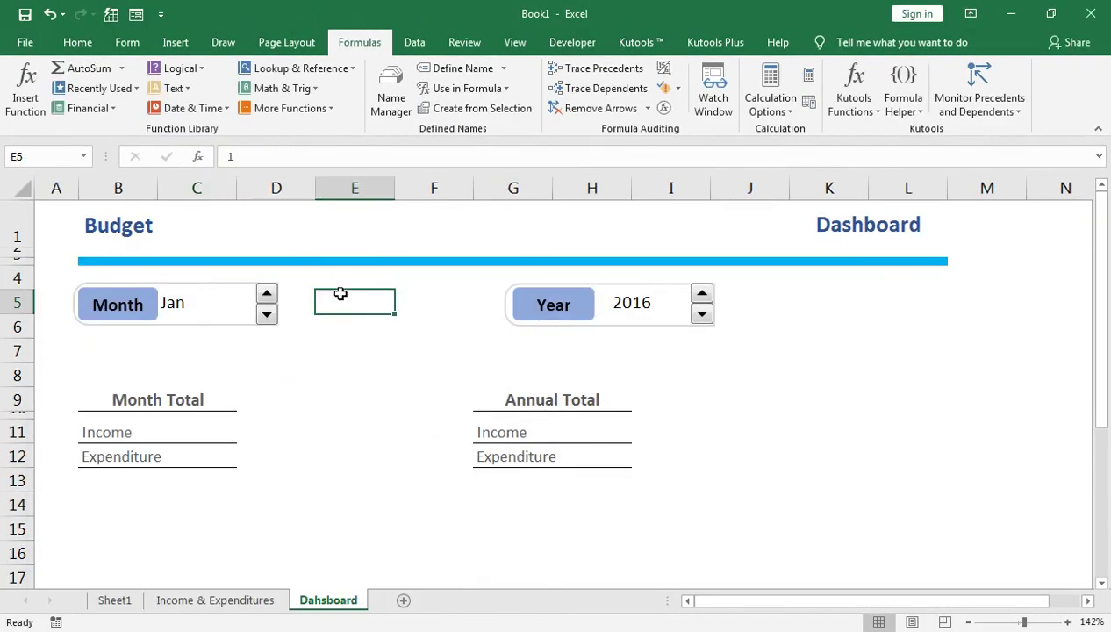
pyautogui.click(23, 155)
pyautogui.write('M')
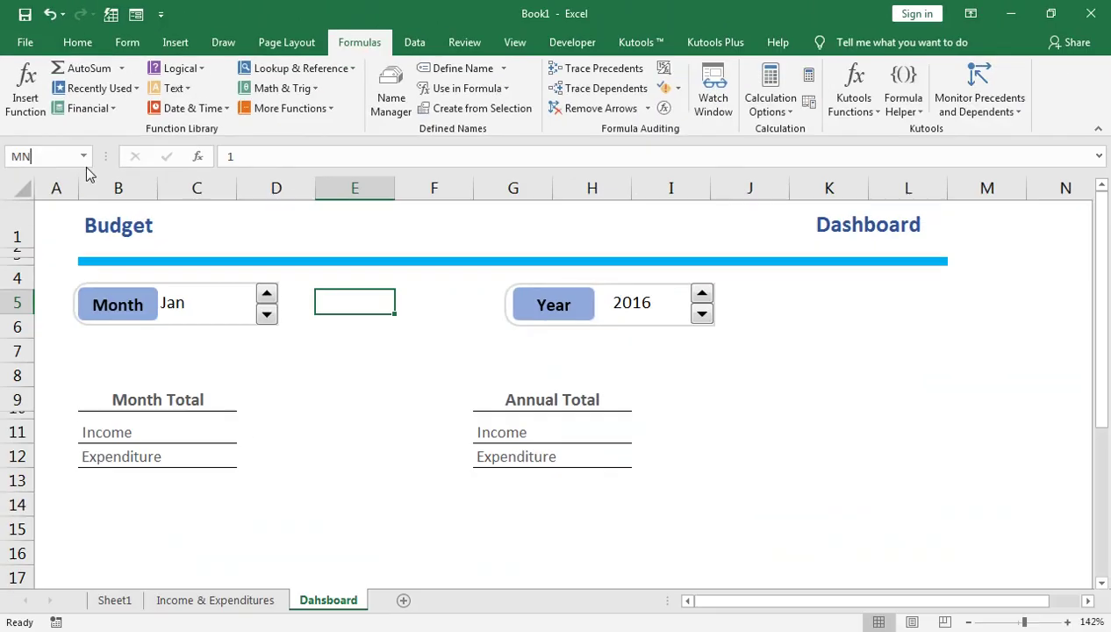
pyautogui.write('N')
pyautogui.press('BackSpace')
pyautogui.press('BackSpace')
pyautogui.click(298, 431)
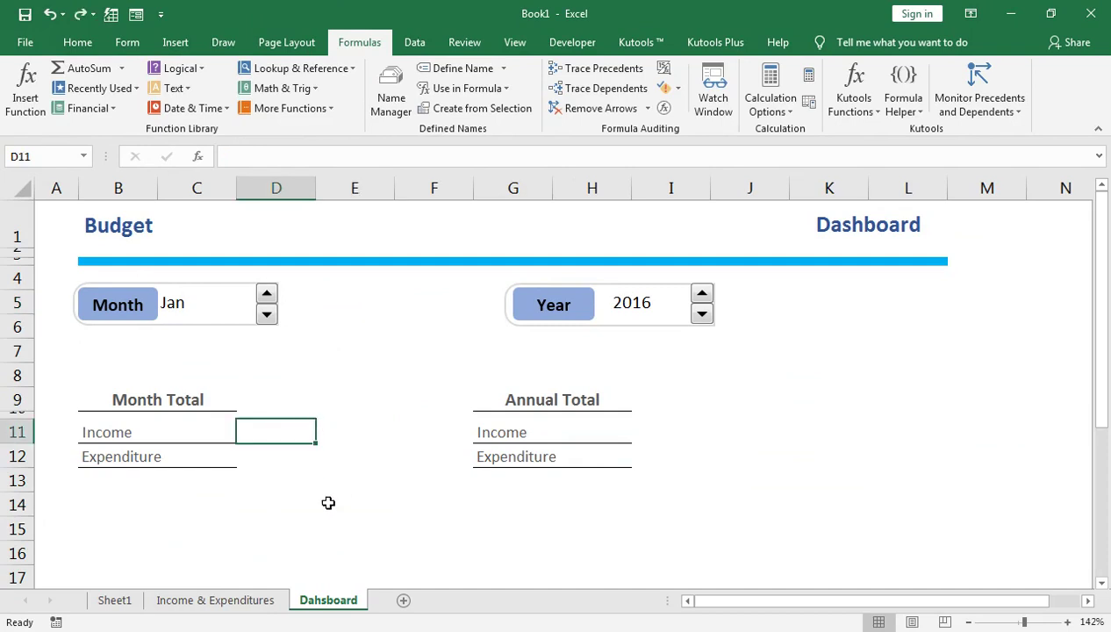
# Look over the income and expenditure tables on the Income & Expenditures sheet and return to the Dahsboard sheet
pyautogui.click(257, 601)
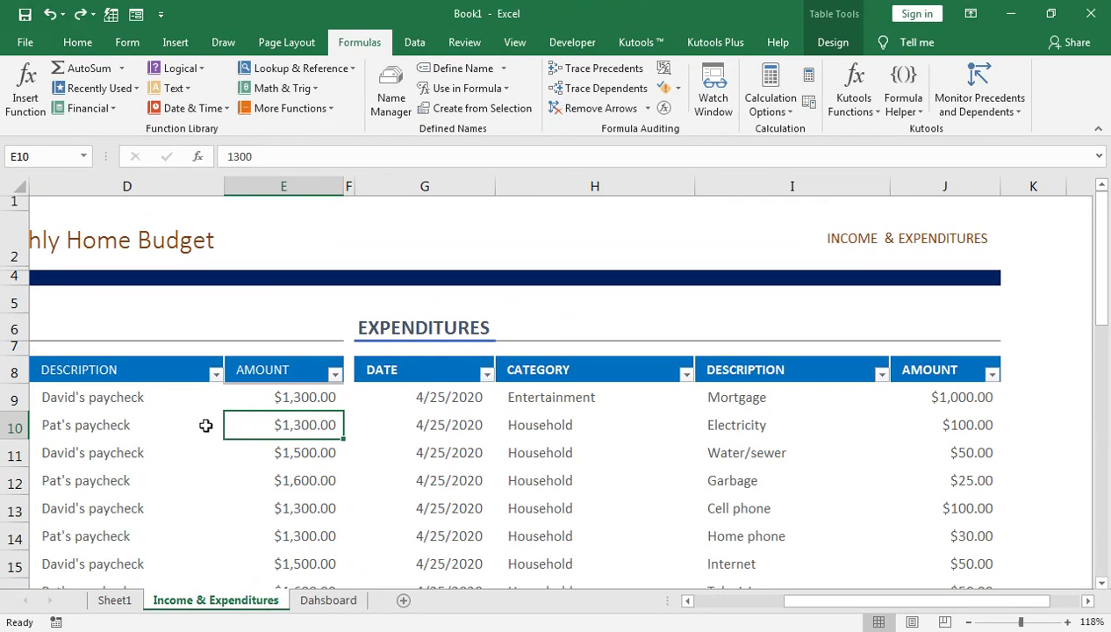
pyautogui.click(687, 602)
pyautogui.click(688, 602)
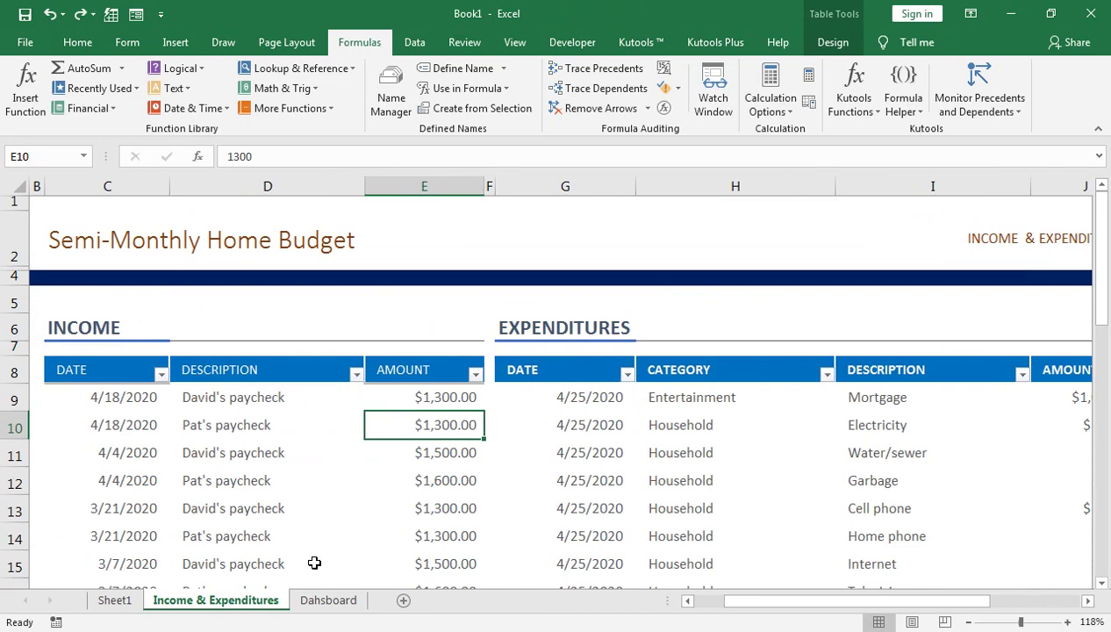
pyautogui.click(316, 600)
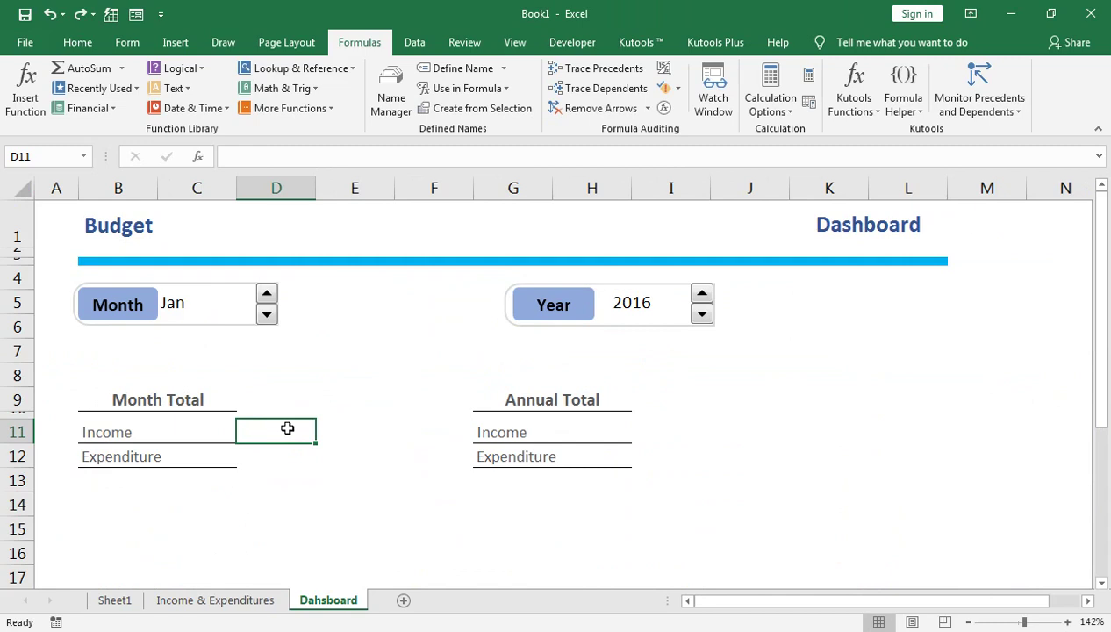
# Start a new workbook-scope defined name called DIM in the Name Manager
pyautogui.click(390, 97)
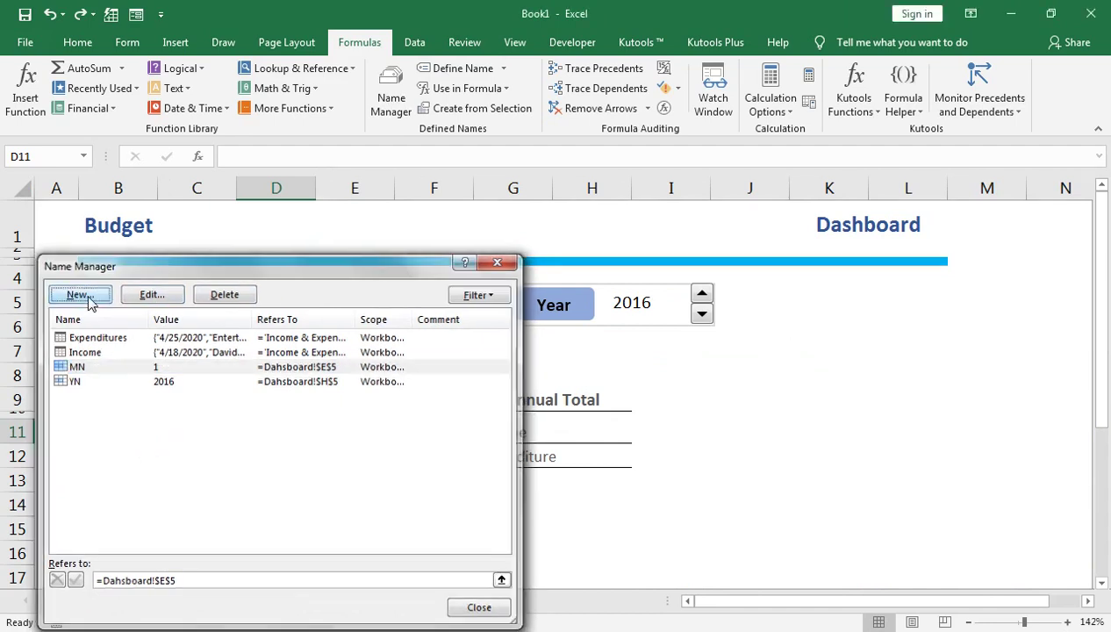
pyautogui.click(83, 294)
pyautogui.moveTo(319, 355); pyautogui.dragTo(581, 398)
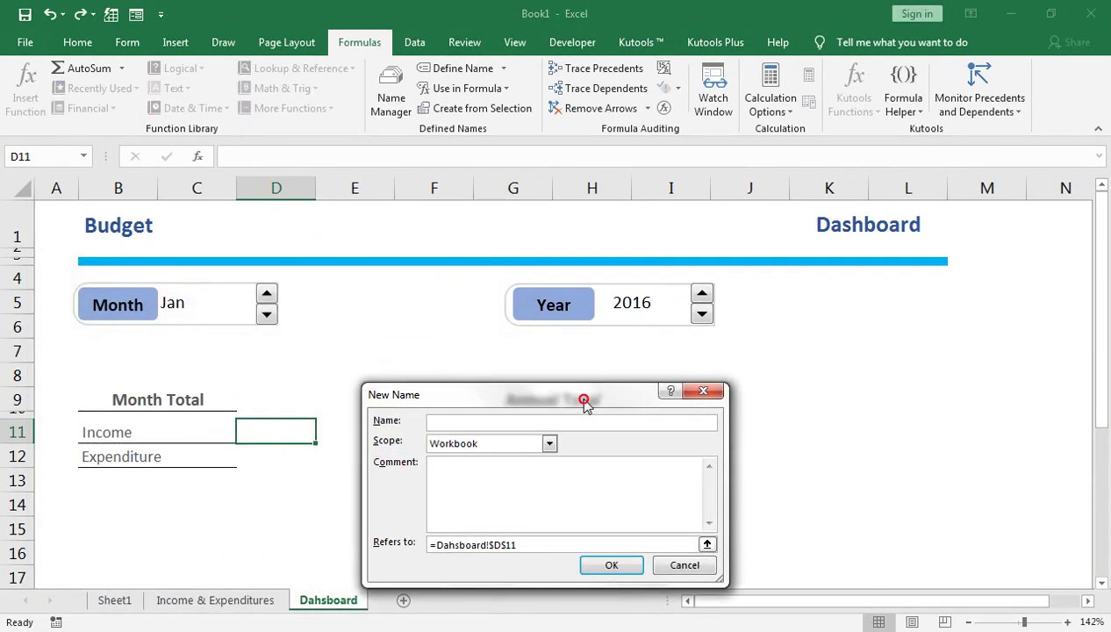
pyautogui.click(545, 549)
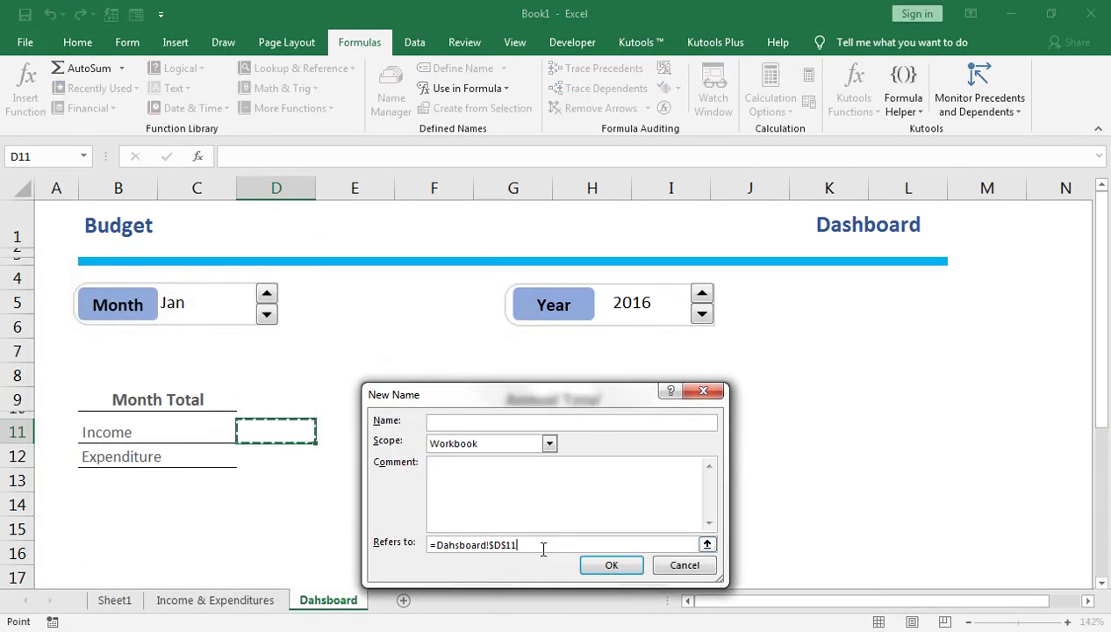
pyautogui.click(437, 421)
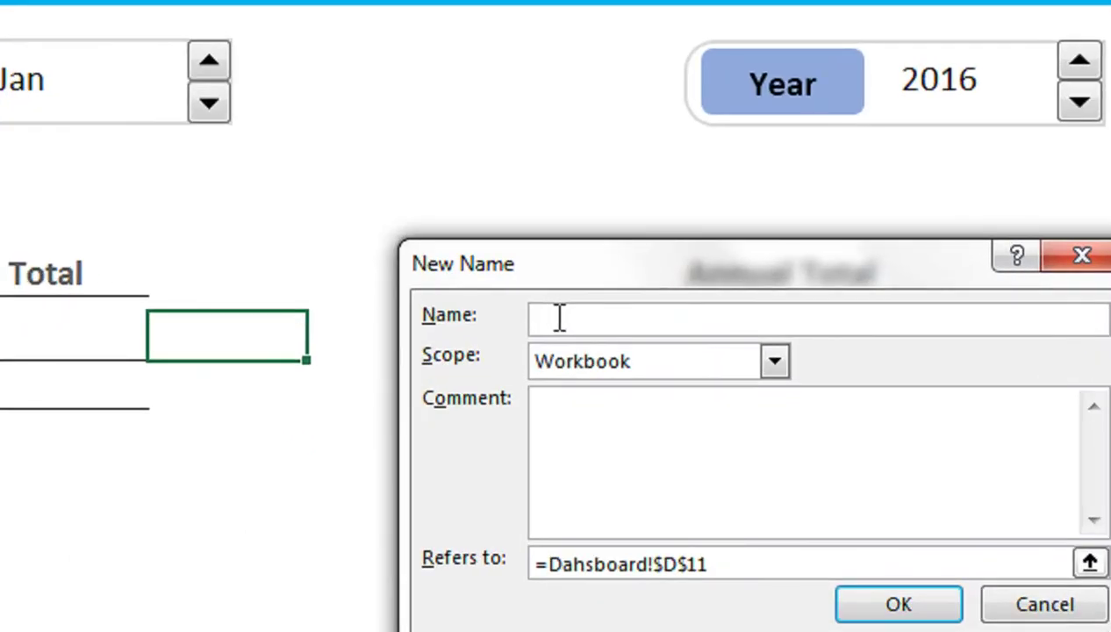
pyautogui.write('DIM')
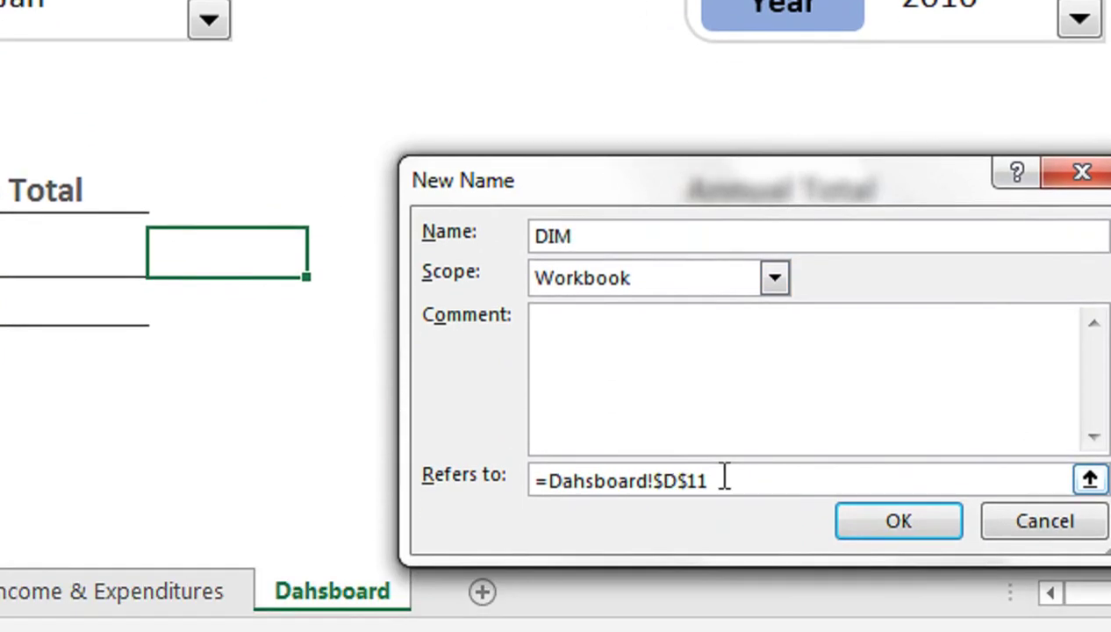
# Replace the cell reference that DIM refers to with the opening of a days-in-month formula, =Day(Date(
pyautogui.click(724, 563)
pyautogui.press('BackSpace')
pyautogui.press('BackSpace')
pyautogui.press('BackSpace')
pyautogui.press('BackSpace')
pyautogui.press('BackSpace')
pyautogui.press('BackSpace')
pyautogui.press('BackSpace')
pyautogui.press('BackSpace')
pyautogui.press('BackSpace')
pyautogui.press('BackSpace')
pyautogui.press('BackSpace')
pyautogui.press('BackSpace')
pyautogui.press('BackSpace')
pyautogui.press('BackSpace')
pyautogui.press('BackSpace')
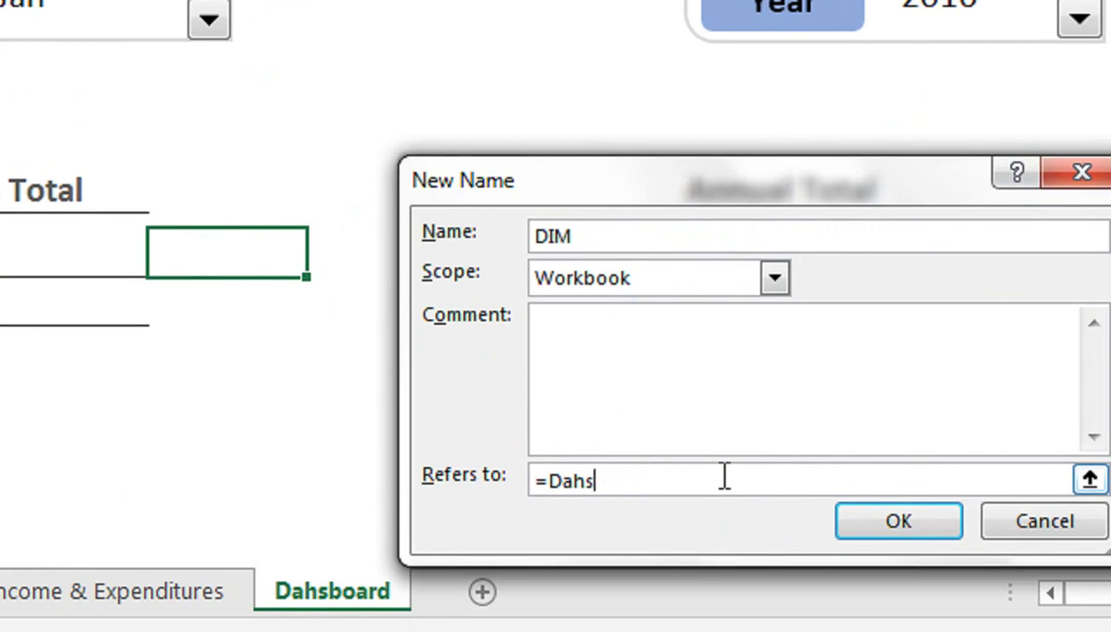
pyautogui.write('Day(Date')
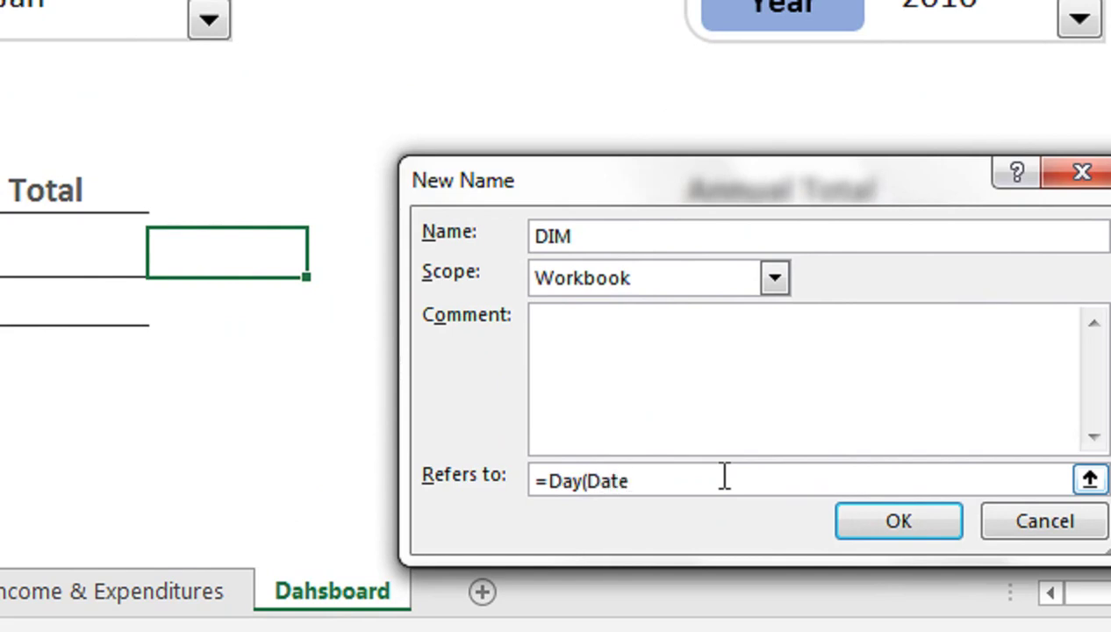
pyautogui.write('(')
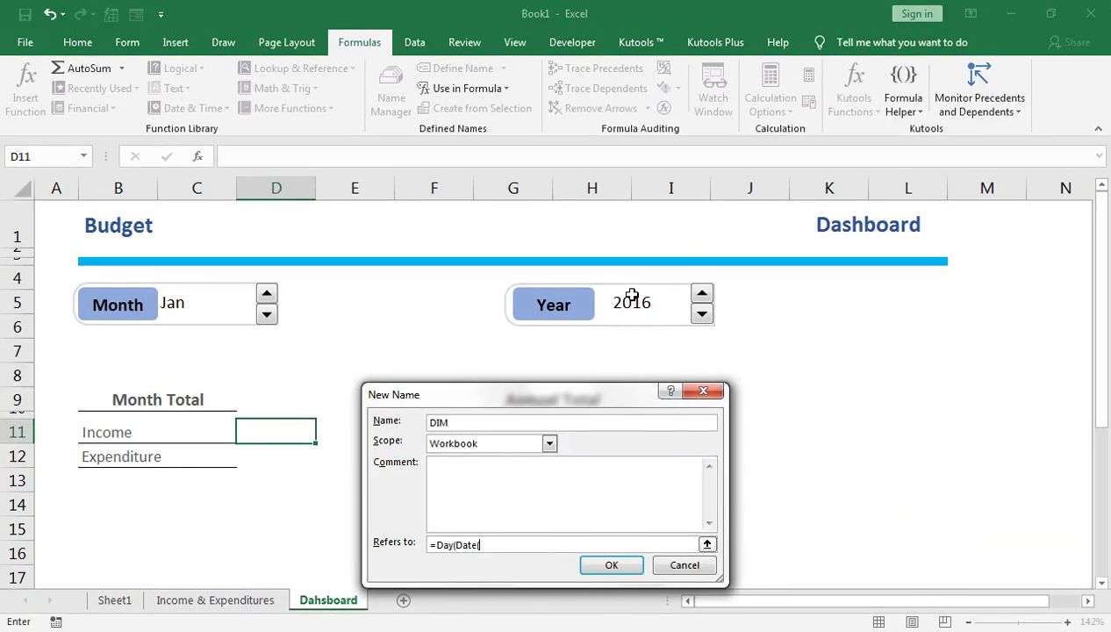
# Complete DIM's formula as =Day(Date(Dahsboard!$H$5,Dahsboard!$E$5+1,1)-1), save the name and close the Name Manager
pyautogui.click(941, 2)
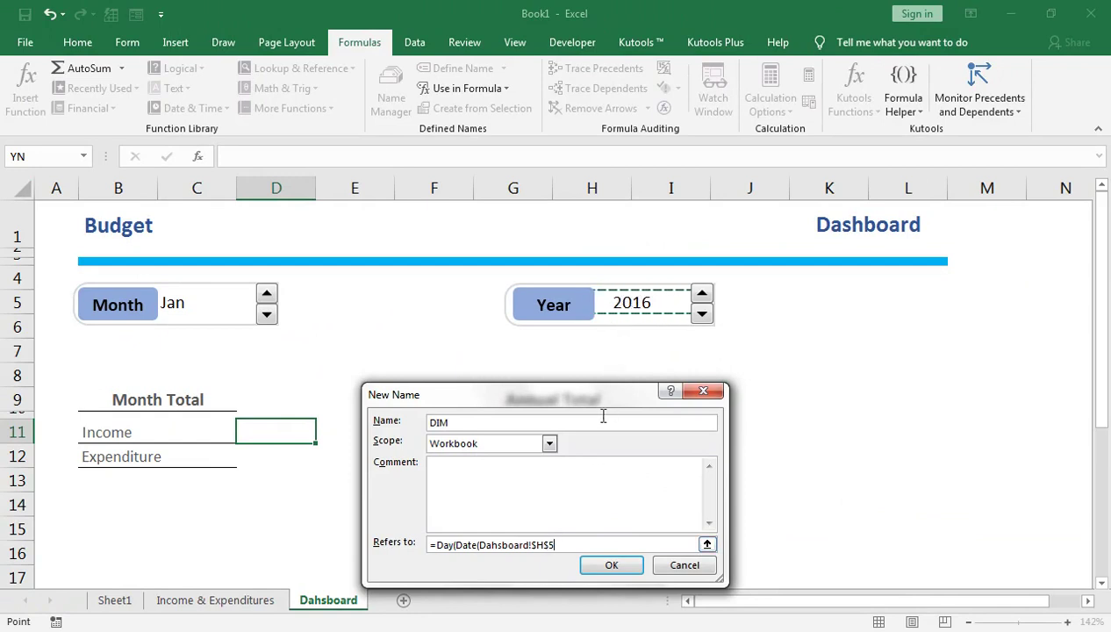
pyautogui.write(',')
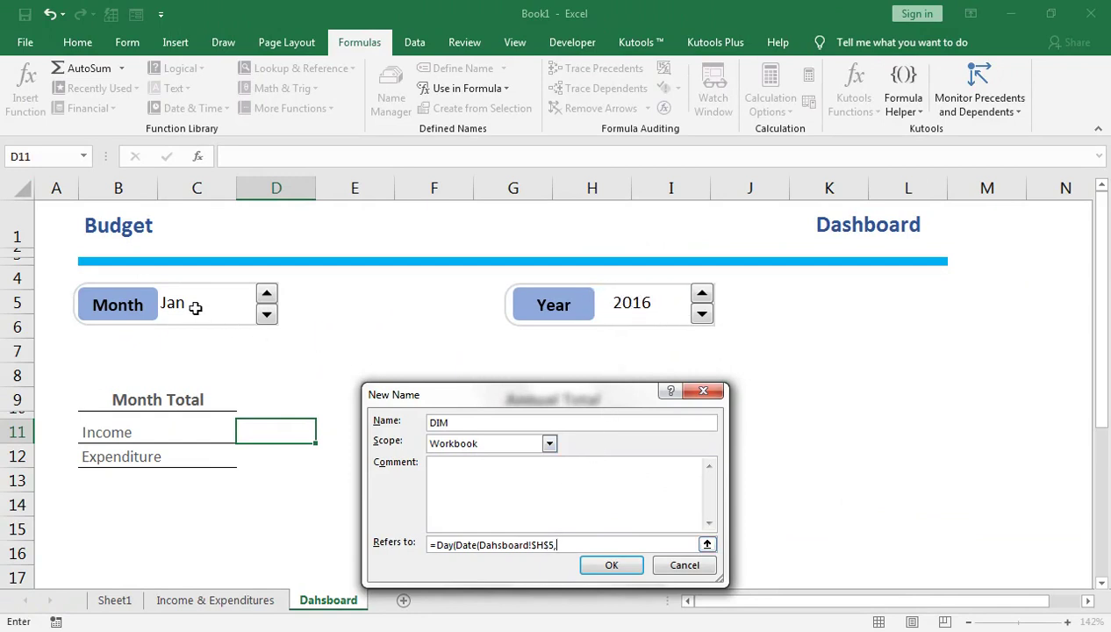
pyautogui.click(309, 294)
pyautogui.click(341, 294)
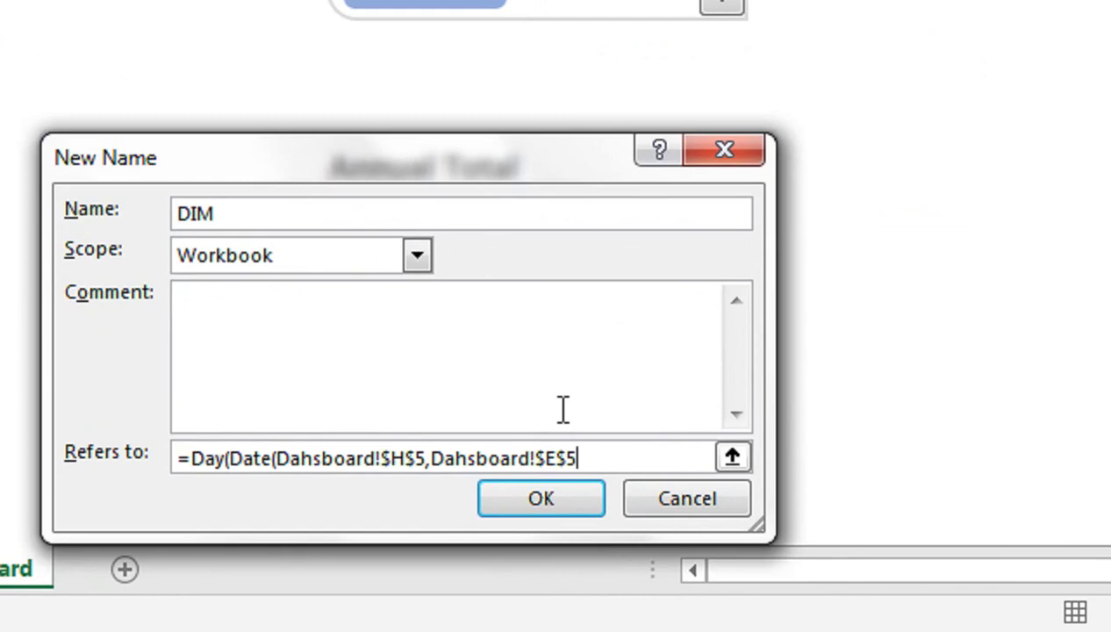
pyautogui.write('+1,1)-')
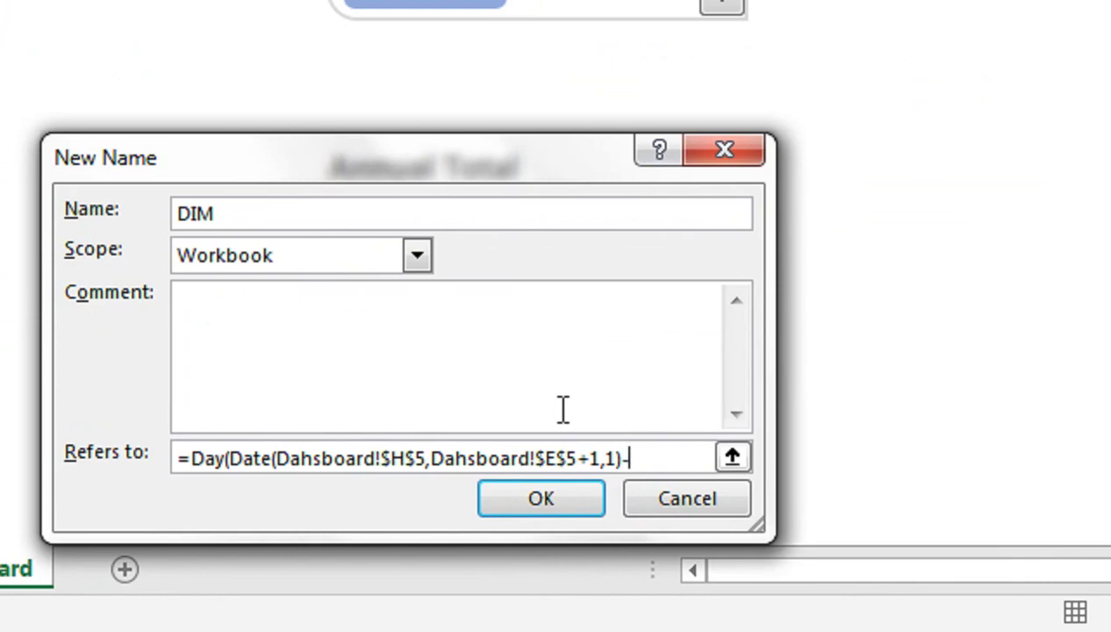
pyautogui.write('1)')
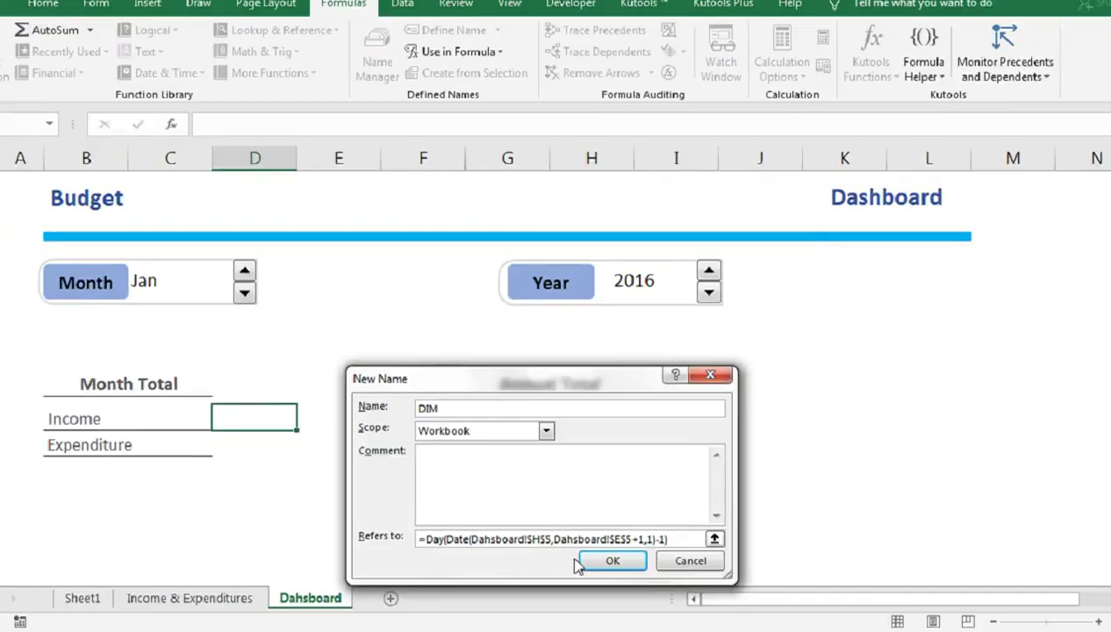
pyautogui.click(605, 493)
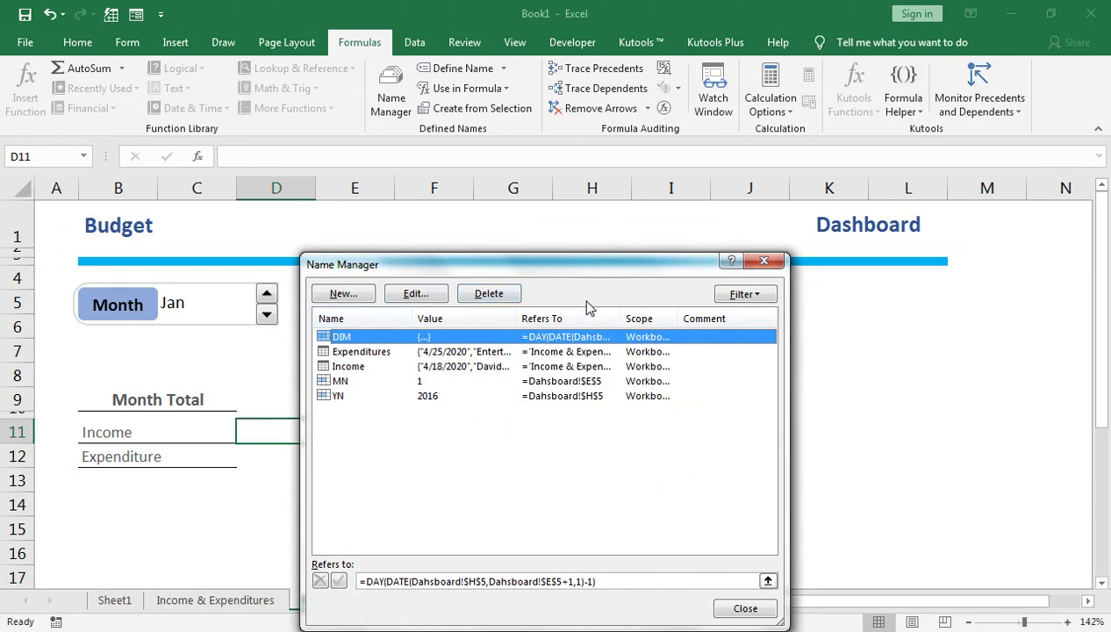
pyautogui.click(765, 264)
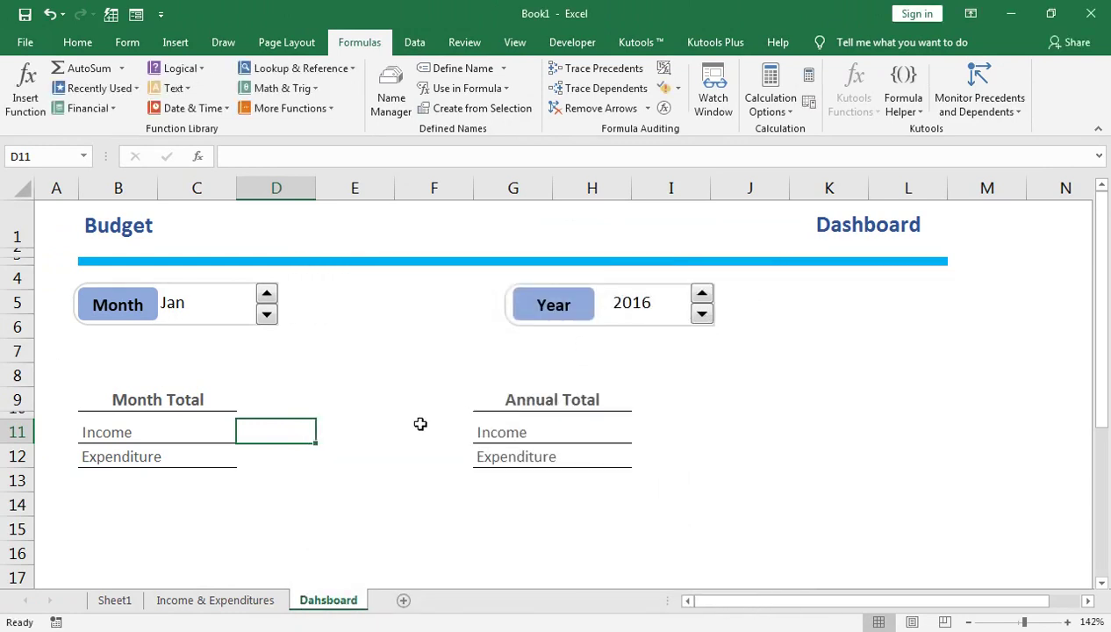
# Enter the label DaysinMonth in cell N6, in the empty area beside the dashboard
pyautogui.click(292, 401)
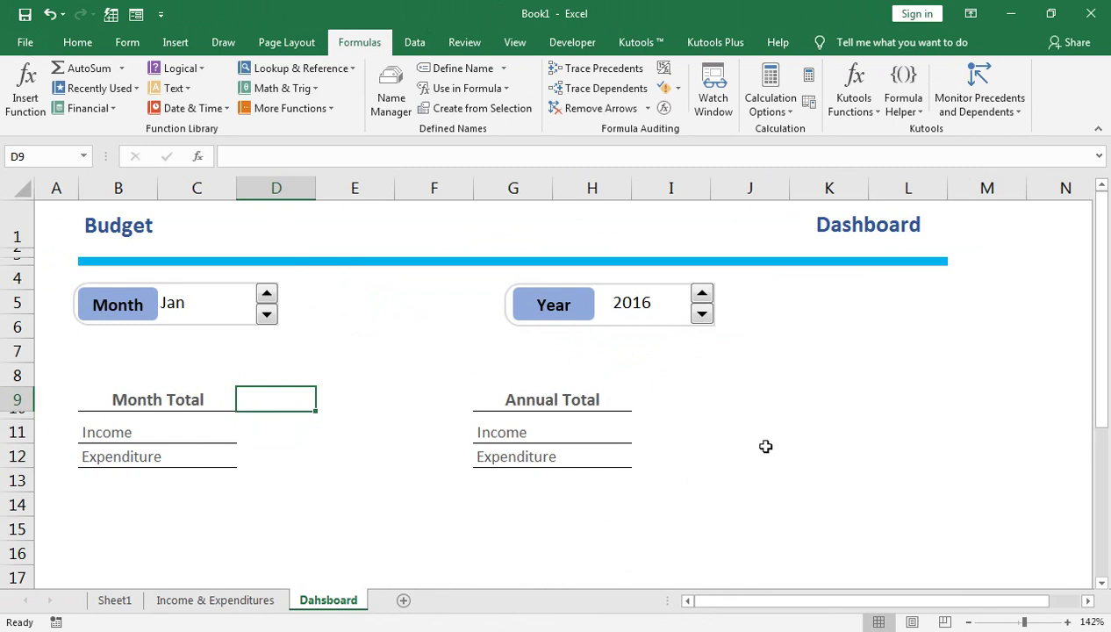
pyautogui.click(1086, 602)
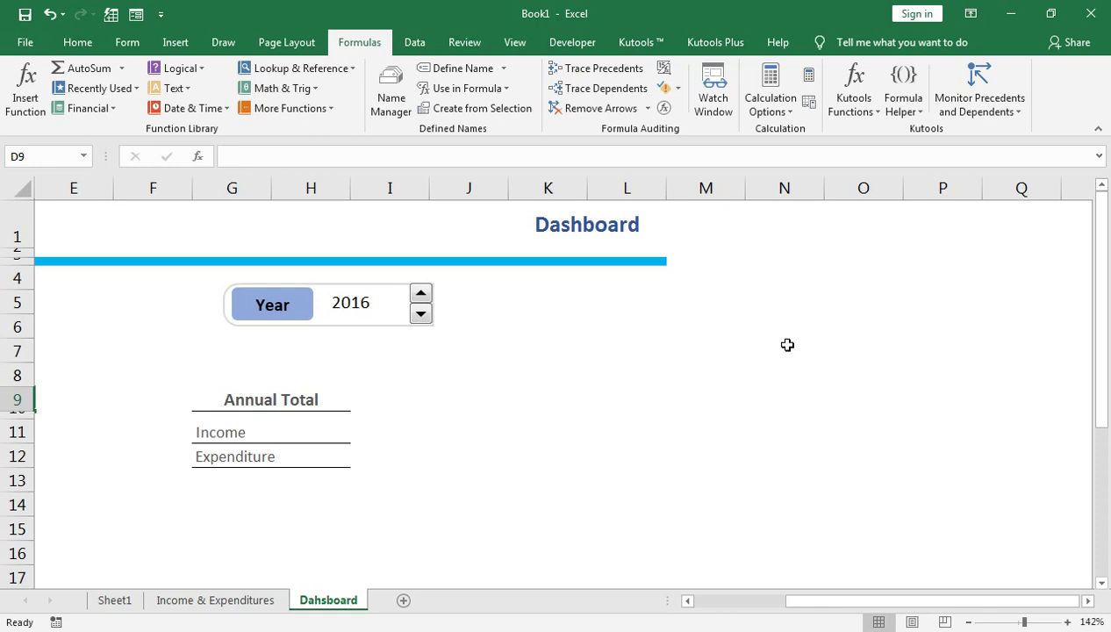
pyautogui.click(790, 337)
pyautogui.write('D')
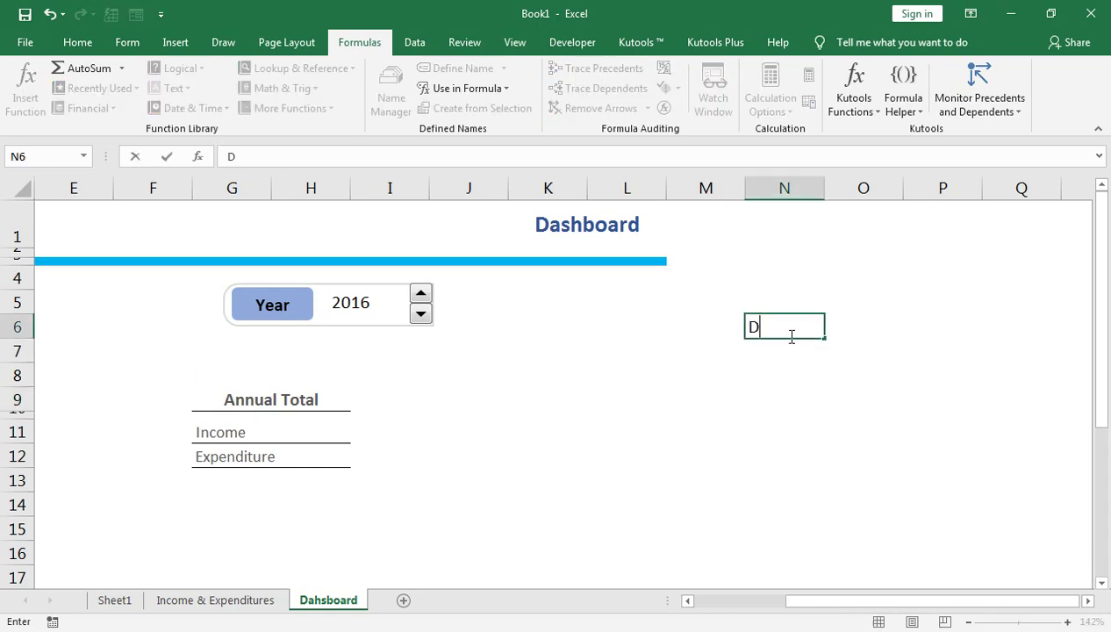
pyautogui.write('aysinMonth')
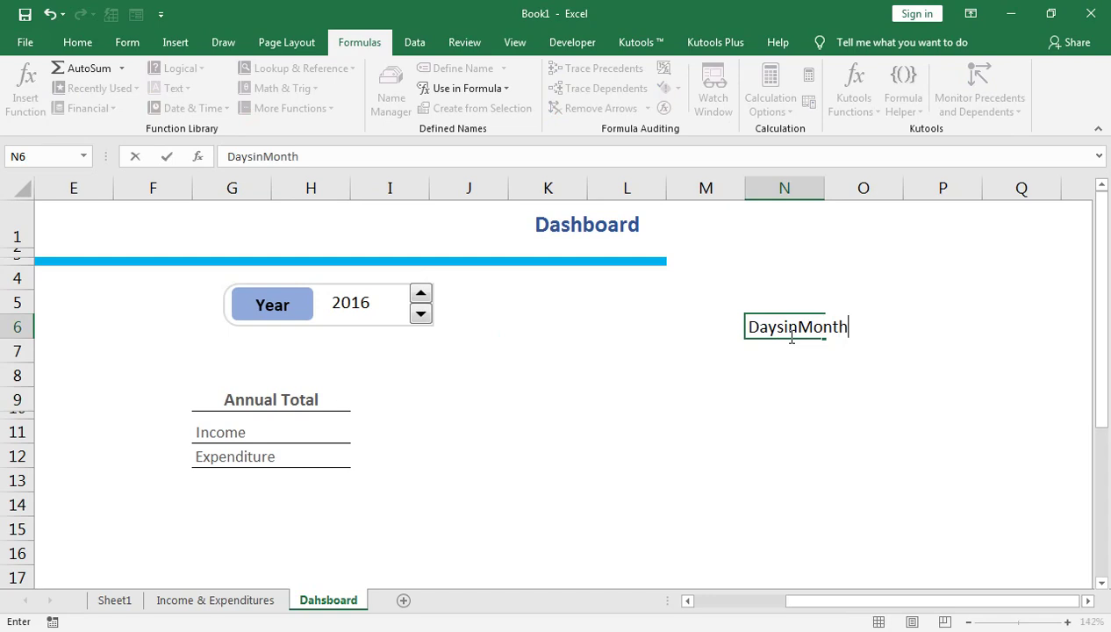
pyautogui.press('Return')
# Enter the heading Short in P5 and the short name DIM in P6, level with the DaysinMonth label
pyautogui.click(791, 340)
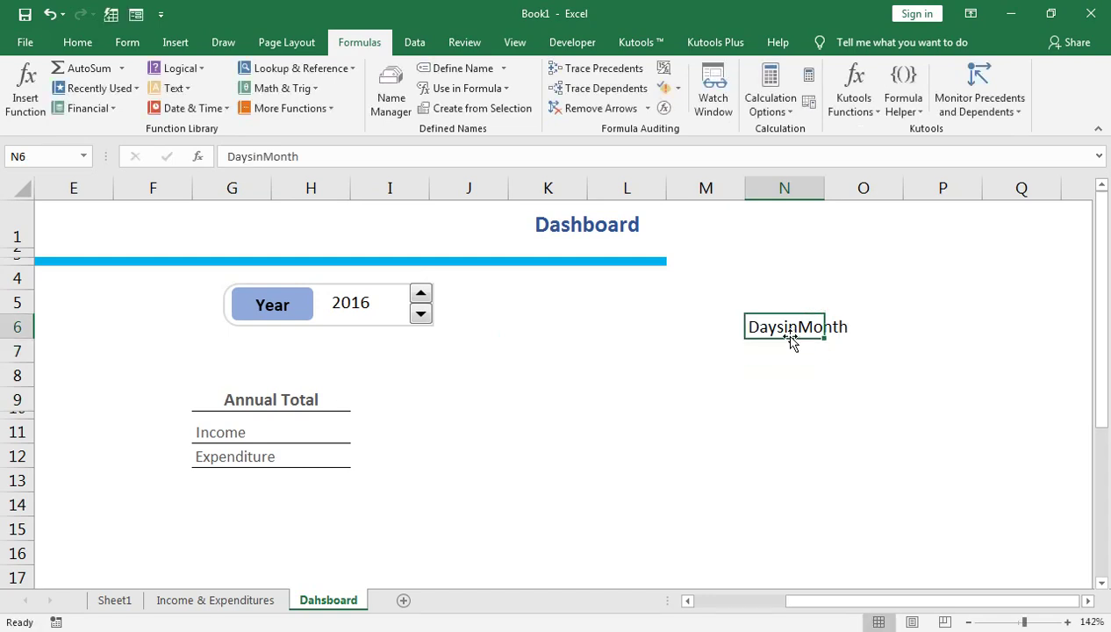
pyautogui.press('Right')
pyautogui.press('Right')
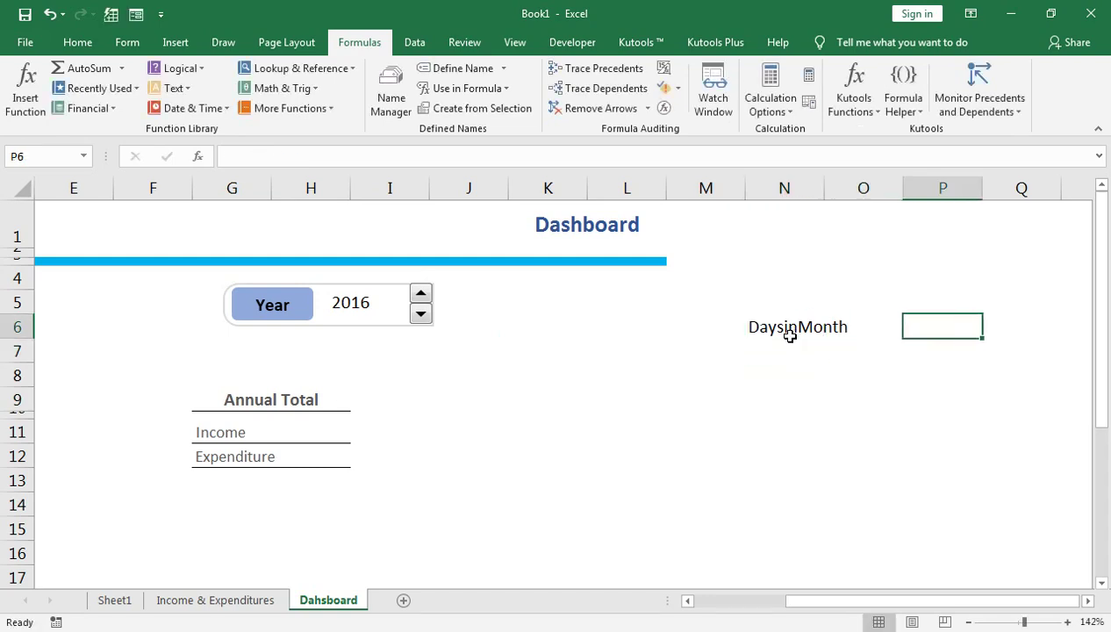
pyautogui.press('Up')
pyautogui.write('Short')
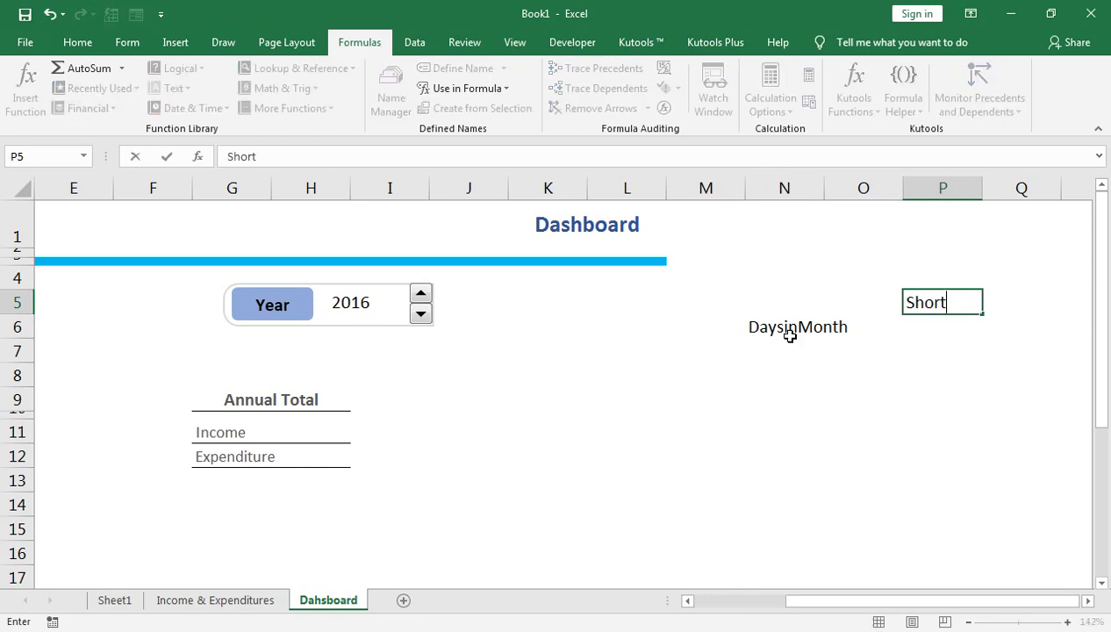
pyautogui.press('Return')
pyautogui.write('DIM')
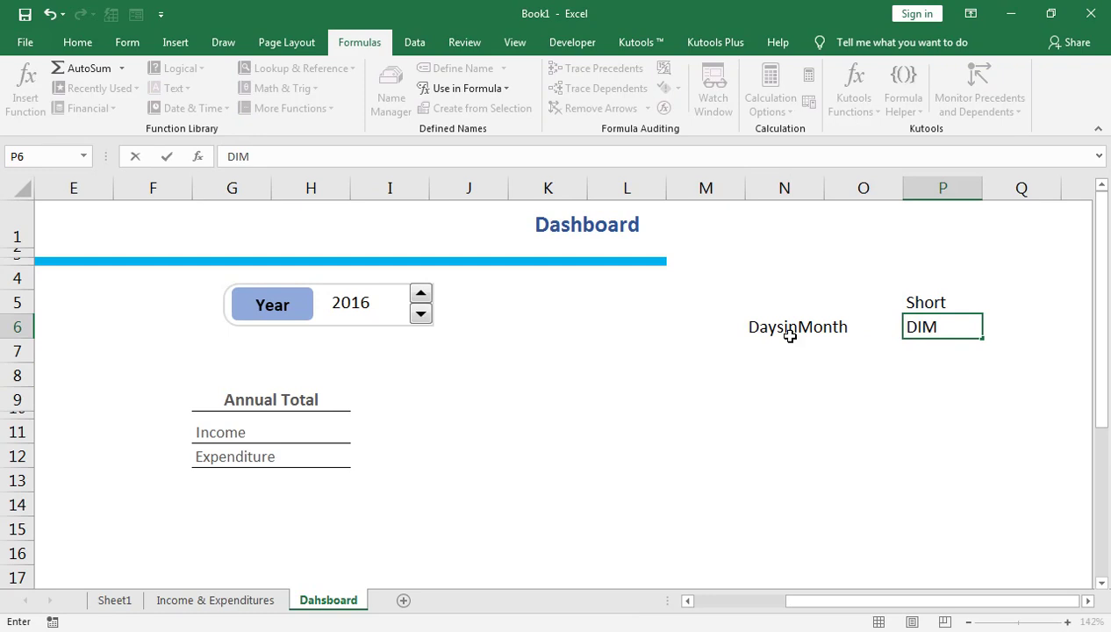
pyautogui.press('Return')
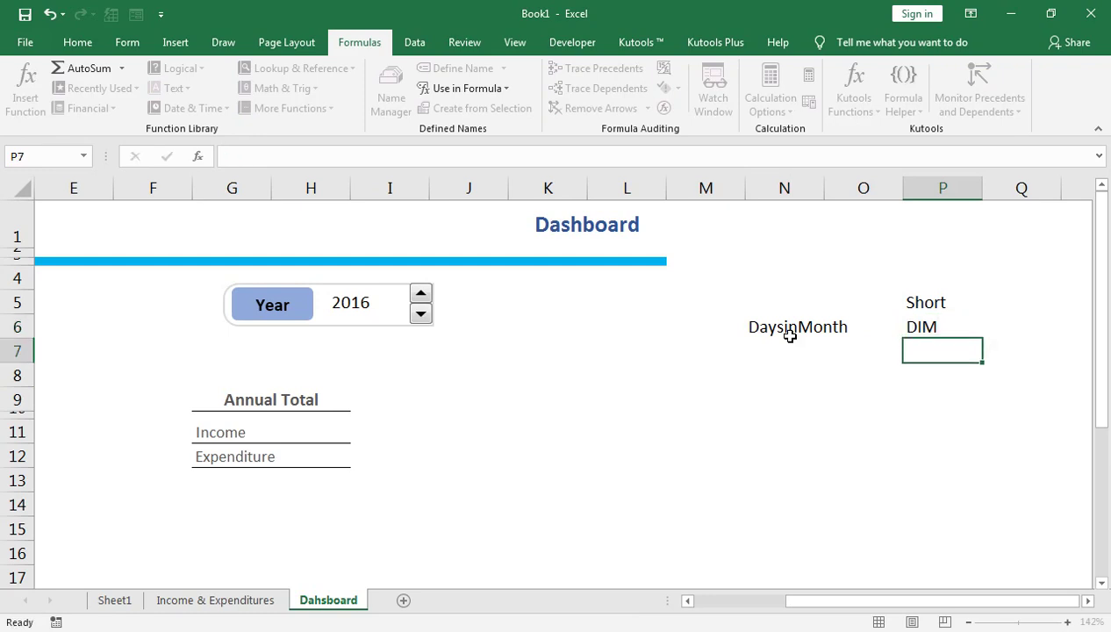
# Check the existing defined names in the Name Manager, and enter the heading Define Name in N5
pyautogui.click(390, 93)
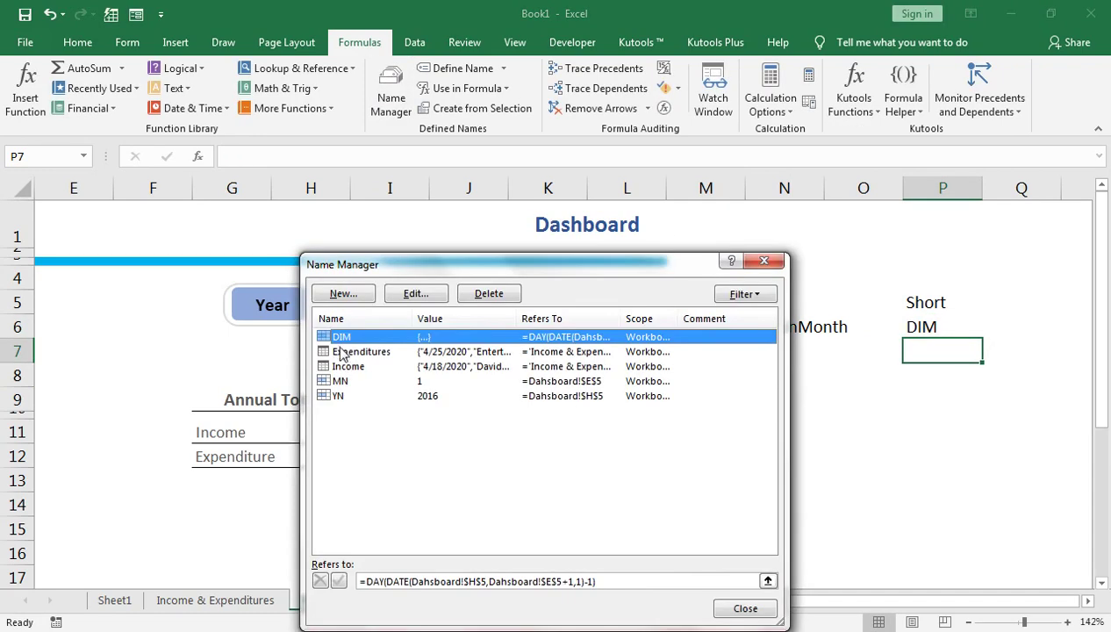
pyautogui.click(757, 265)
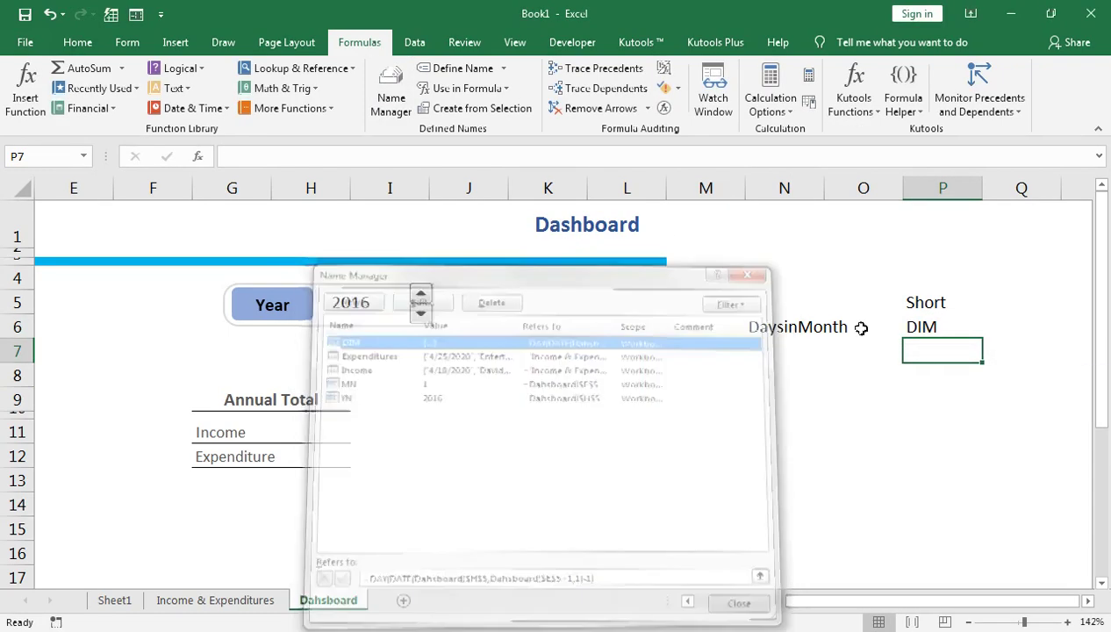
pyautogui.click(783, 301)
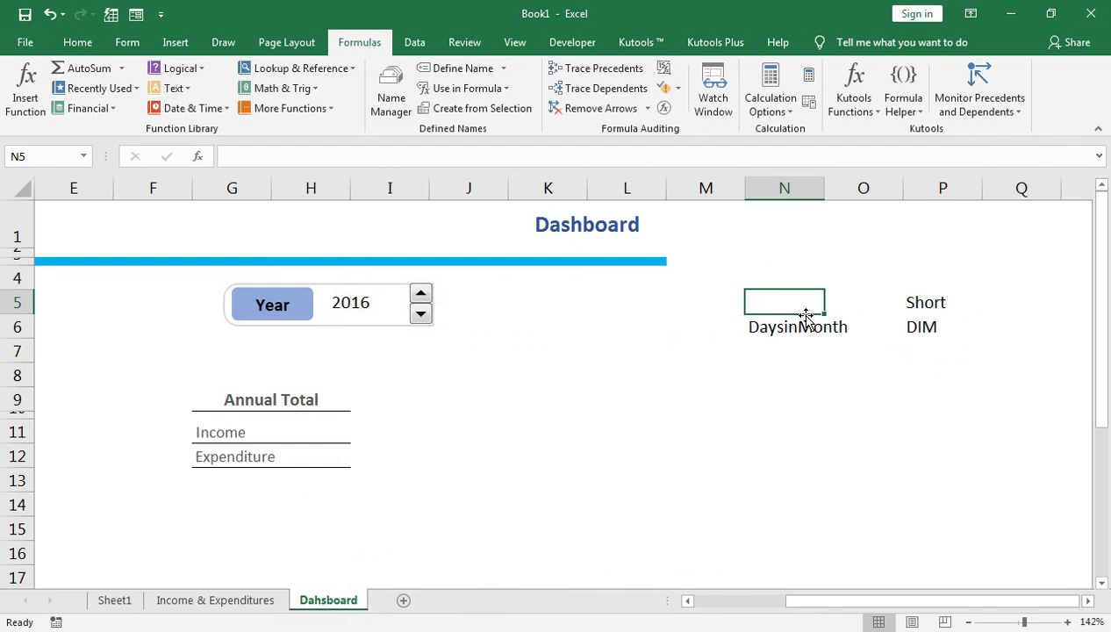
pyautogui.write('Define')
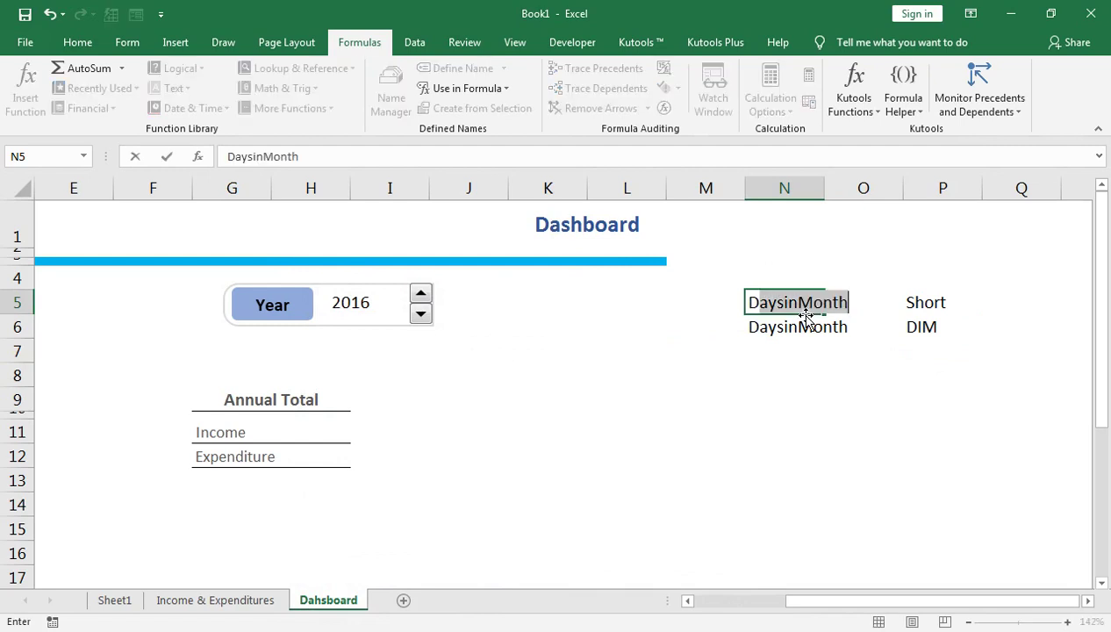
pyautogui.write(' Name')
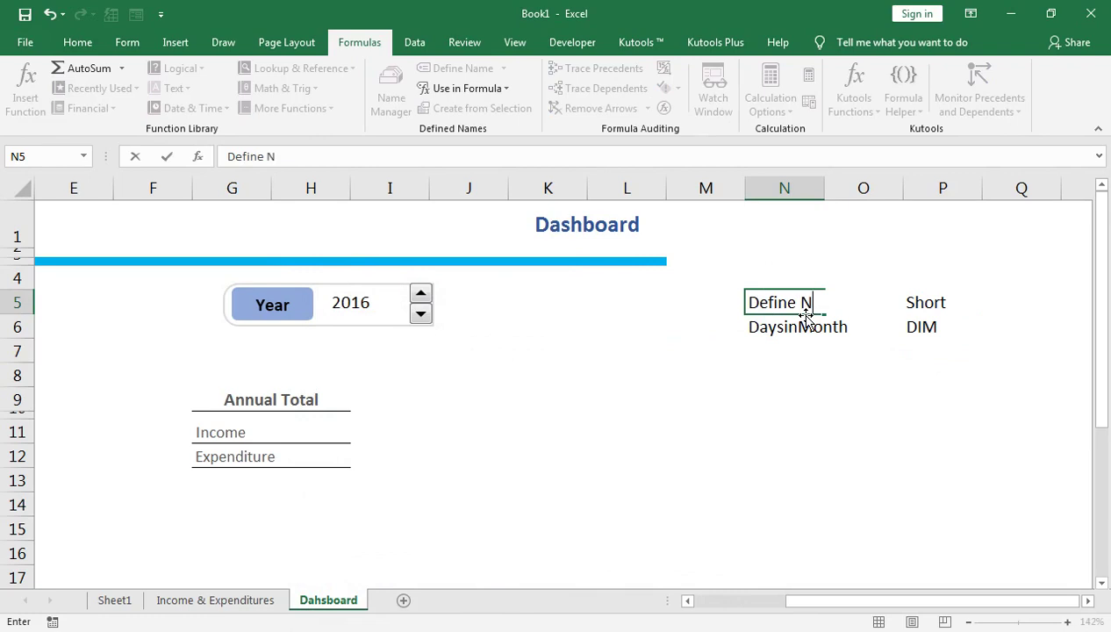
pyautogui.press('Return')
# Add a row to the name list with Datemonthend in N7 and its short name DME in P7
pyautogui.press('Return')
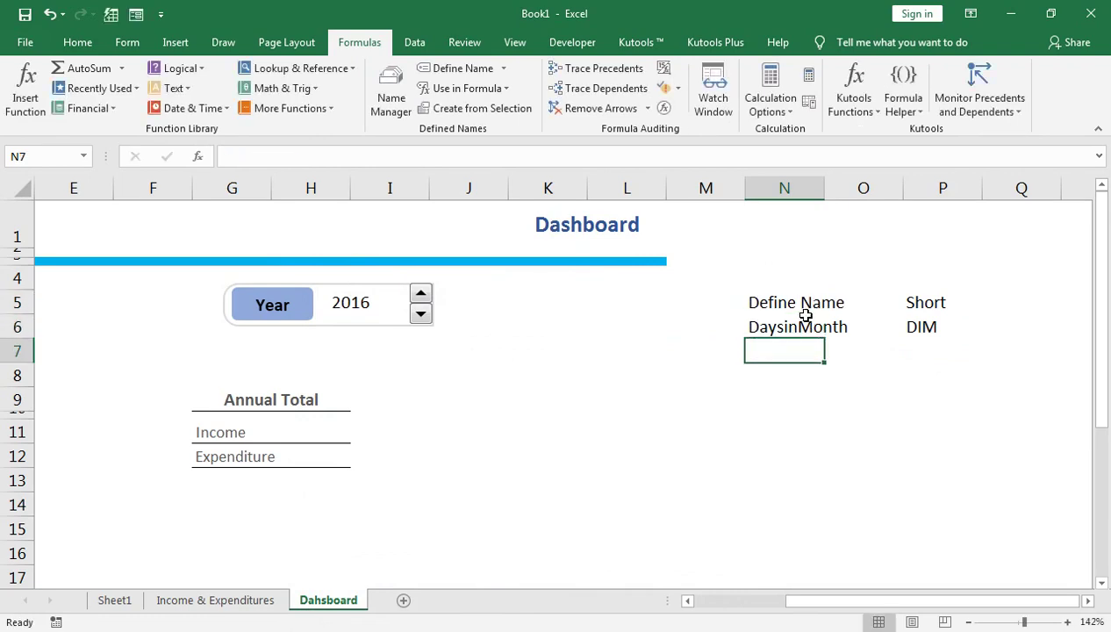
pyautogui.write('Datemonth')
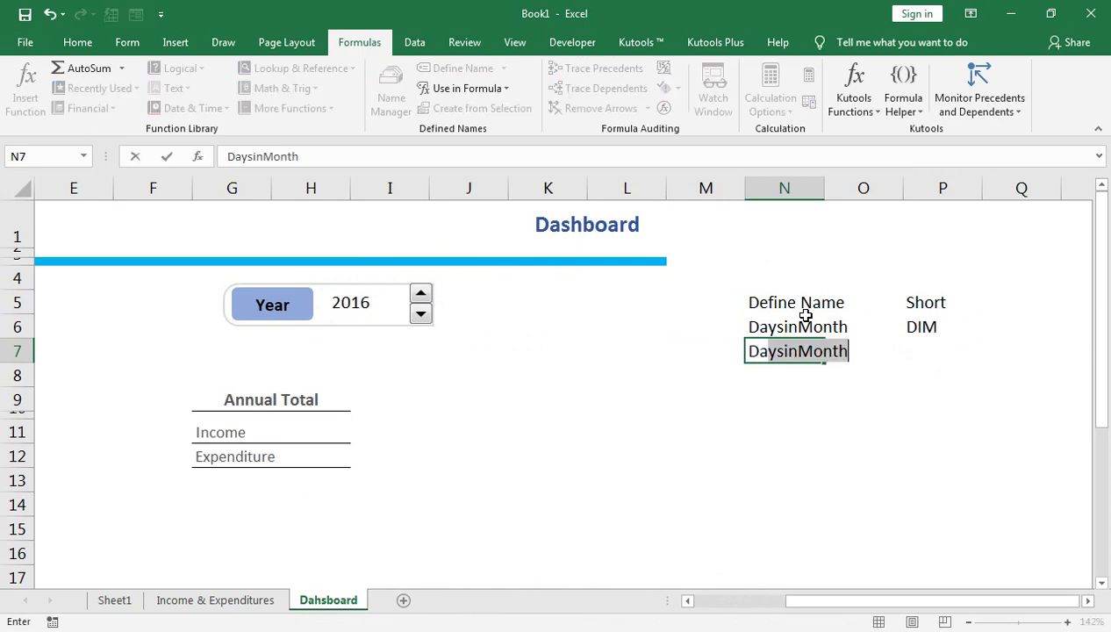
pyautogui.write('end')
pyautogui.press('Tab')
pyautogui.press('Tab')
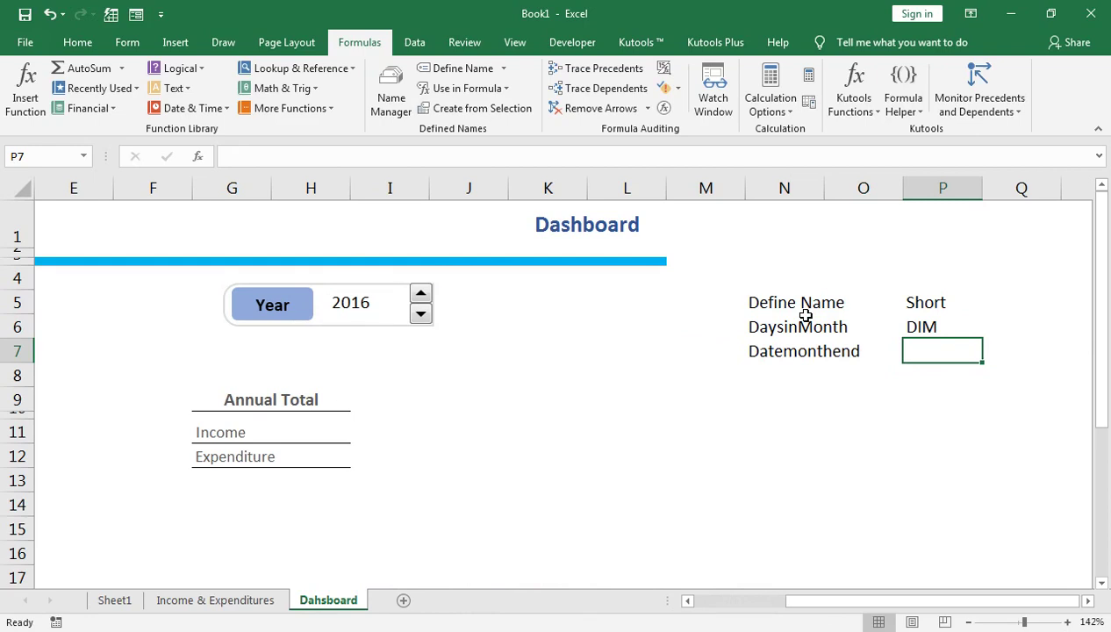
pyautogui.write('DME')
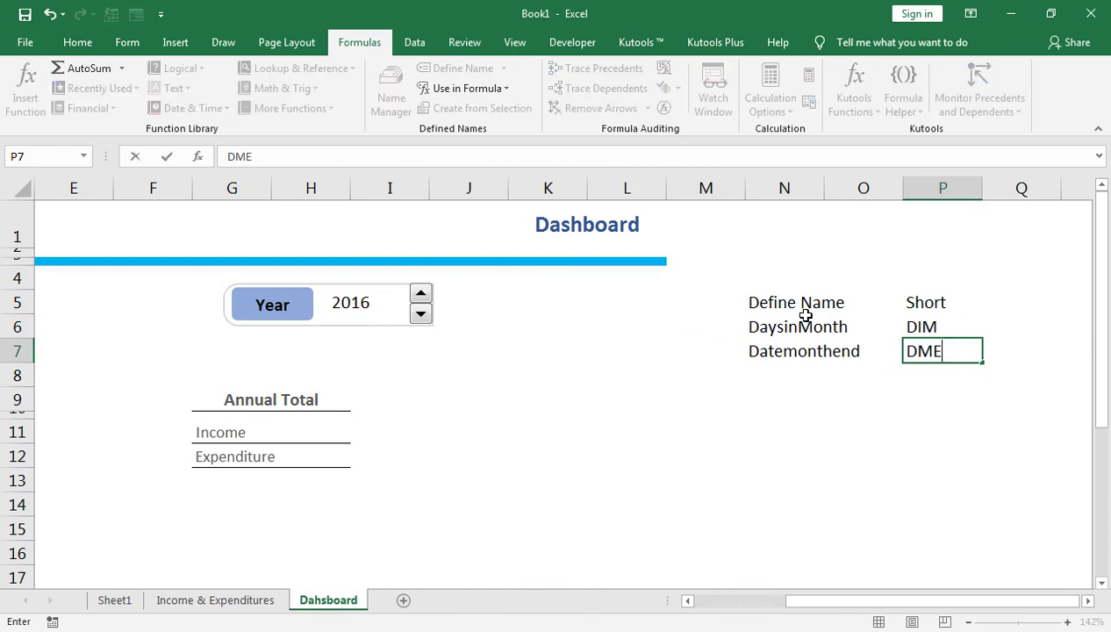
pyautogui.press('Return')
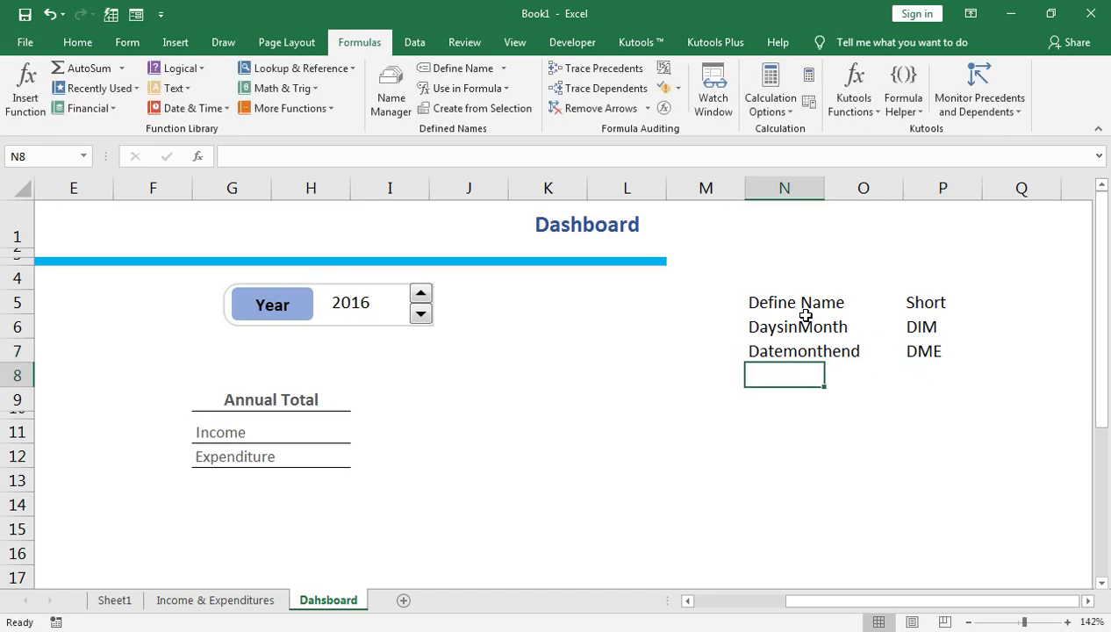
# Enter Datemonthstart in N8 and go to P8, its cell in the Short column
pyautogui.write('Date')
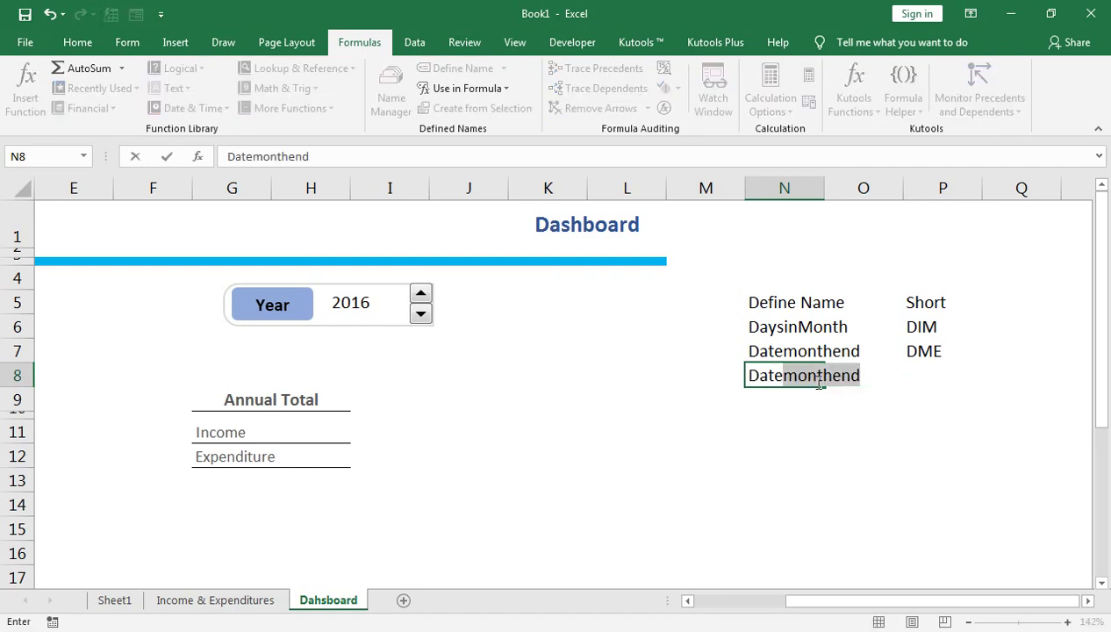
pyautogui.write('month')
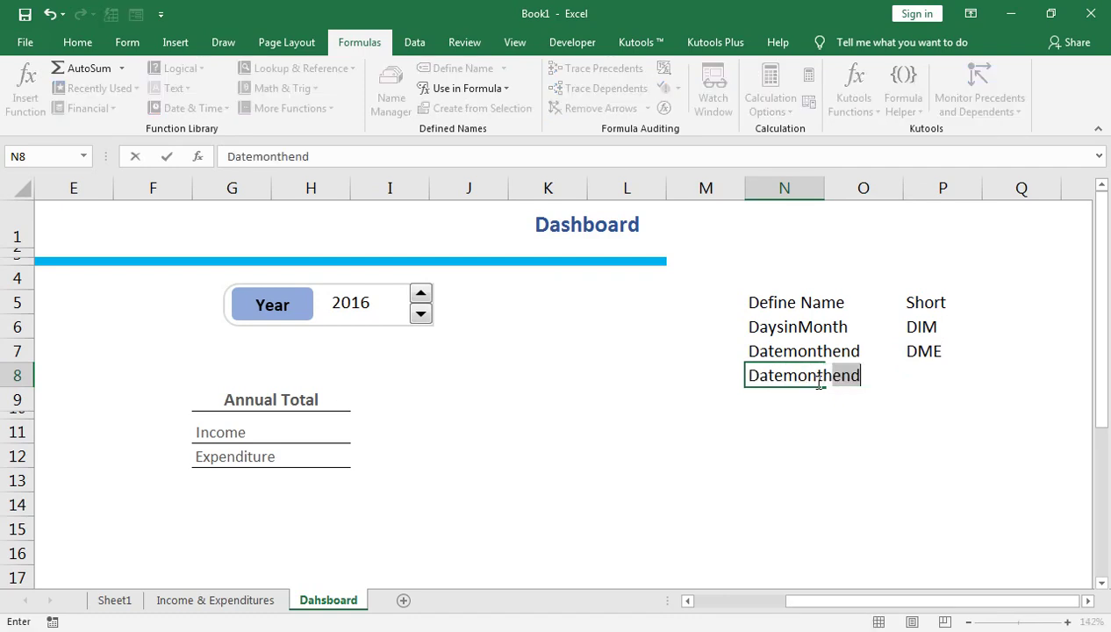
pyautogui.write('sta')
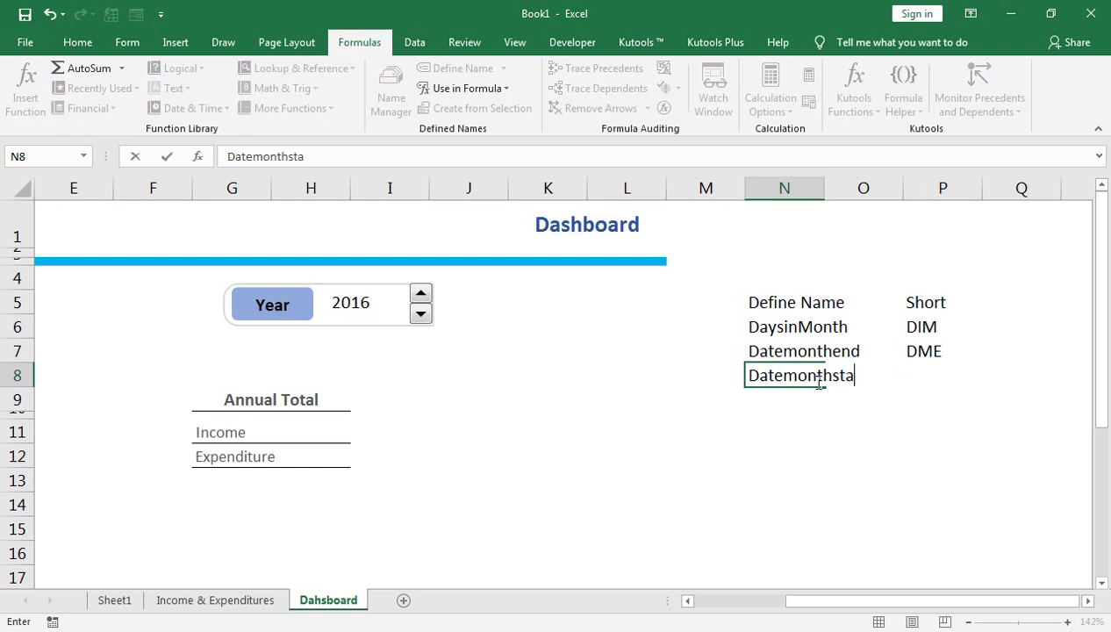
pyautogui.press('Return')
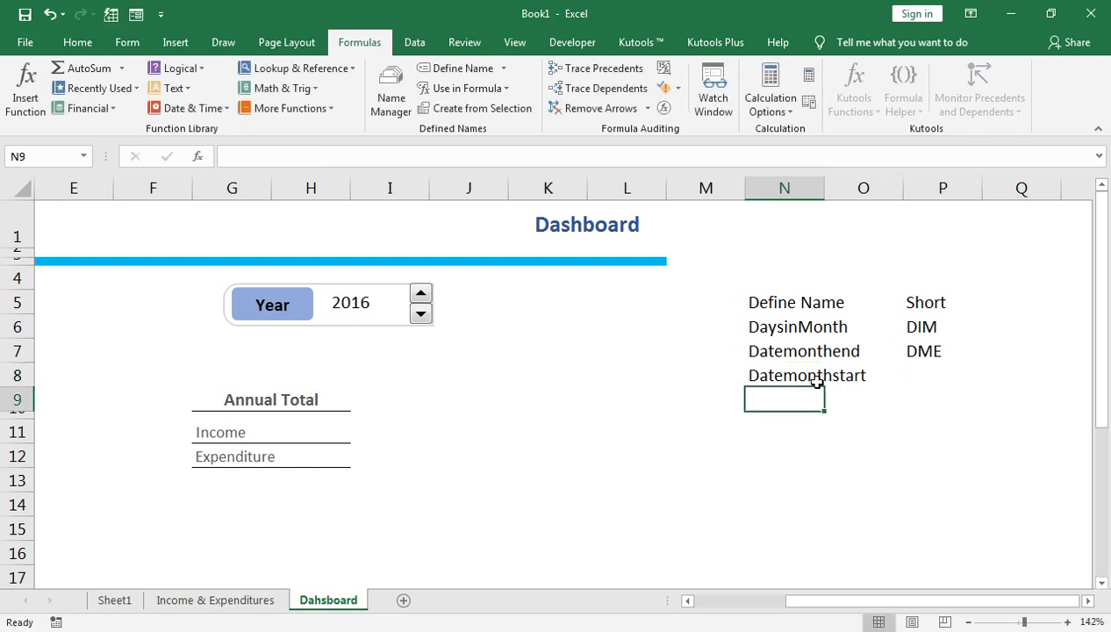
pyautogui.click(817, 381)
pyautogui.press('Right')
pyautogui.press('Right')
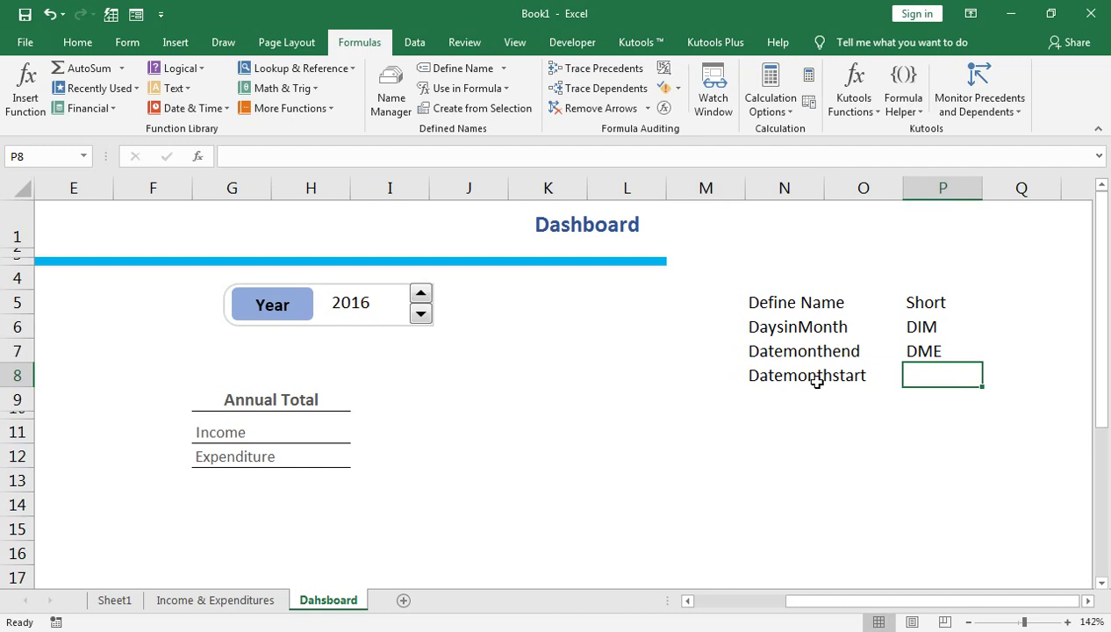
# Enter DMS as the short name for Datemonthstart in cell P8
pyautogui.write('DMS')
pyautogui.press('Return')
pyautogui.press('Up')
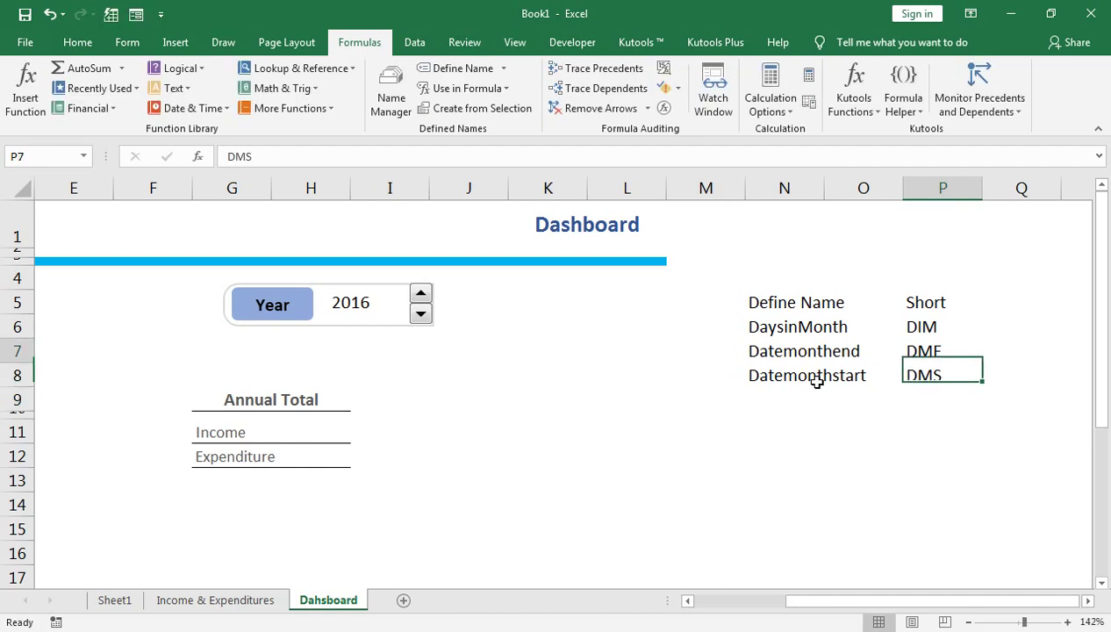
# Make the Define Name and Short headers in N5:P5 bold and left-aligned
pyautogui.press('Up')
pyautogui.press('Up')
pyautogui.hotkey('shift', 'Left')
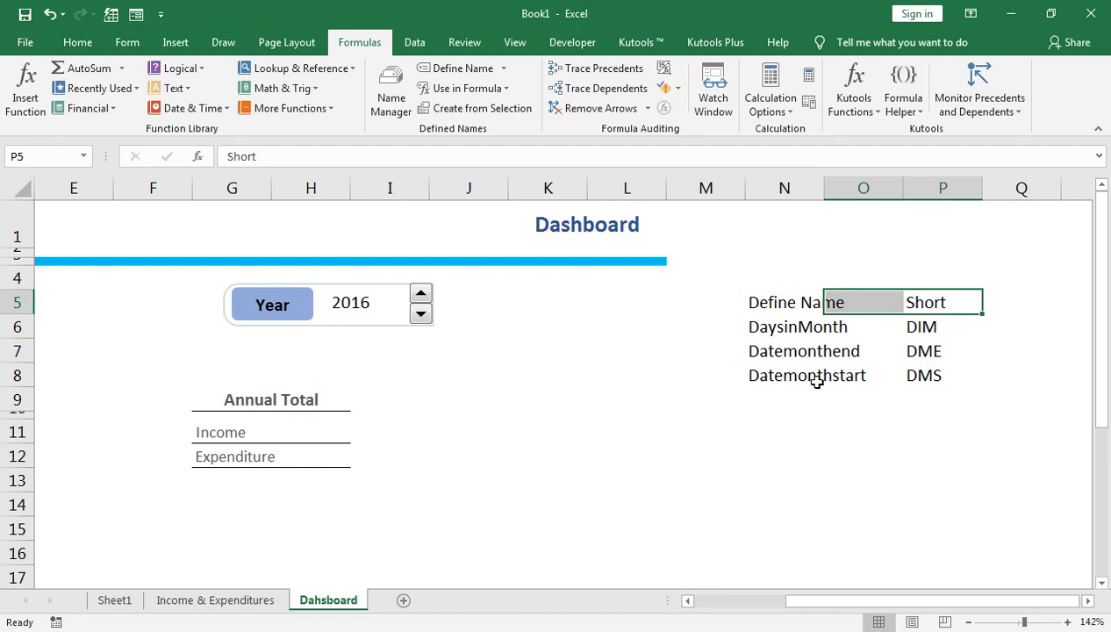
pyautogui.hotkey('shift', 'Left')
pyautogui.click(78, 42)
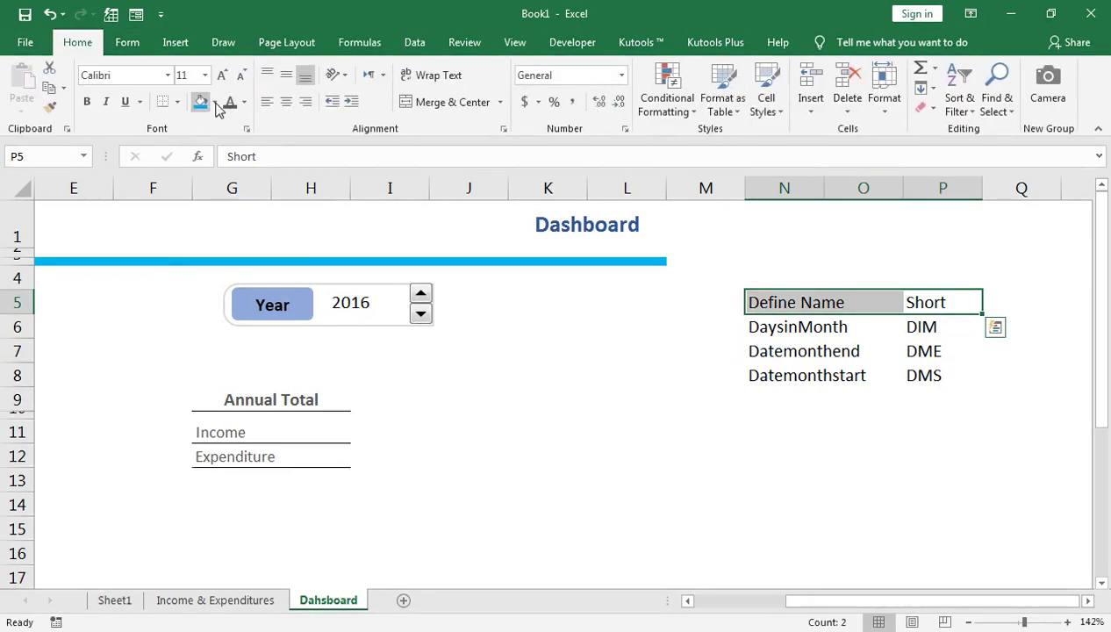
pyautogui.click(286, 102)
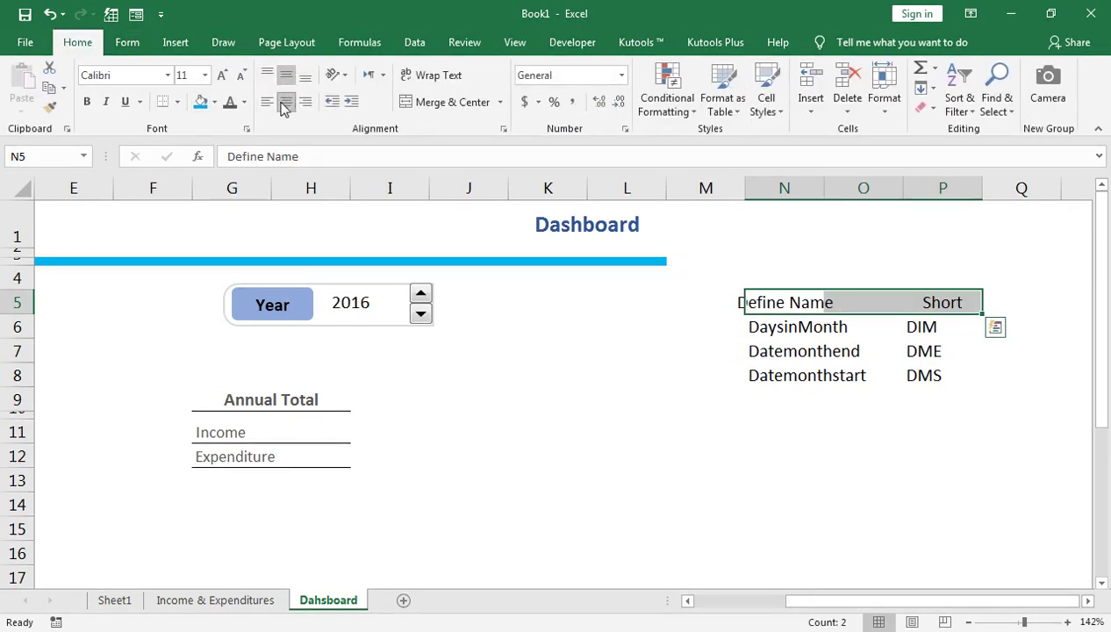
pyautogui.click(267, 102)
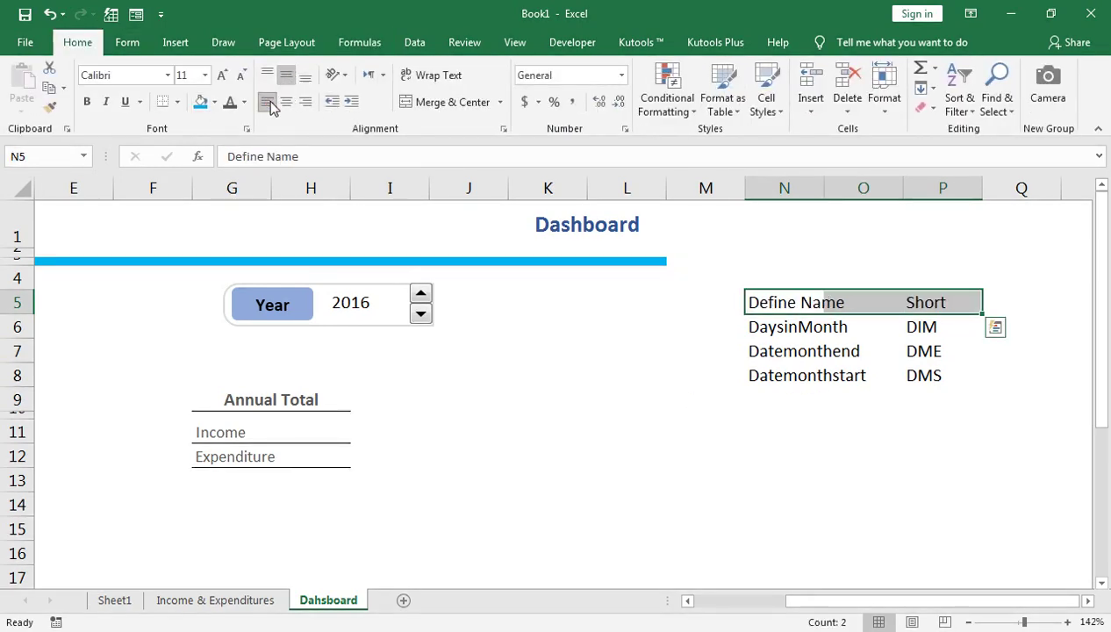
pyautogui.click(88, 103)
pyautogui.click(864, 351)
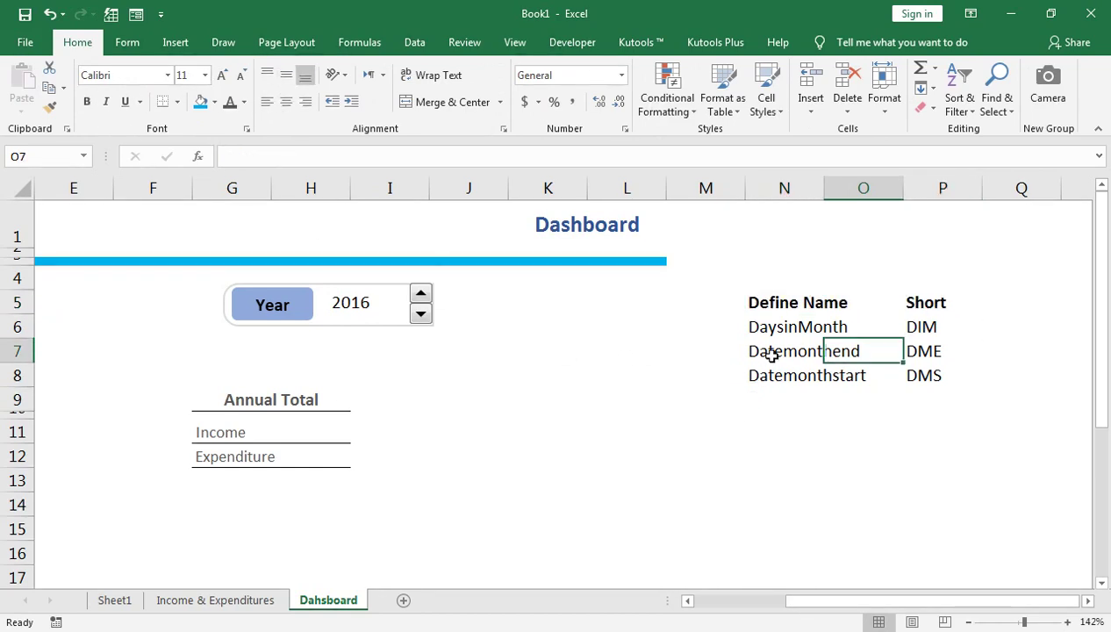
pyautogui.click(442, 448)
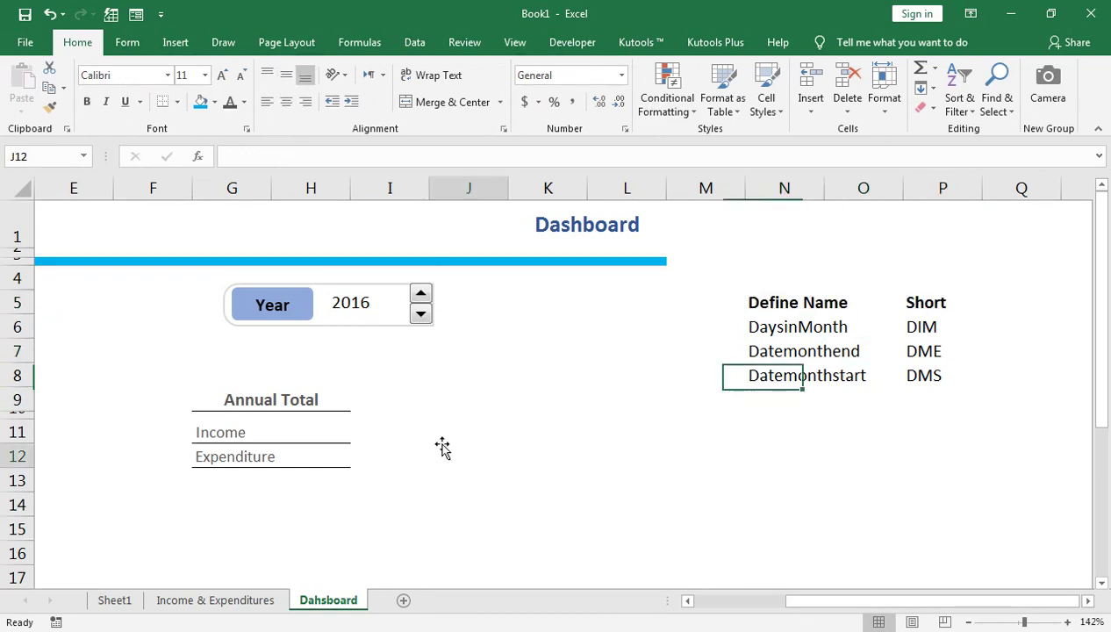
pyautogui.press('Left')
pyautogui.press('Left')
pyautogui.press('Left')
pyautogui.press('Left')
pyautogui.press('Left')
pyautogui.press('Left')
pyautogui.press('Left')
pyautogui.press('Left')
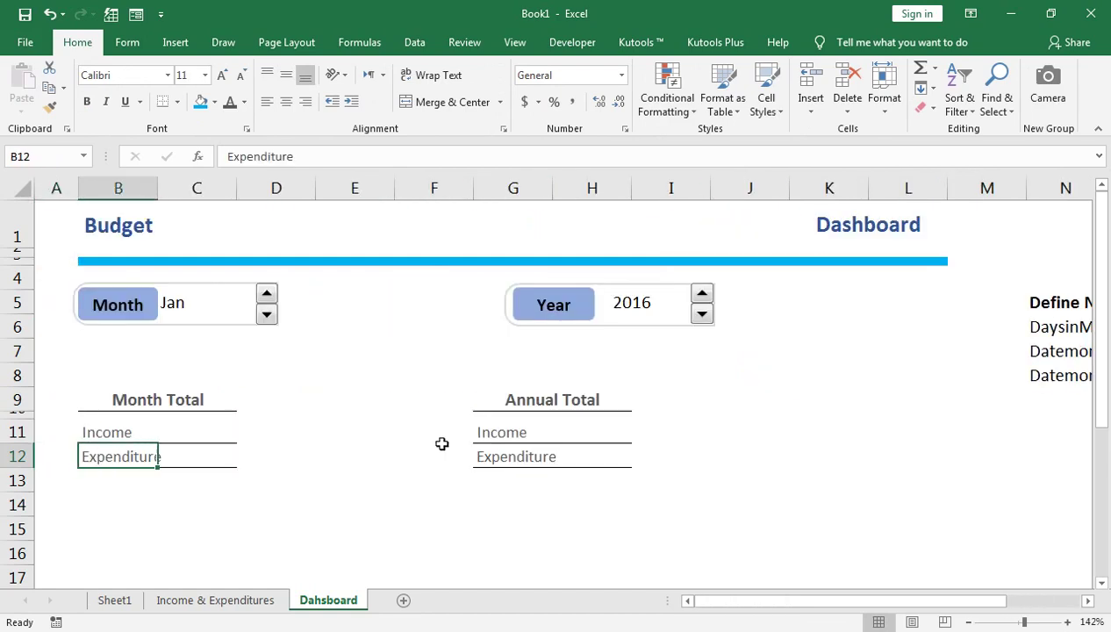
pyautogui.press('Right')
pyautogui.press('Right')
pyautogui.press('Right')
pyautogui.press('Up')
pyautogui.press('Left')
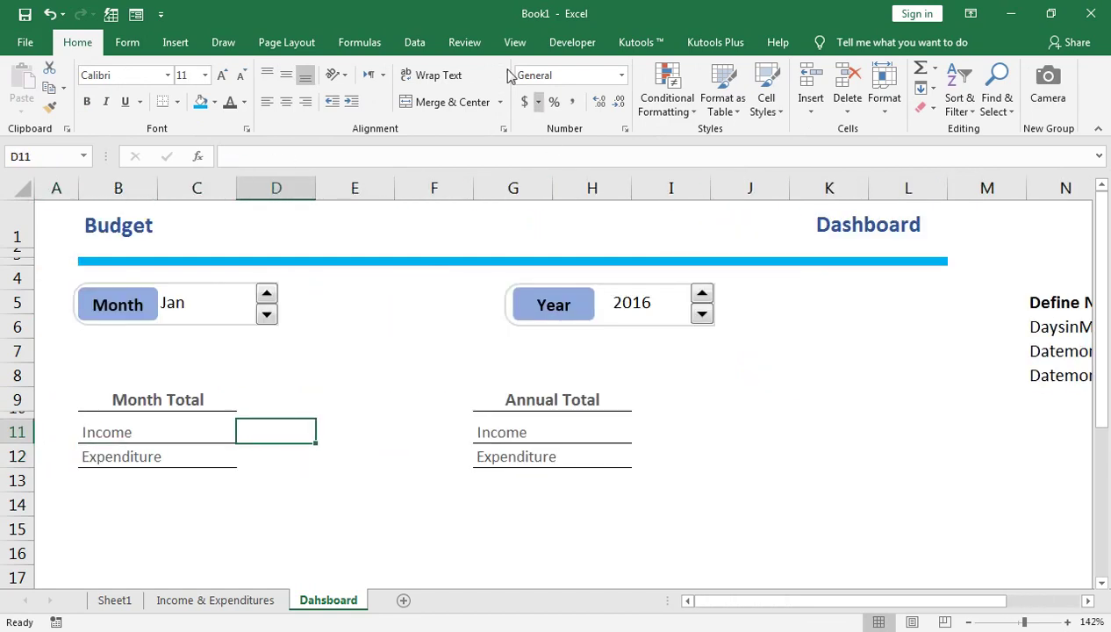
# Start a new workbook-scoped defined name called DME in the Name Manager
pyautogui.click(343, 43)
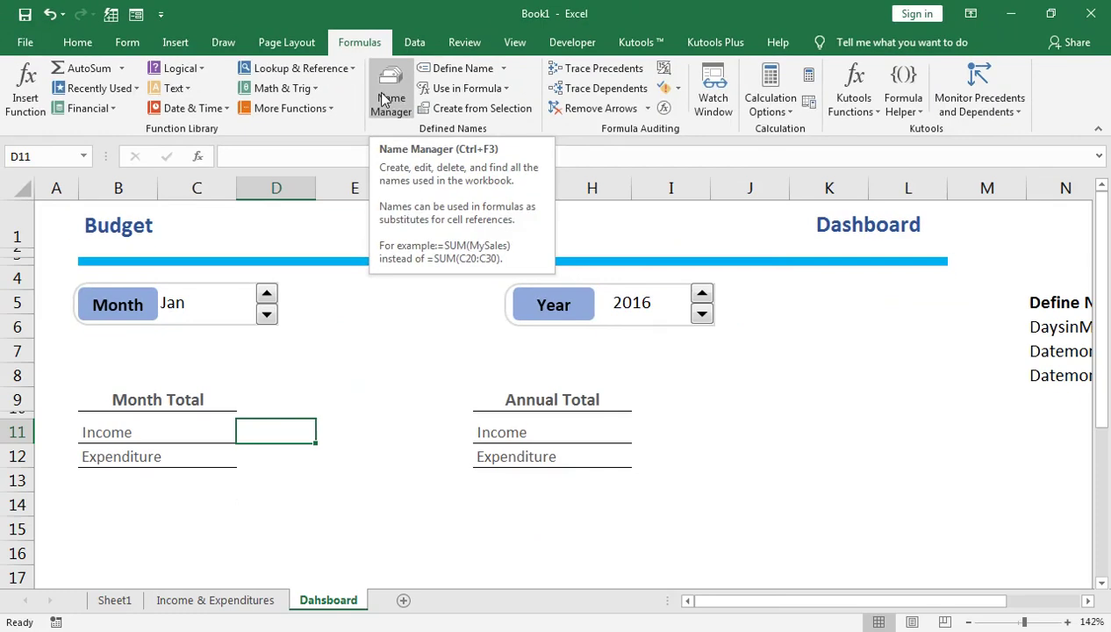
pyautogui.click(555, 189)
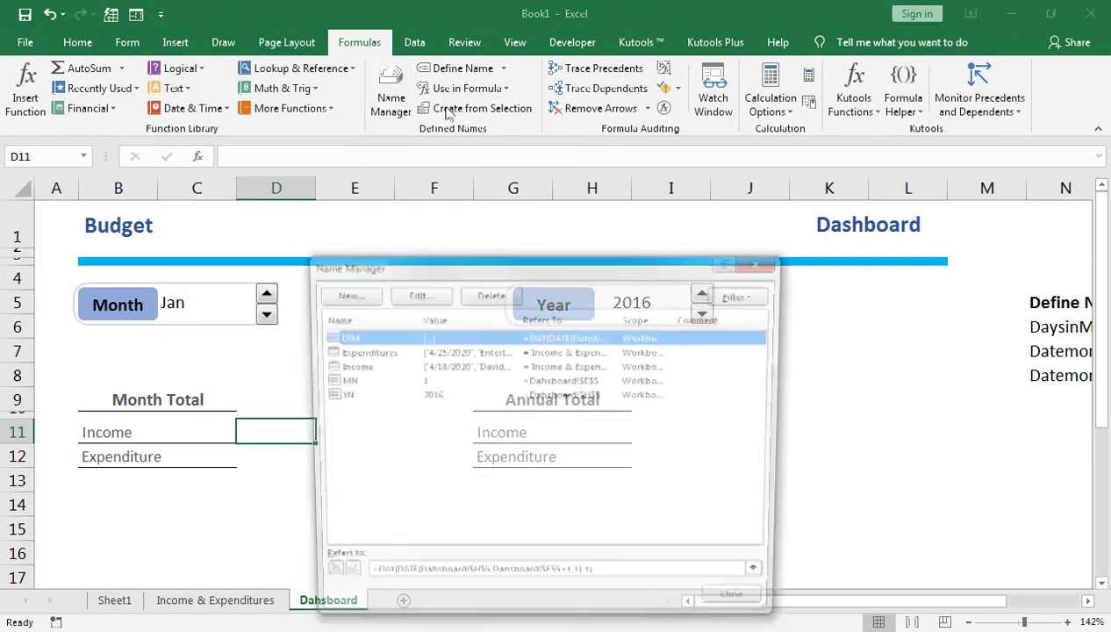
pyautogui.moveTo(602, 265); pyautogui.dragTo(734, 229)
pyautogui.click(474, 256)
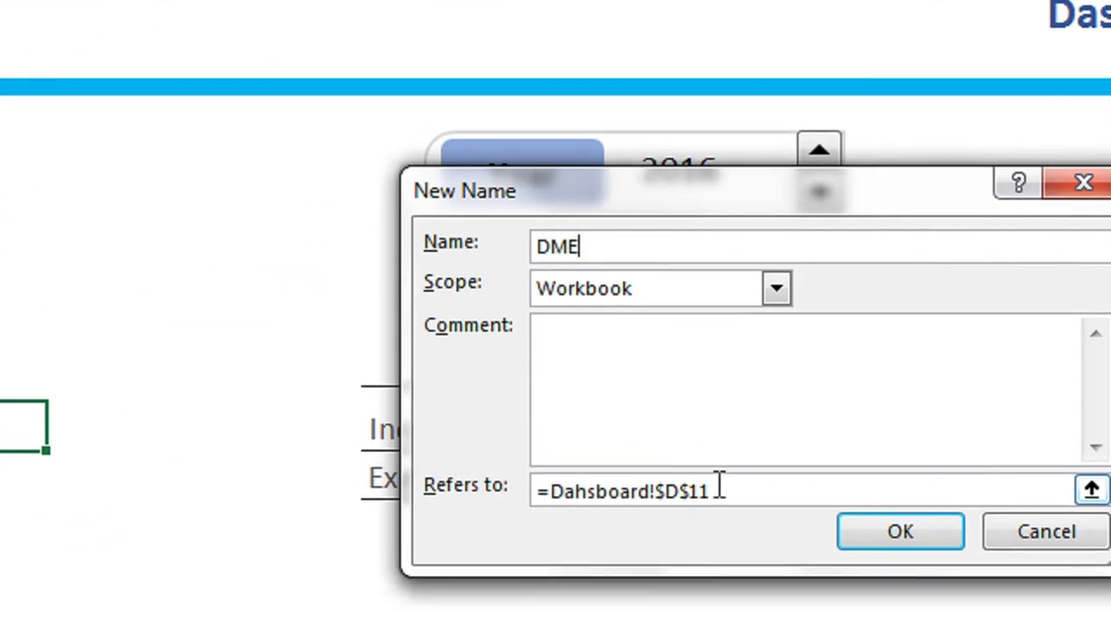
# Replace the DME name's default reference with =Date(YN,MN,DIM) and save the name
pyautogui.click(719, 548)
pyautogui.press('BackSpace')
pyautogui.press('BackSpace')
pyautogui.press('BackSpace')
pyautogui.press('BackSpace')
pyautogui.press('BackSpace')
pyautogui.press('BackSpace')
pyautogui.press('BackSpace')
pyautogui.press('BackSpace')
pyautogui.press('BackSpace')
pyautogui.press('BackSpace')
pyautogui.press('BackSpace')
pyautogui.press('BackSpace')
pyautogui.press('BackSpace')
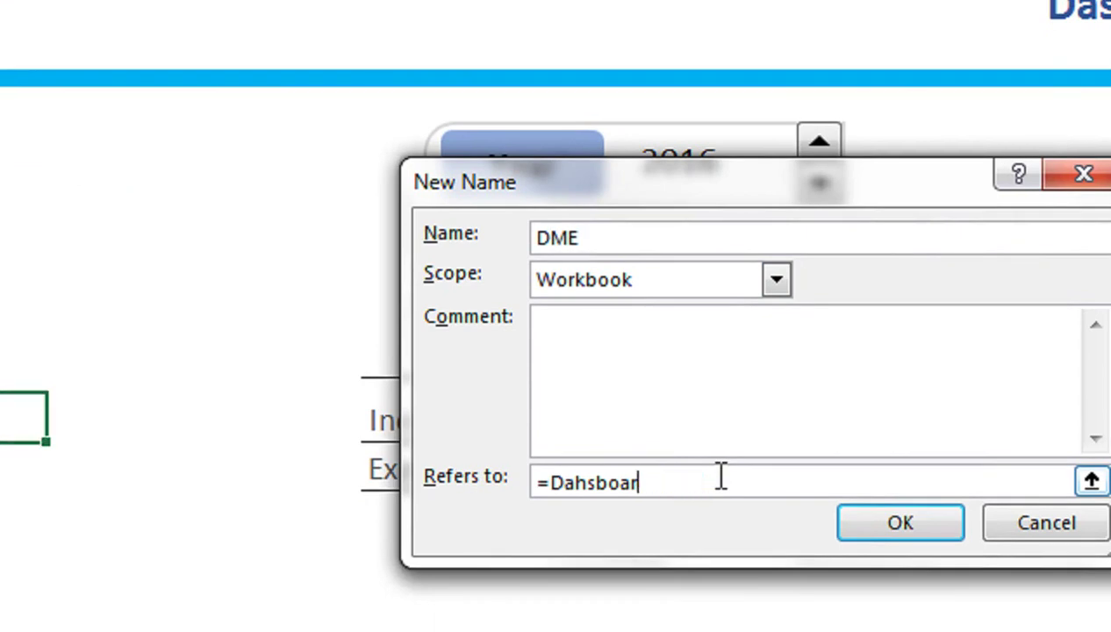
pyautogui.press('BackSpace')
pyautogui.write('a')
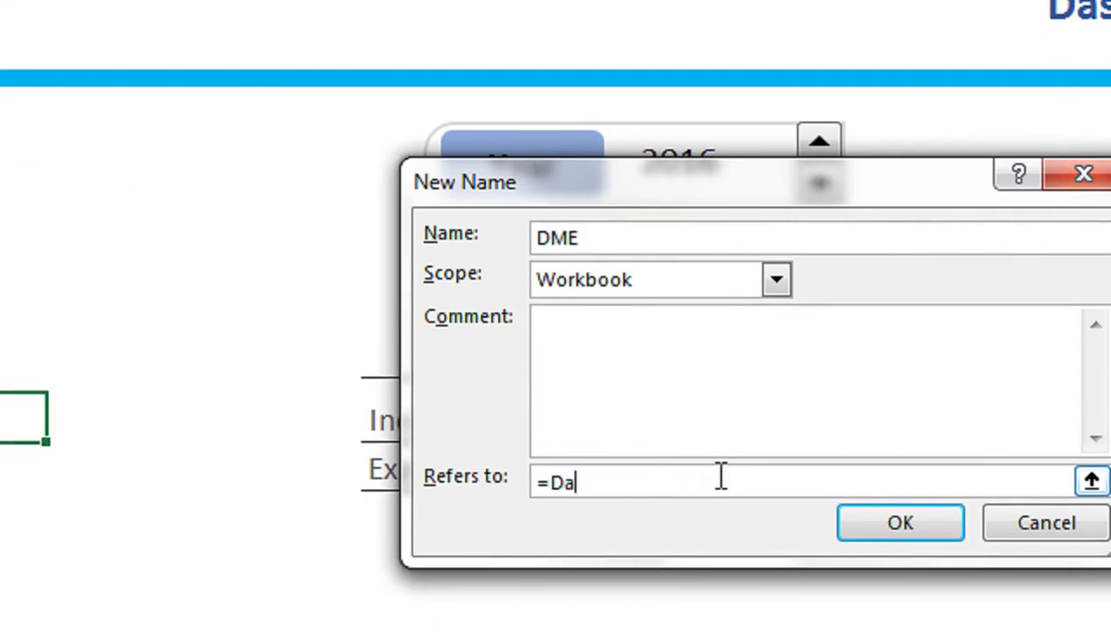
pyautogui.write('te(YN')
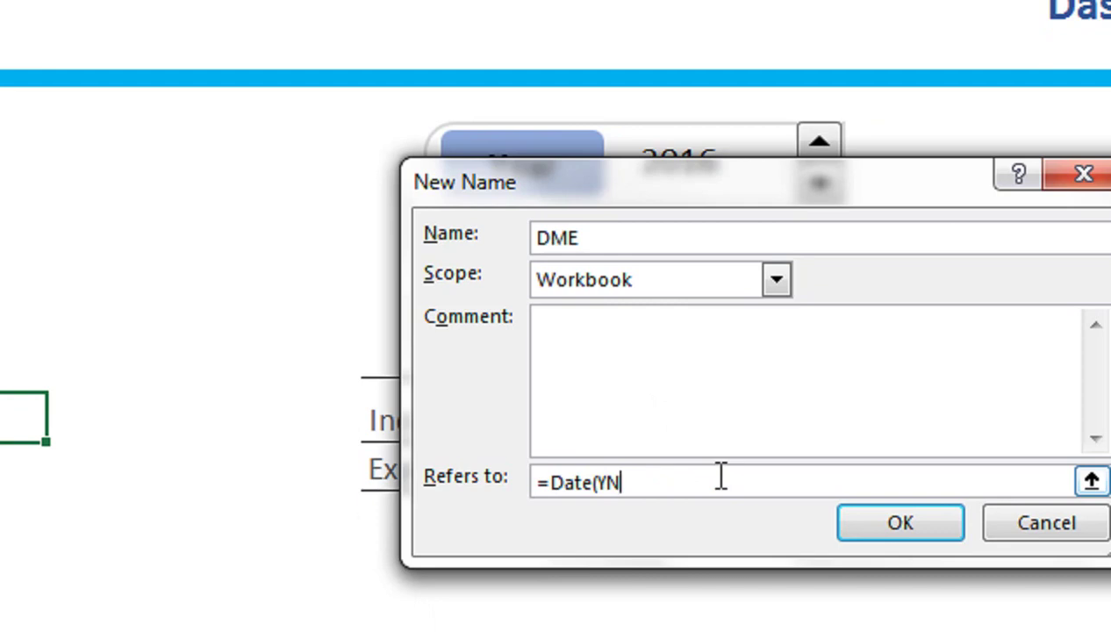
pyautogui.write(',MN')
pyautogui.write(',')
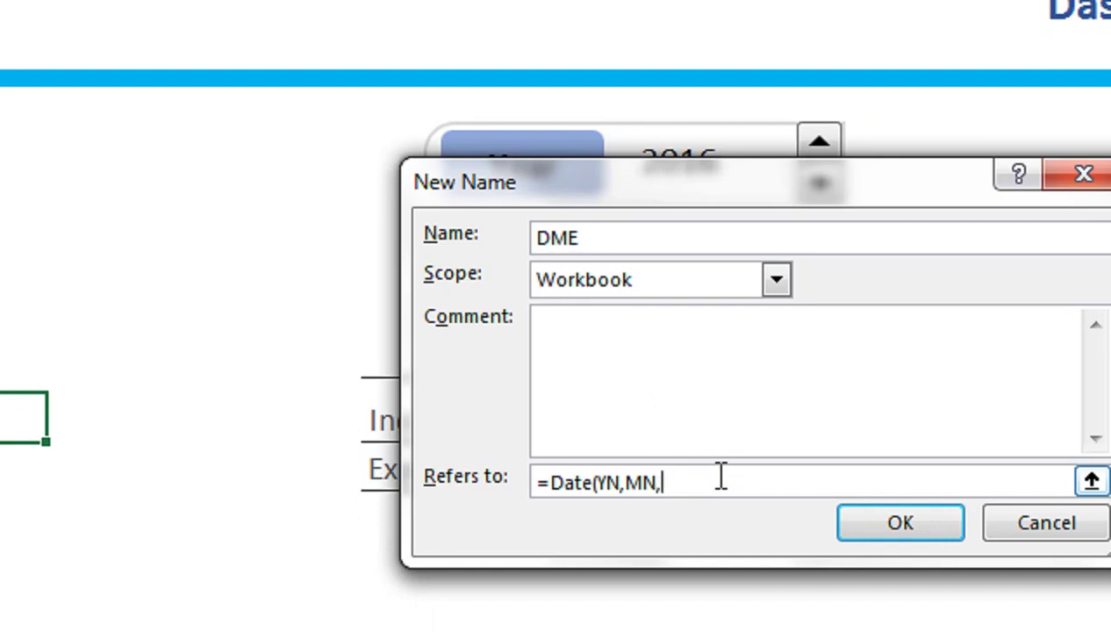
pyautogui.write('DIM')
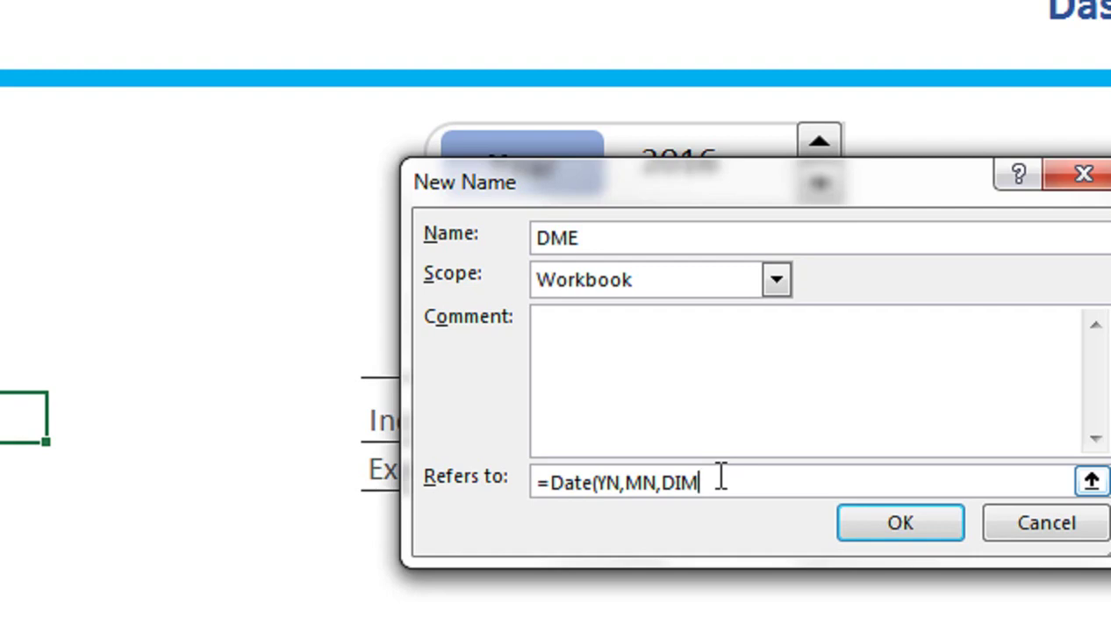
pyautogui.write(')')
pyautogui.click(551, 237)
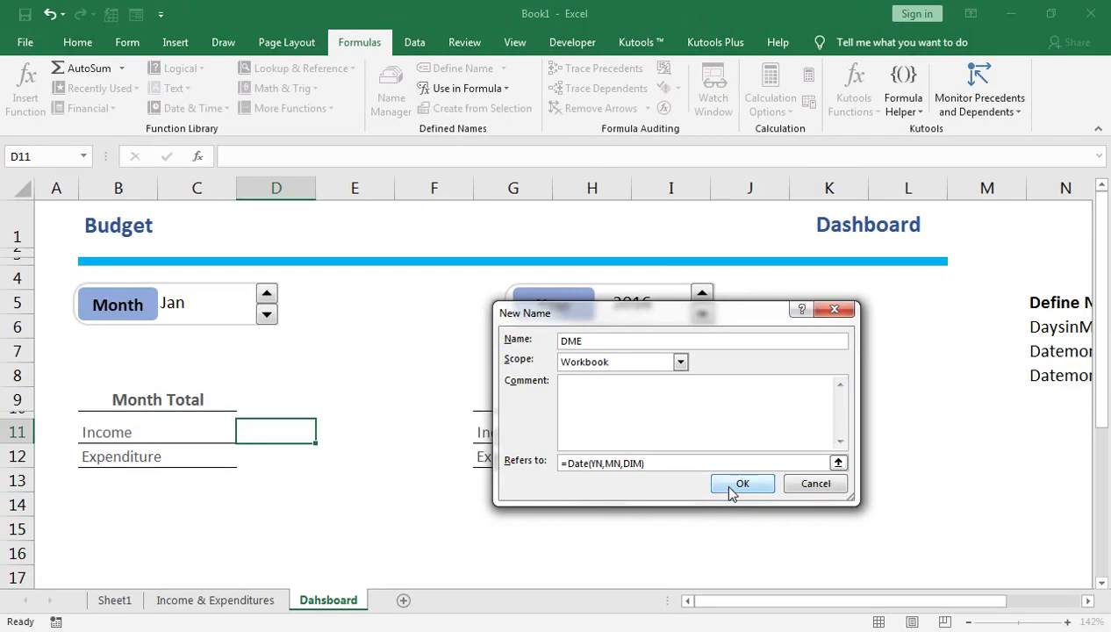
pyautogui.click(901, 432)
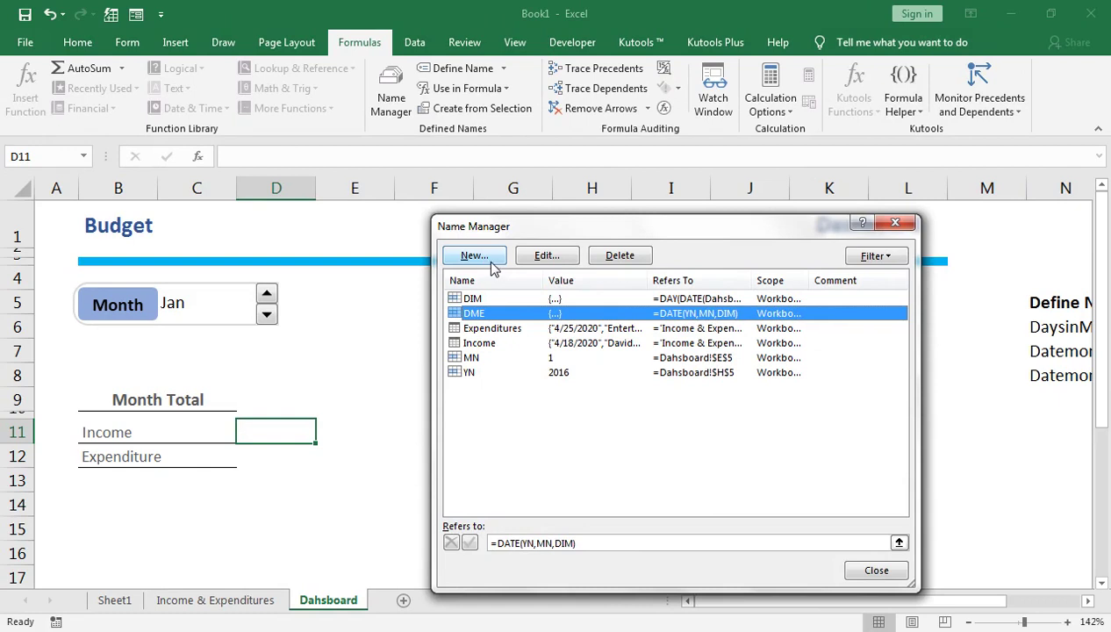
# Start another workbook-scoped defined name called DMS and clear its default cell reference
pyautogui.click(494, 266)
pyautogui.click(651, 464)
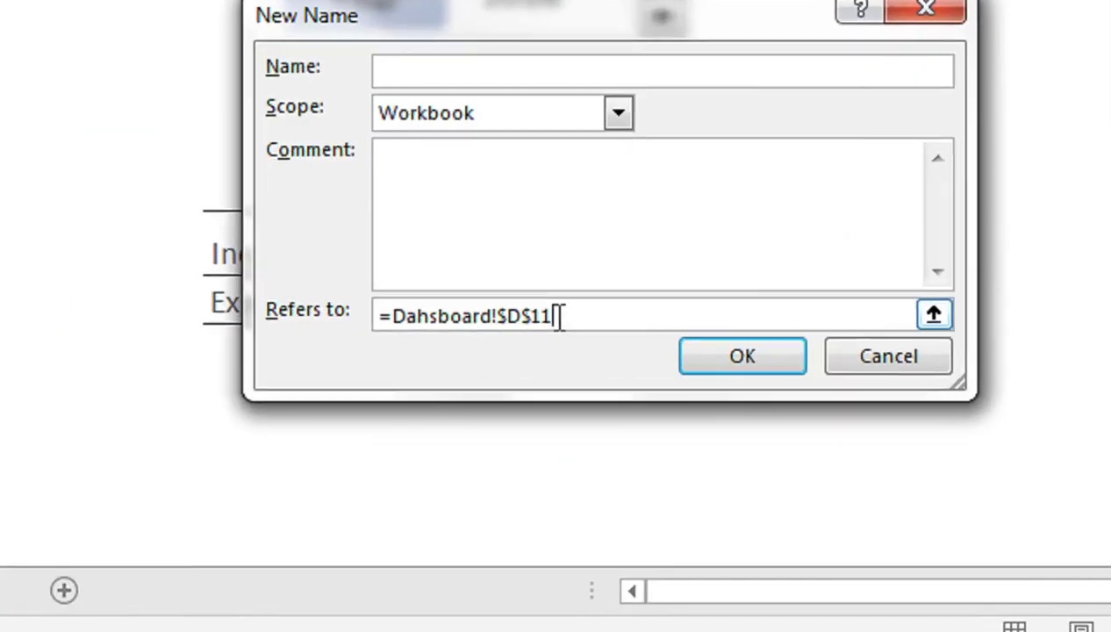
pyautogui.press('BackSpace')
pyautogui.press('BackSpace')
pyautogui.press('BackSpace')
pyautogui.press('BackSpace')
pyautogui.press('BackSpace')
pyautogui.press('BackSpace')
pyautogui.press('BackSpace')
pyautogui.press('BackSpace')
pyautogui.press('BackSpace')
pyautogui.press('BackSpace')
pyautogui.press('BackSpace')
pyautogui.press('BackSpace')
pyautogui.press('BackSpace')
pyautogui.press('BackSpace')
pyautogui.press('BackSpace')
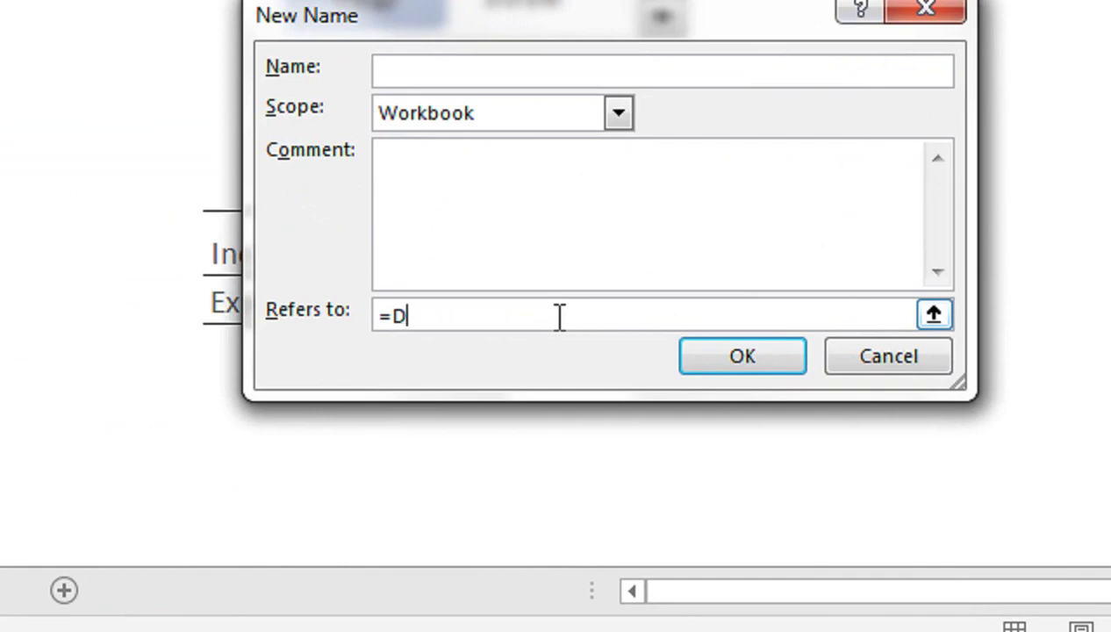
pyautogui.click(469, 69)
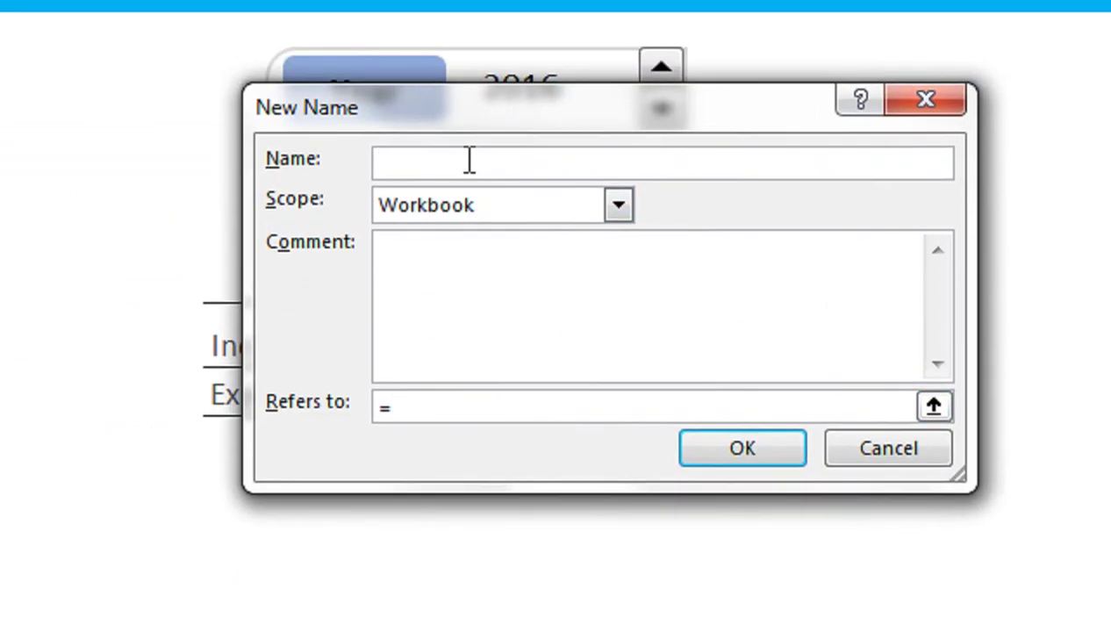
pyautogui.write('DMS')
# Begin the DMS name's reference formula with =Date(Yn,MN
pyautogui.click(470, 400)
pyautogui.write('Date')
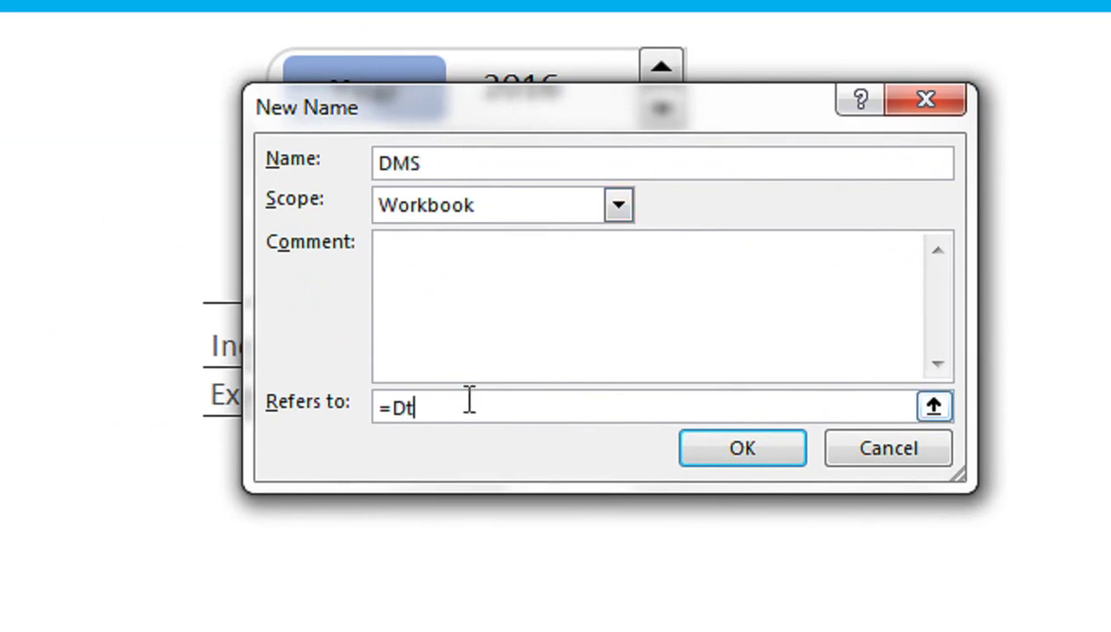
pyautogui.write('(')
pyautogui.write('Yn,Mn')
pyautogui.press('BackSpace')
pyautogui.write('N')
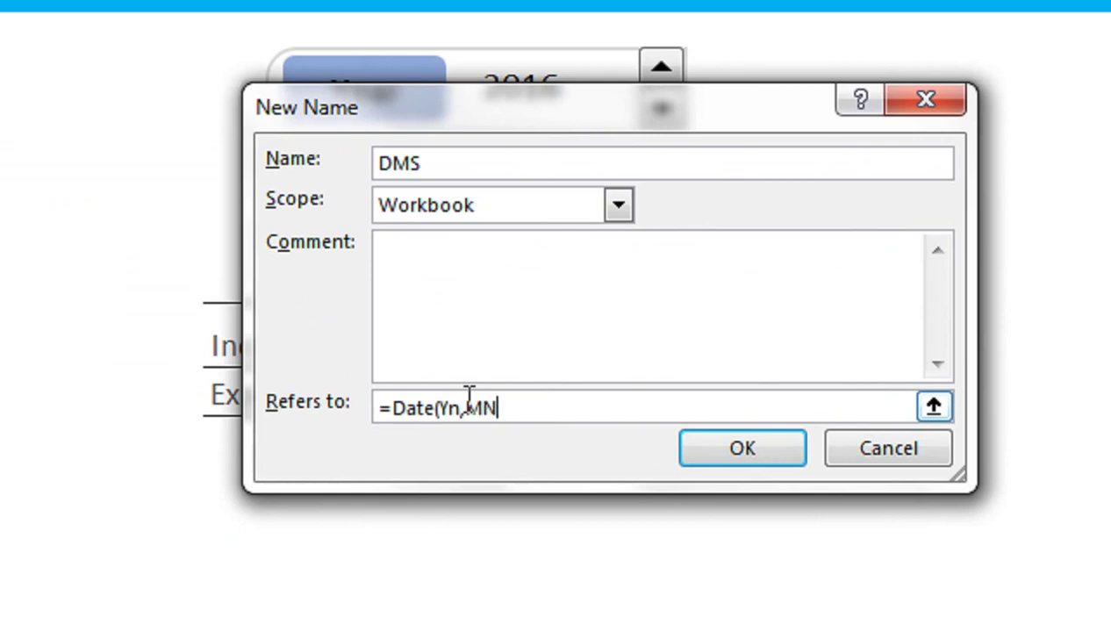
pyautogui.click(469, 397)
pyautogui.write('Dahsboard!$C$11')
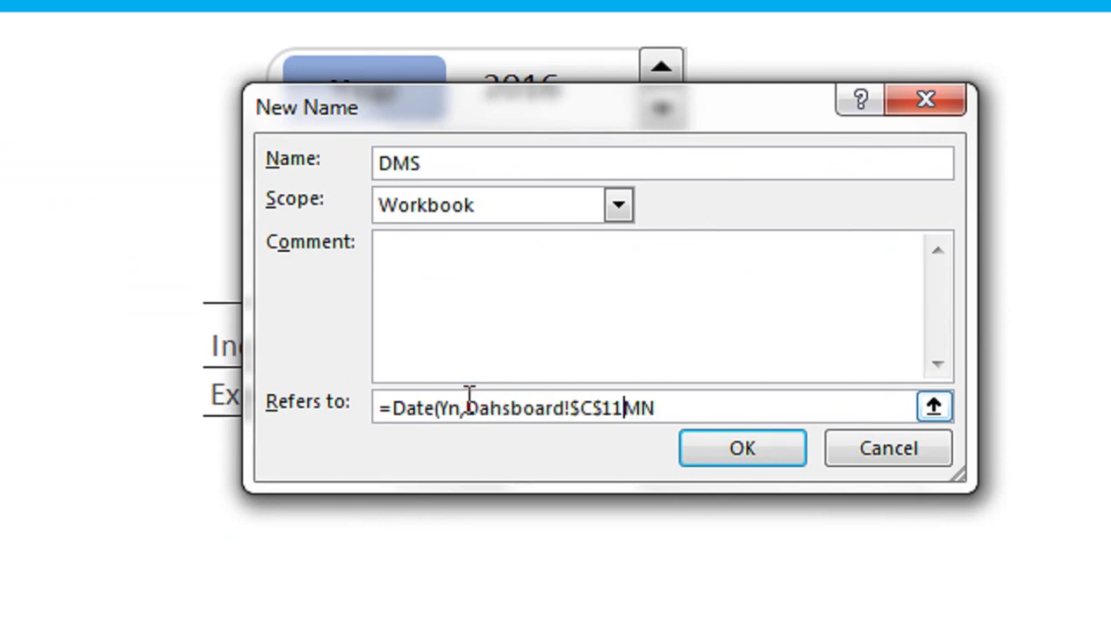
pyautogui.press('BackSpace')
pyautogui.press('BackSpace')
pyautogui.press('BackSpace')
pyautogui.press('BackSpace')
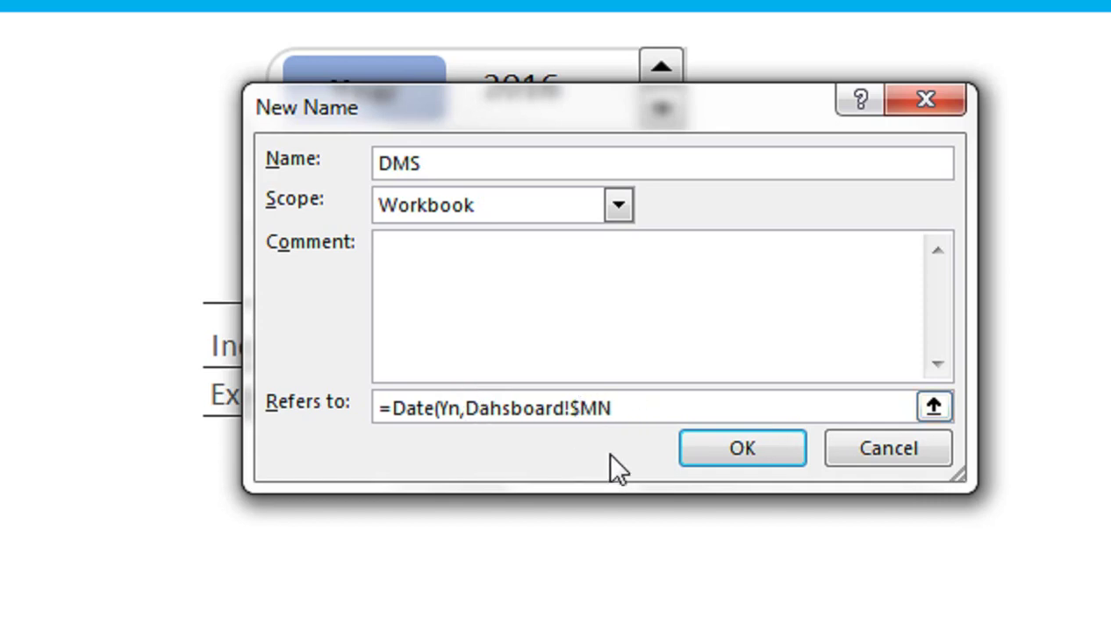
pyautogui.press('BackSpace')
pyautogui.press('BackSpace')
pyautogui.press('BackSpace')
pyautogui.press('BackSpace')
pyautogui.press('BackSpace')
pyautogui.press('BackSpace')
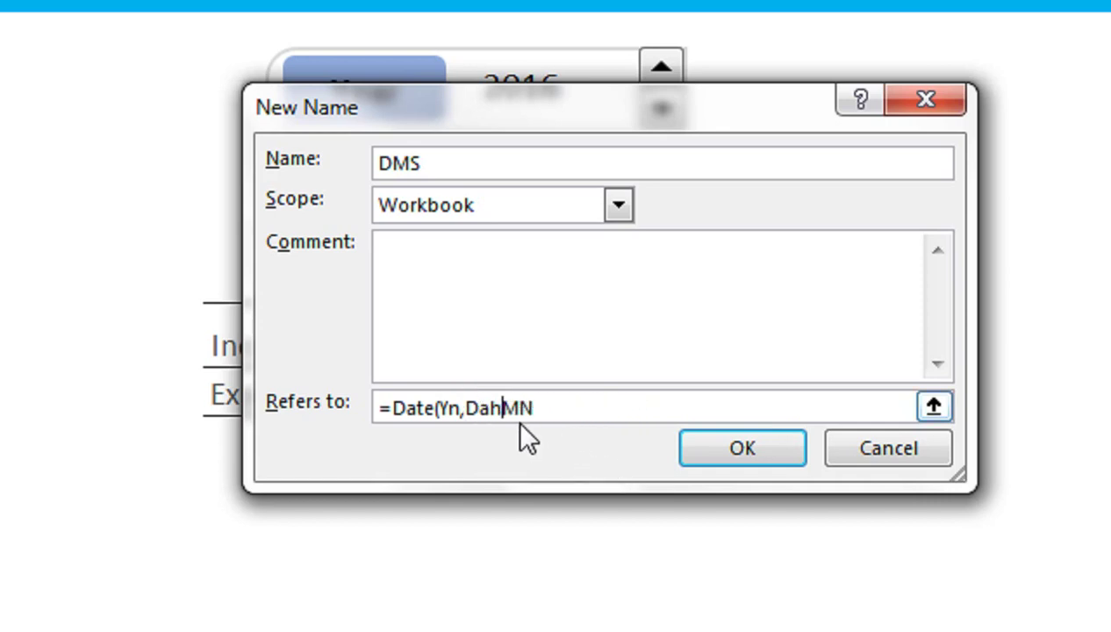
pyautogui.press('BackSpace')
# Correct and complete the DMS reference as =Date(YN,MN,1), save the name and close the Name Manager
pyautogui.press('BackSpace')
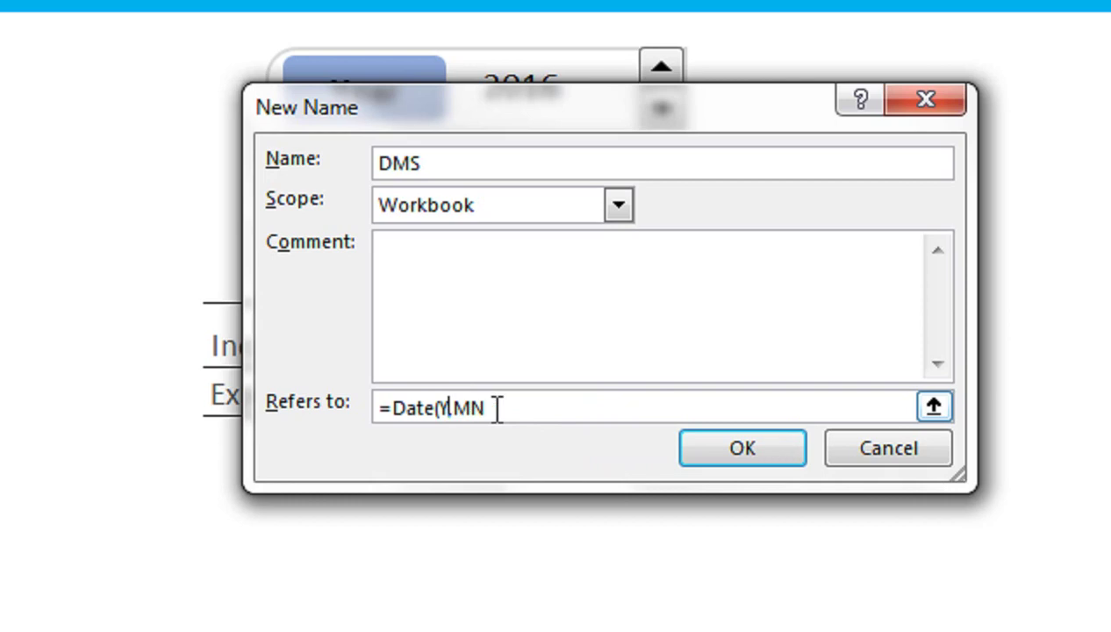
pyautogui.write('N')
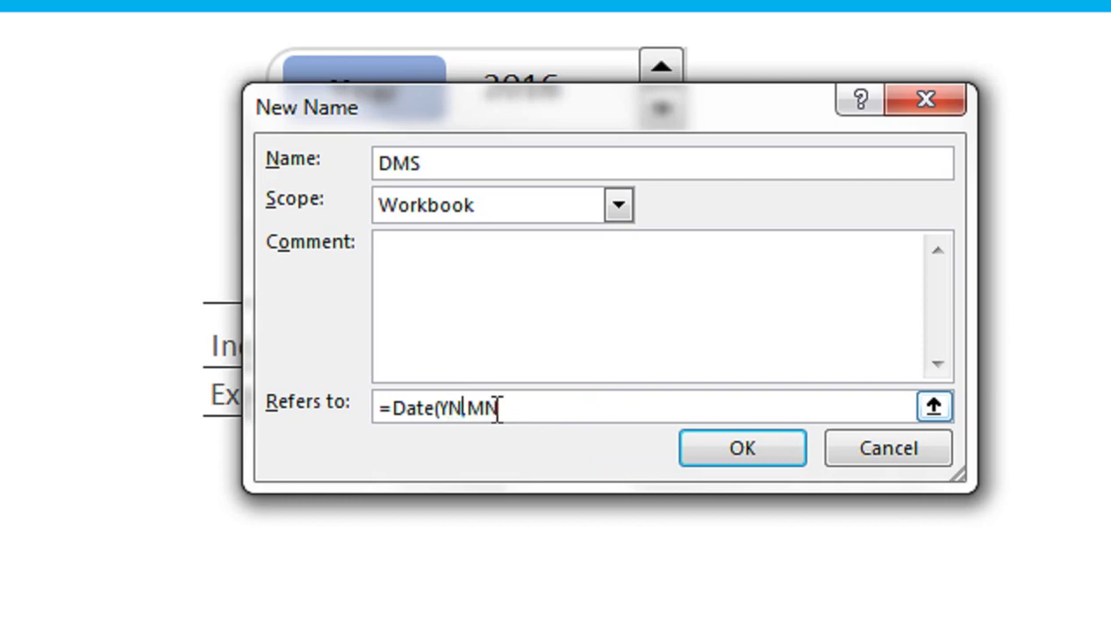
pyautogui.click(538, 408)
pyautogui.write(',1)')
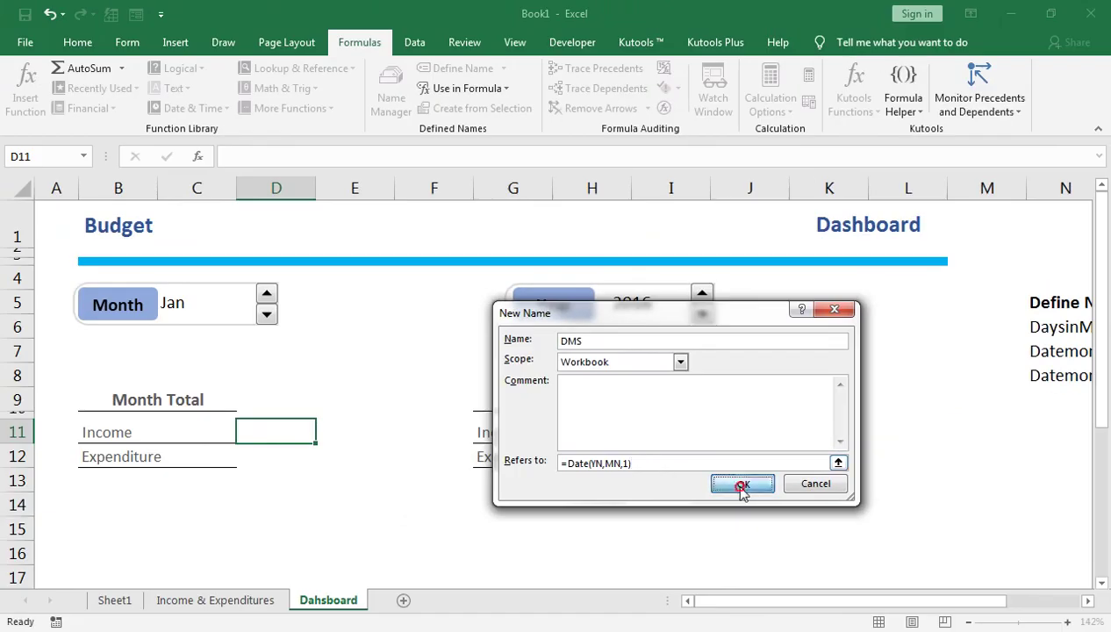
pyautogui.click(742, 448)
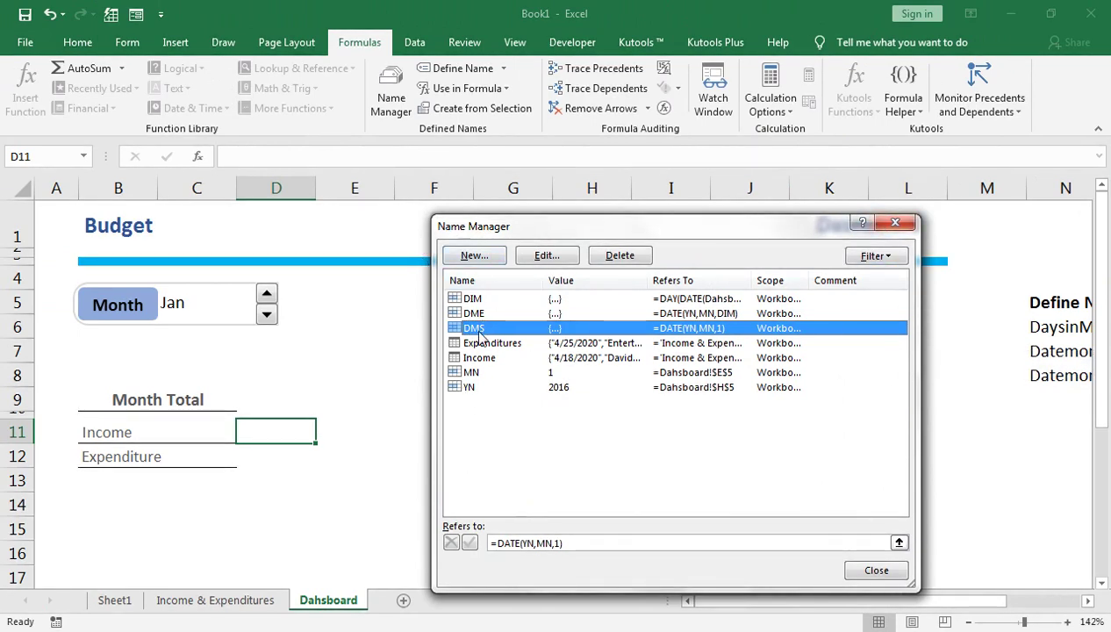
pyautogui.click(895, 223)
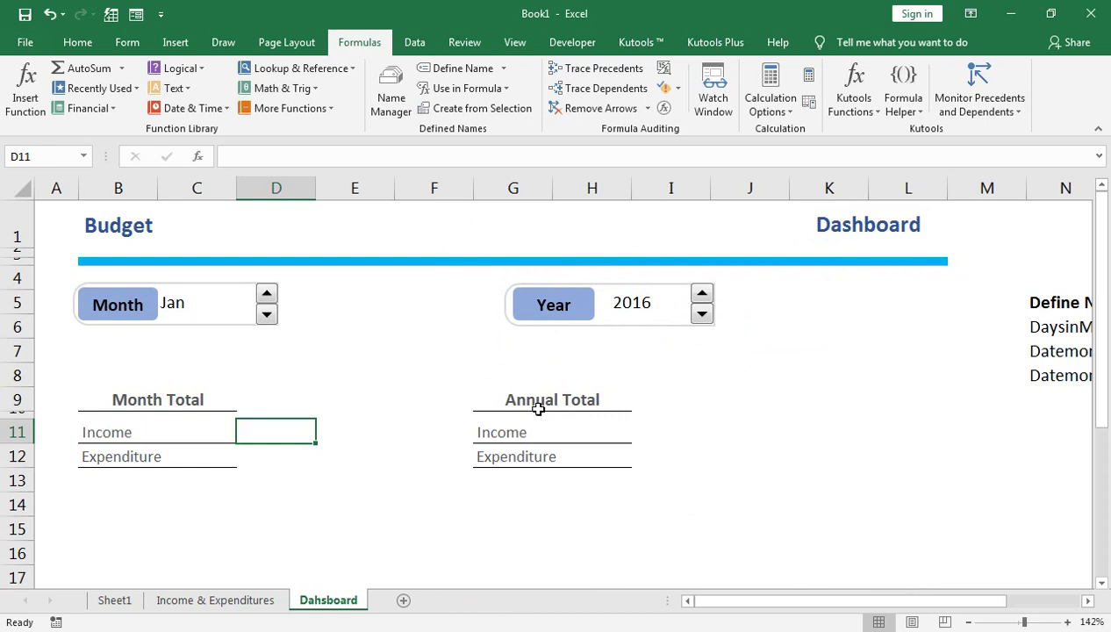
# Begin the annual income total formula in cell I11 with =SUM(IF(YEAR(
pyautogui.click(660, 432)
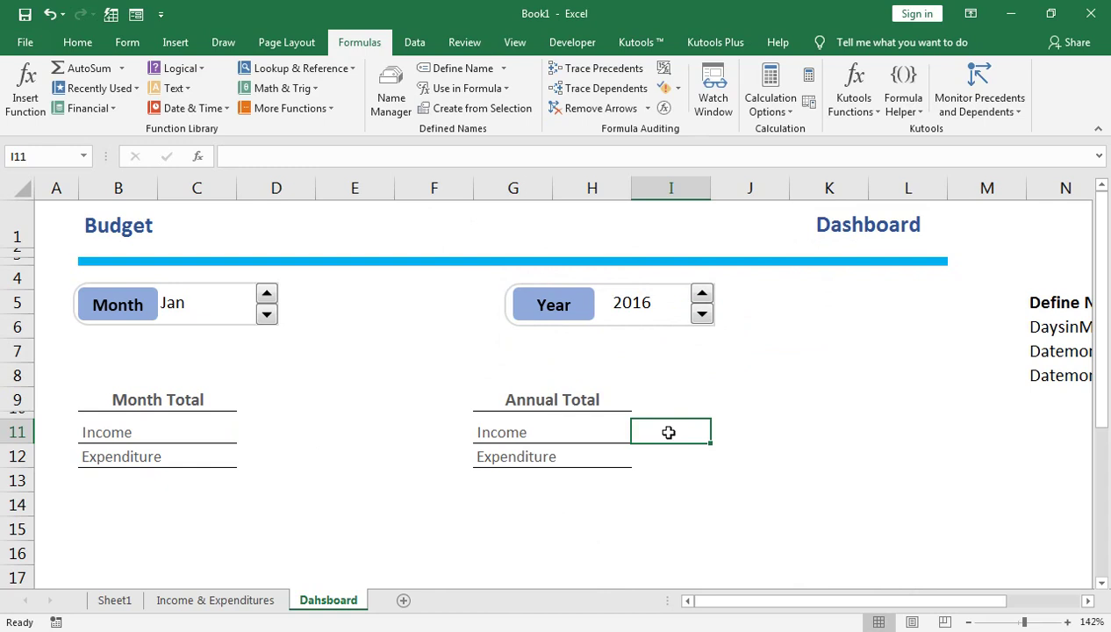
pyautogui.write('=')
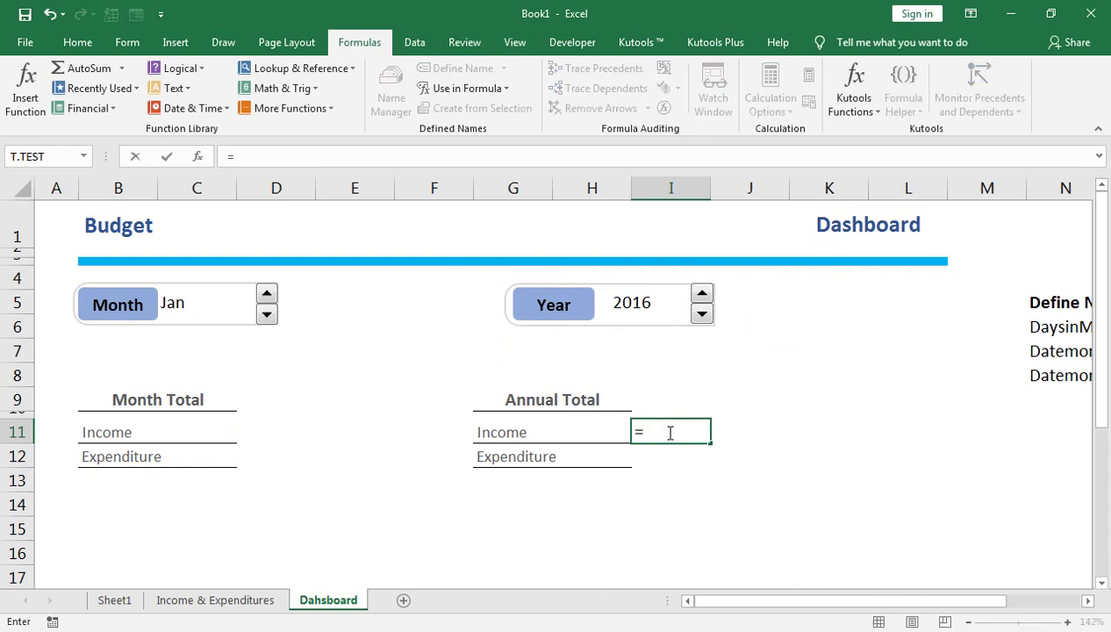
pyautogui.write('sumif')
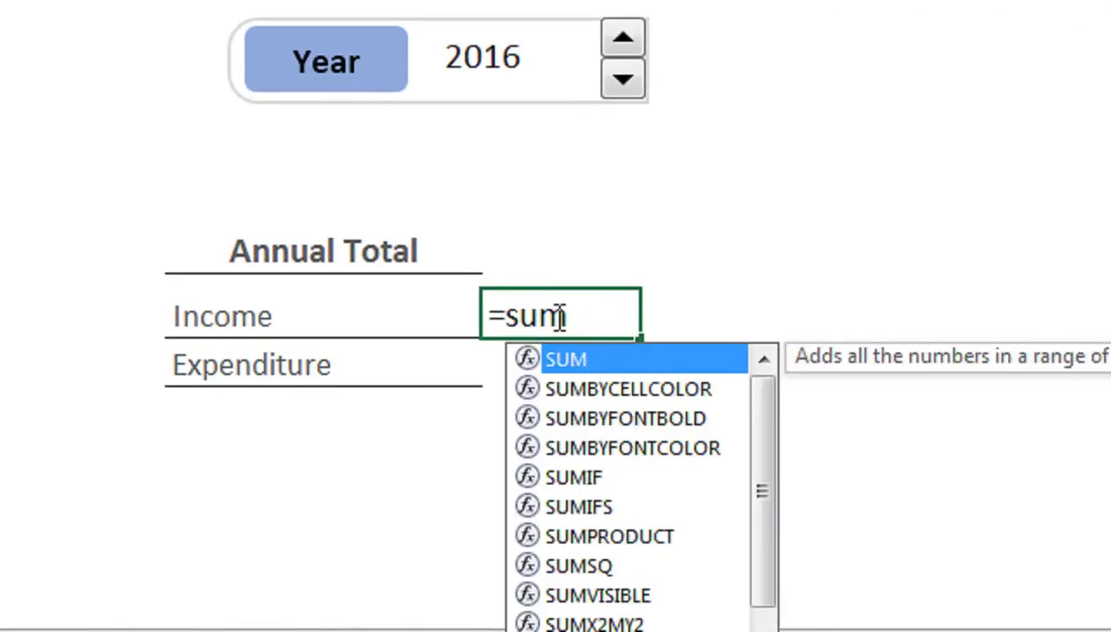
pyautogui.press('BackSpace')
pyautogui.press('BackSpace')
pyautogui.press('BackSpace')
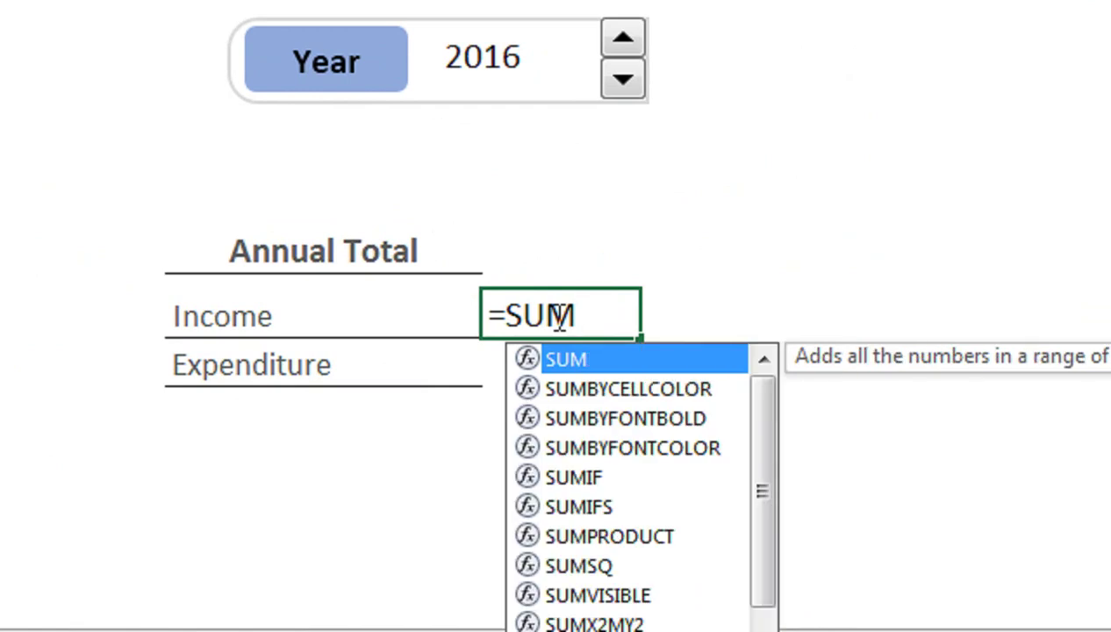
pyautogui.press('Tab')
pyautogui.write('if')
pyautogui.press('Tab')
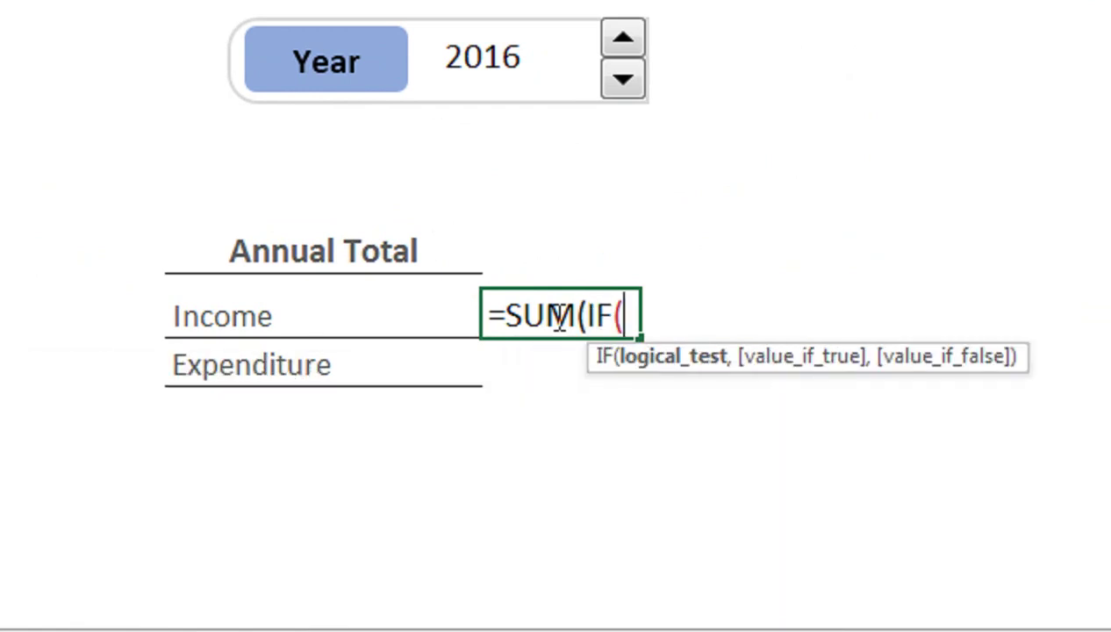
pyautogui.write('yea')
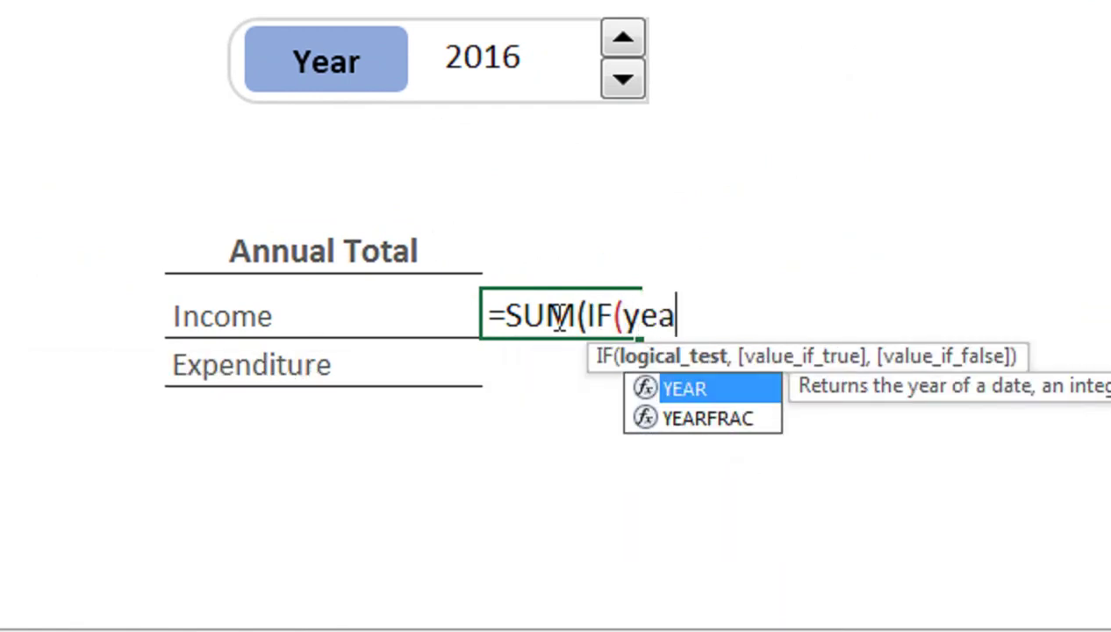
pyautogui.press('Tab')
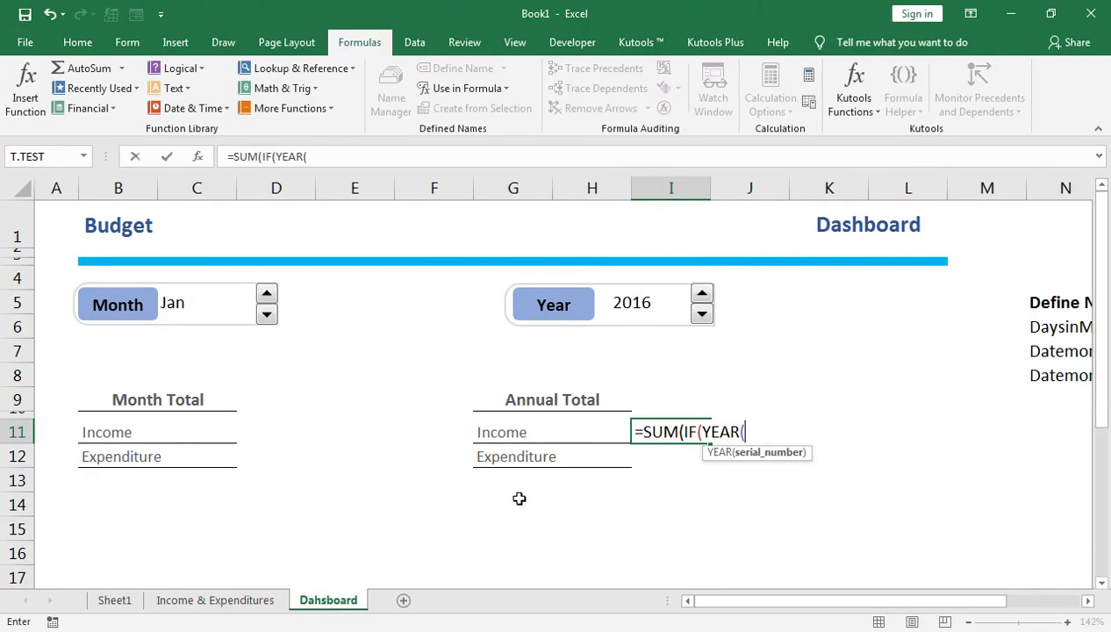
# Reference the Income table's DATE column inside YEAR, close that function and add the equals comparison
pyautogui.click(228, 605)
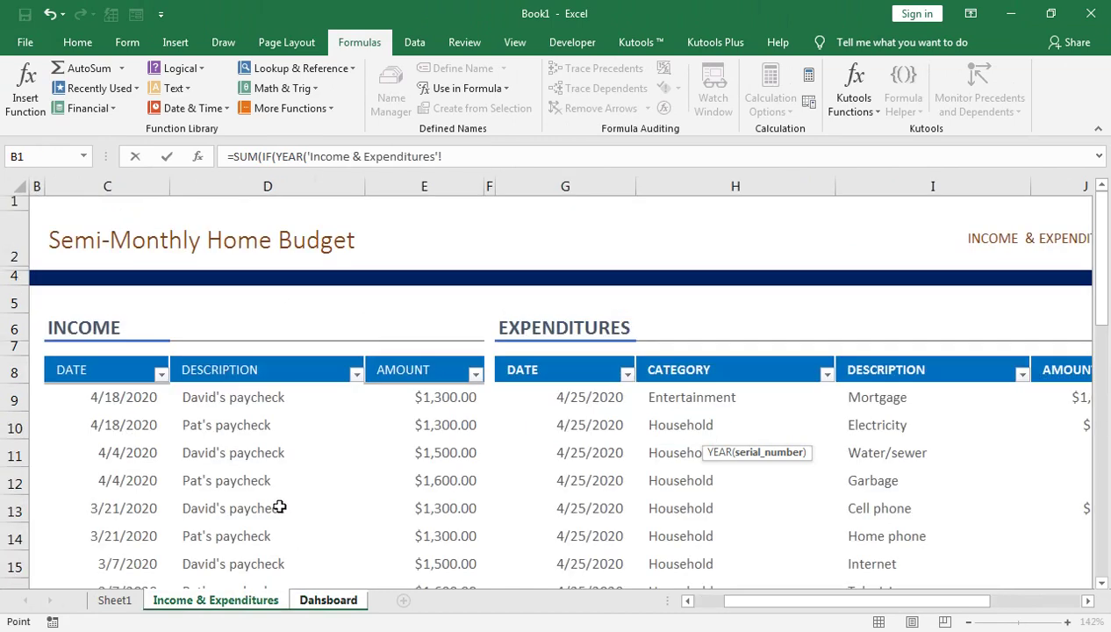
pyautogui.click(114, 355)
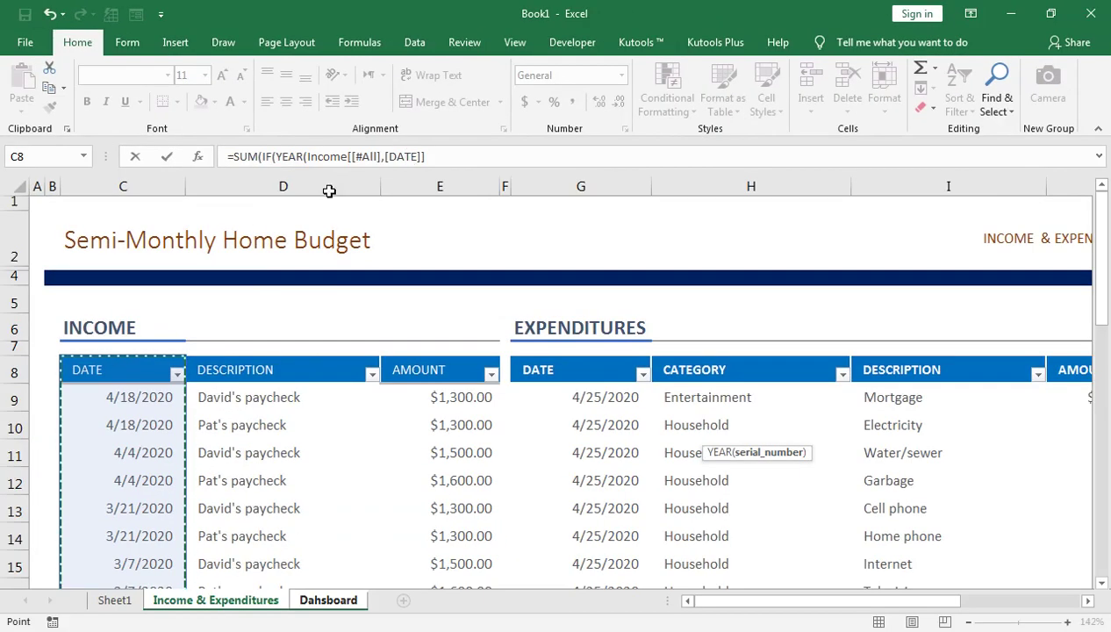
pyautogui.click(136, 354)
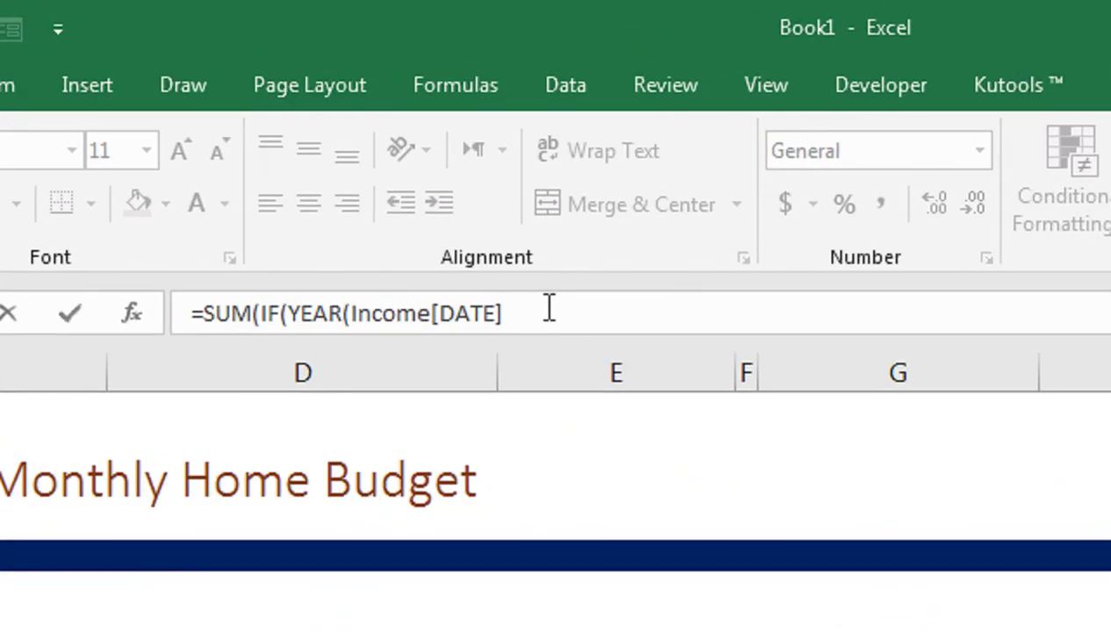
pyautogui.click(549, 308)
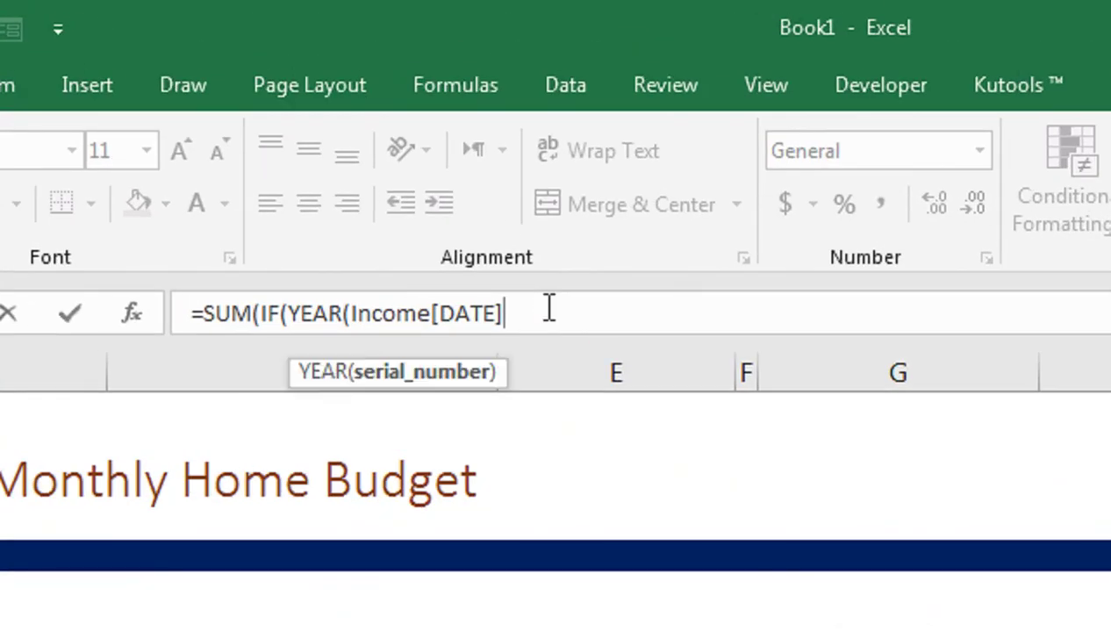
pyautogui.write(')')
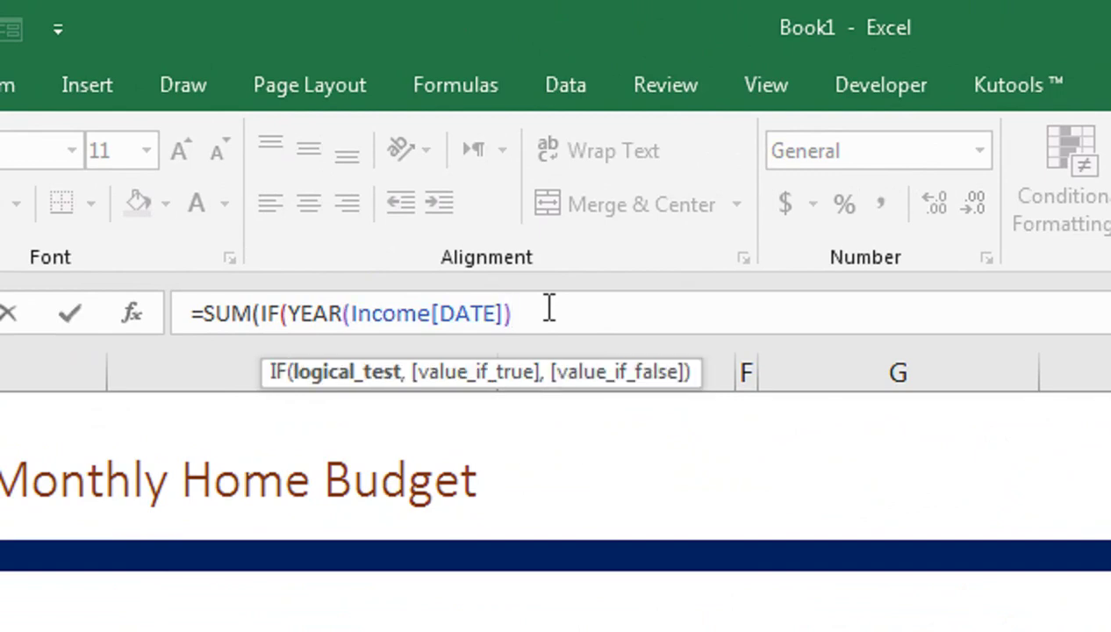
pyautogui.write('=')
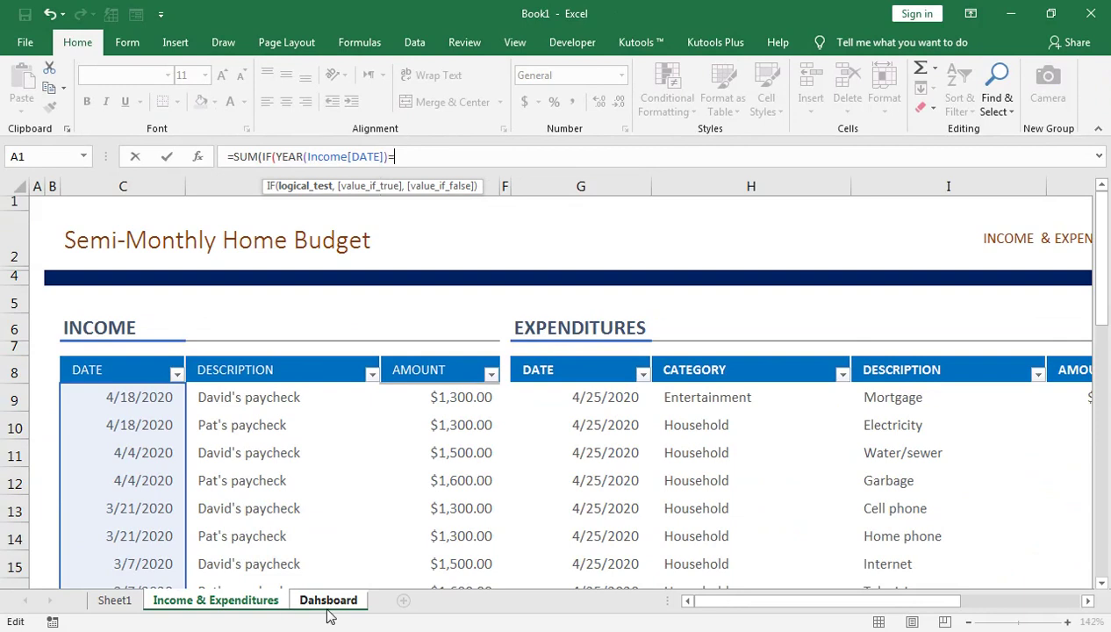
# Compare against the dashboard year YN, return Income[AMOUNT], and complete I11 as =SUM(IF(YEAR(Income[DATE])=YN,Income[AMOUNT]))
pyautogui.click(331, 604)
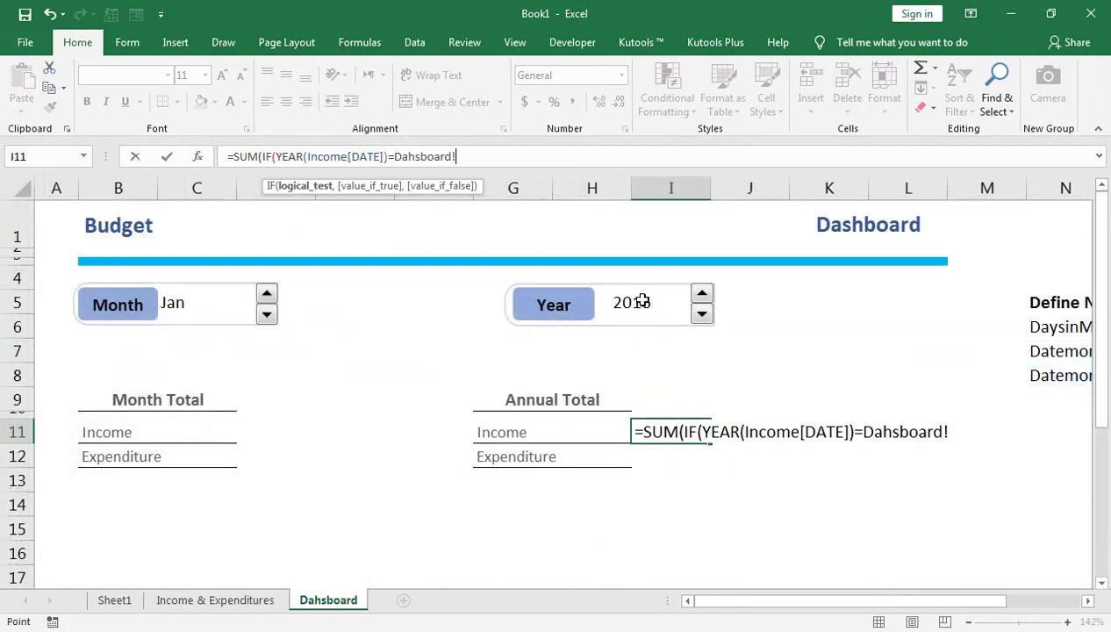
pyautogui.click(648, 303)
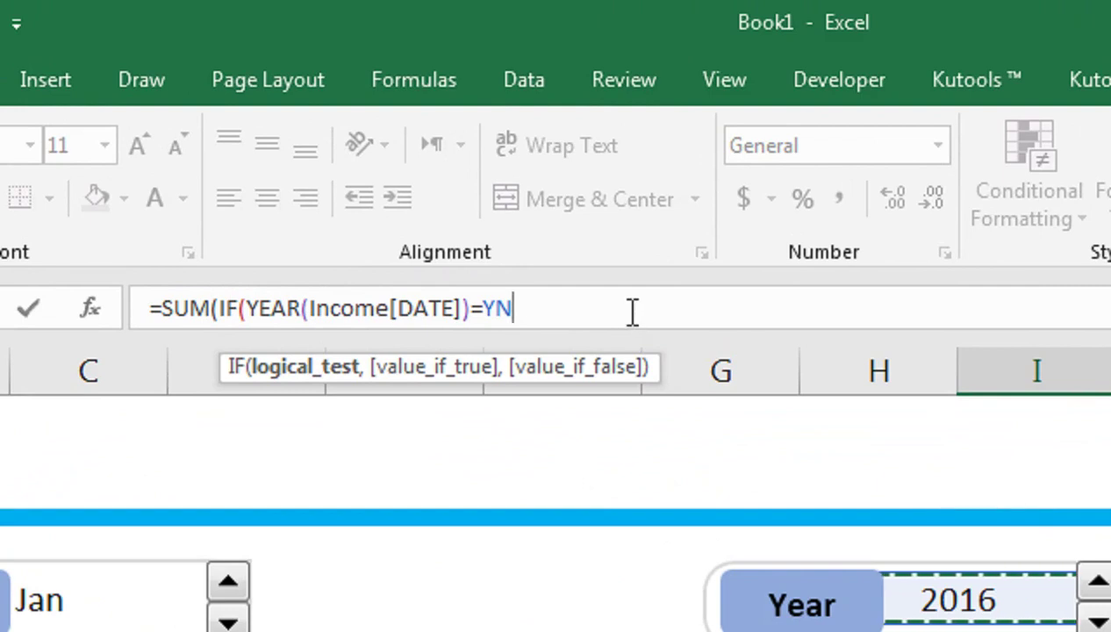
pyautogui.write(',')
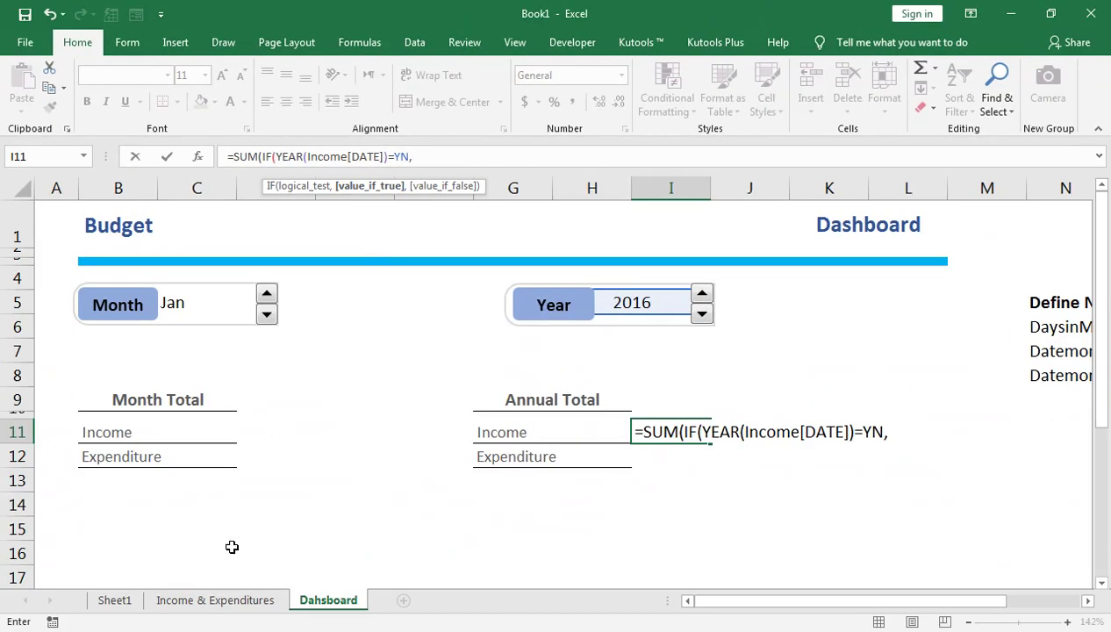
pyautogui.click(233, 600)
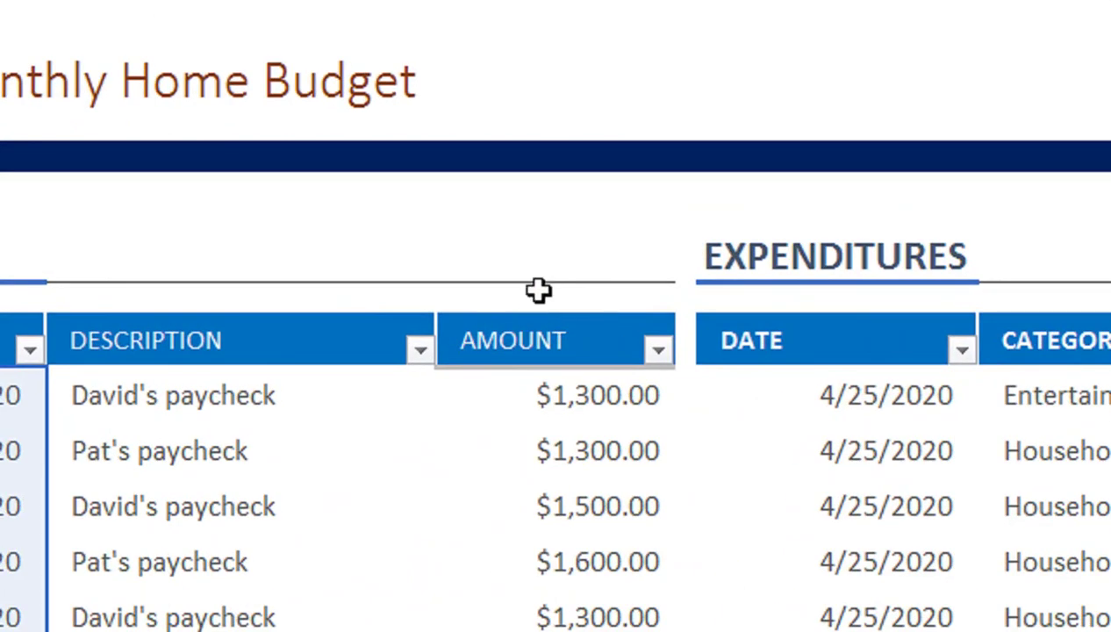
pyautogui.click(539, 316)
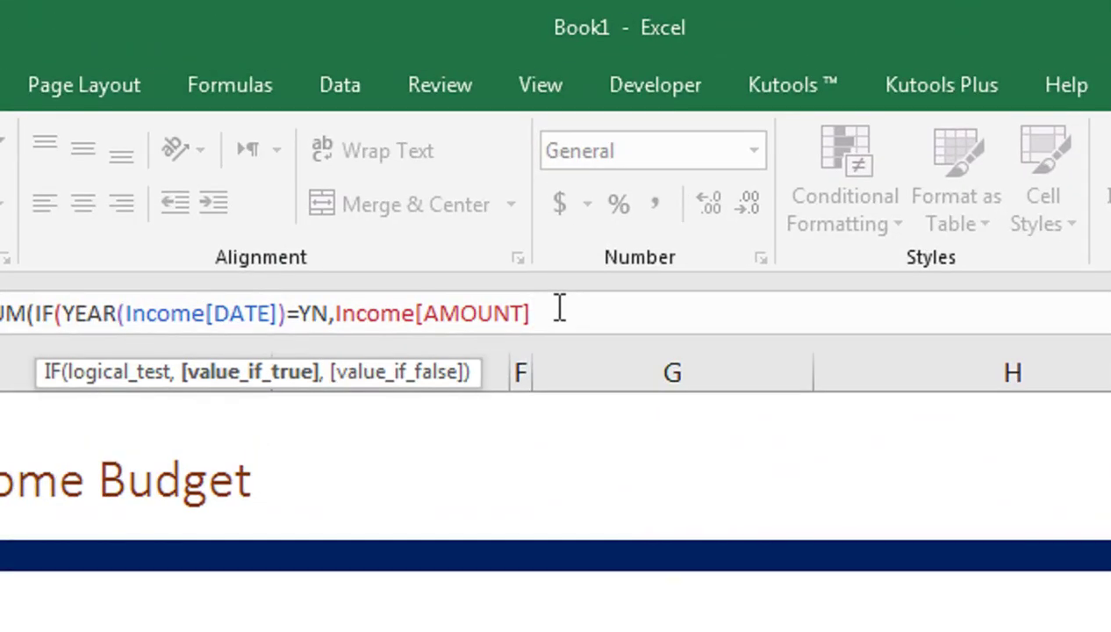
pyautogui.write('))')
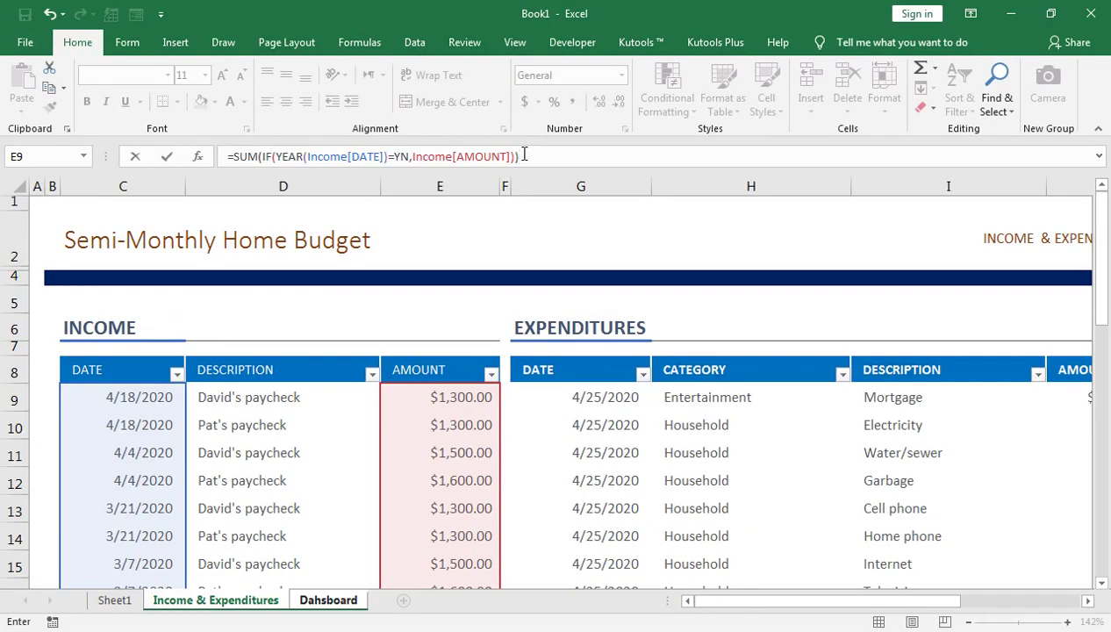
pyautogui.press('Return')
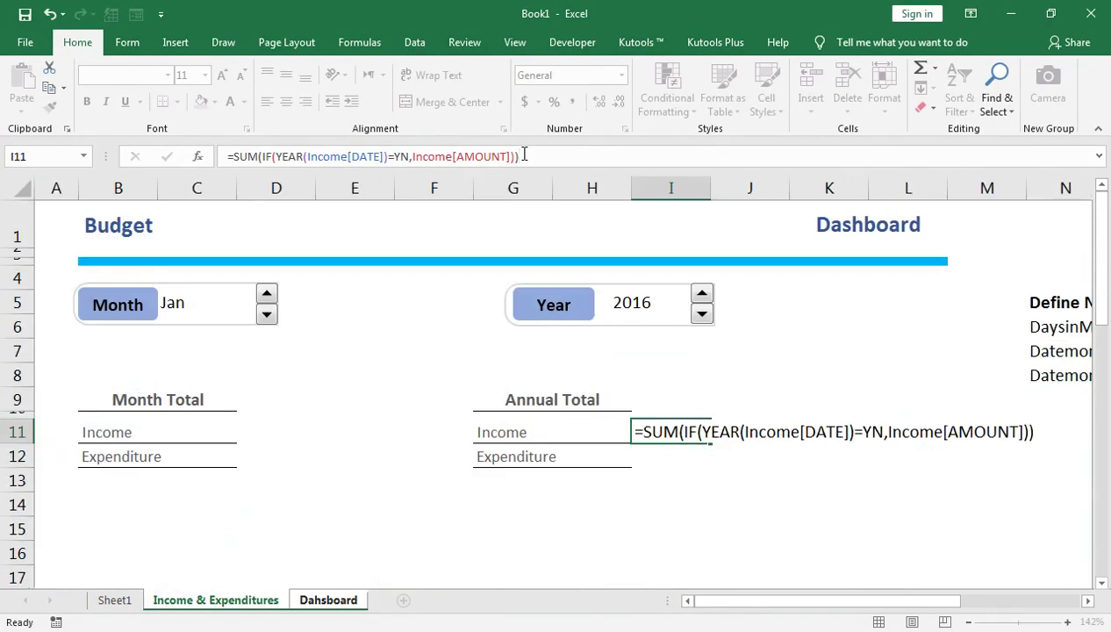
pyautogui.click(704, 430)
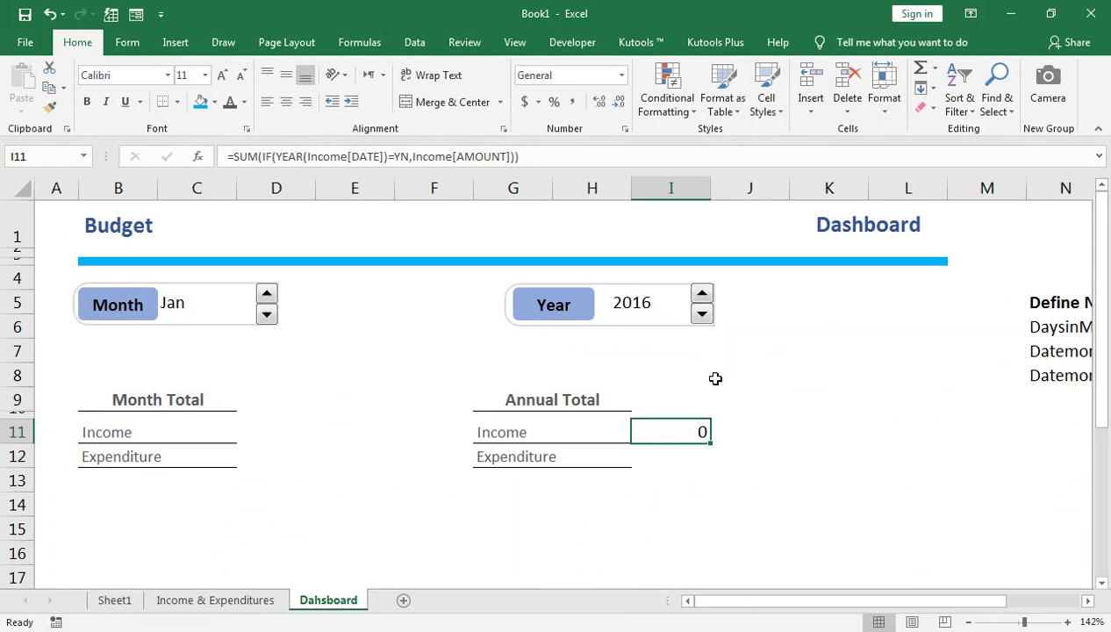
# Check the income dates, set the dashboard year to 2020, and apply comma style to the annual income total
pyautogui.click(232, 600)
pyautogui.scroll(-2, 141, 390)
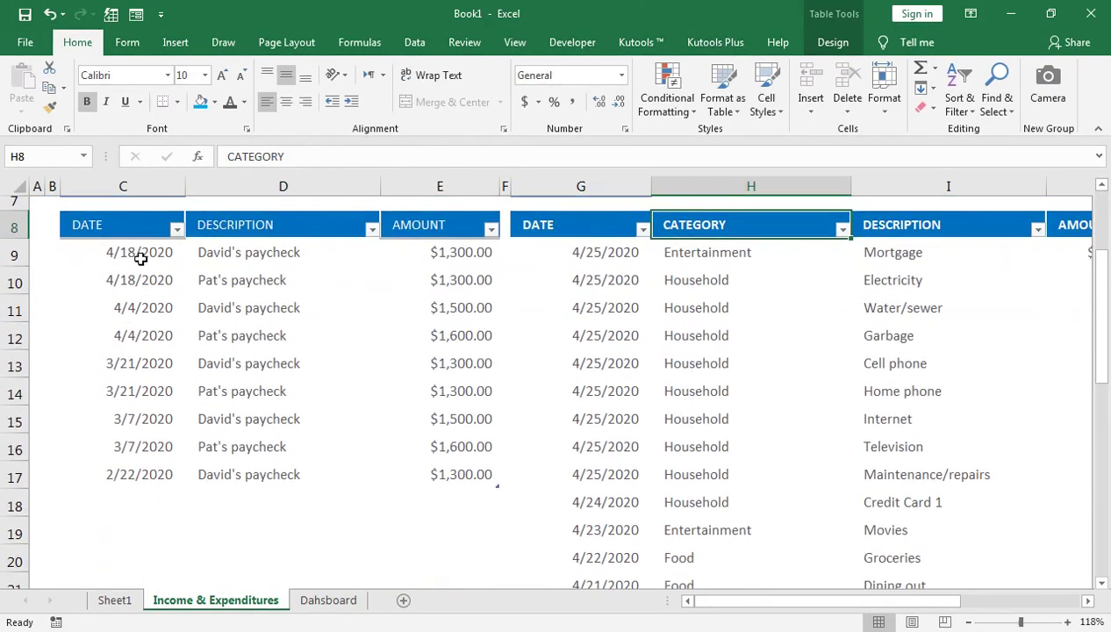
pyautogui.click(306, 599)
pyautogui.click(703, 292)
pyautogui.click(702, 292)
pyautogui.click(702, 293)
pyautogui.click(703, 293)
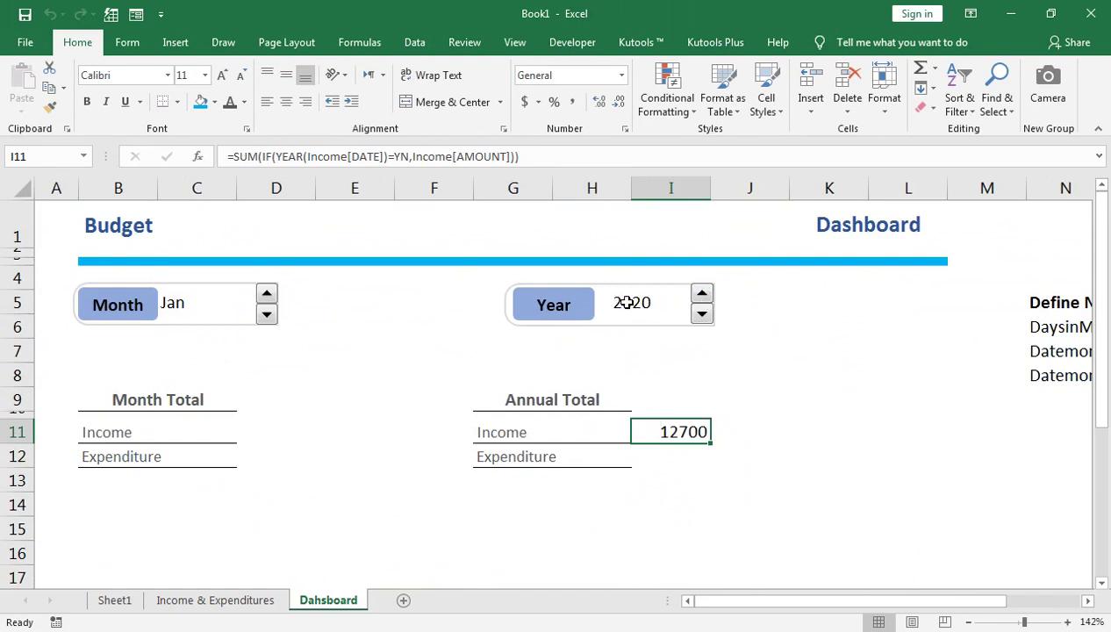
pyautogui.click(571, 102)
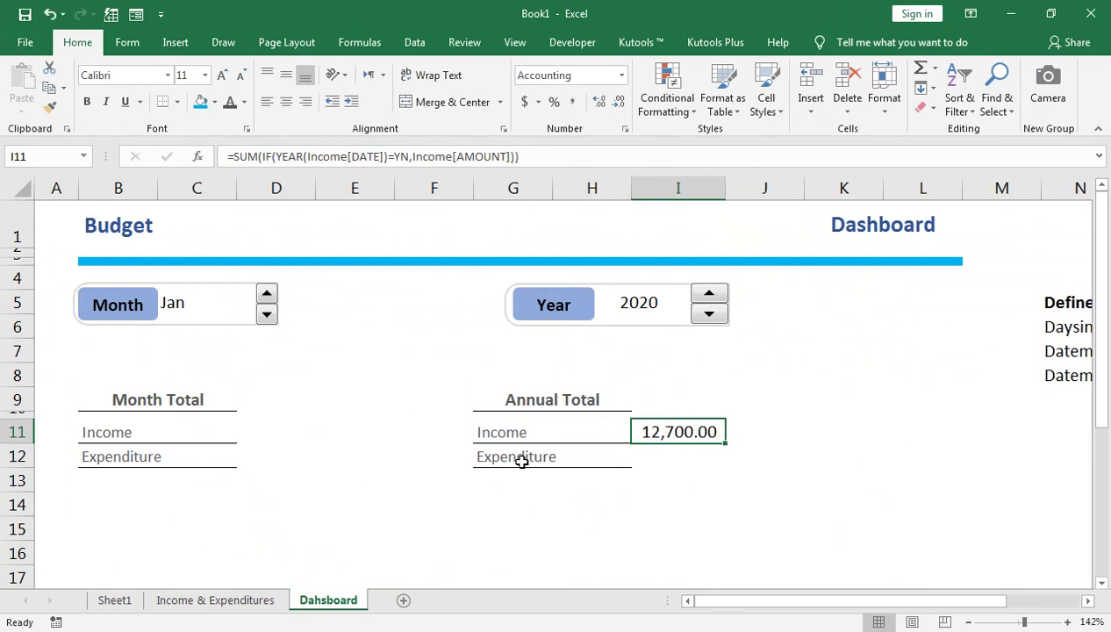
# Begin the annual expenditure total formula in cell I12 with =SUM(IF(YEAR(
pyautogui.doubleClick(665, 453)
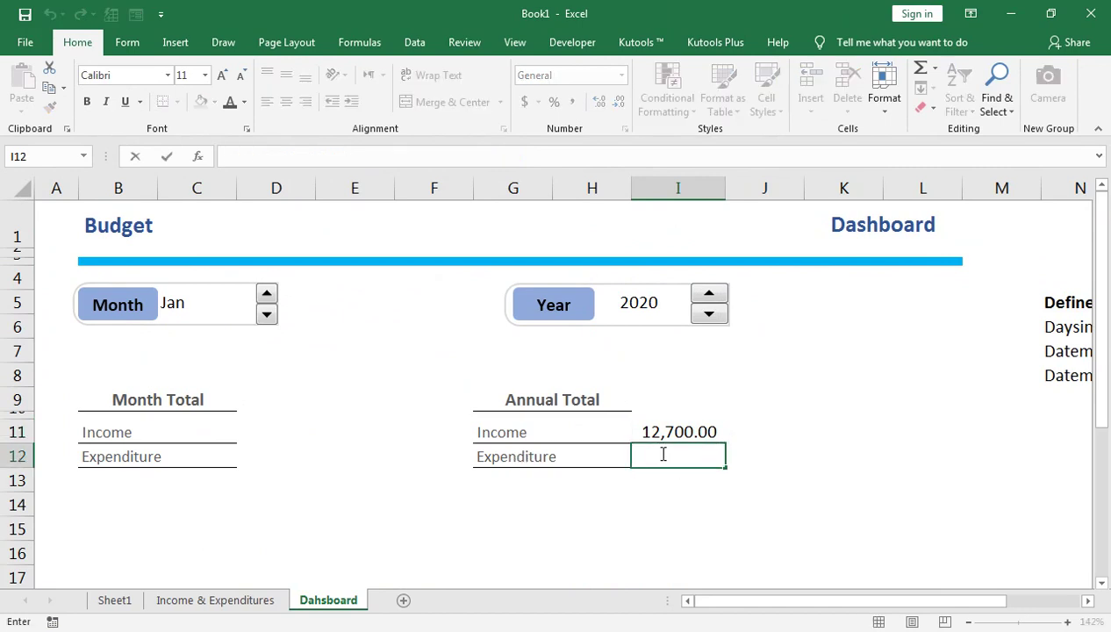
pyautogui.press('Escape')
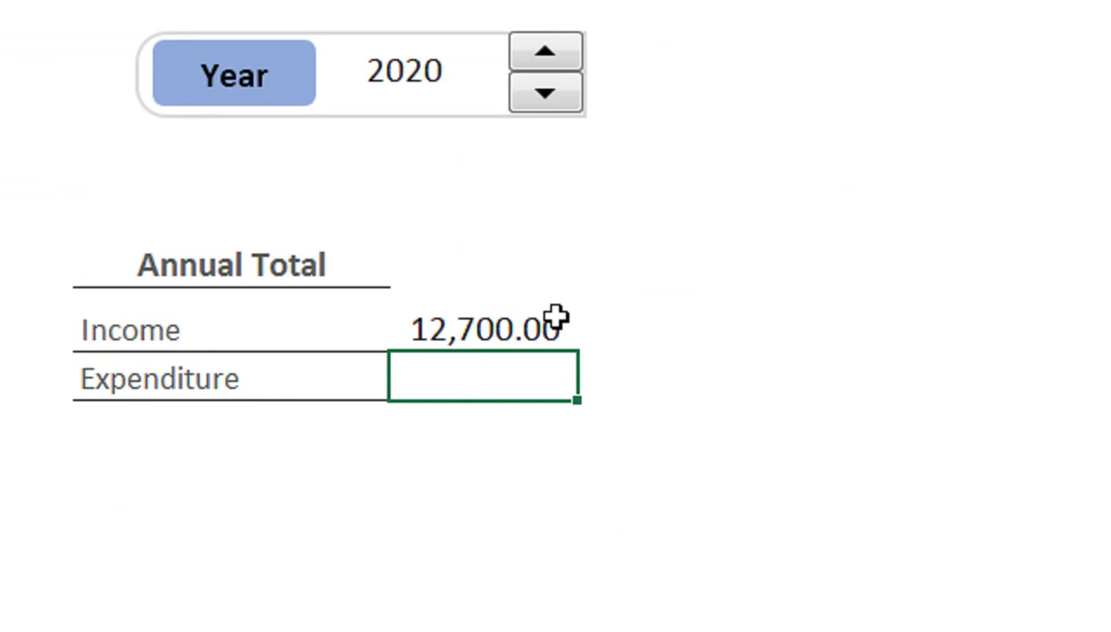
pyautogui.write('=SUM(')
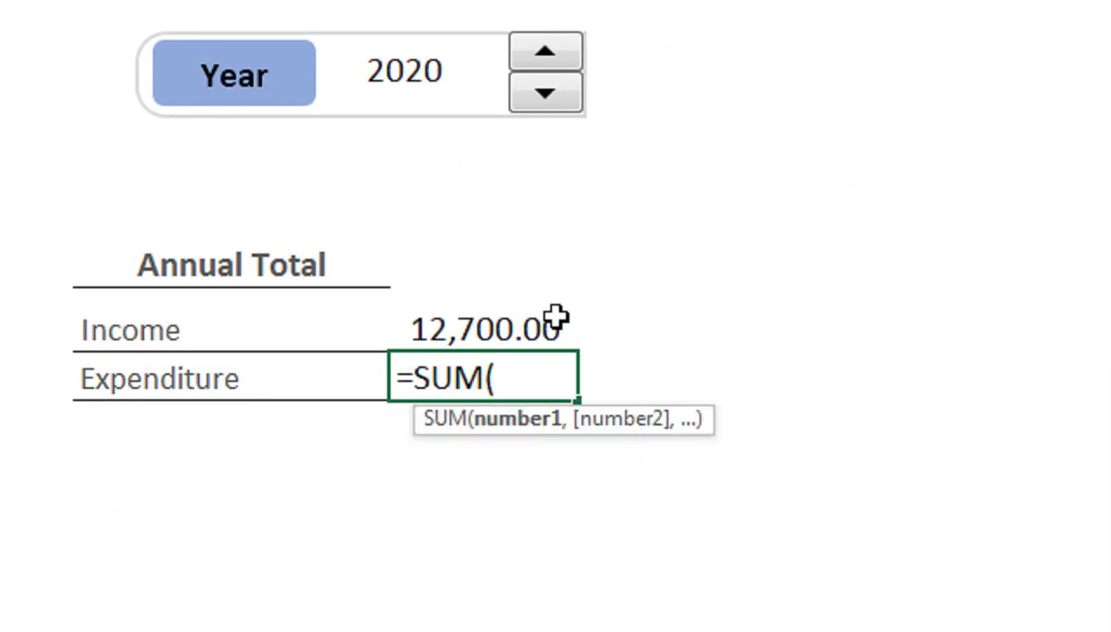
pyautogui.write('IF(')
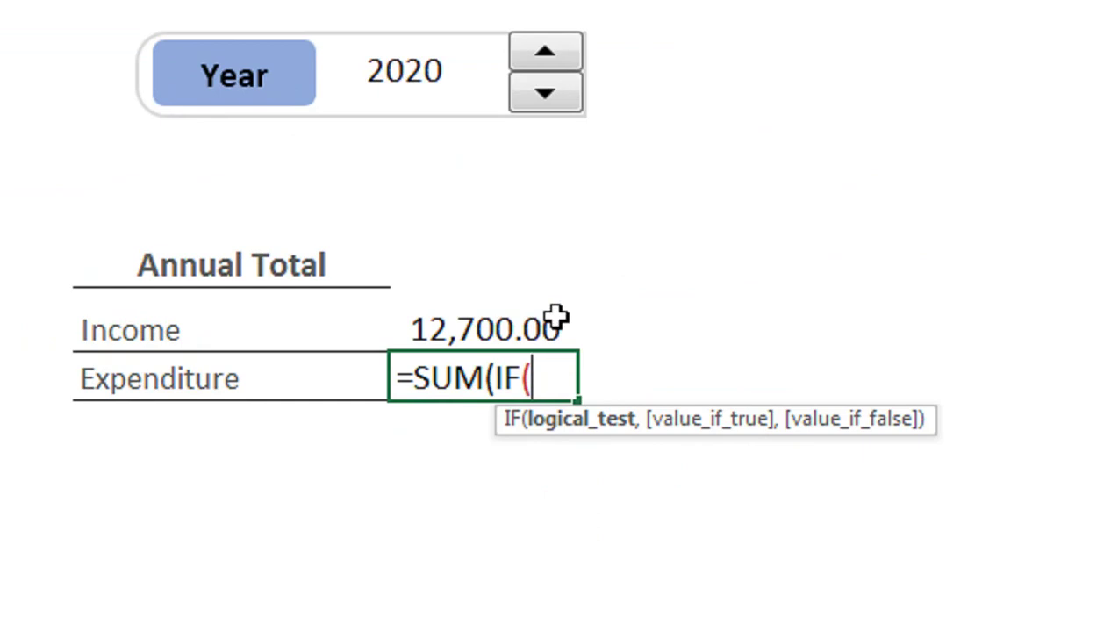
pyautogui.write('YEAR(')
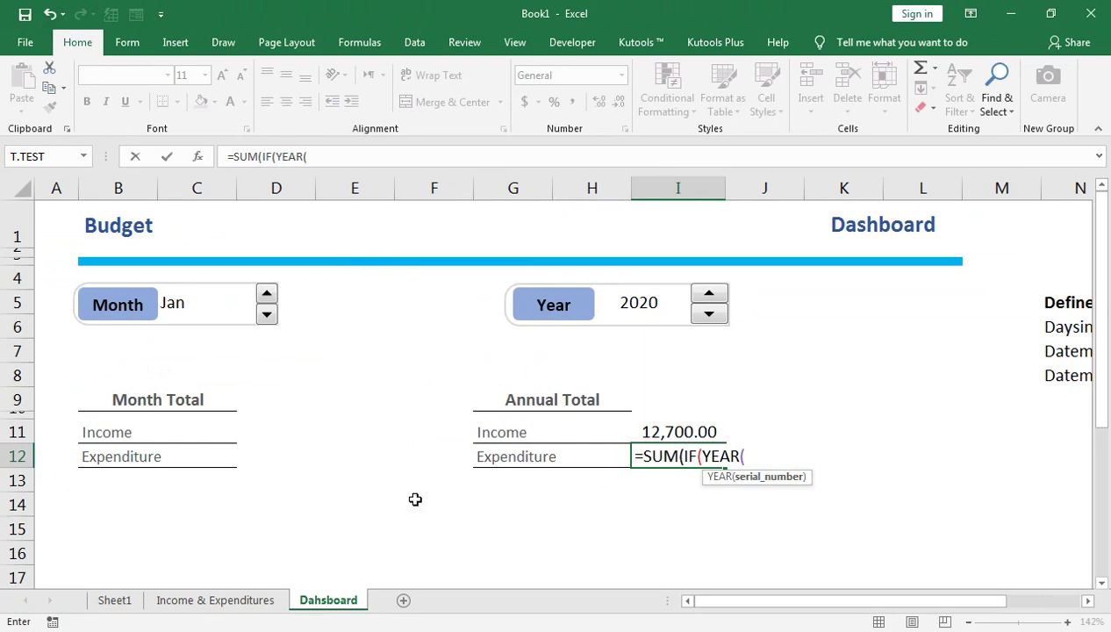
# Reference the Expenditures table's DATE column inside YEAR, close that function and add the equals comparison
pyautogui.click(257, 599)
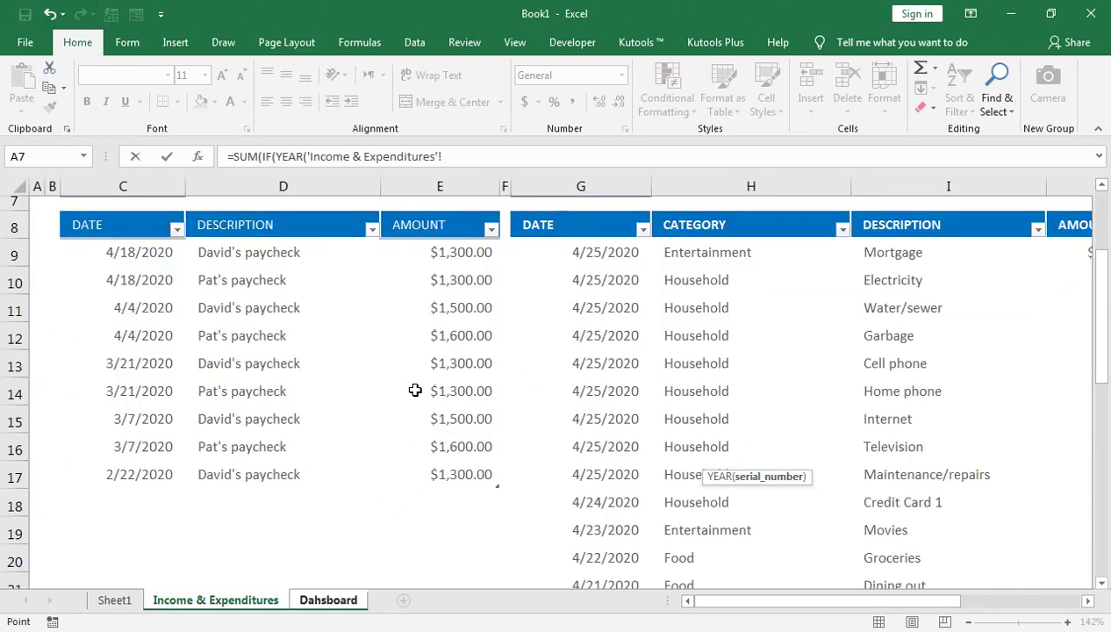
pyautogui.scroll(1, 493, 345)
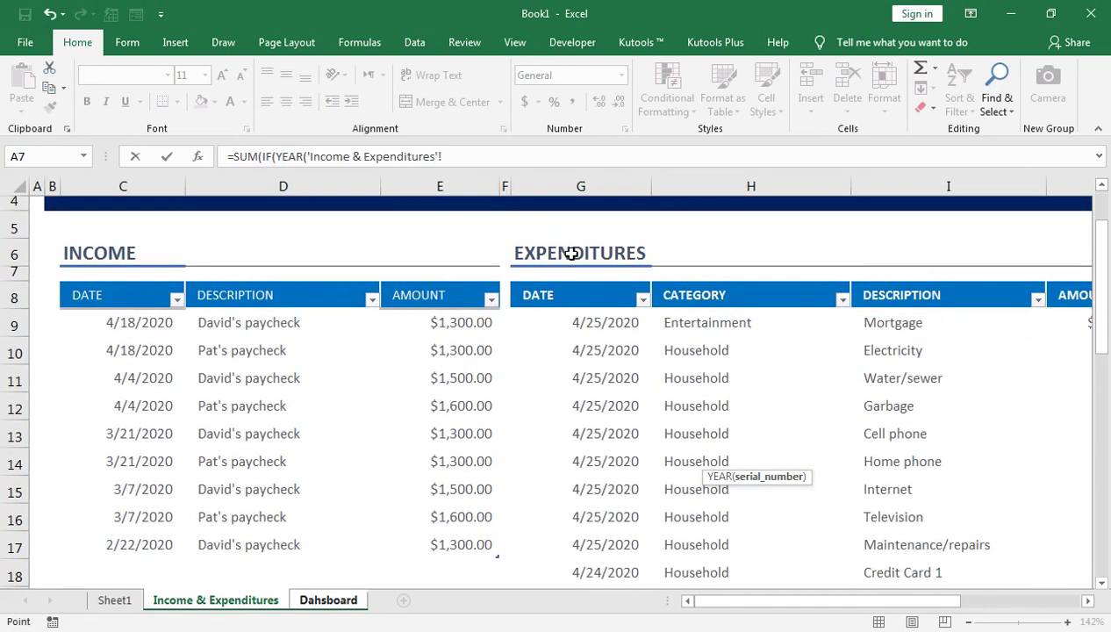
pyautogui.click(591, 283)
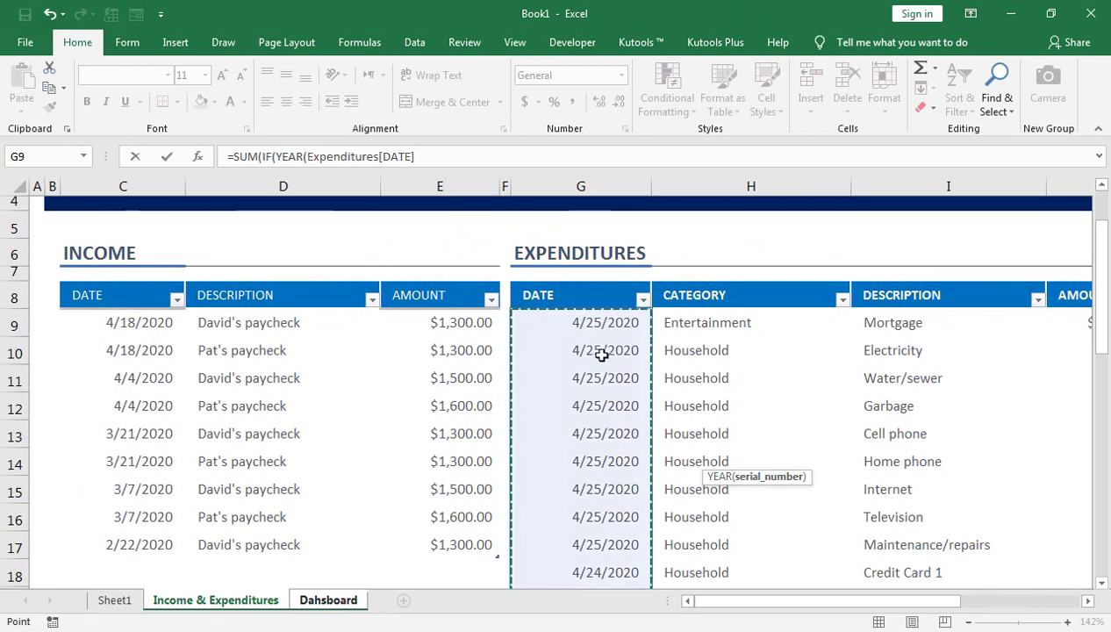
pyautogui.moveTo(953, 602); pyautogui.dragTo(1011, 602)
pyautogui.click(439, 156)
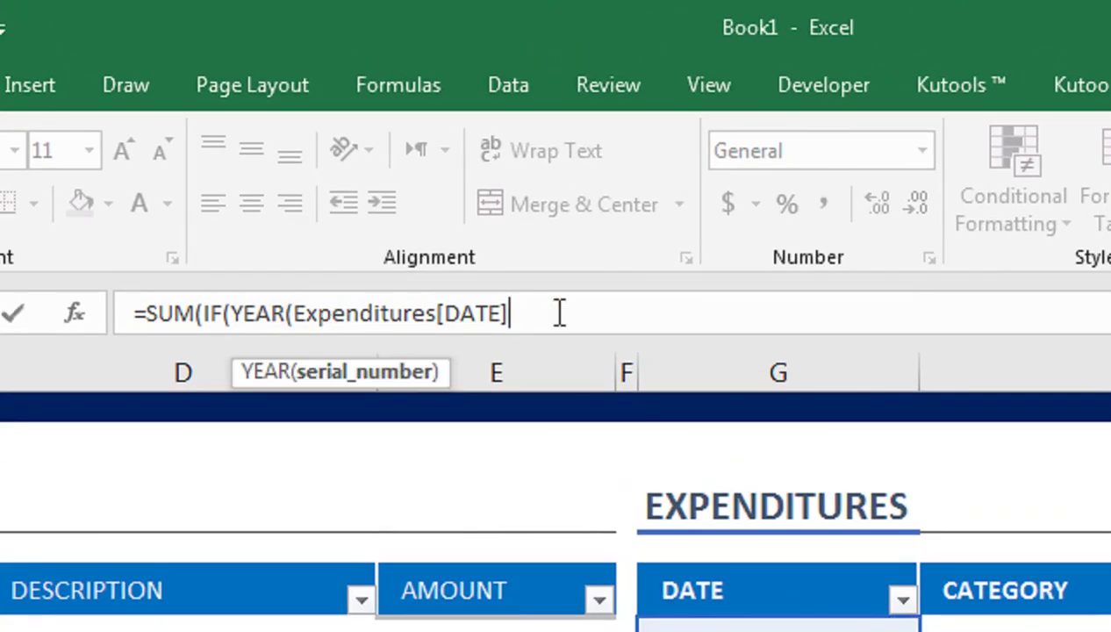
pyautogui.write(')')
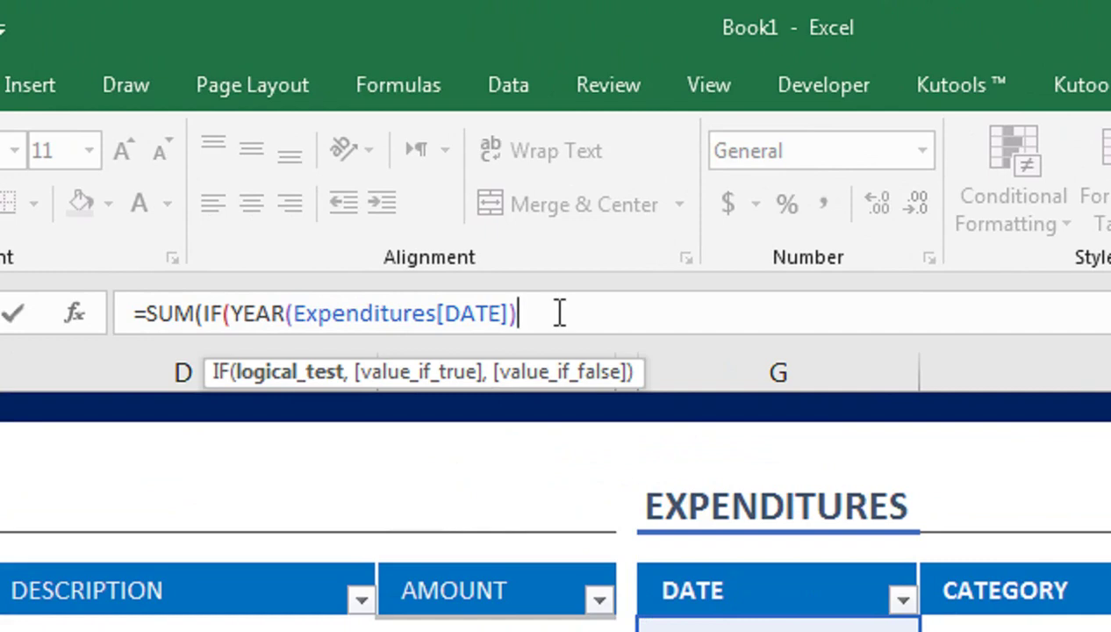
pyautogui.write('=')
# Complete I12 as =SUM(IF(YEAR(Expenditures[DATE])=YN,Expenditures[AMOUNT])) and apply comma style to the annual expenditure total
pyautogui.click(309, 605)
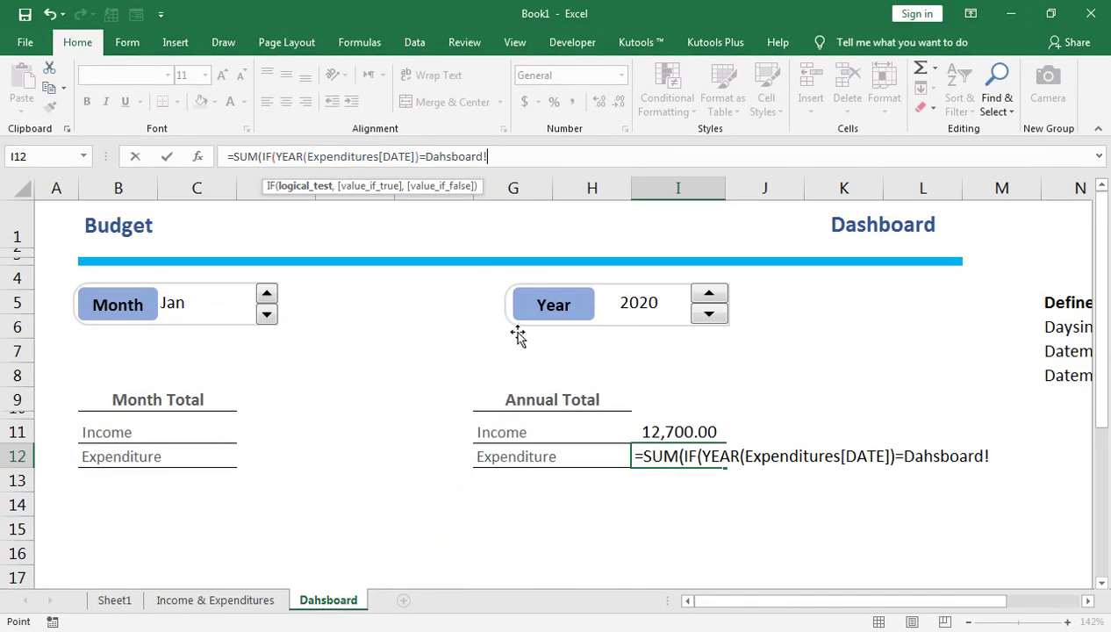
pyautogui.click(629, 303)
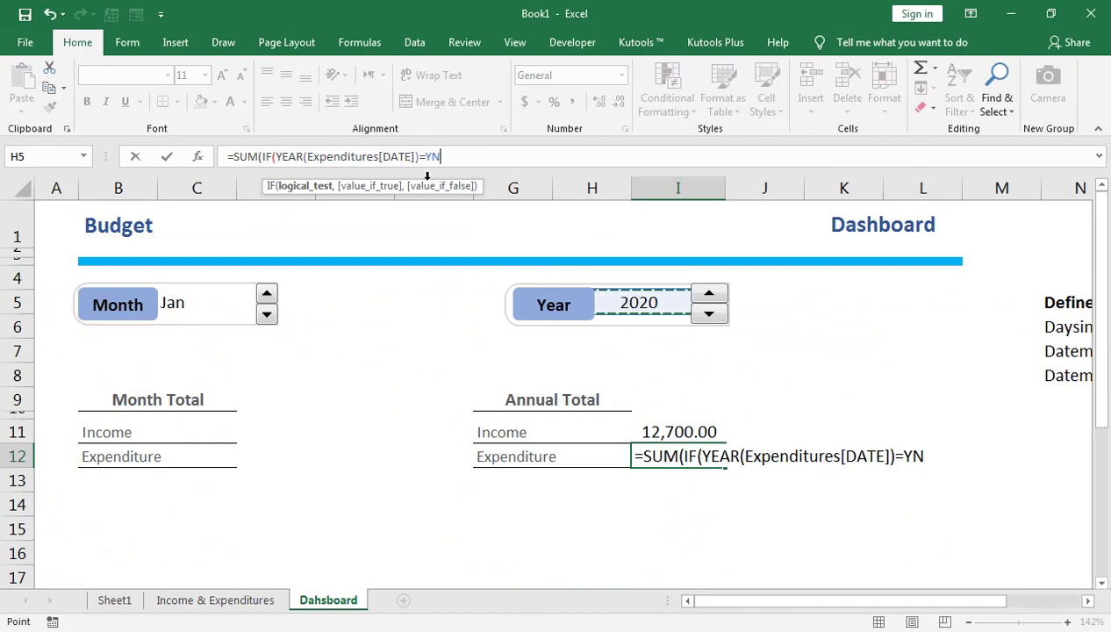
pyautogui.write(',')
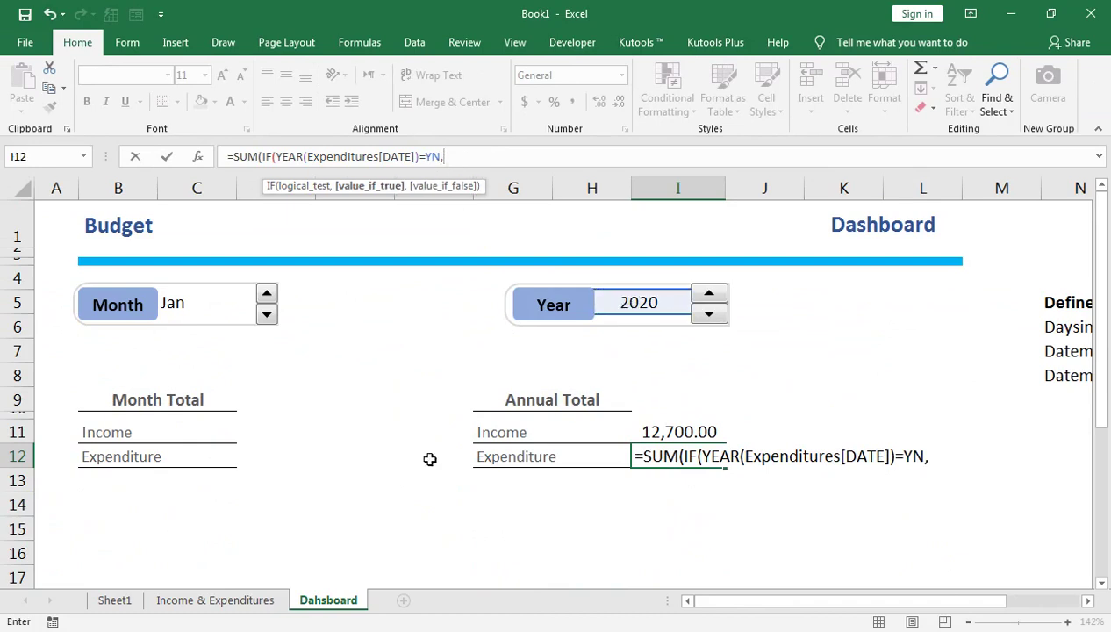
pyautogui.click(267, 604)
pyautogui.moveTo(826, 605); pyautogui.dragTo(925, 603)
pyautogui.click(748, 300)
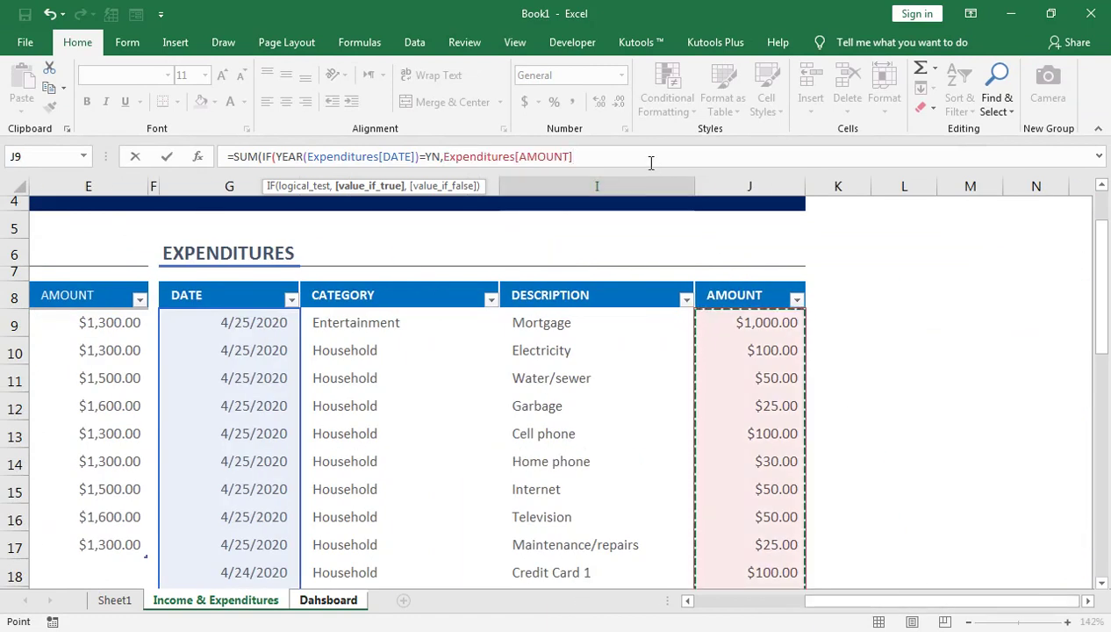
pyautogui.write('))')
pyautogui.press('Return')
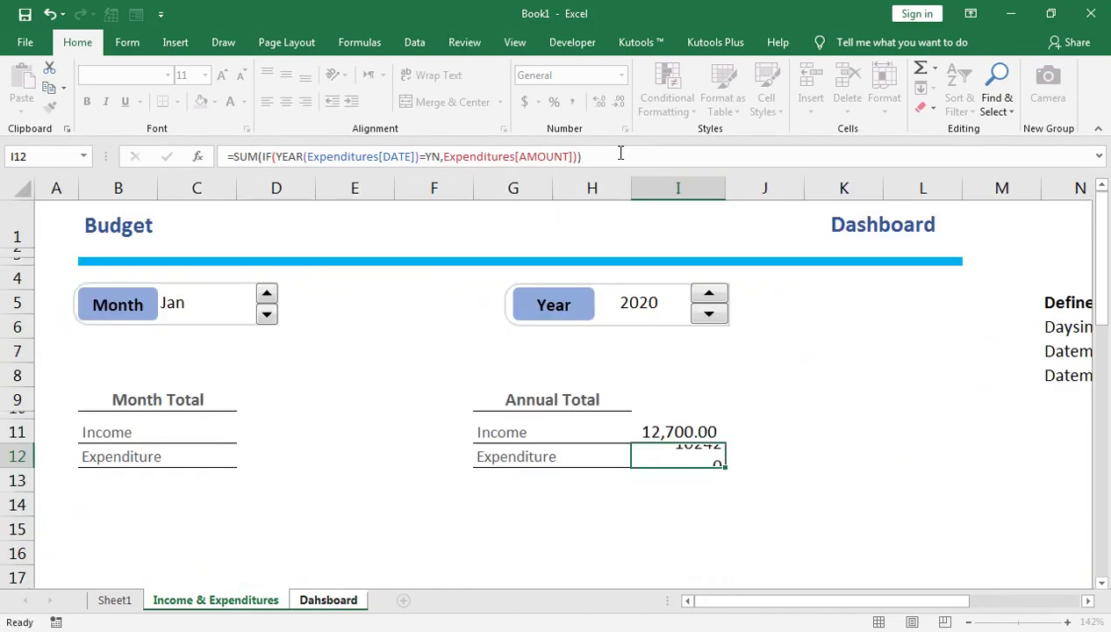
pyautogui.click(715, 448)
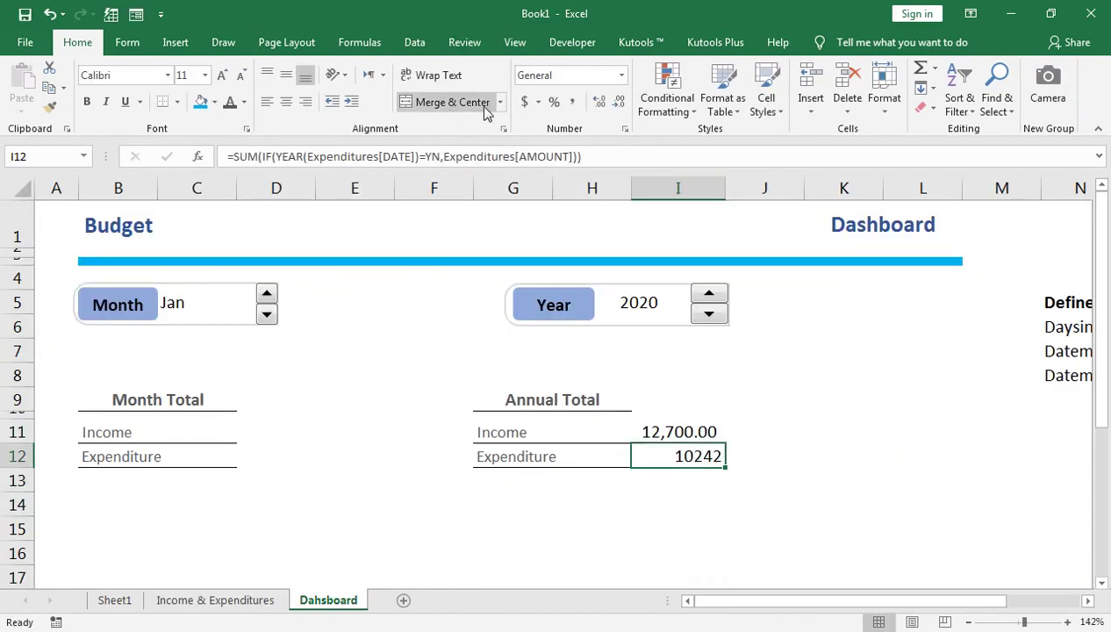
pyautogui.click(572, 102)
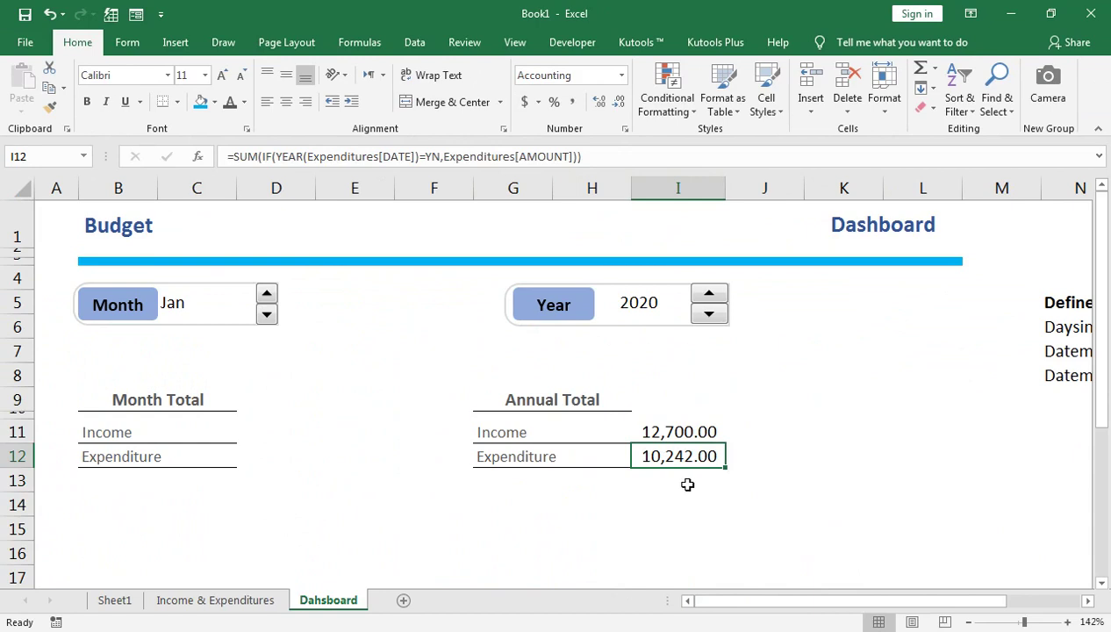
# Sum the Expenditures AMOUNT column in cell J41 directly below the table and return to the dashboard sheet
pyautogui.click(241, 601)
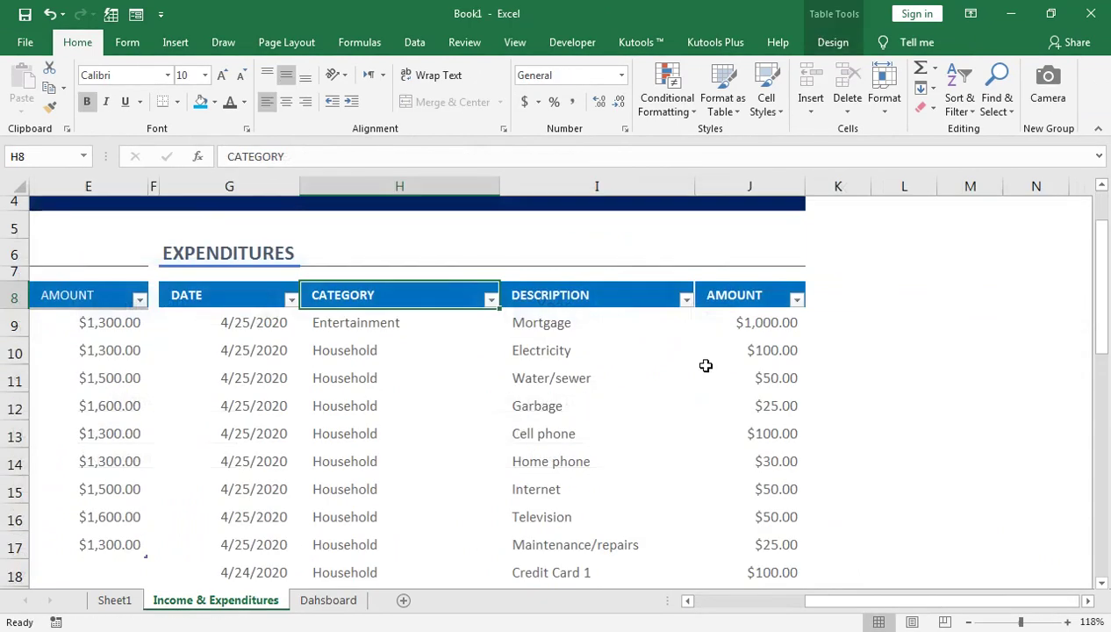
pyautogui.scroll(-6, 711, 367)
pyautogui.scroll(-2, 732, 395)
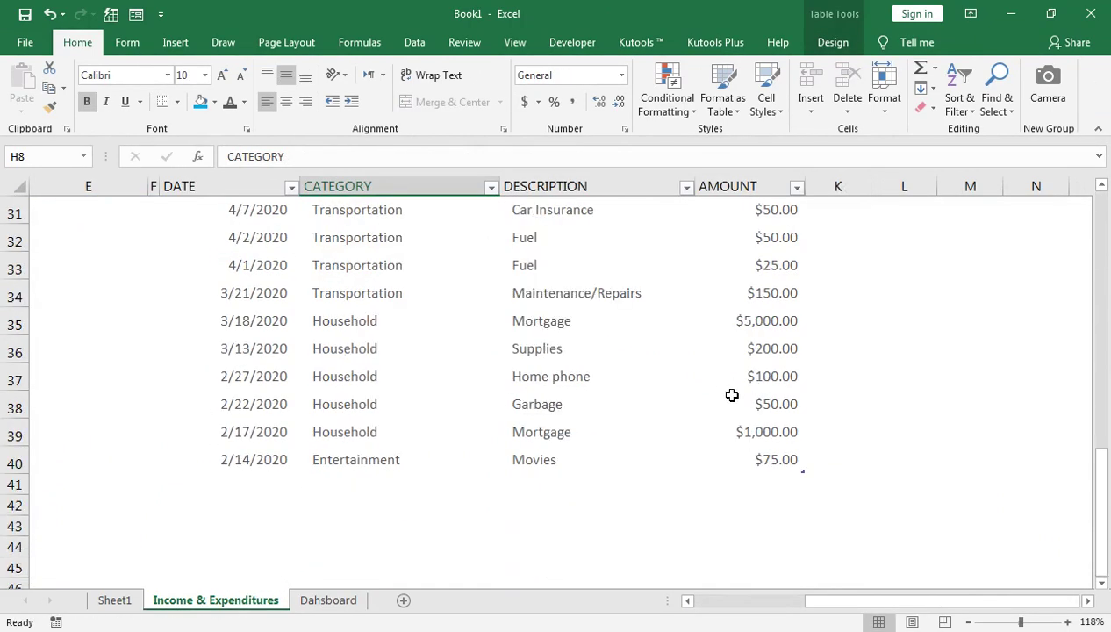
pyautogui.click(780, 478)
pyautogui.hotkey('alt', '=')
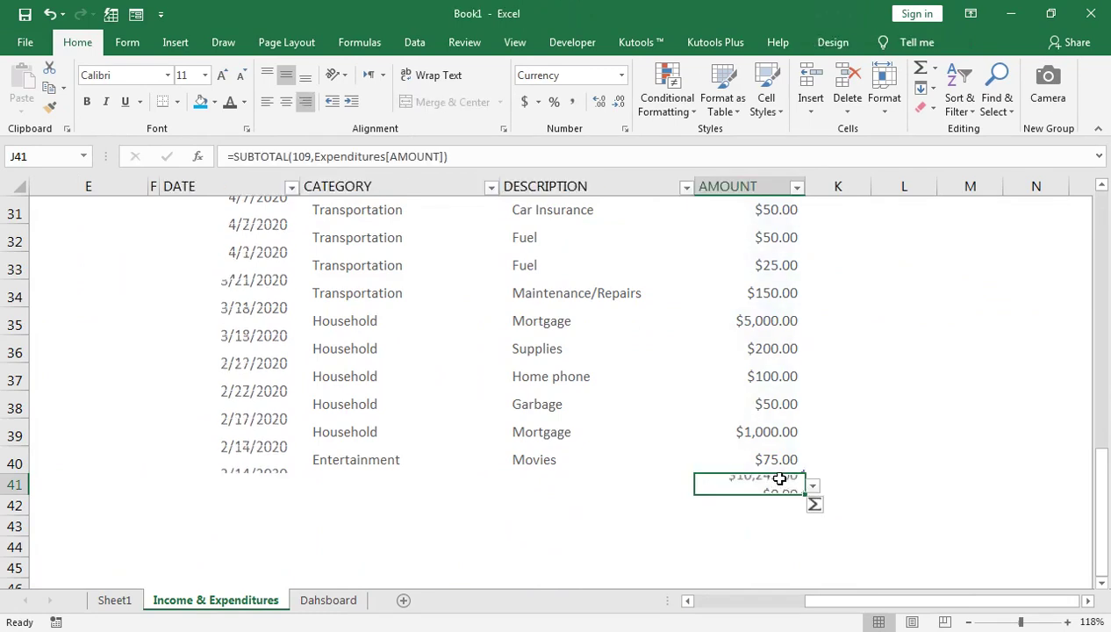
pyautogui.press('Return')
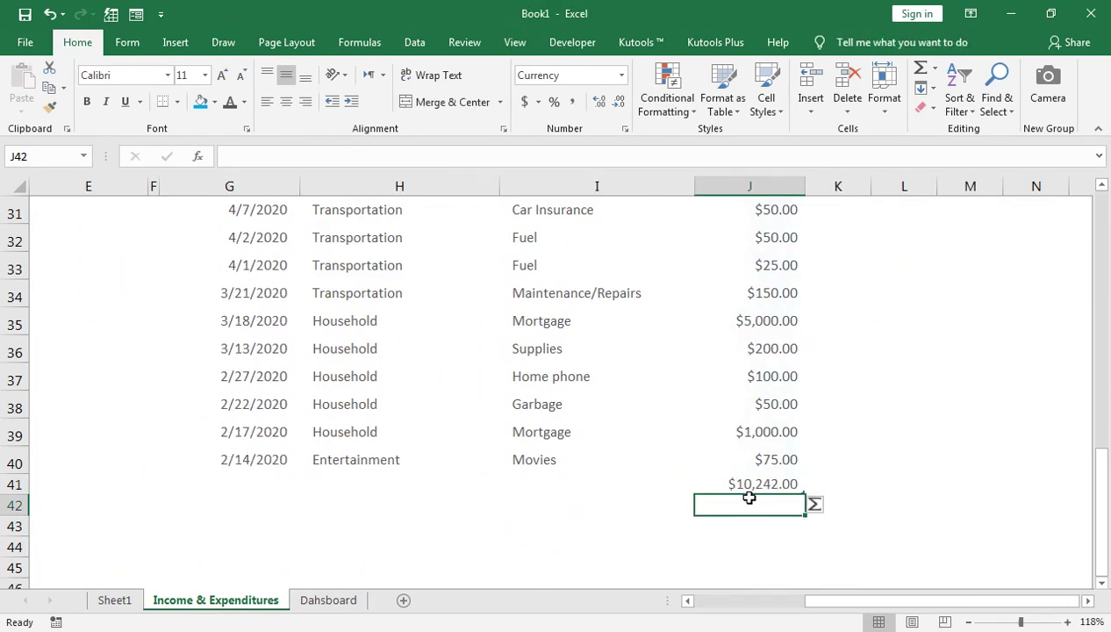
pyautogui.click(326, 599)
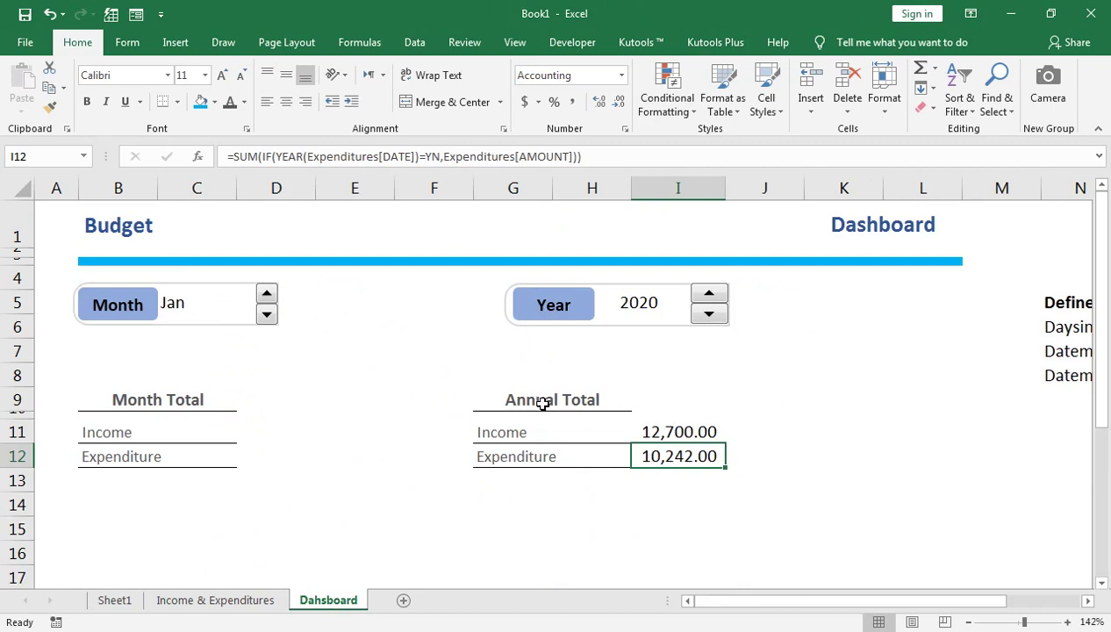
# Review the workbook's defined names and begin the monthly income total formula in cell D11 with =SUMIF(
pyautogui.click(281, 422)
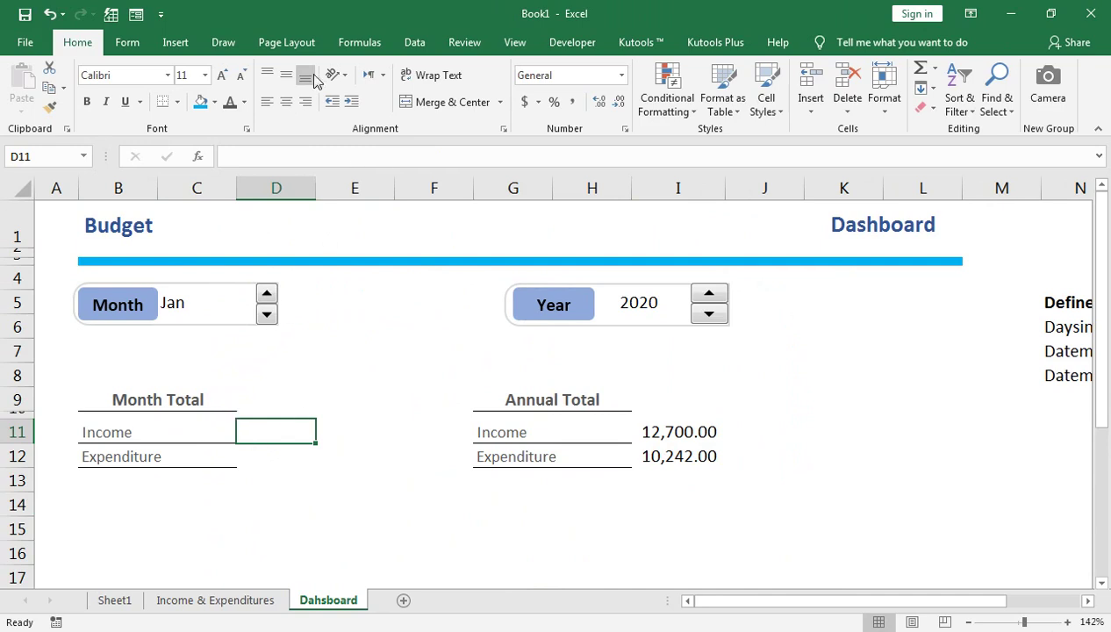
pyautogui.click(360, 42)
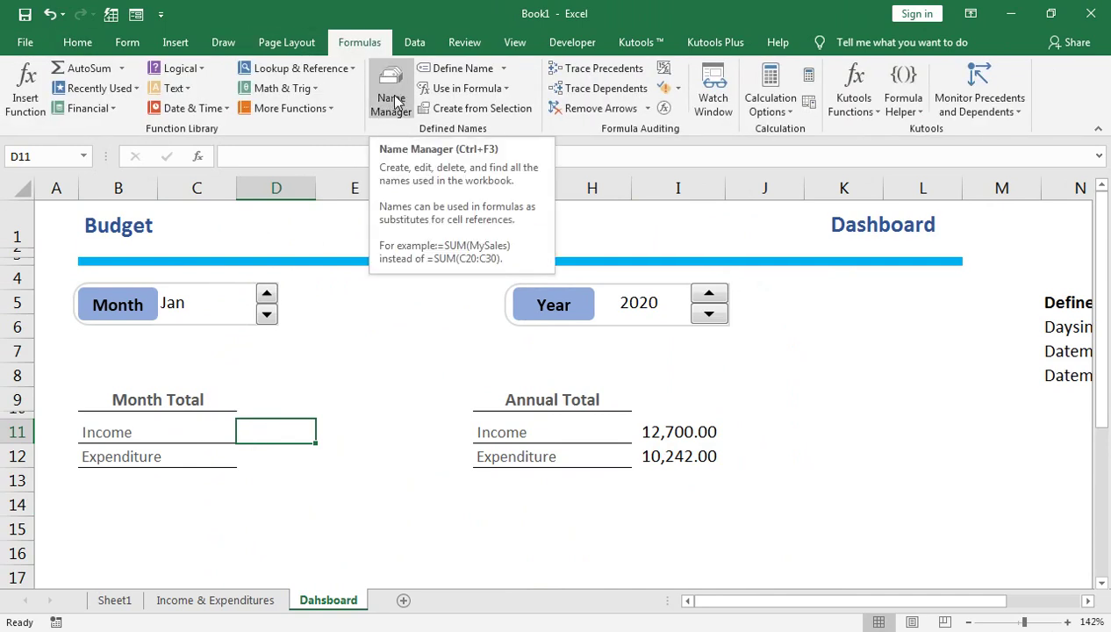
pyautogui.click(392, 98)
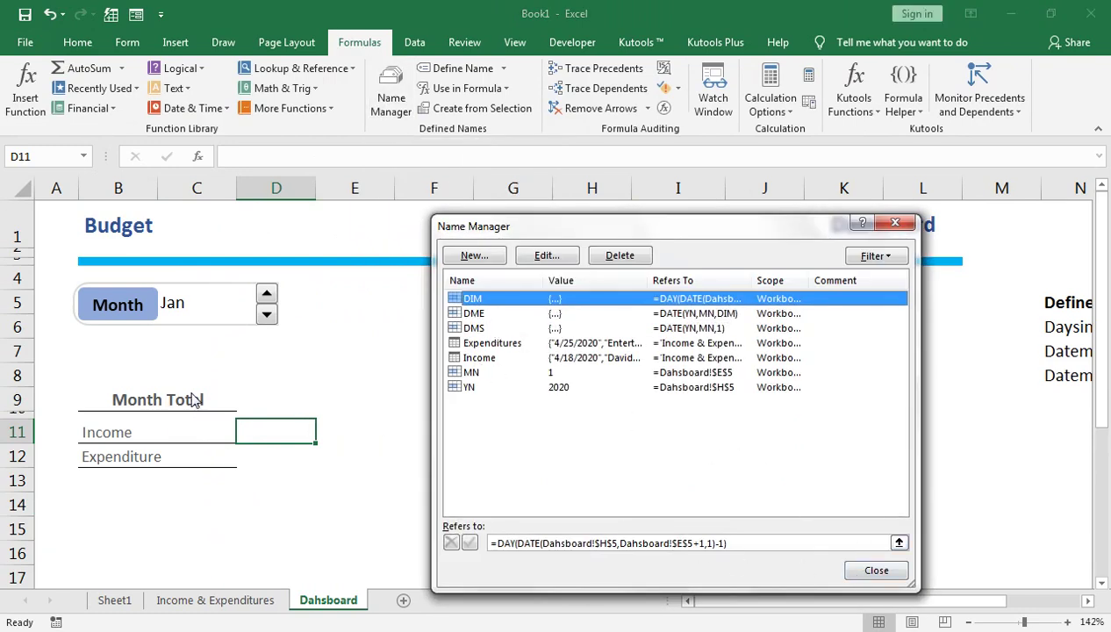
pyautogui.click(893, 225)
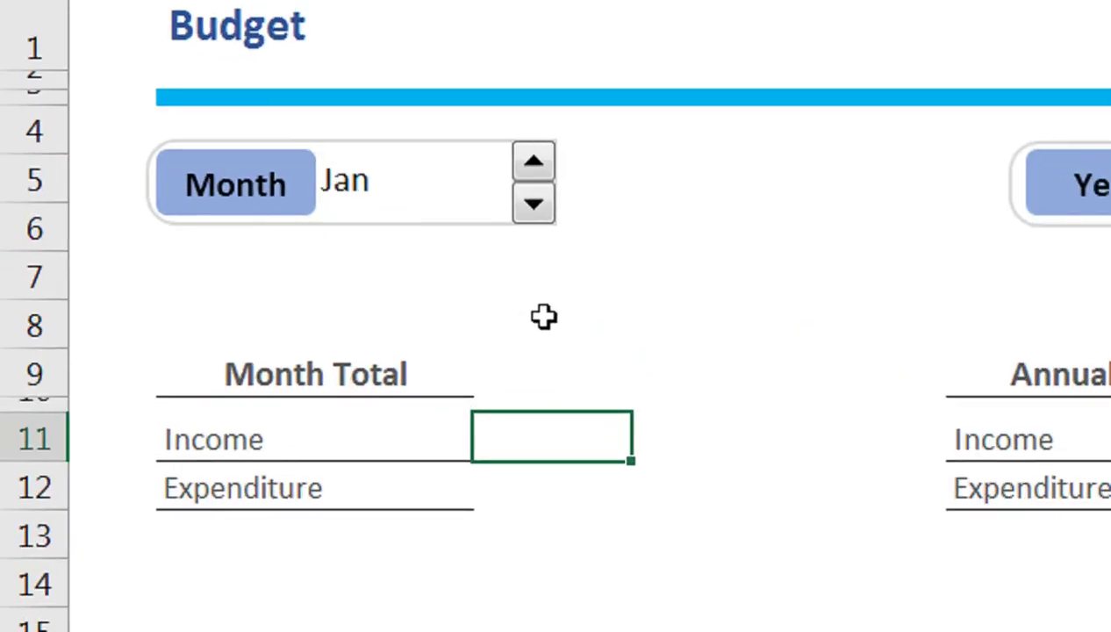
pyautogui.write('=SUMIF(')
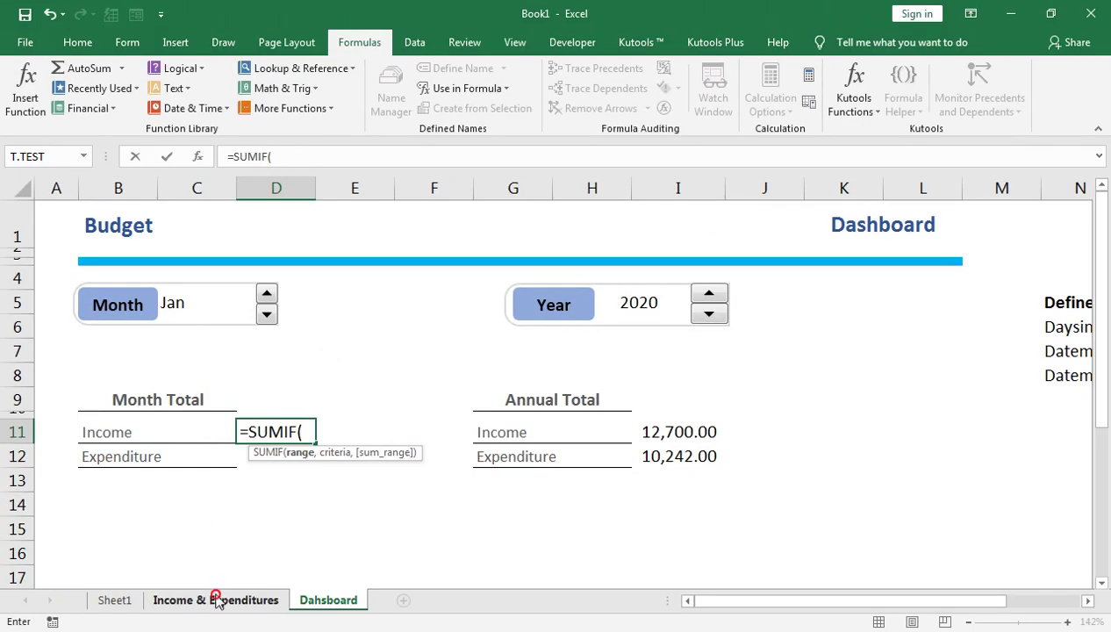
# Set the SUMIF range to Expenditures[DATE] and its criteria to "<="&DME
pyautogui.click(211, 598)
pyautogui.scroll(3, 446, 326)
pyautogui.scroll(7, 446, 326)
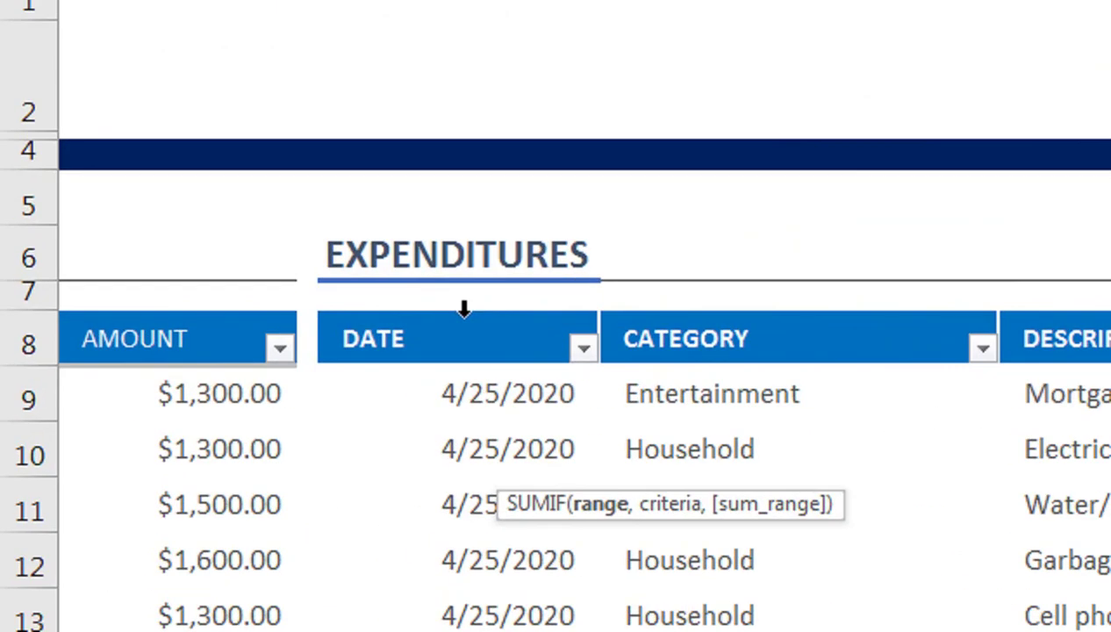
pyautogui.click(232, 355)
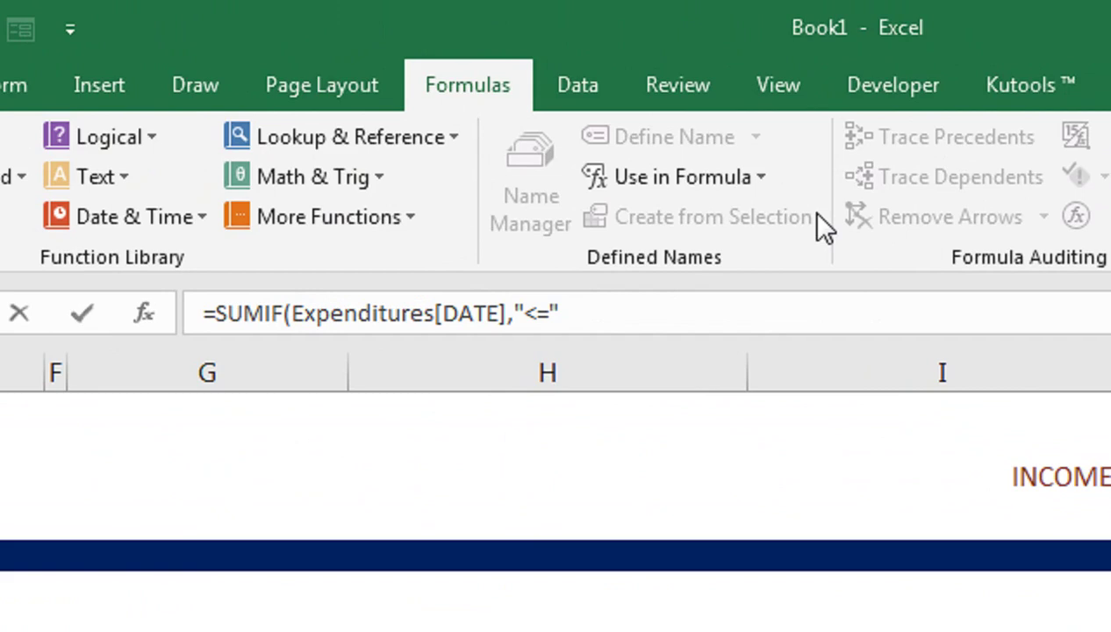
pyautogui.write('&DM')
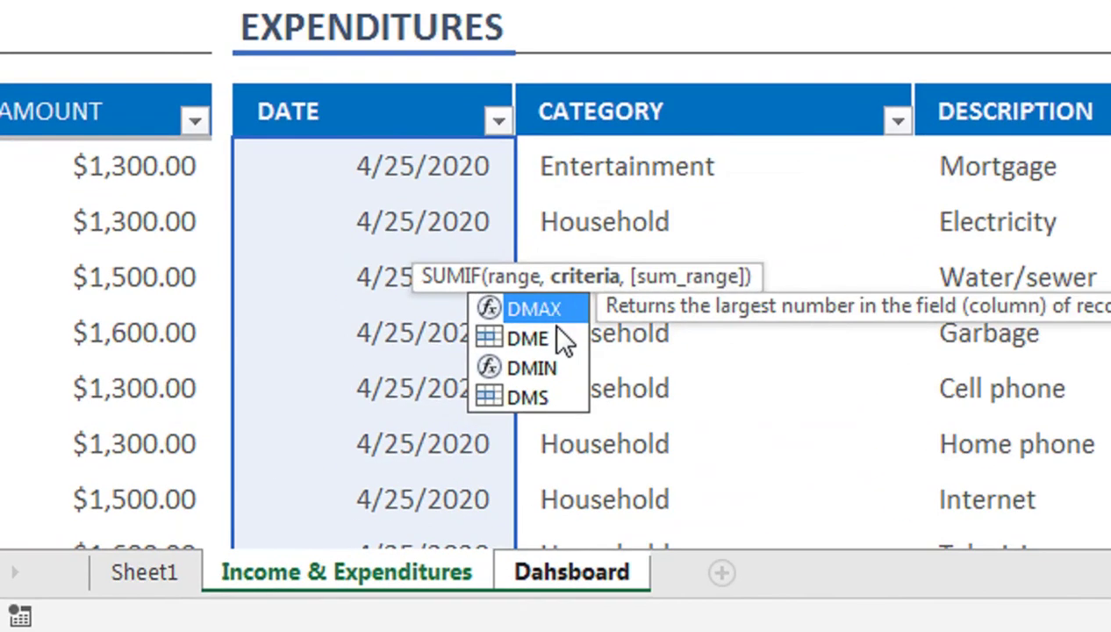
pyautogui.click(321, 483)
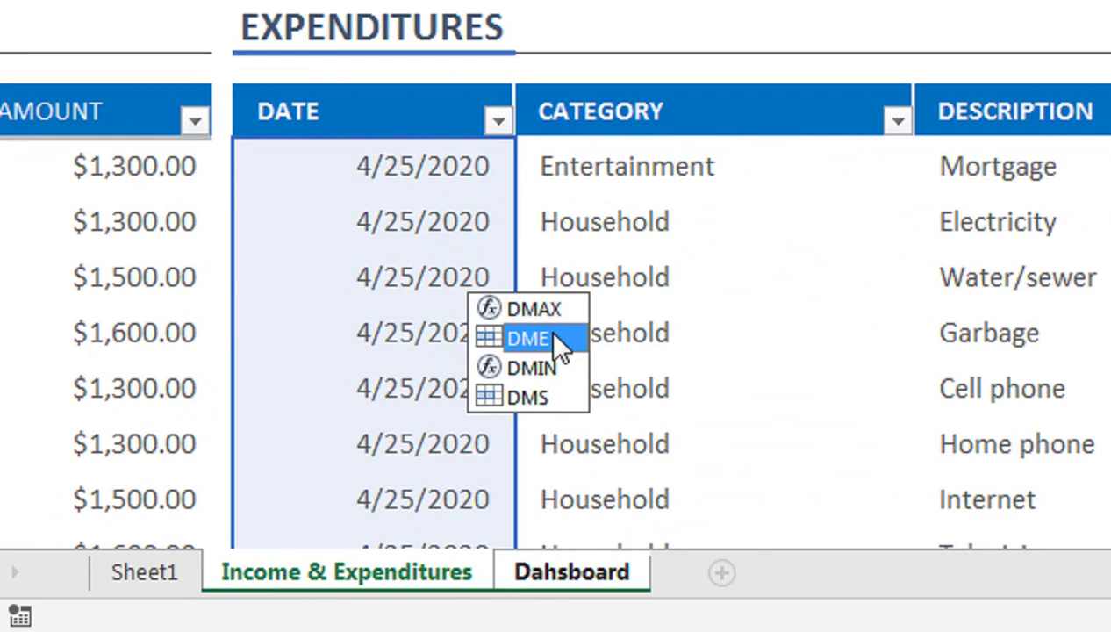
pyautogui.write('Expenditures[DATE],"<="&DME')
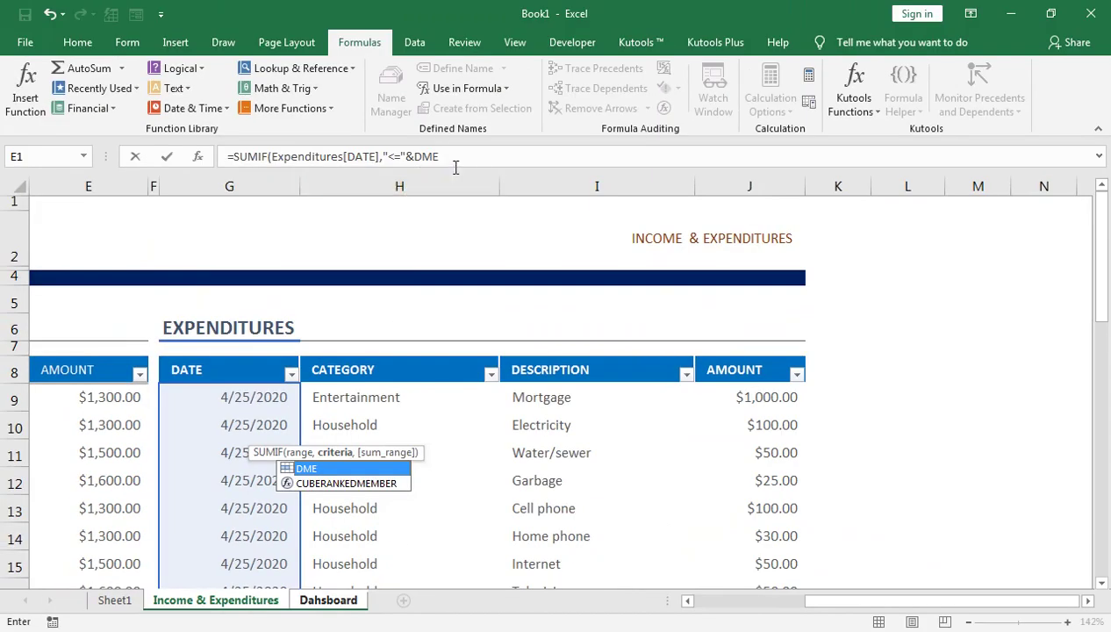
# Use Expenditures[AMOUNT] as the sum range, close the first SUMIF and add a minus sign
pyautogui.click(455, 165)
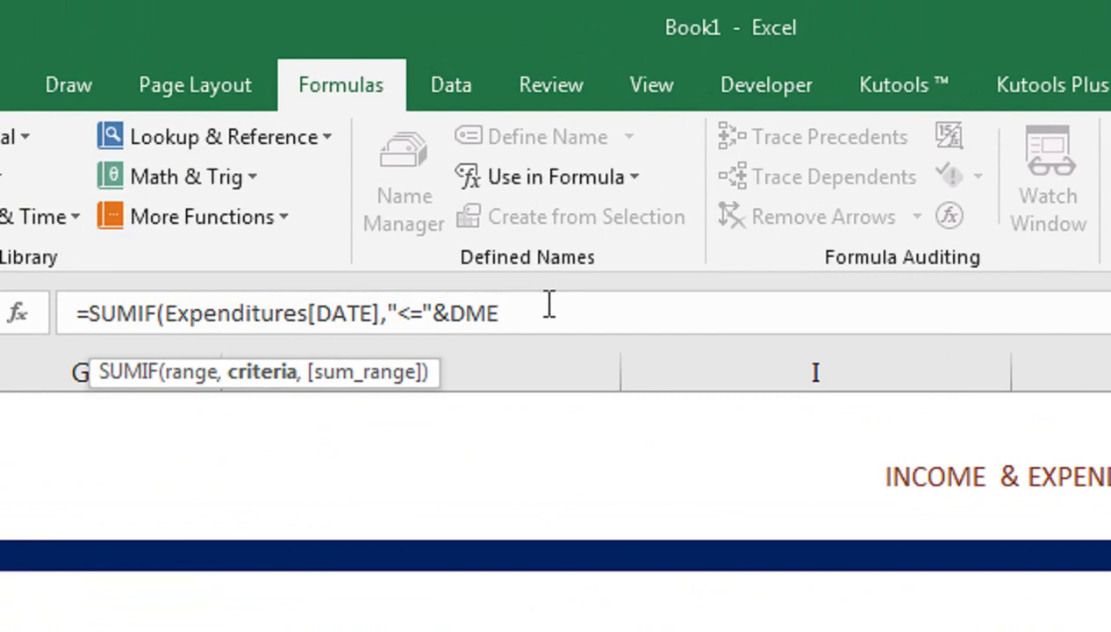
pyautogui.write(',')
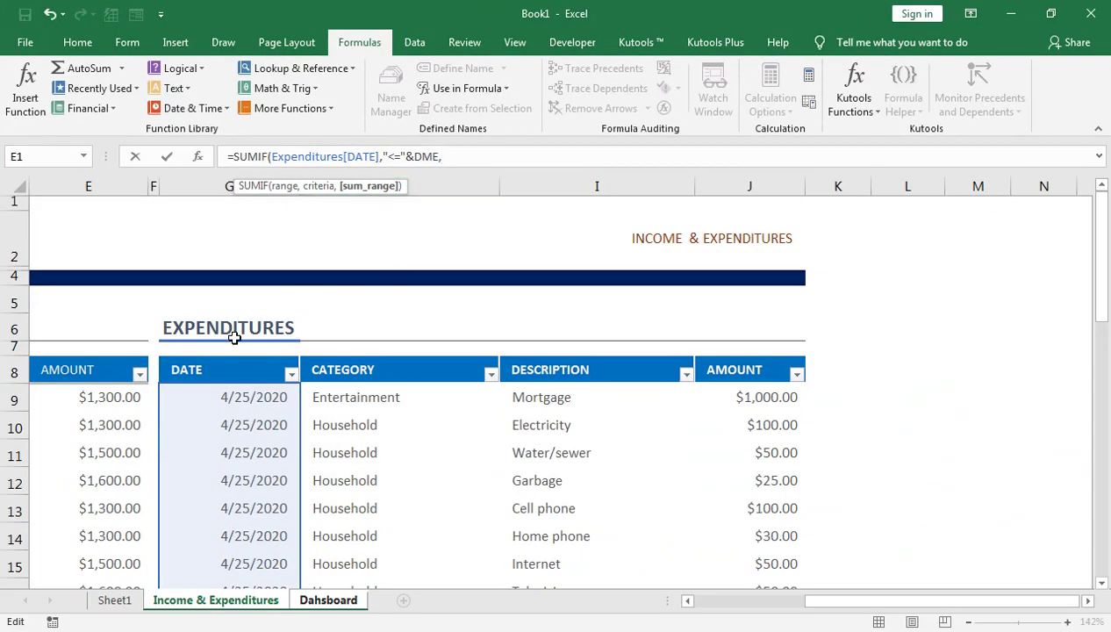
pyautogui.click(735, 358)
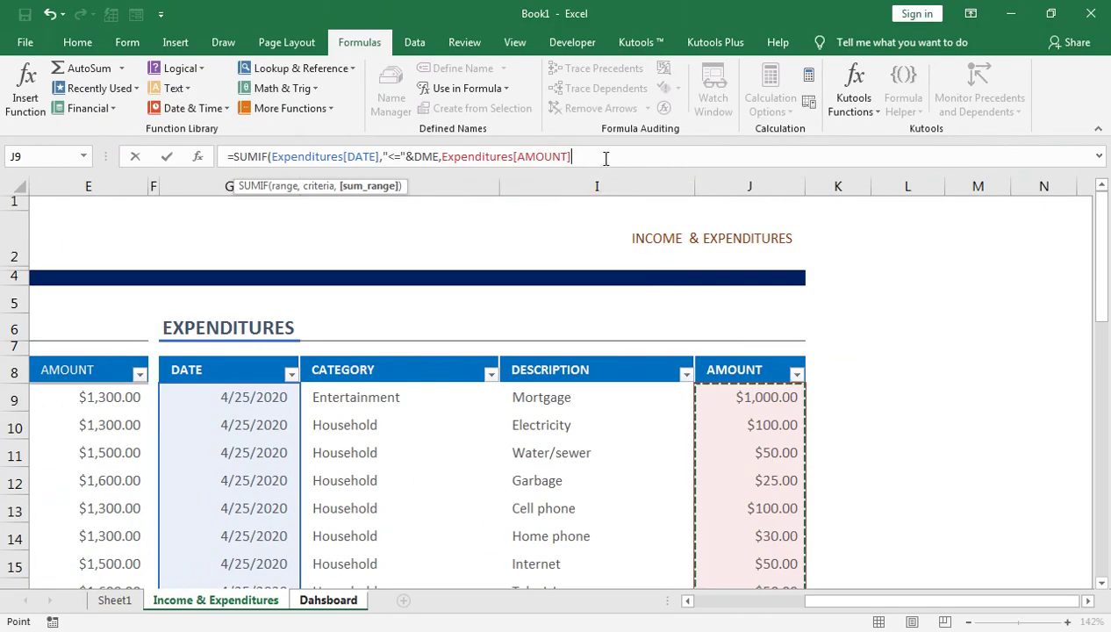
pyautogui.write(')-')
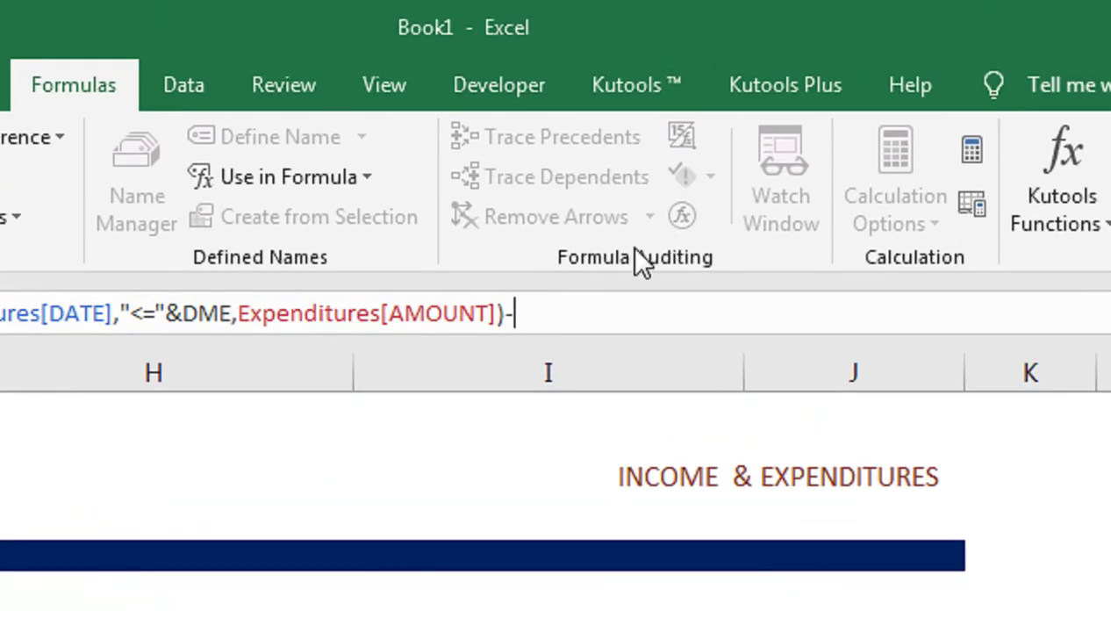
# Add a second SUMIF with Expenditures[DATE] as its range and begin its criteria with "<"
pyautogui.write('SUMIF(')
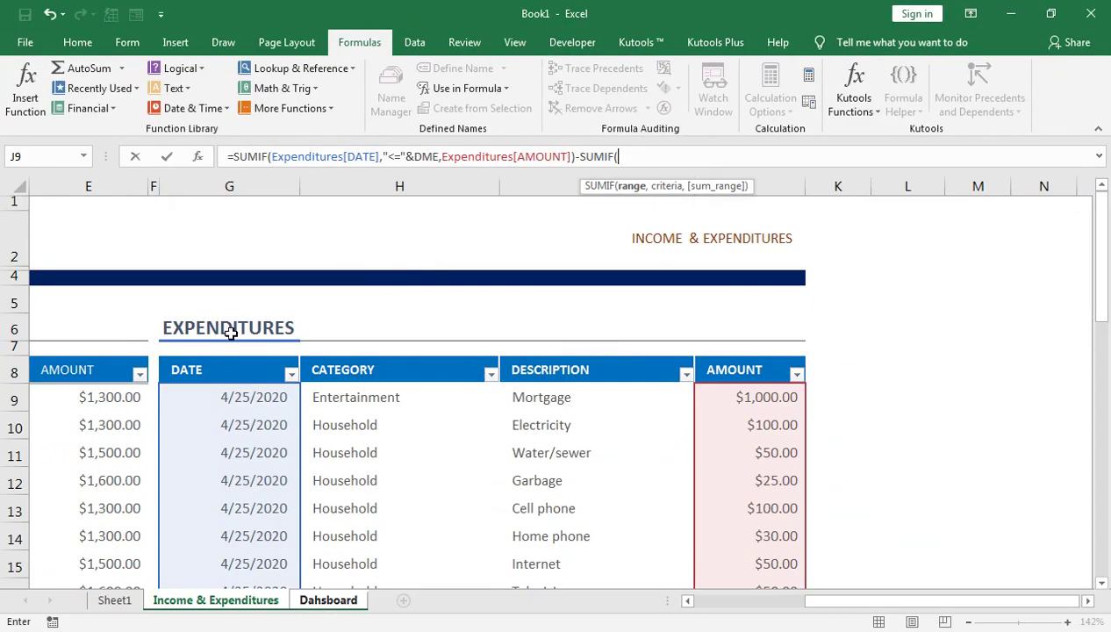
pyautogui.click(225, 358)
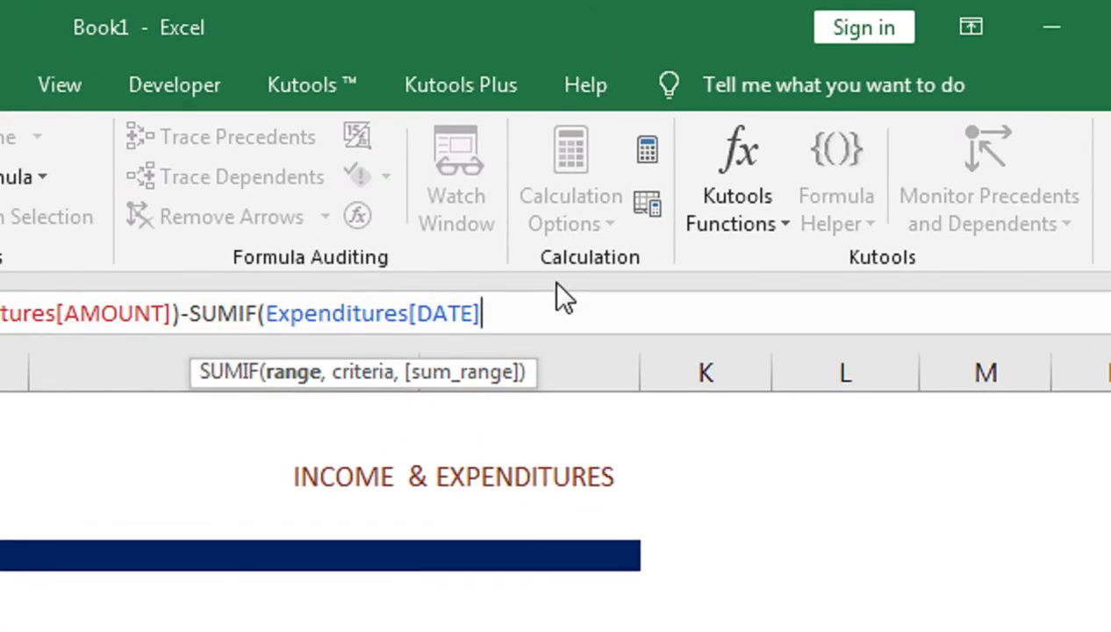
pyautogui.write(',')
pyautogui.write('<"')
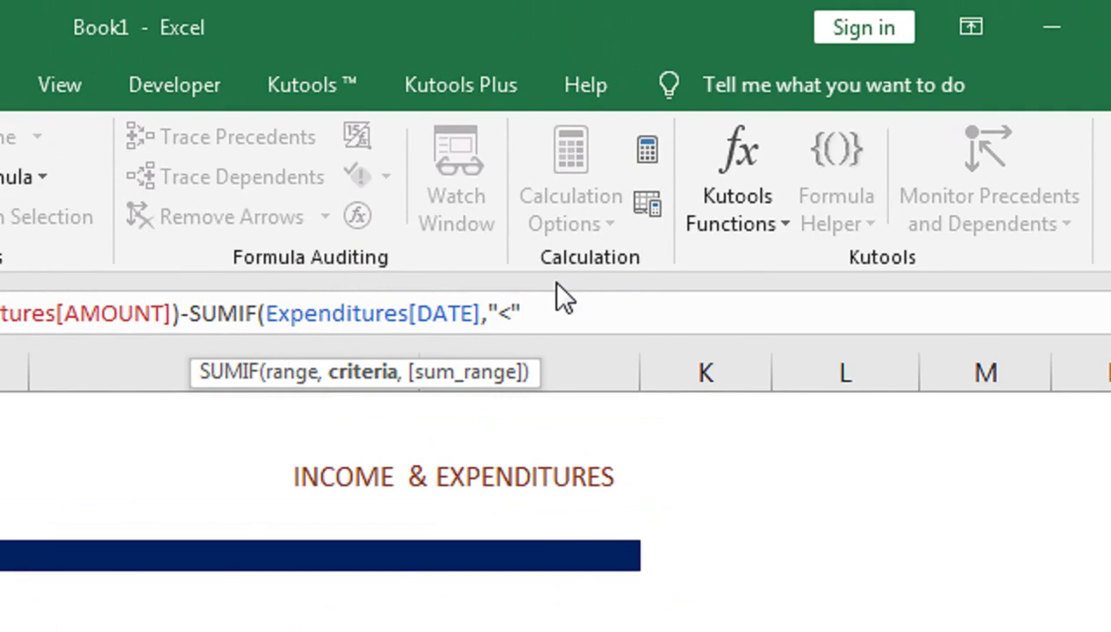
# Complete the second SUMIF's criteria with the defined name DMS and move on to the sum range argument
pyautogui.write('D')
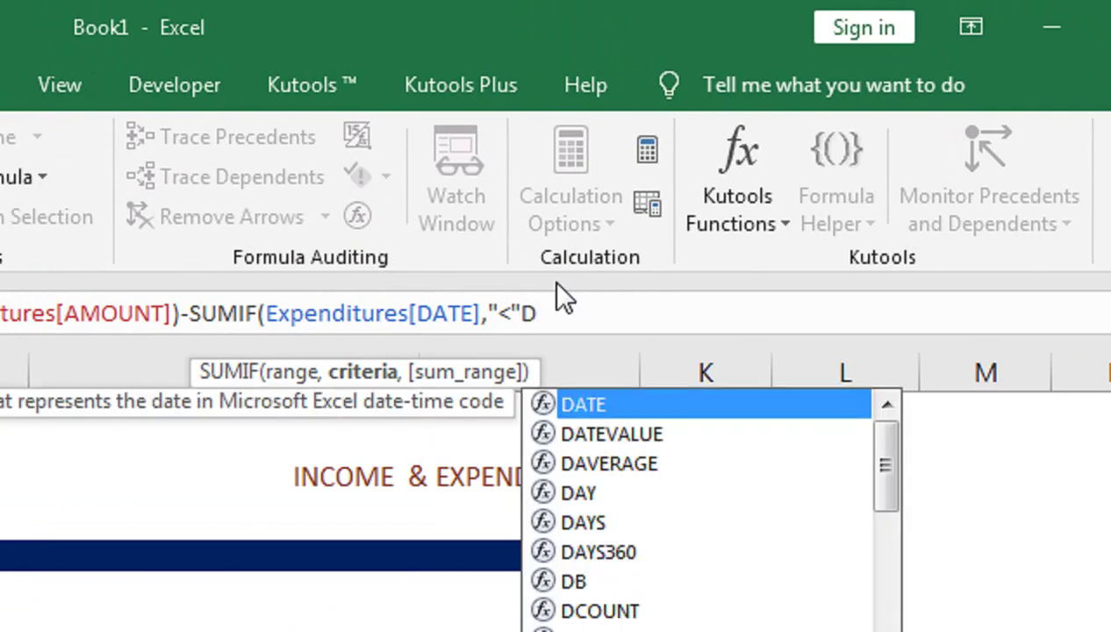
pyautogui.write('M')
pyautogui.press('Down')
pyautogui.press('Down')
pyautogui.press('Down')
pyautogui.write('S')
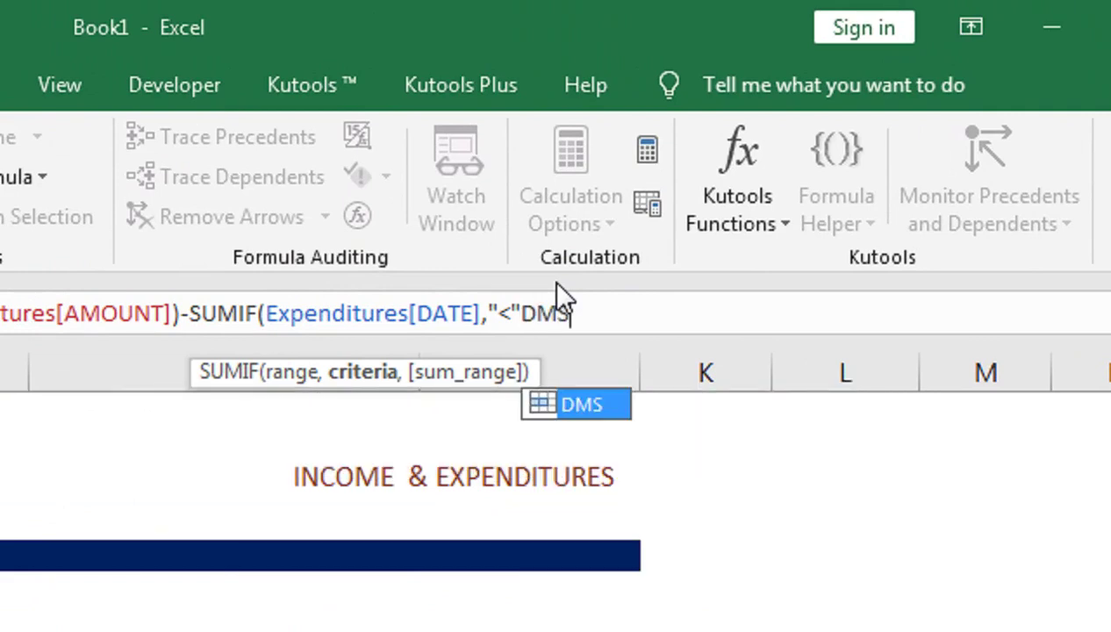
pyautogui.doubleClick(597, 303)
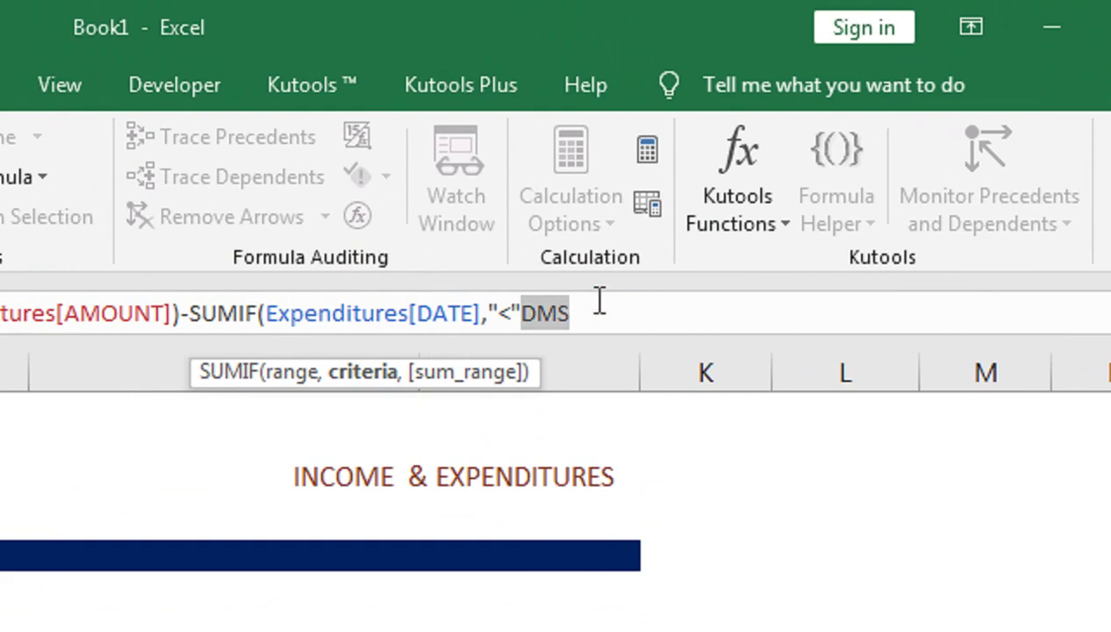
pyautogui.click(599, 301)
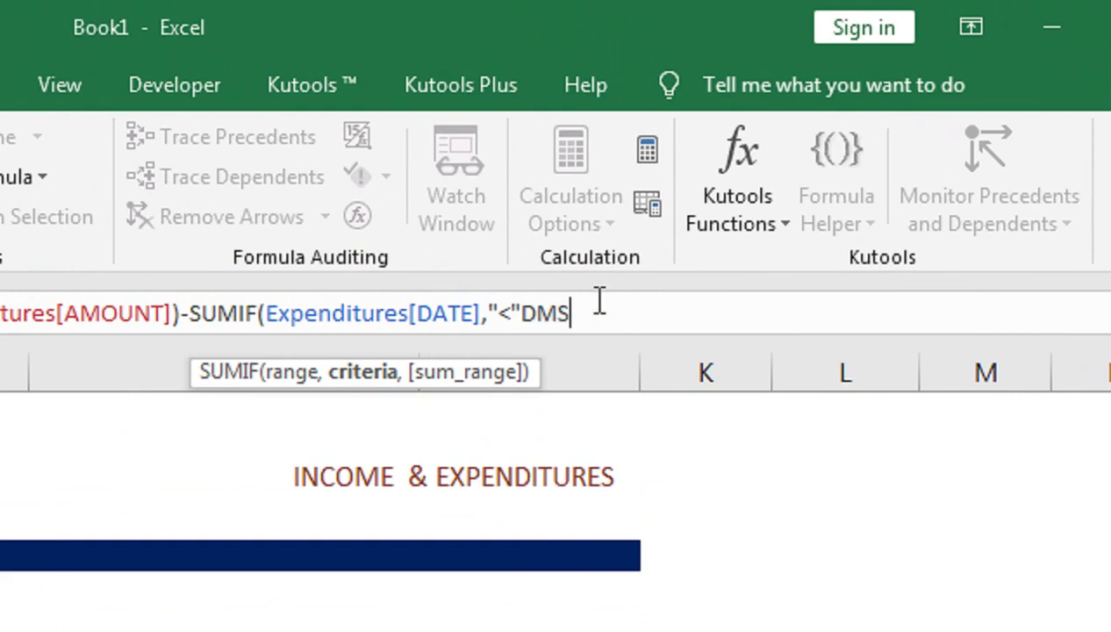
pyautogui.write(',')
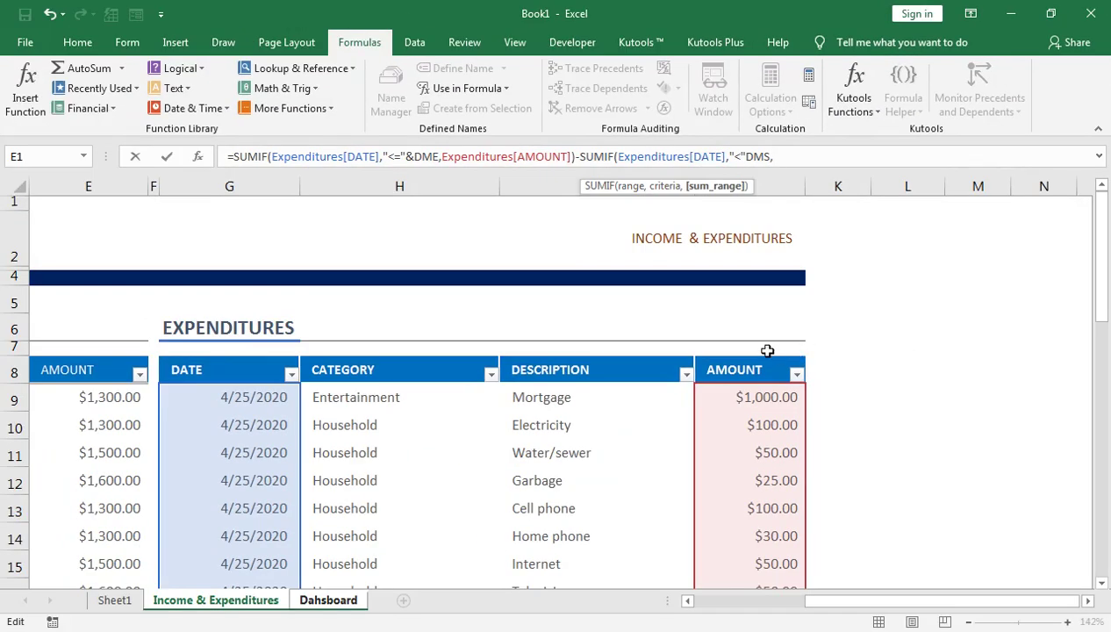
pyautogui.click(767, 355)
pyautogui.click(736, 350)
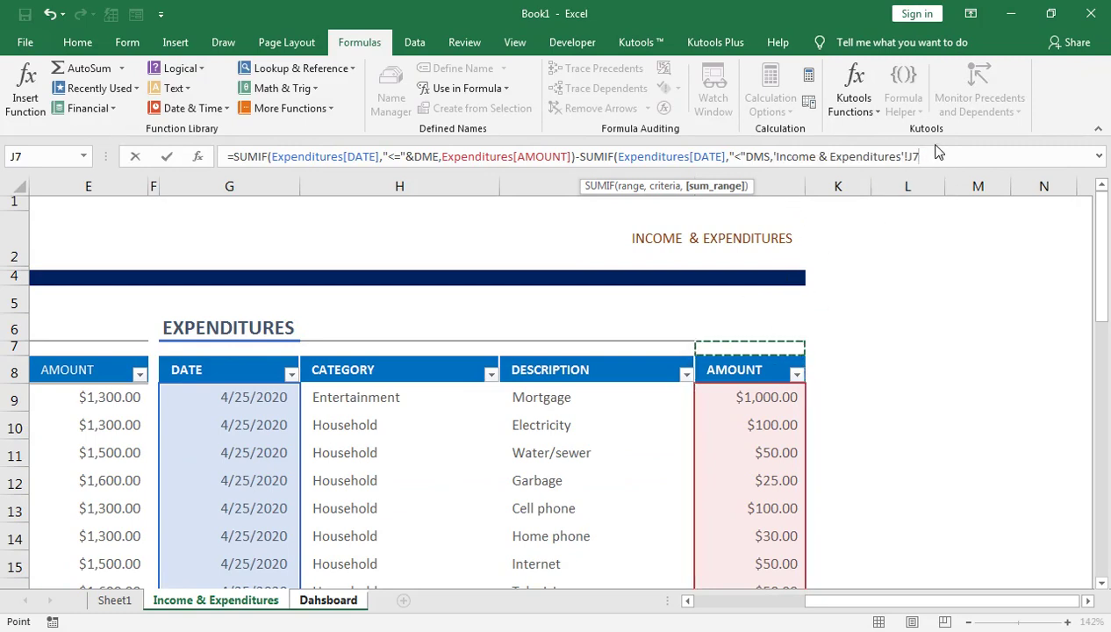
pyautogui.click(745, 353)
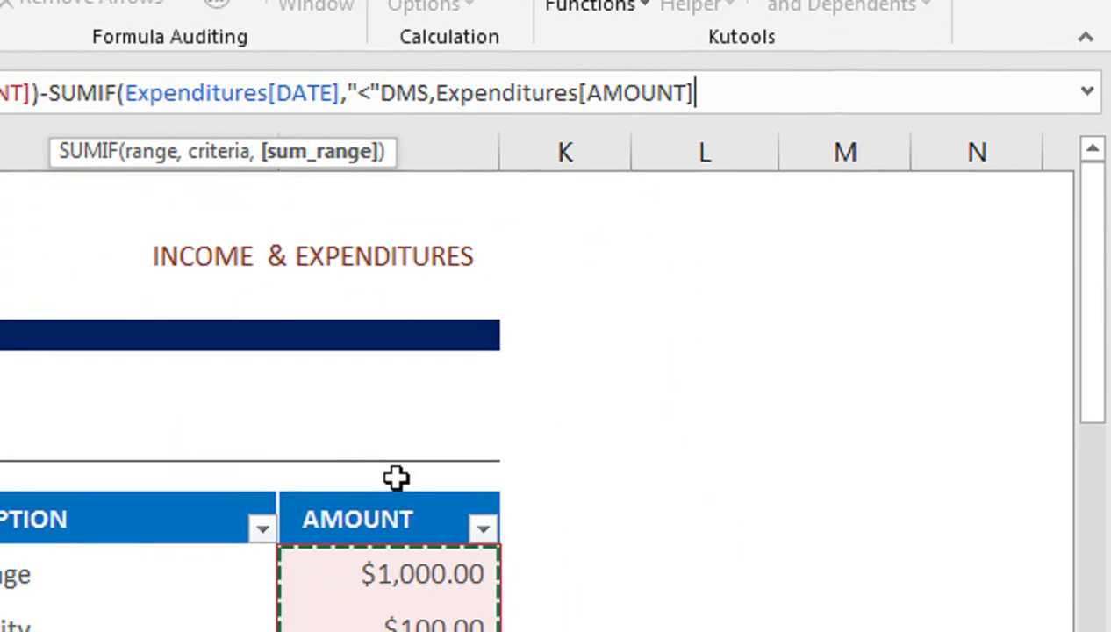
pyautogui.click(395, 553)
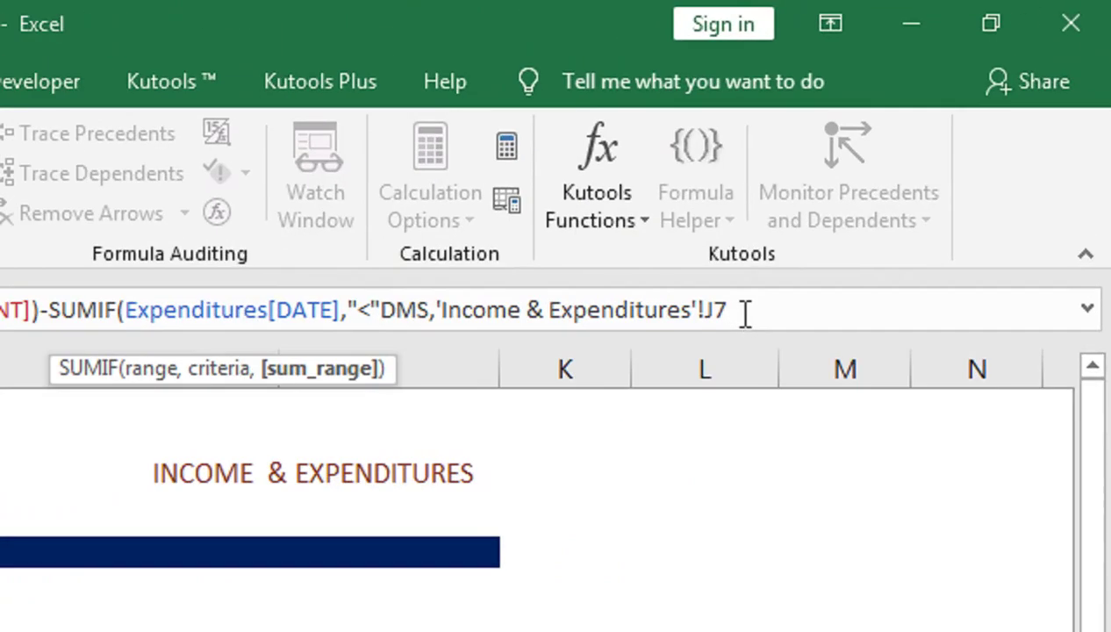
pyautogui.press('BackSpace')
pyautogui.press('BackSpace')
pyautogui.press('BackSpace')
pyautogui.press('BackSpace')
pyautogui.press('BackSpace')
pyautogui.press('BackSpace')
pyautogui.press('BackSpace')
pyautogui.press('BackSpace')
pyautogui.press('BackSpace')
pyautogui.press('BackSpace')
pyautogui.press('BackSpace')
pyautogui.press('BackSpace')
pyautogui.press('BackSpace')
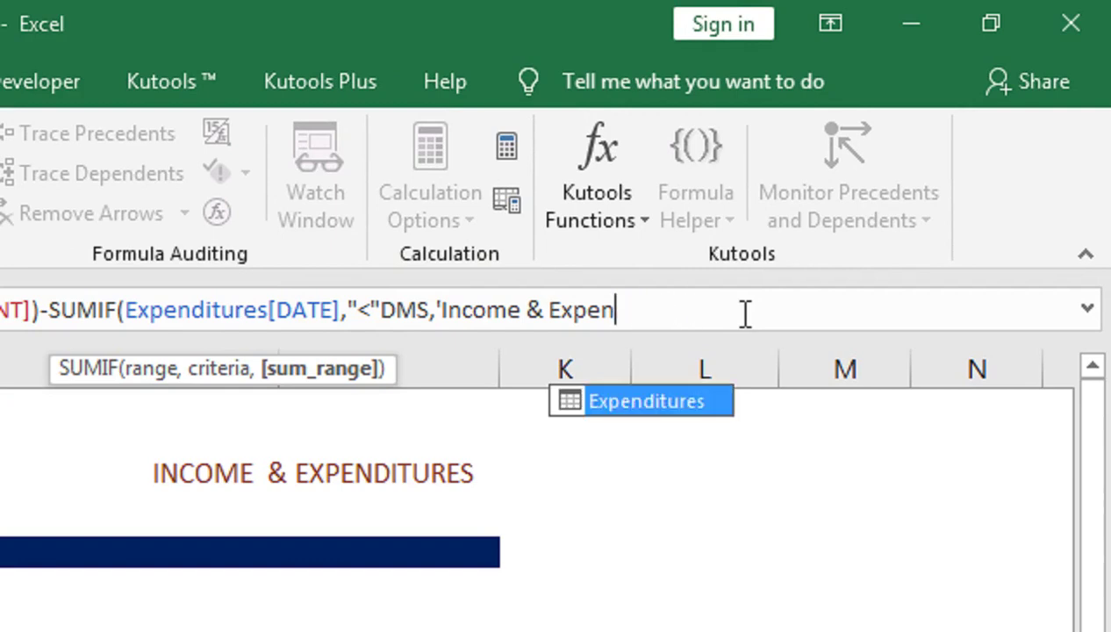
pyautogui.press('BackSpace')
pyautogui.press('BackSpace')
pyautogui.press('BackSpace')
pyautogui.press('BackSpace')
pyautogui.press('BackSpace')
pyautogui.press('BackSpace')
pyautogui.press('BackSpace')
pyautogui.press('BackSpace')
pyautogui.press('BackSpace')
pyautogui.press('BackSpace')
pyautogui.press('BackSpace')
pyautogui.press('BackSpace')
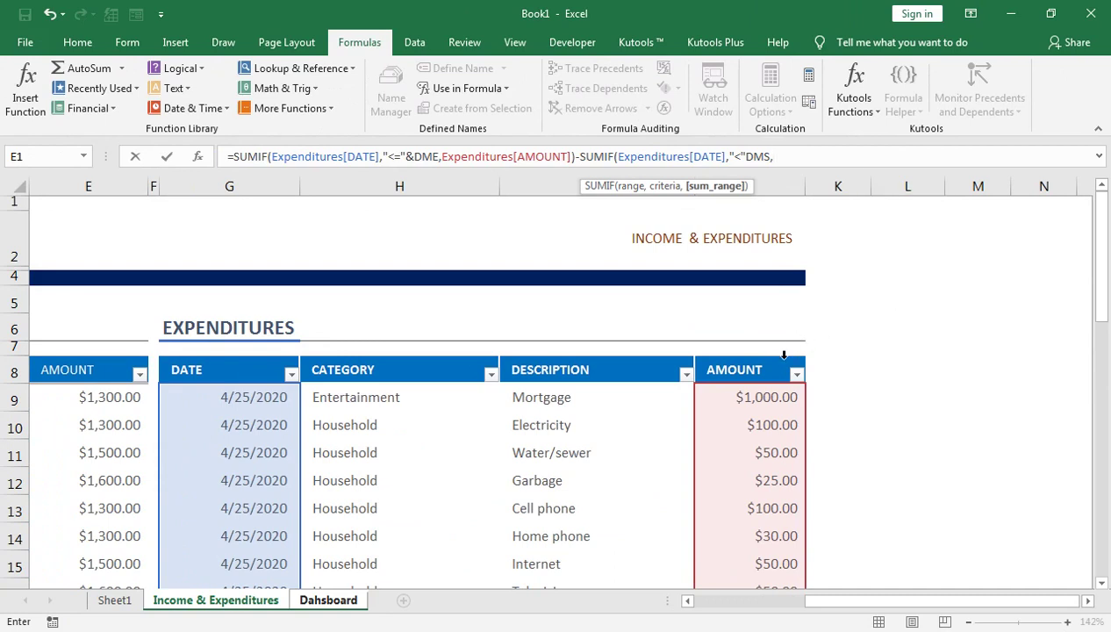
# Use Expenditures[AMOUNT] as the second SUMIF's sum range, close the function and try to enter the formula
pyautogui.click(783, 355)
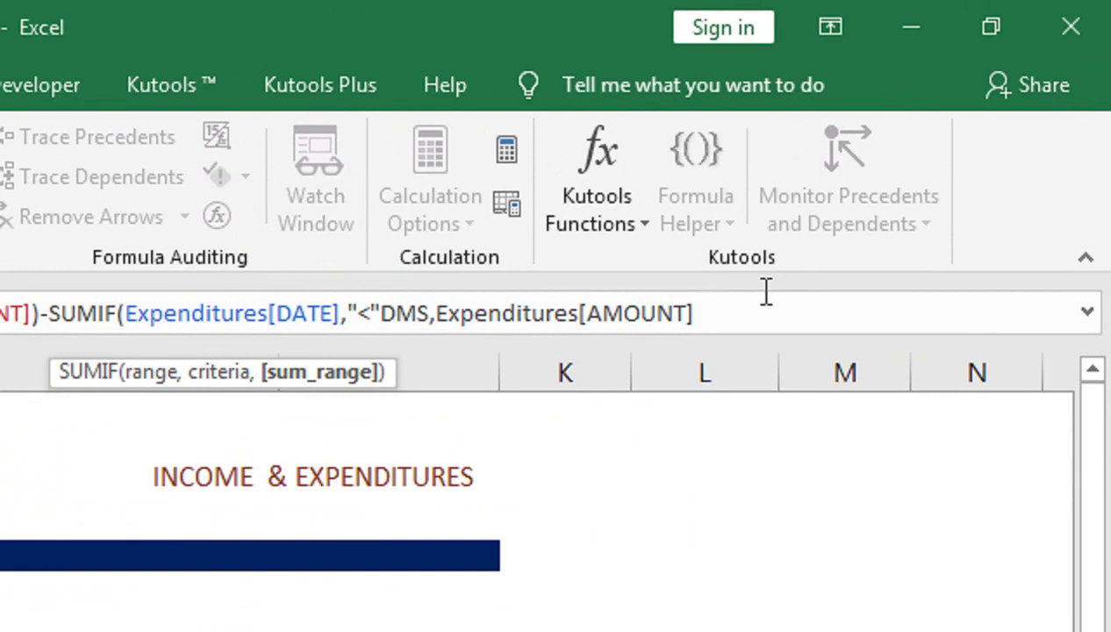
pyautogui.write(')')
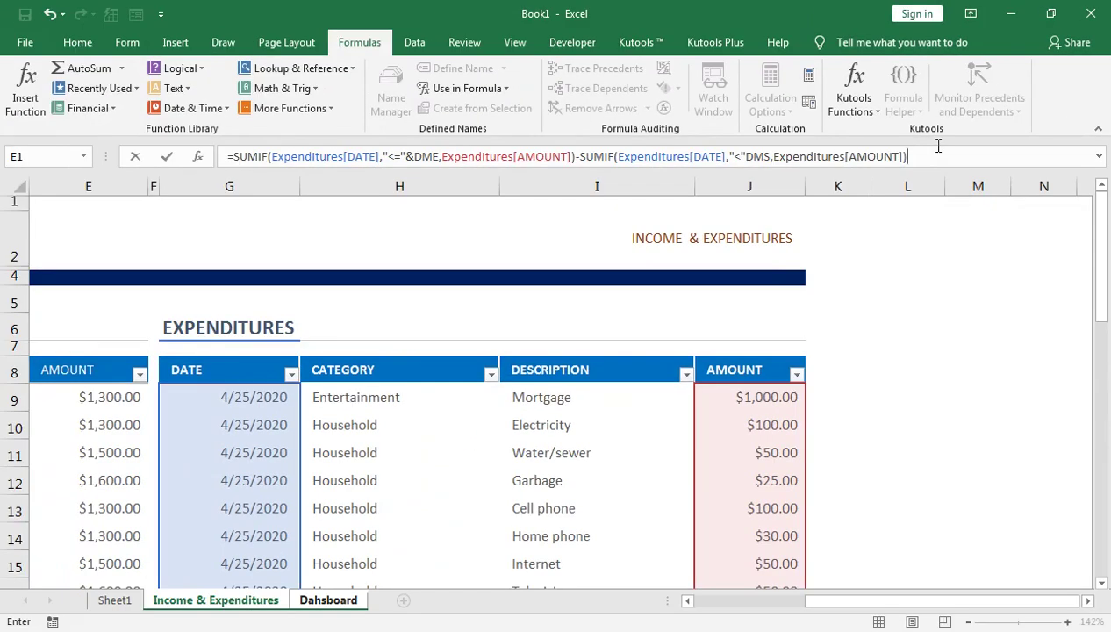
pyautogui.press('Return')
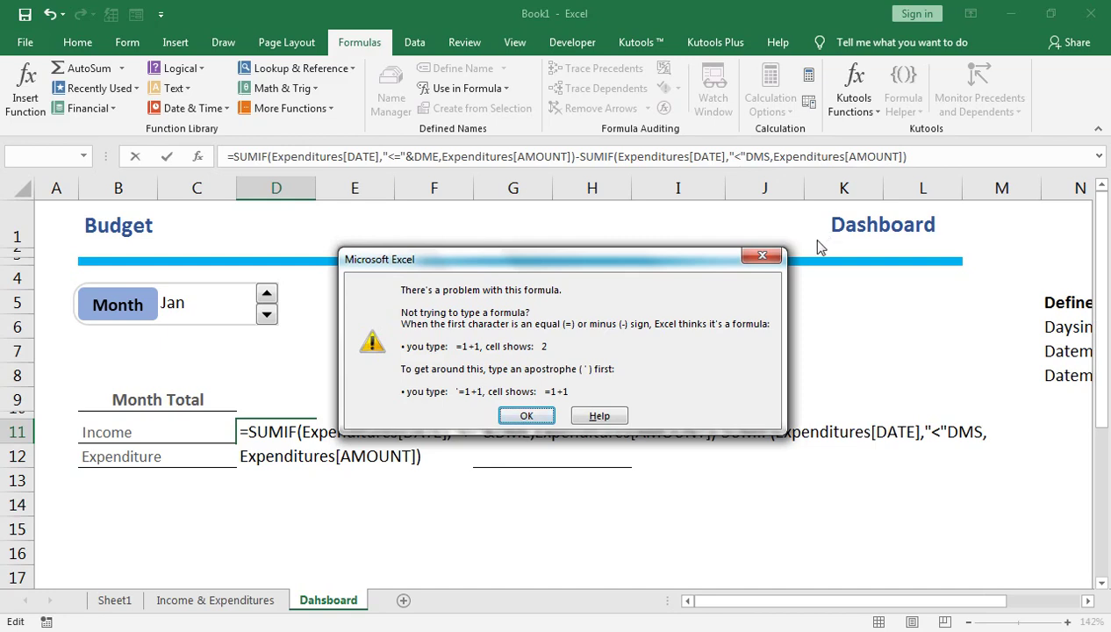
pyautogui.click(524, 416)
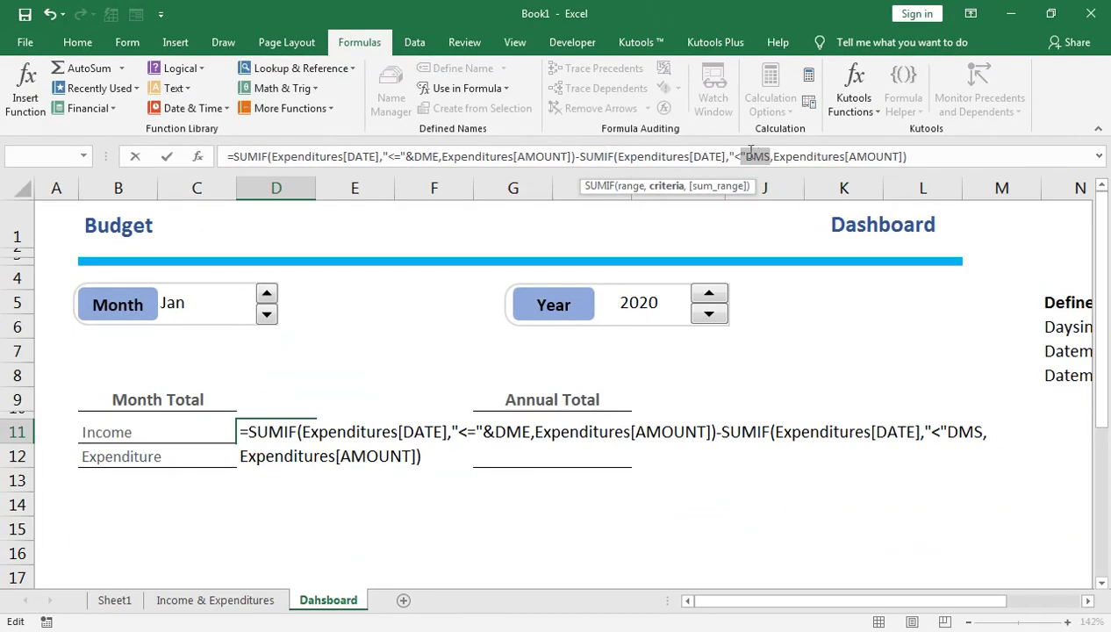
# Insert the missing & between "<" and DMS in the second SUMIF and enter the formula in D11
pyautogui.click(748, 156)
pyautogui.write('&')
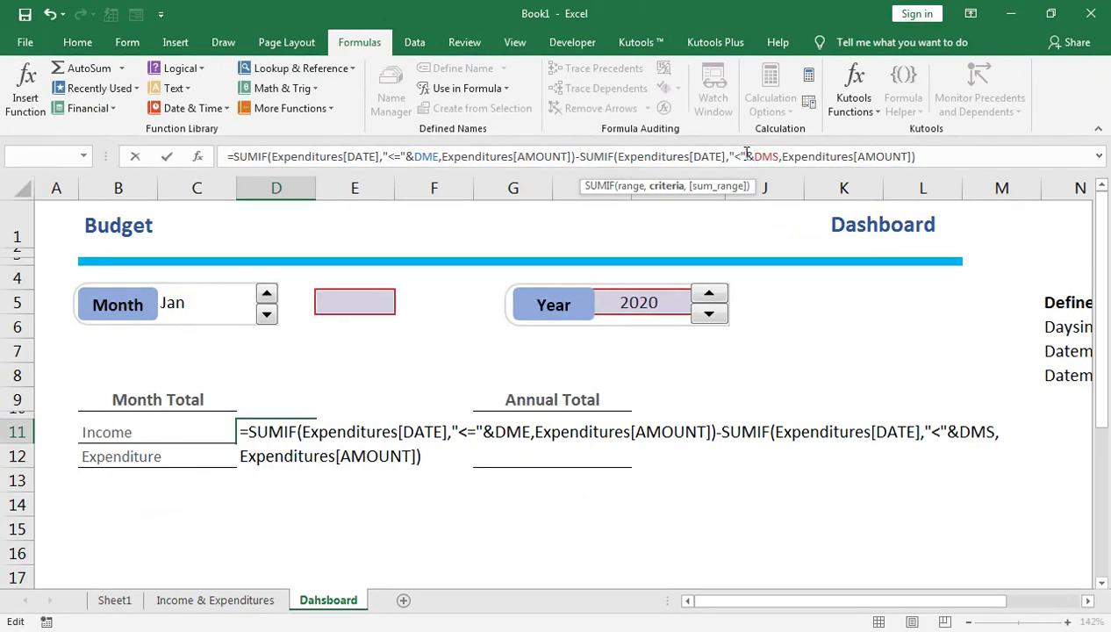
pyautogui.press('Return')
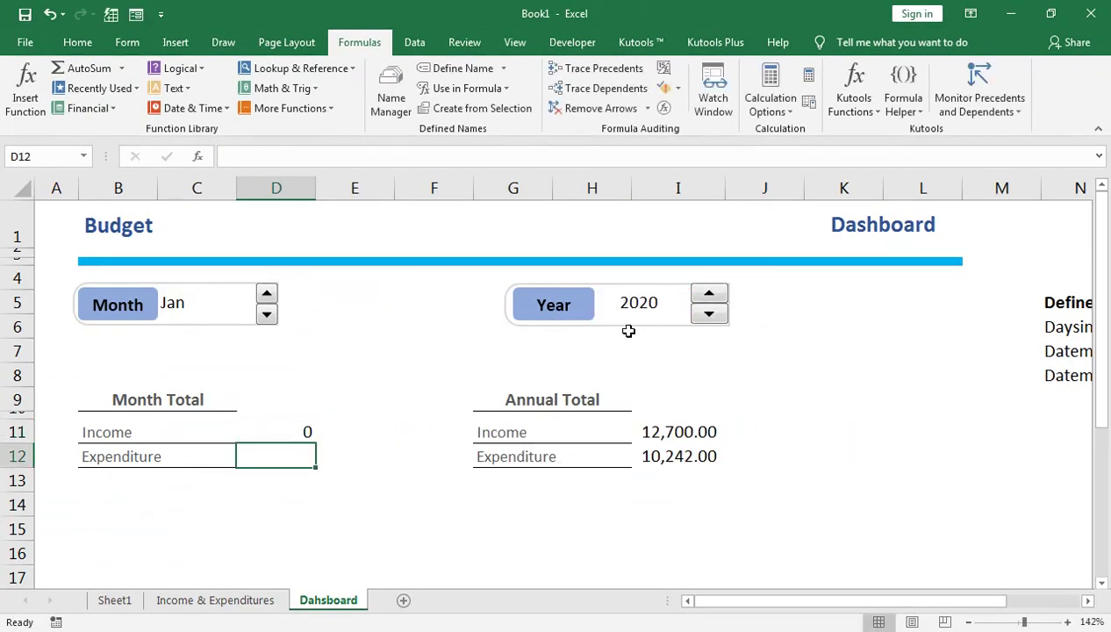
# Check the DATE column of the Expenditures table for January entries and return to the dashboard sheet
pyautogui.click(287, 426)
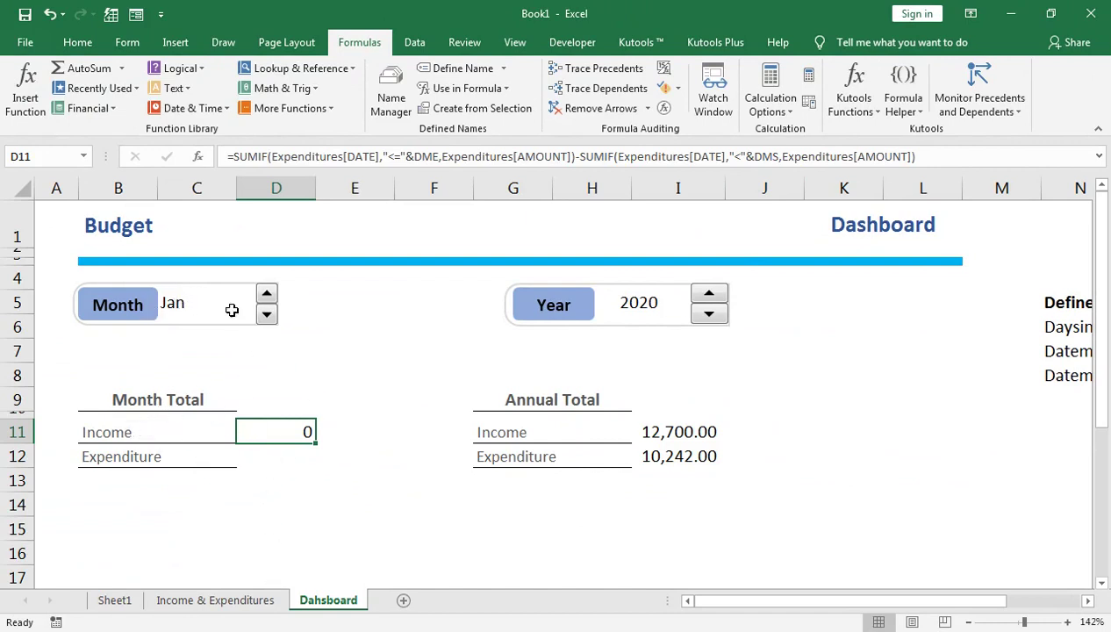
pyautogui.click(264, 604)
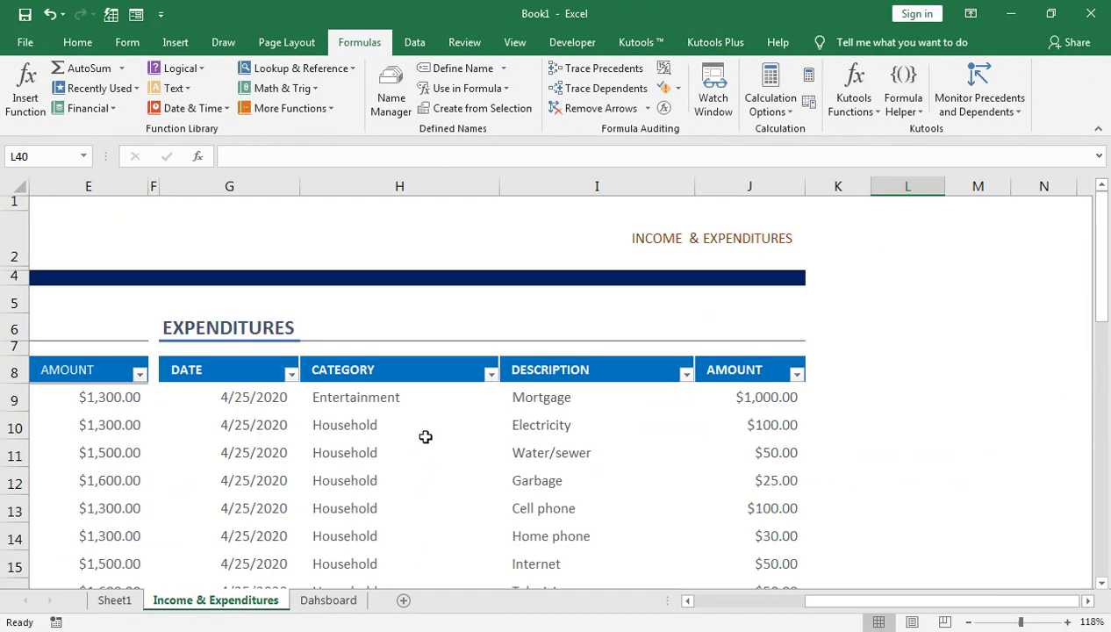
pyautogui.click(229, 399)
pyautogui.scroll(-7, 230, 403)
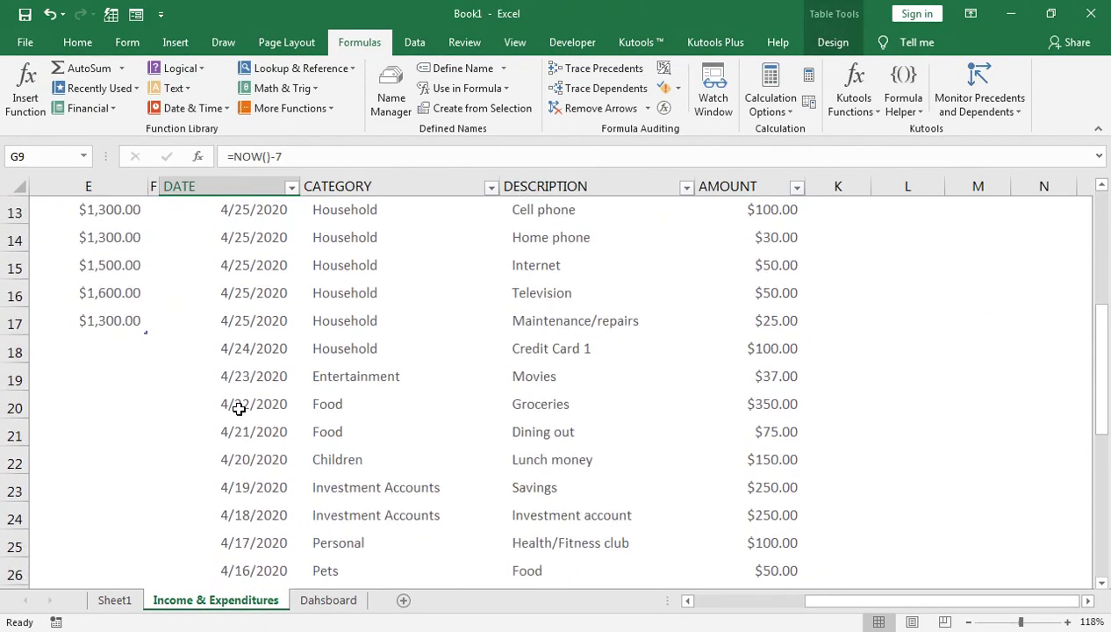
pyautogui.scroll(-3, 250, 426)
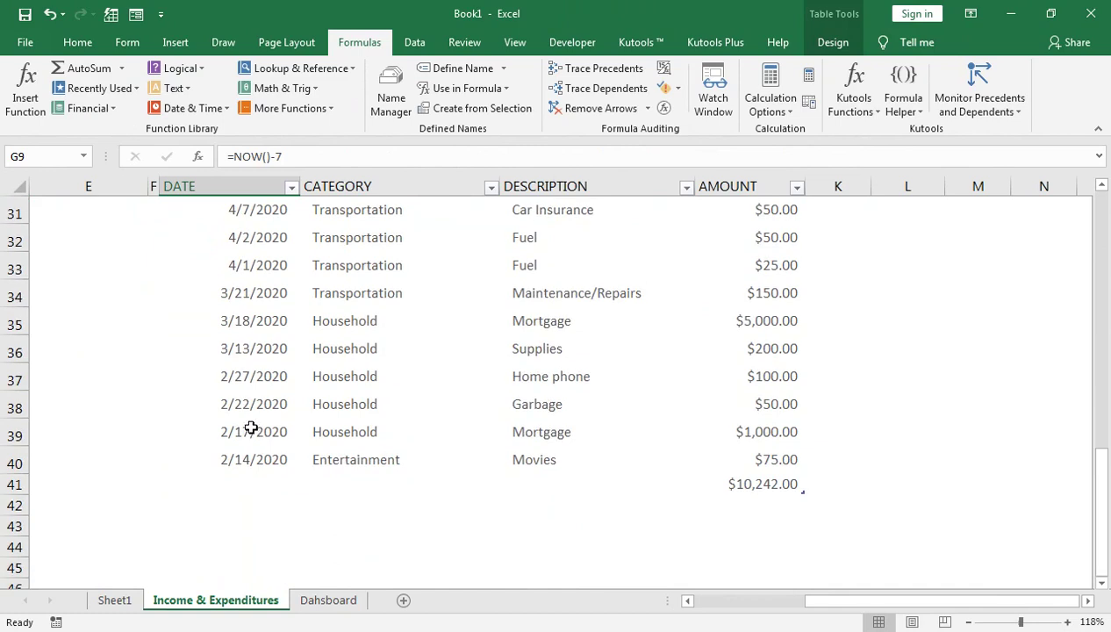
pyautogui.scroll(9, 251, 426)
pyautogui.scroll(1, 253, 423)
pyautogui.click(339, 606)
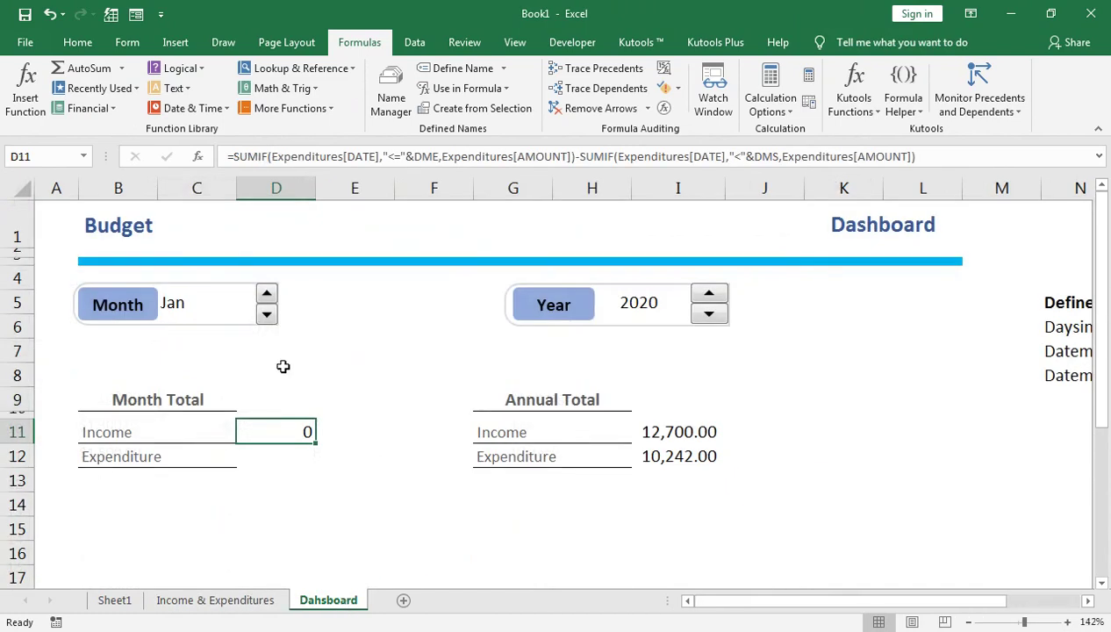
# Set the dashboard month to Feb and look up the February rows at the end of the Expenditures table
pyautogui.click(267, 301)
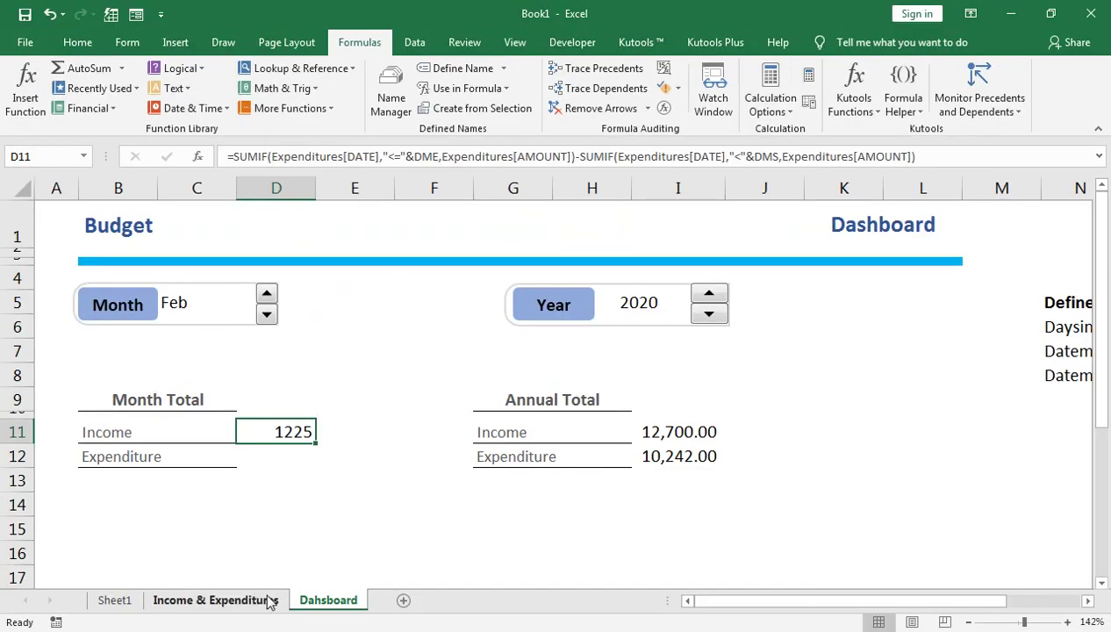
pyautogui.click(266, 600)
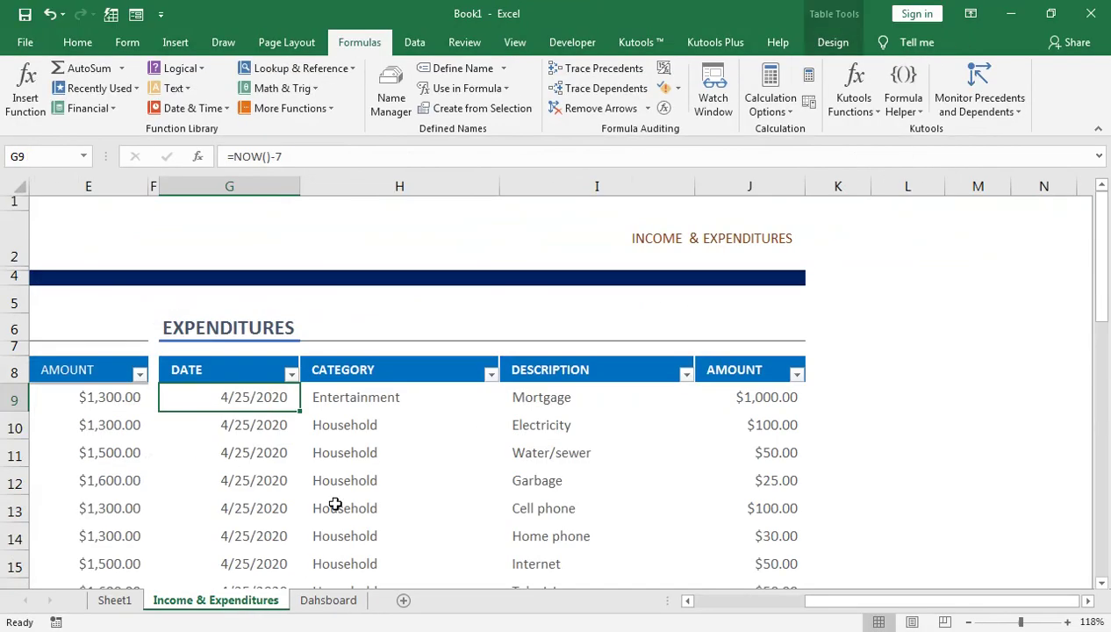
pyautogui.scroll(-3, 696, 457)
pyautogui.scroll(-5, 698, 457)
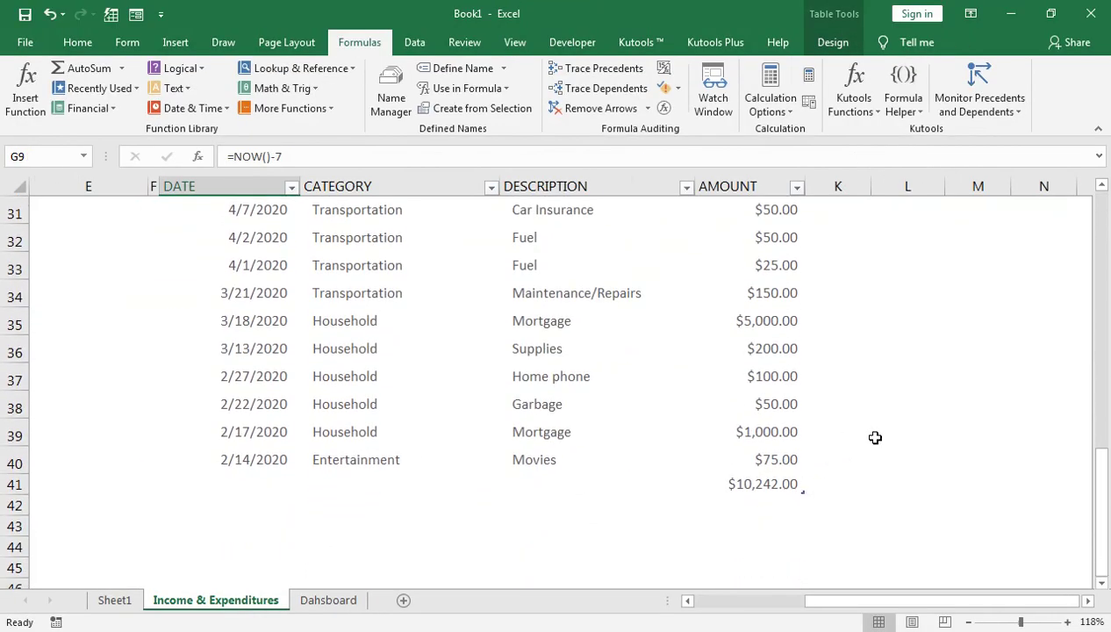
# Sum the February amounts J37:J40 in cell L40 as a check of the monthly total, and clear the cell
pyautogui.click(873, 474)
pyautogui.write('=SUM')
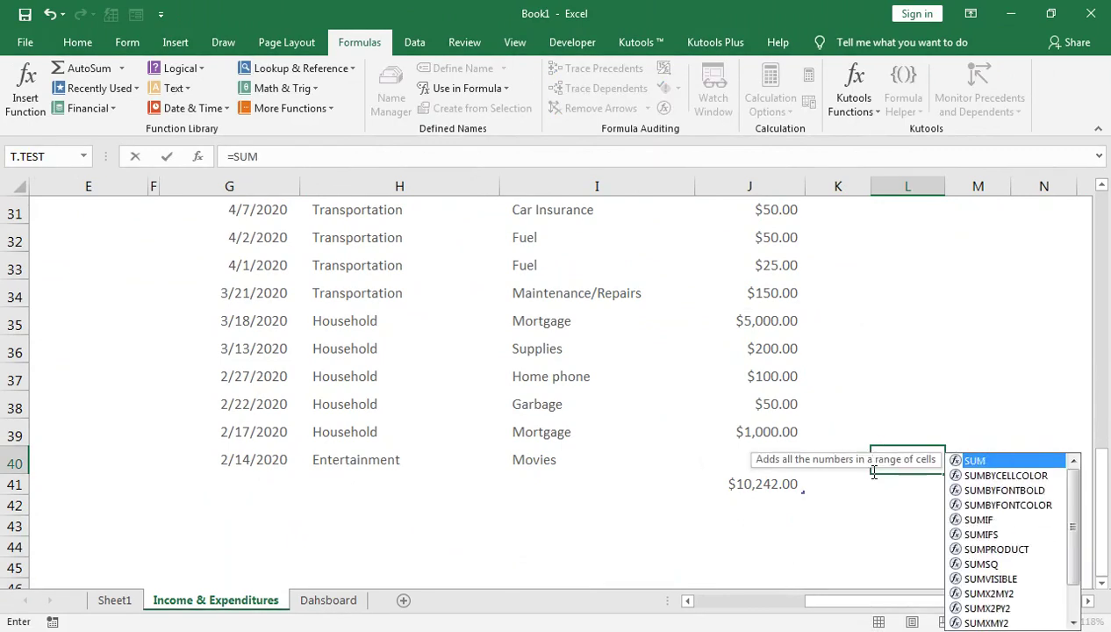
pyautogui.write('(')
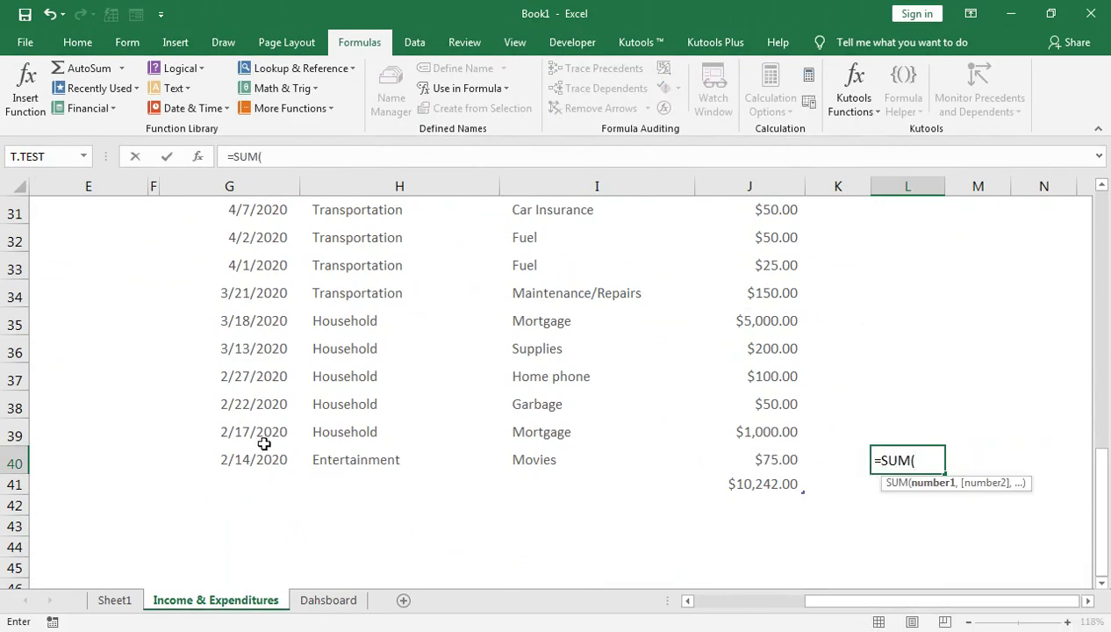
pyautogui.click(746, 453)
pyautogui.hotkey('shift', 'Up')
pyautogui.hotkey('shift', 'Up')
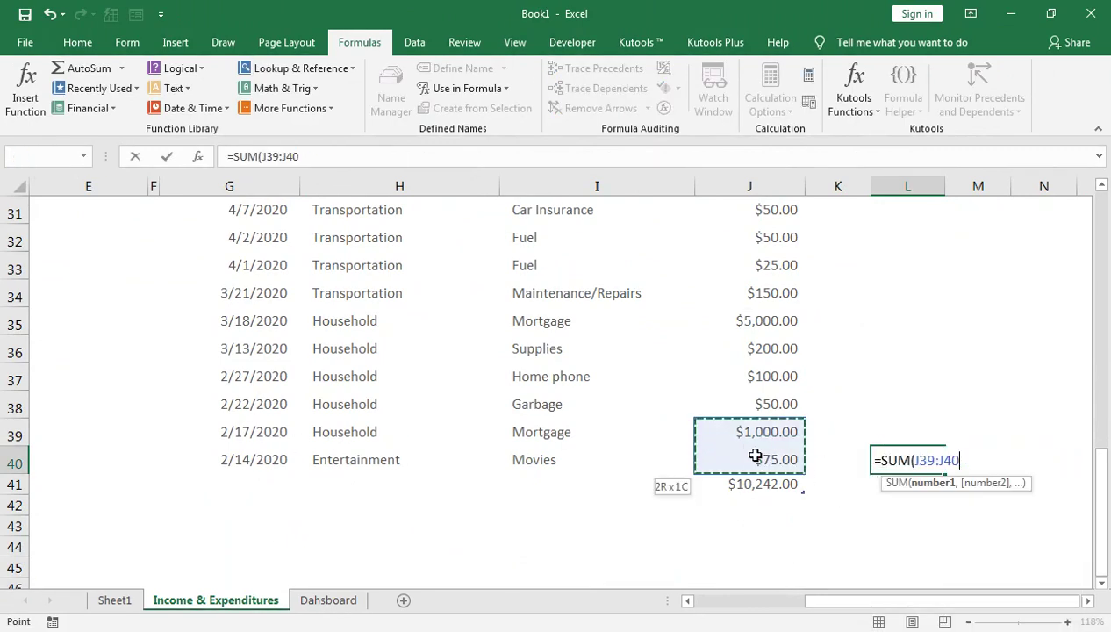
pyautogui.hotkey('shift', 'Up')
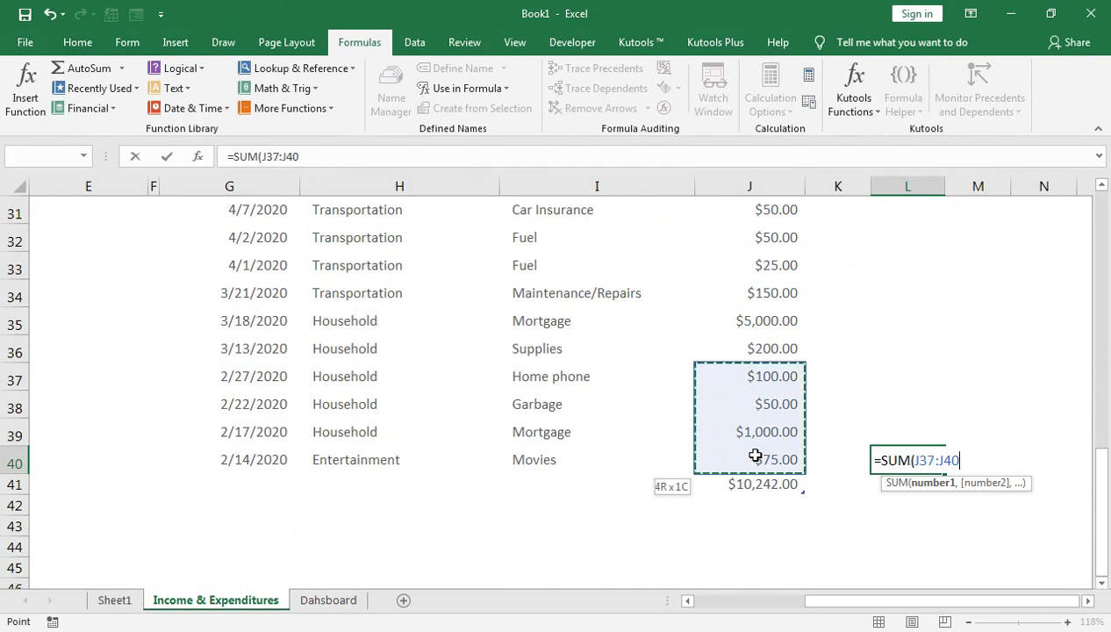
pyautogui.write(')')
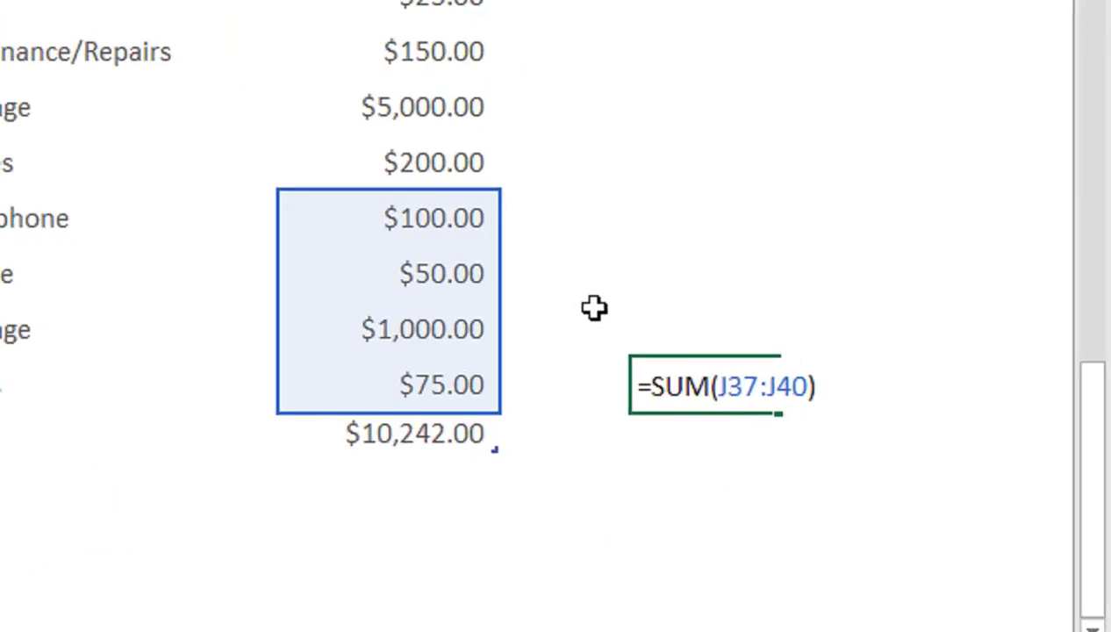
pyautogui.press('Return')
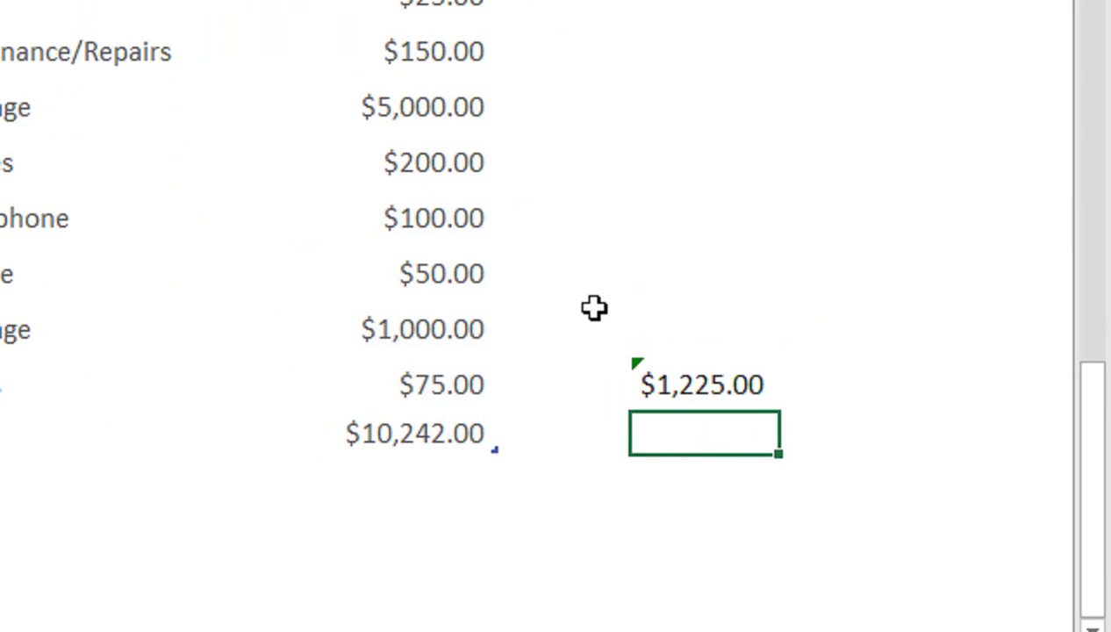
pyautogui.click(660, 367)
pyautogui.press('Delete')
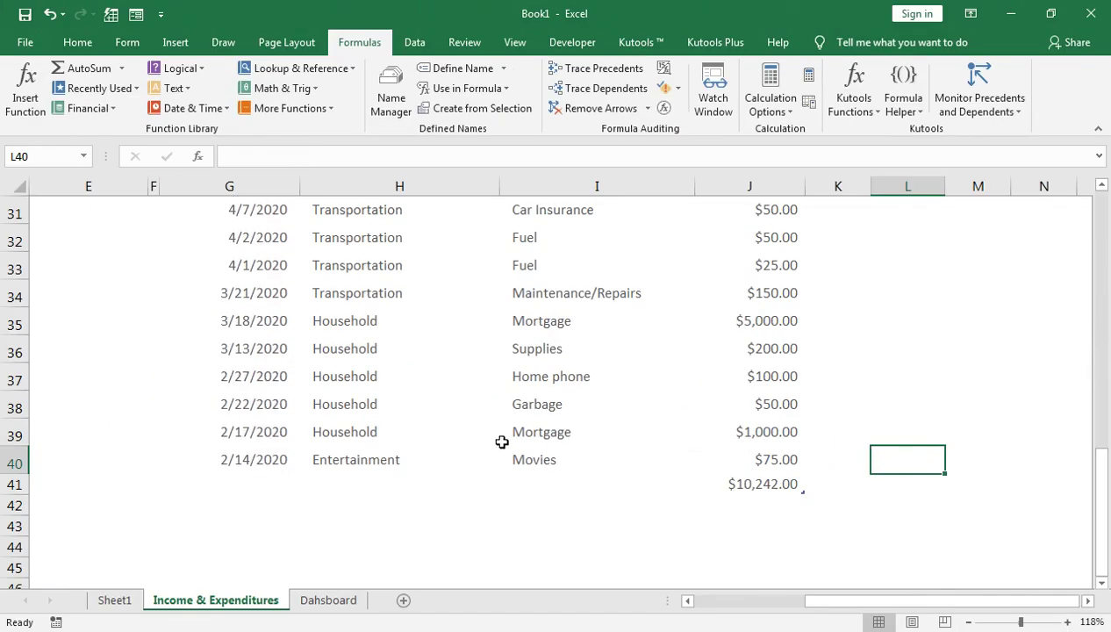
# Return to the dashboard sheet and set the month to Mar
pyautogui.click(332, 600)
pyautogui.click(266, 293)
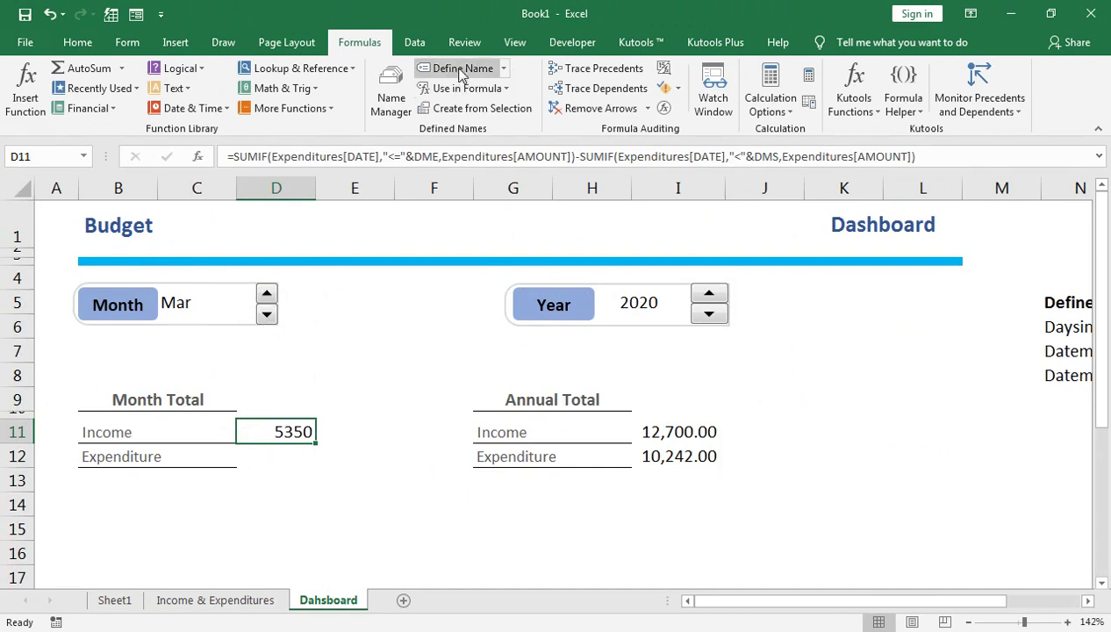
# Format the monthly total in D11 with the comma number style
pyautogui.click(77, 42)
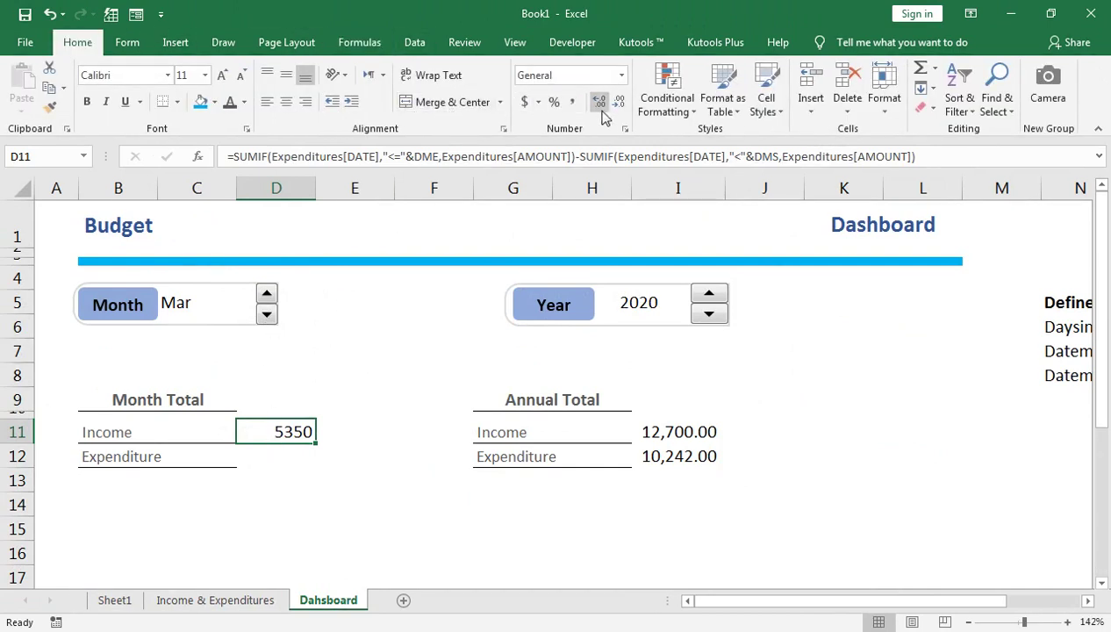
pyautogui.click(571, 103)
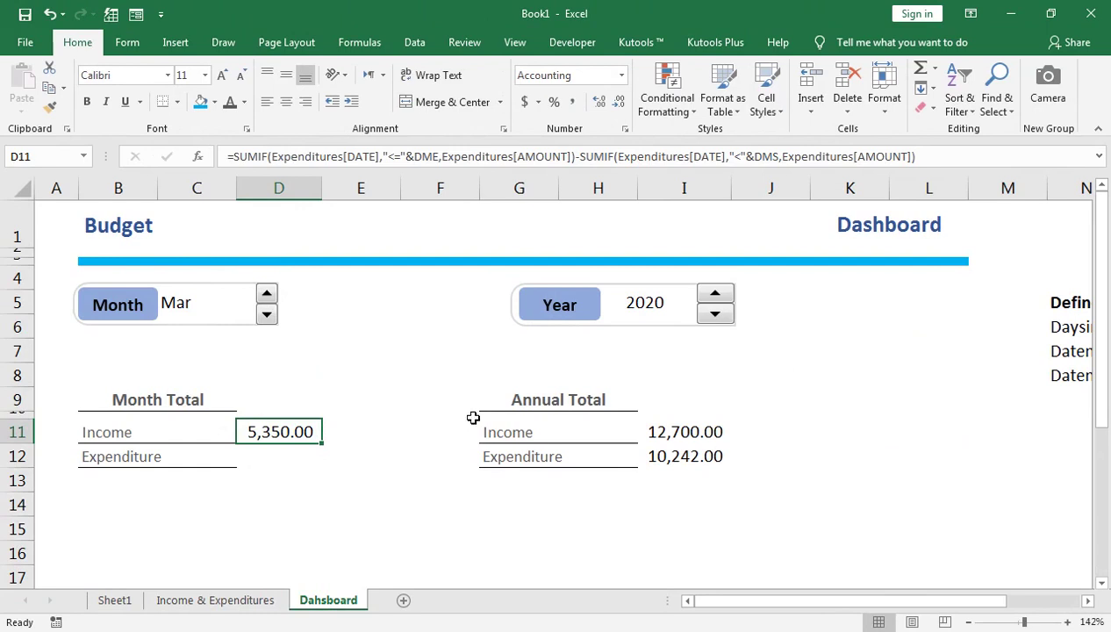
# Advance the dashboard month beyond Apr and bring it back to Jan to check how the monthly total responds
pyautogui.click(267, 293)
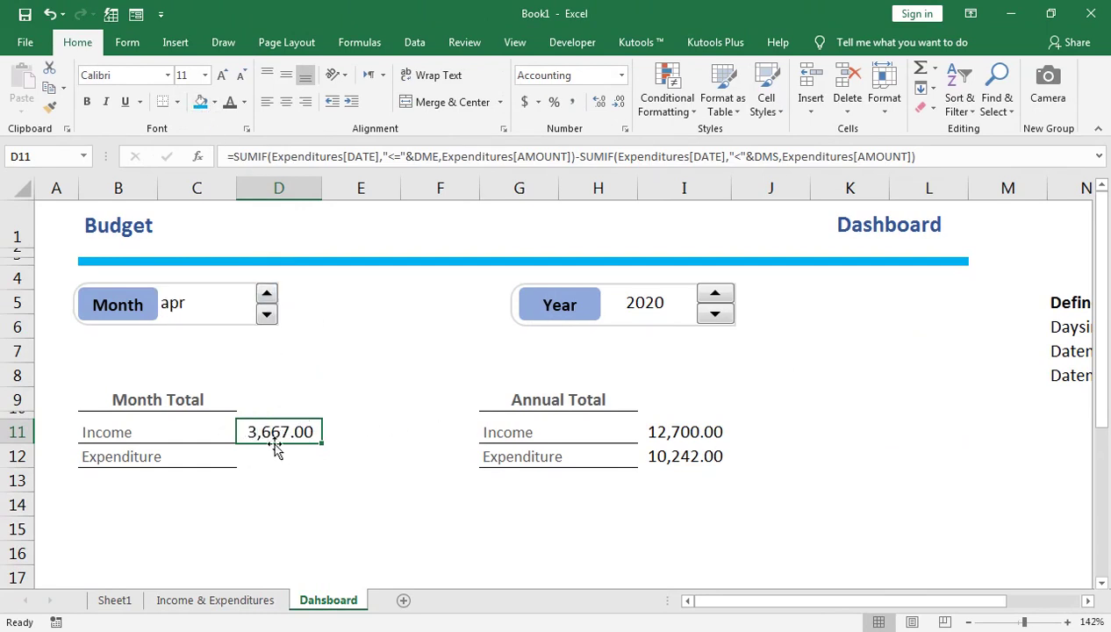
pyautogui.click(265, 293)
pyautogui.click(266, 293)
pyautogui.click(265, 293)
pyautogui.click(266, 316)
pyautogui.click(266, 315)
pyautogui.click(266, 315)
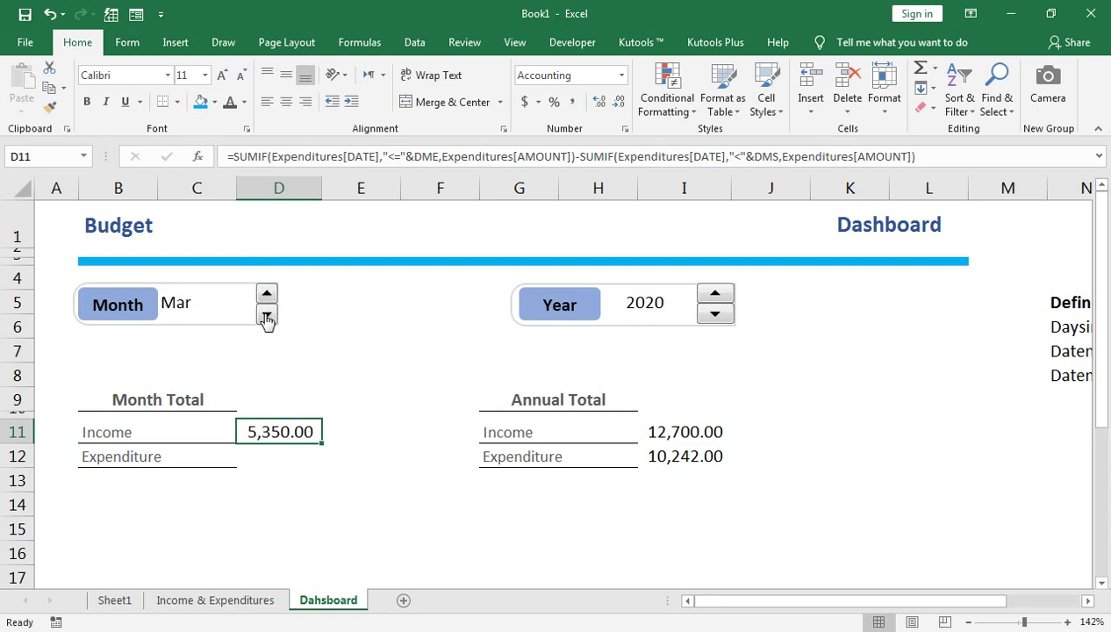
pyautogui.click(266, 315)
pyautogui.click(267, 315)
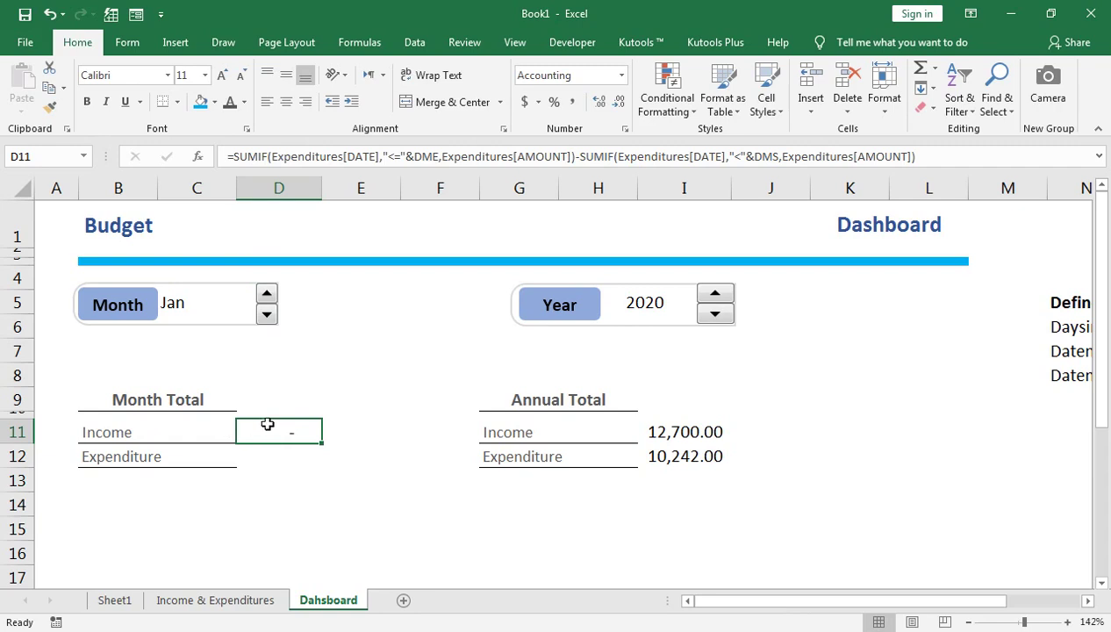
# Check the Expenditures dates on the Income & Expenditures sheet for January entries and return to the dashboard sheet
pyautogui.click(244, 604)
pyautogui.scroll(5, 295, 375)
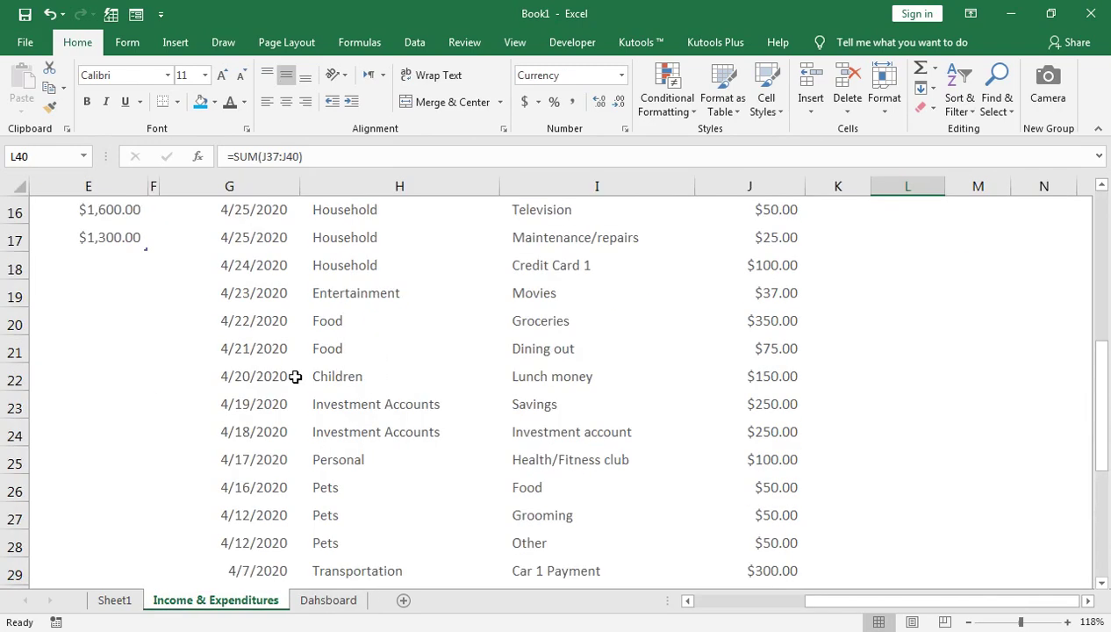
pyautogui.scroll(5, 295, 376)
pyautogui.click(328, 601)
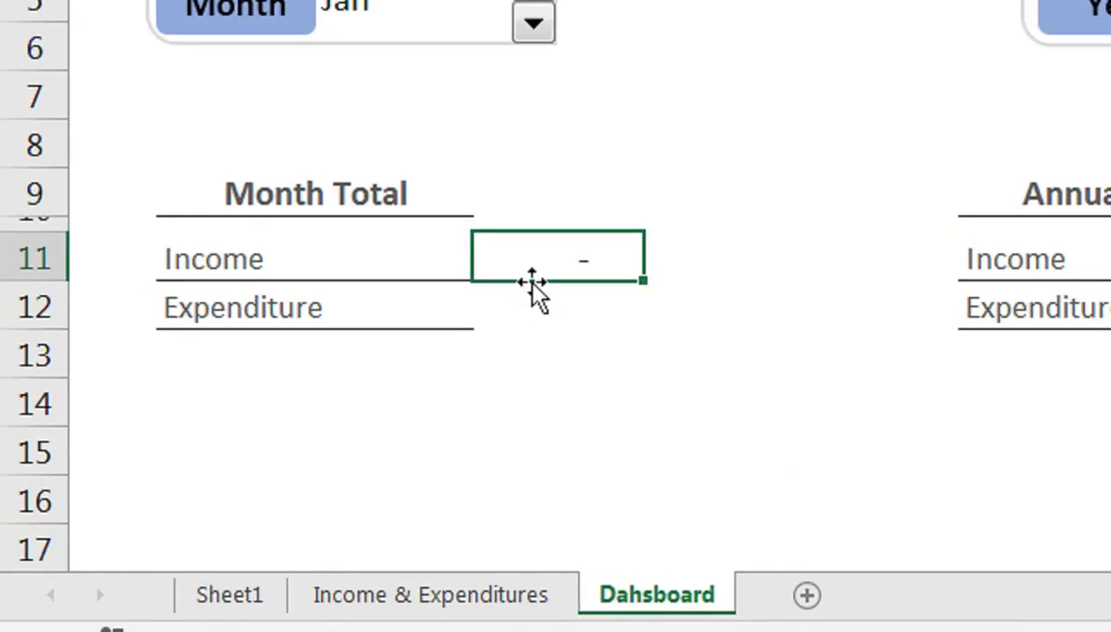
# Move the monthly expenditure formula from D11 to D12, beside the Expenditure label
pyautogui.moveTo(547, 281); pyautogui.dragTo(542, 314)
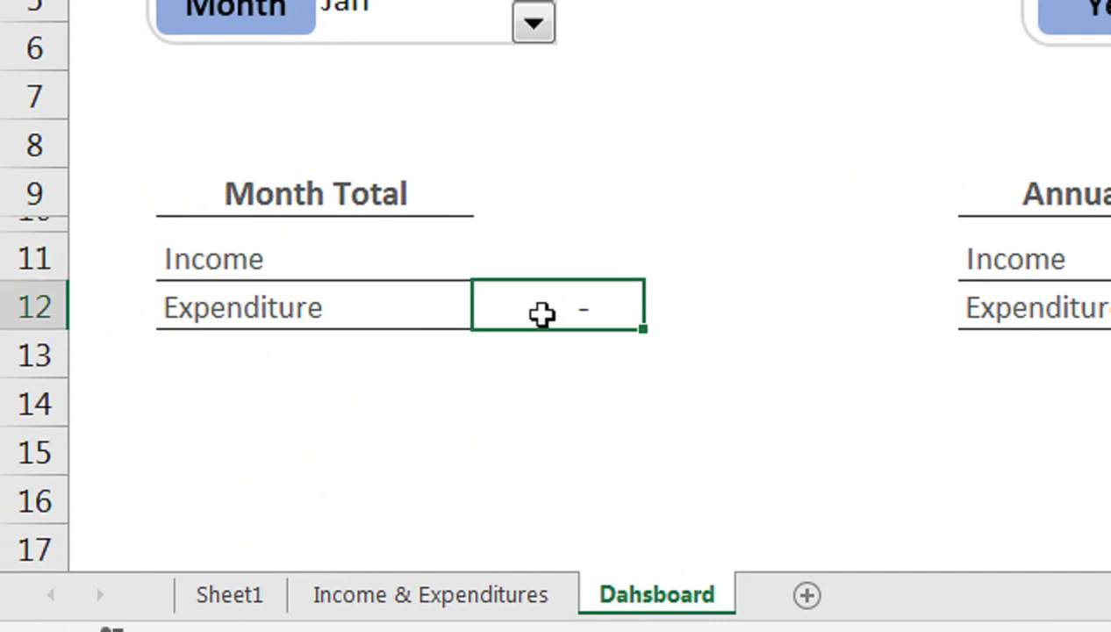
pyautogui.doubleClick(541, 314)
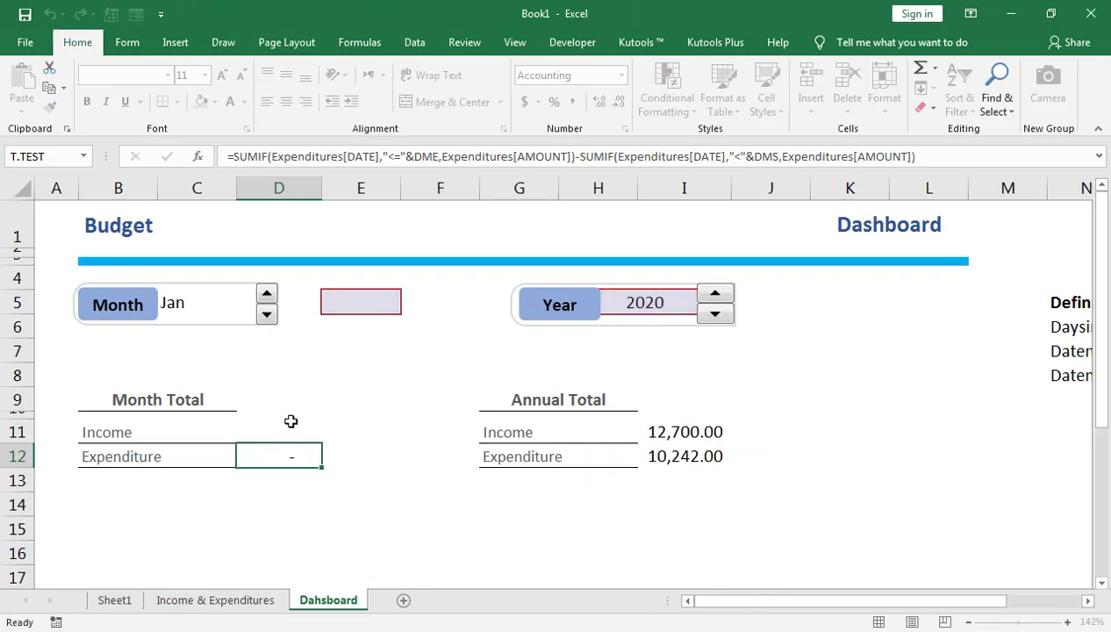
pyautogui.press('Return')
pyautogui.click(575, 293)
# Set the dashboard month to Apr
pyautogui.click(265, 296)
pyautogui.click(265, 295)
pyautogui.click(265, 296)
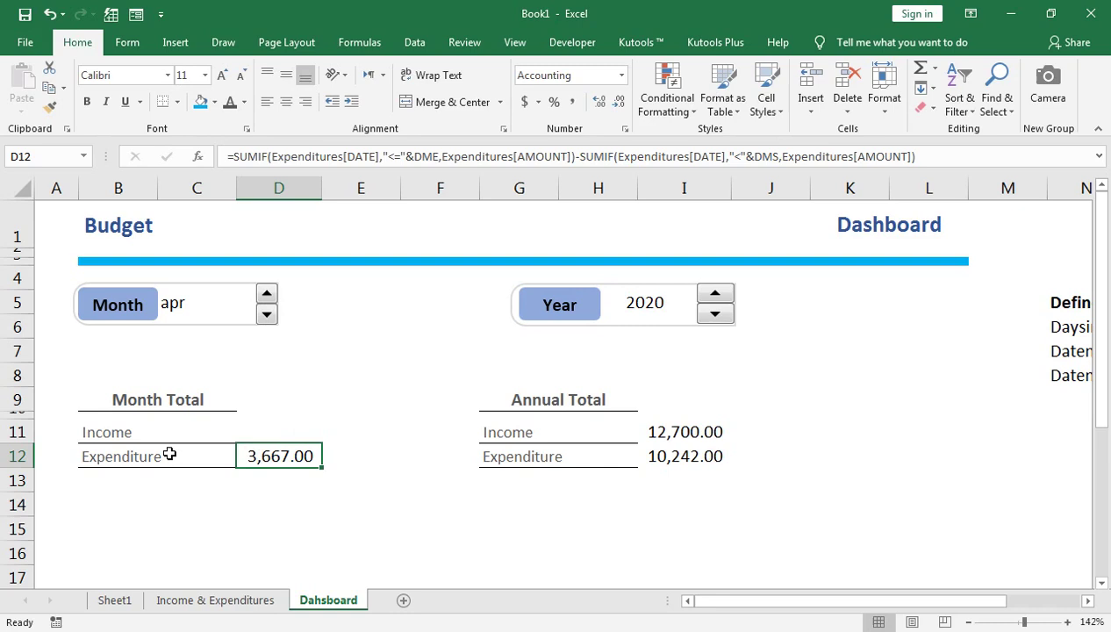
# Copy the SUMIF formula text of D12 into D11, beside the monthly Income label
pyautogui.click(269, 433)
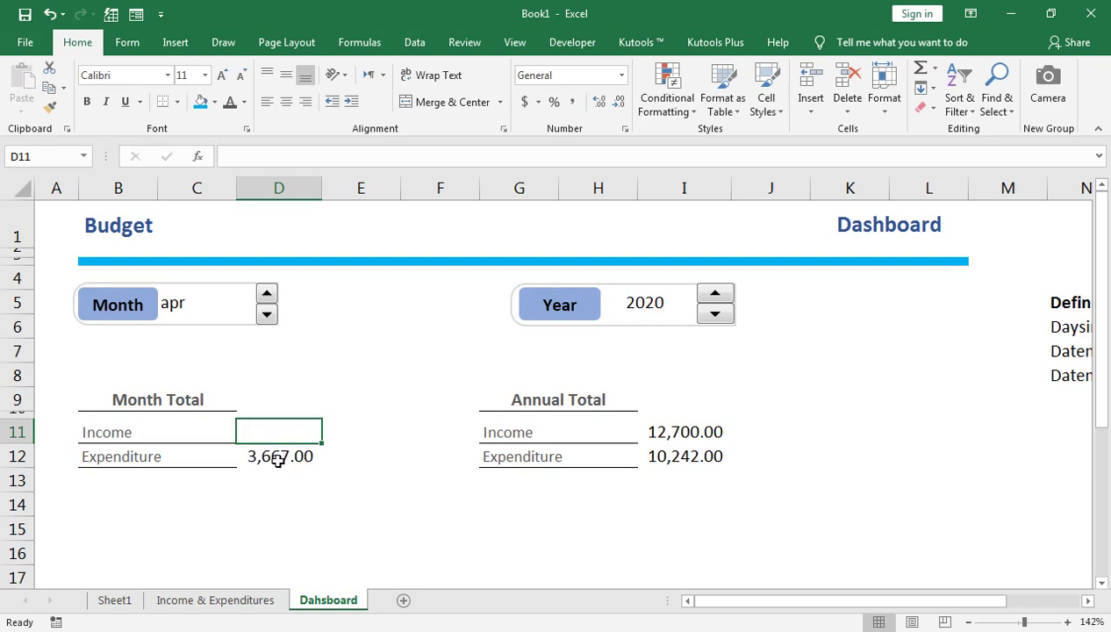
pyautogui.click(277, 459)
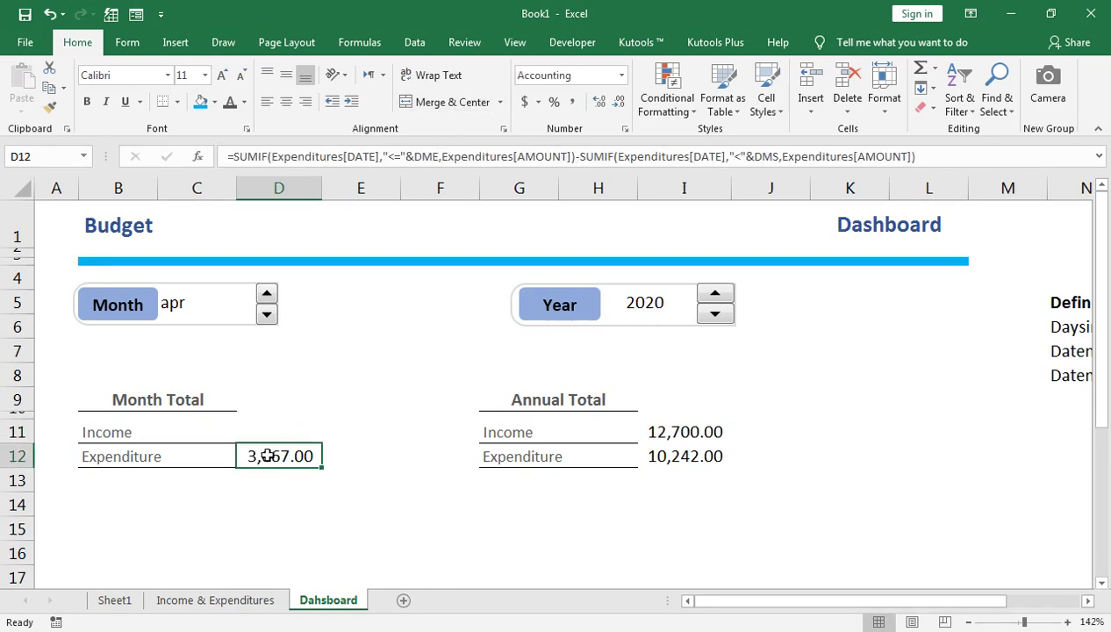
pyautogui.doubleClick(335, 158)
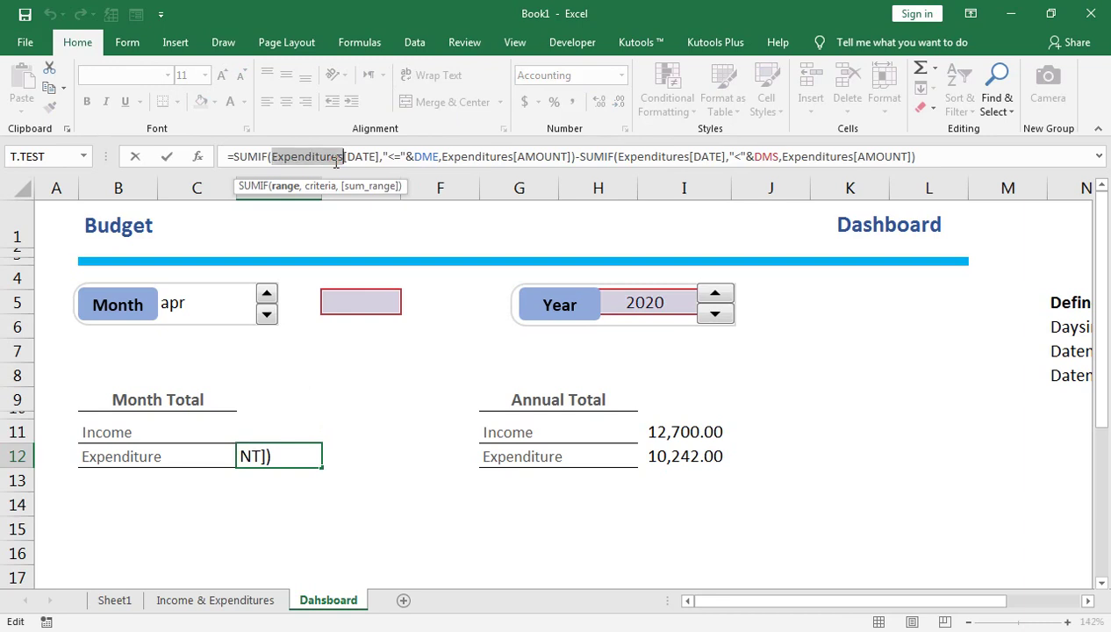
pyautogui.tripleClick(336, 158)
pyautogui.hotkey('ctrl', 'c')
pyautogui.press('Return')
pyautogui.press('Up')
pyautogui.press('Up')
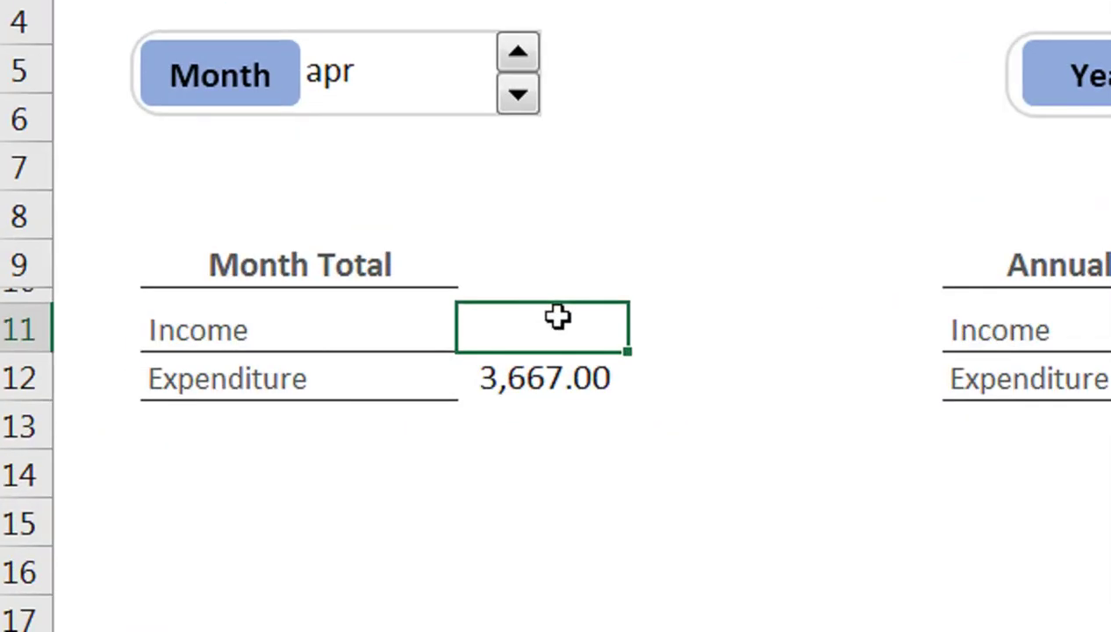
pyautogui.hotkey('ctrl', 'v')
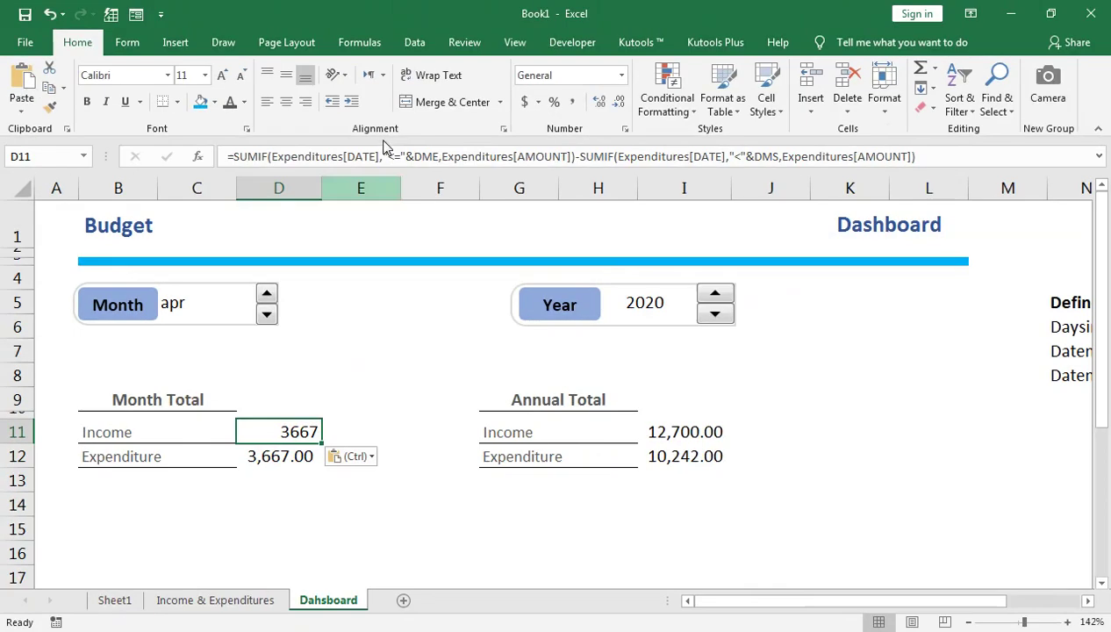
# Replace the range of the first SUMIF in D11 with Income[DATE], picked from the Income table
pyautogui.press('F2')
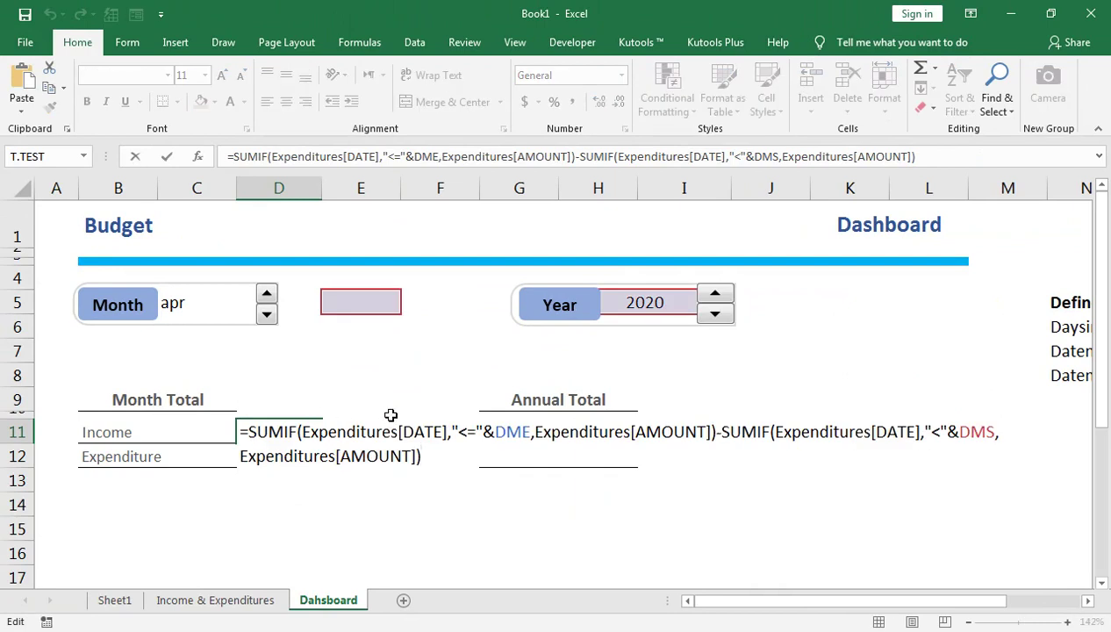
pyautogui.click(449, 432)
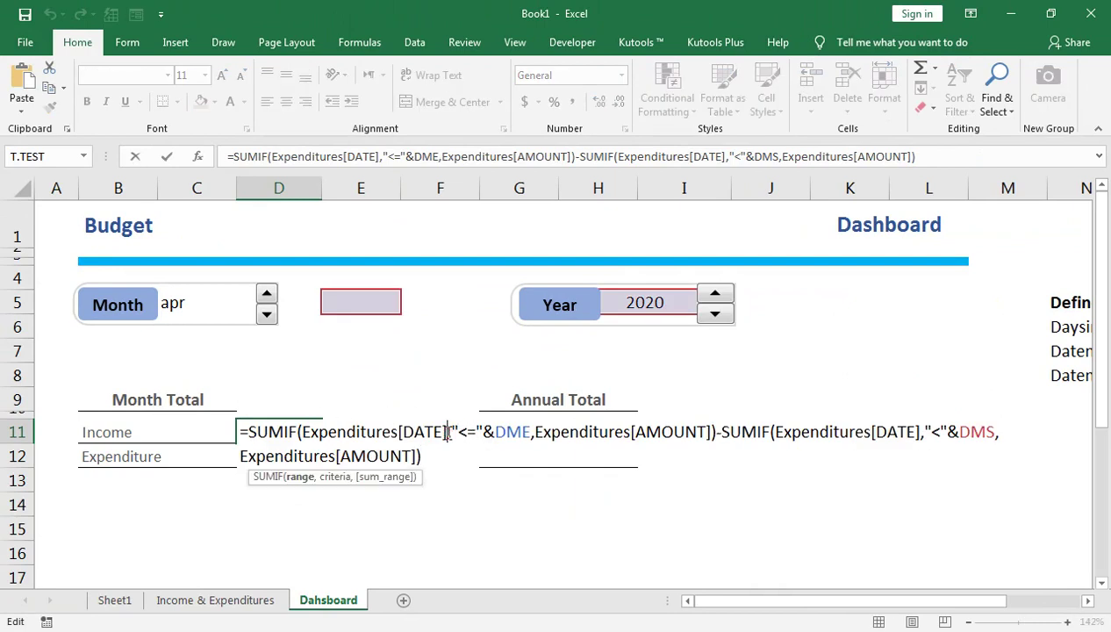
pyautogui.press('BackSpace')
pyautogui.press('BackSpace')
pyautogui.press('BackSpace')
pyautogui.press('BackSpace')
pyautogui.press('BackSpace')
pyautogui.press('BackSpace')
pyautogui.press('BackSpace')
pyautogui.press('BackSpace')
pyautogui.press('BackSpace')
pyautogui.press('BackSpace')
pyautogui.press('BackSpace')
pyautogui.press('BackSpace')
pyautogui.press('BackSpace')
pyautogui.press('BackSpace')
pyautogui.press('BackSpace')
pyautogui.press('BackSpace')
pyautogui.press('BackSpace')
pyautogui.press('BackSpace')
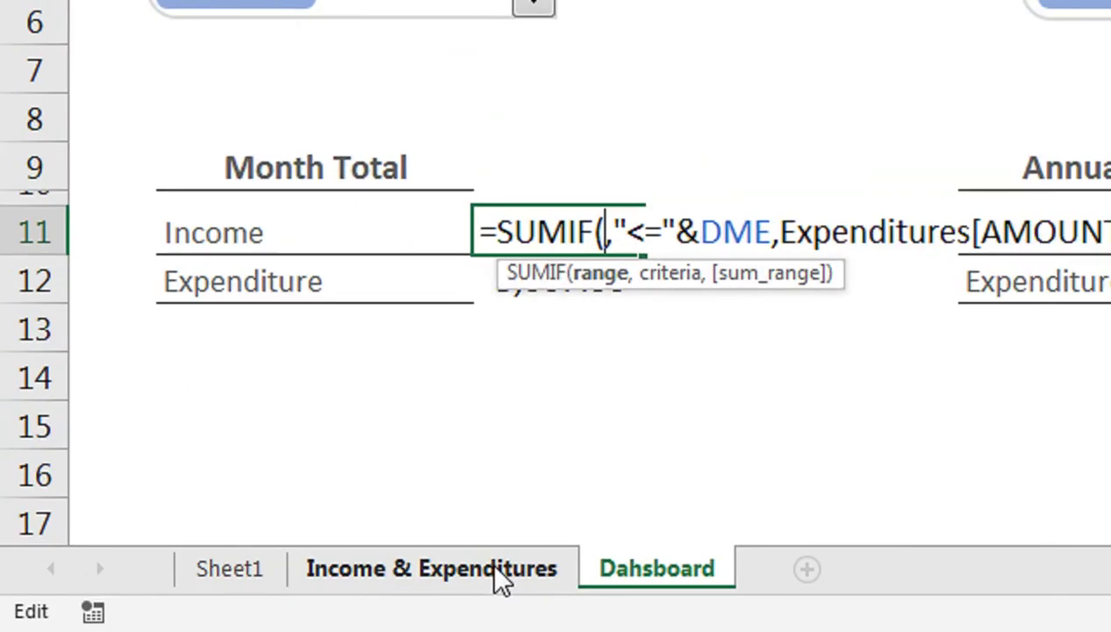
pyautogui.click(249, 604)
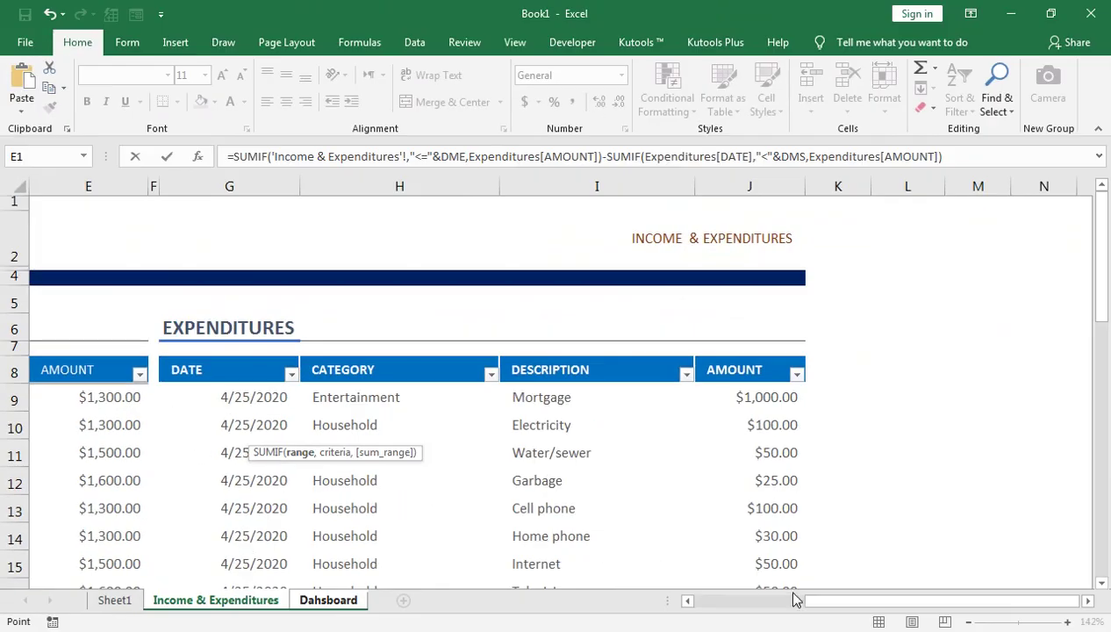
pyautogui.moveTo(819, 602); pyautogui.dragTo(718, 606)
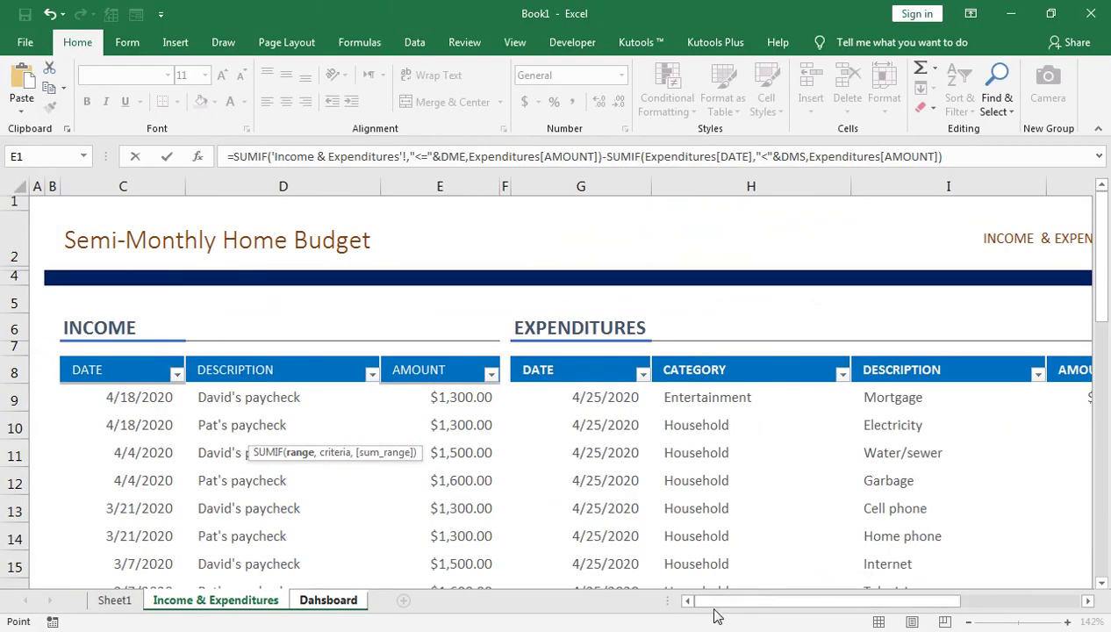
pyautogui.click(145, 353)
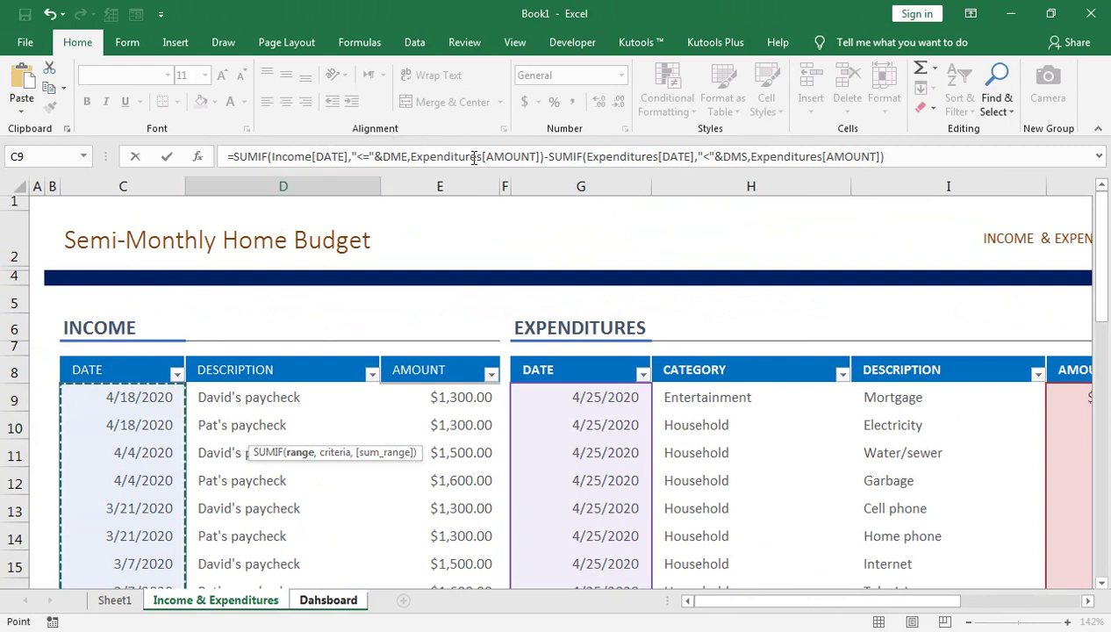
# Replace the sum range of the first SUMIF with Income[AMOUNT] from the Income table
pyautogui.click(542, 156)
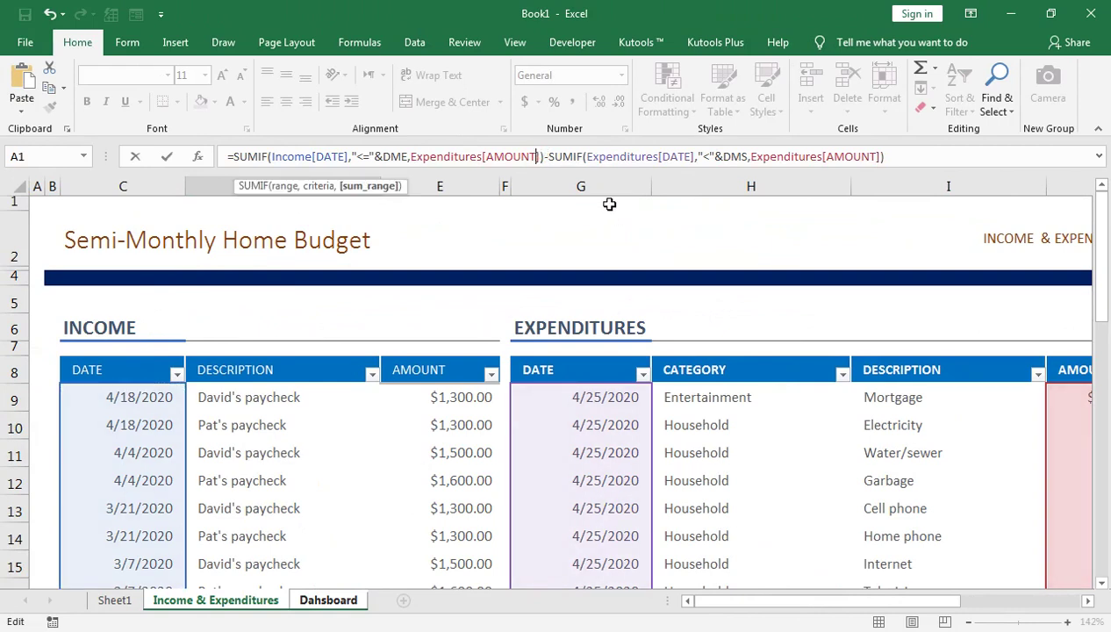
pyautogui.press('BackSpace')
pyautogui.press('BackSpace')
pyautogui.press('BackSpace')
pyautogui.press('BackSpace')
pyautogui.press('BackSpace')
pyautogui.press('BackSpace')
pyautogui.press('BackSpace')
pyautogui.press('BackSpace')
pyautogui.press('BackSpace')
pyautogui.press('BackSpace')
pyautogui.press('BackSpace')
pyautogui.press('BackSpace')
pyautogui.press('BackSpace')
pyautogui.press('BackSpace')
pyautogui.press('BackSpace')
pyautogui.press('BackSpace')
pyautogui.press('BackSpace')
pyautogui.press('BackSpace')
pyautogui.press('BackSpace')
pyautogui.press('BackSpace')
pyautogui.press('BackSpace')
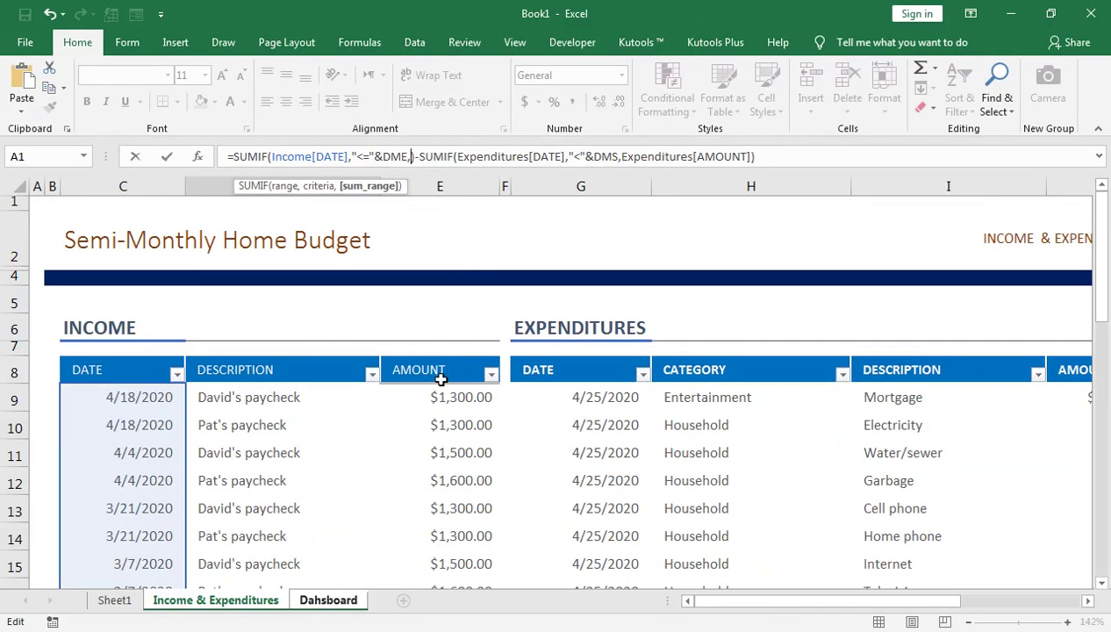
pyautogui.click(439, 356)
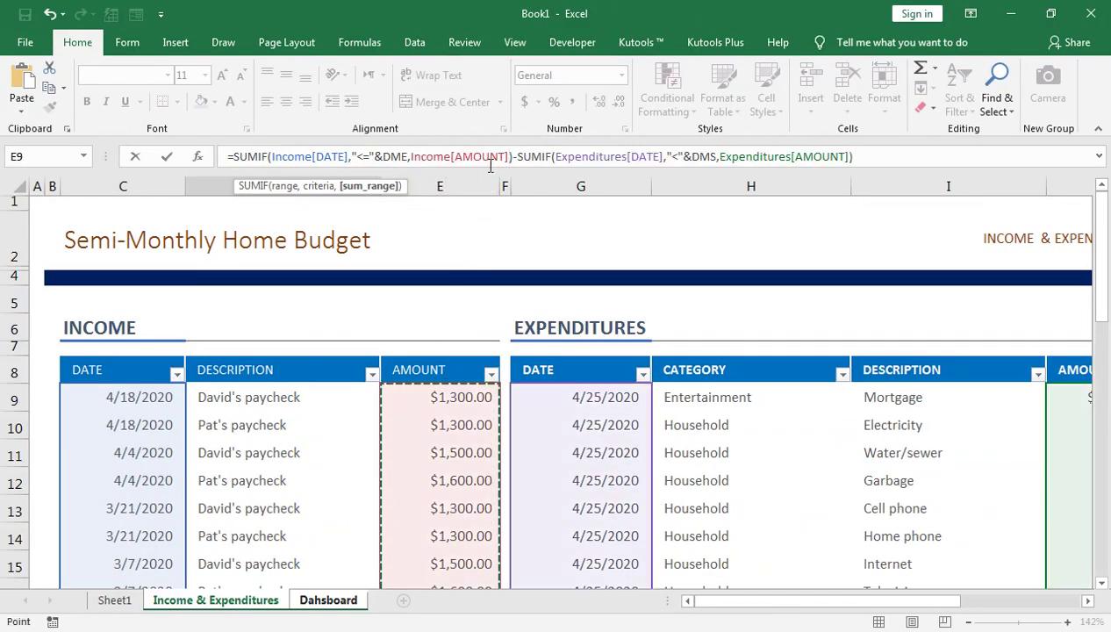
# Replace the range of the second SUMIF with Income[DATE] from the Income table
pyautogui.click(665, 156)
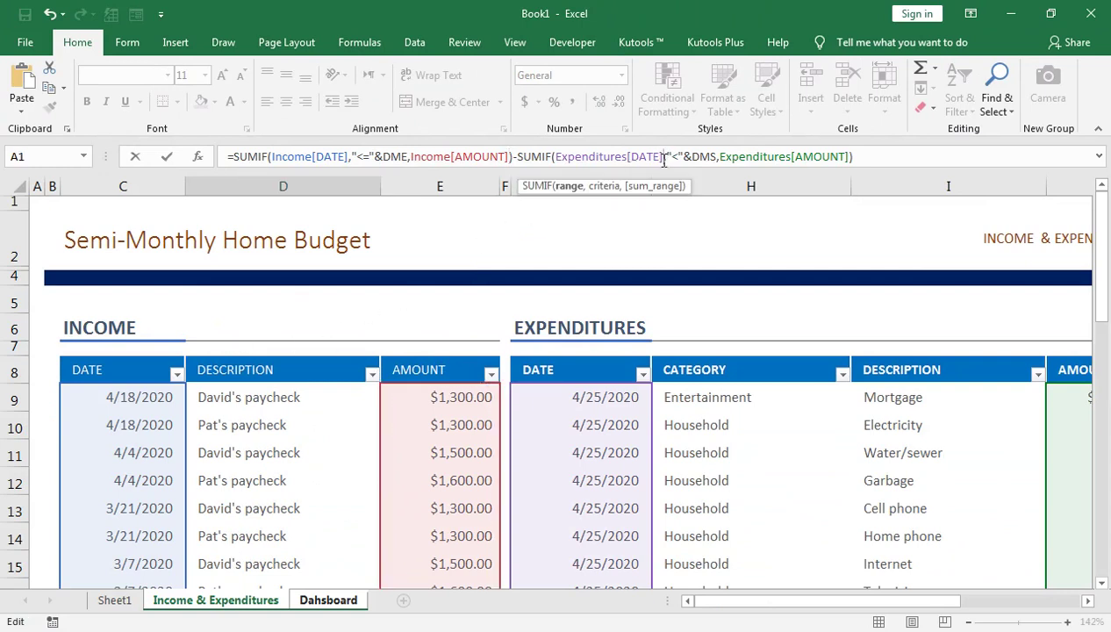
pyautogui.press('BackSpace')
pyautogui.press('BackSpace')
pyautogui.press('BackSpace')
pyautogui.press('BackSpace')
pyautogui.press('BackSpace')
pyautogui.press('BackSpace')
pyautogui.press('BackSpace')
pyautogui.press('BackSpace')
pyautogui.press('BackSpace')
pyautogui.press('BackSpace')
pyautogui.press('BackSpace')
pyautogui.press('BackSpace')
pyautogui.press('BackSpace')
pyautogui.press('BackSpace')
pyautogui.press('BackSpace')
pyautogui.press('BackSpace')
pyautogui.press('BackSpace')
pyautogui.press('BackSpace')
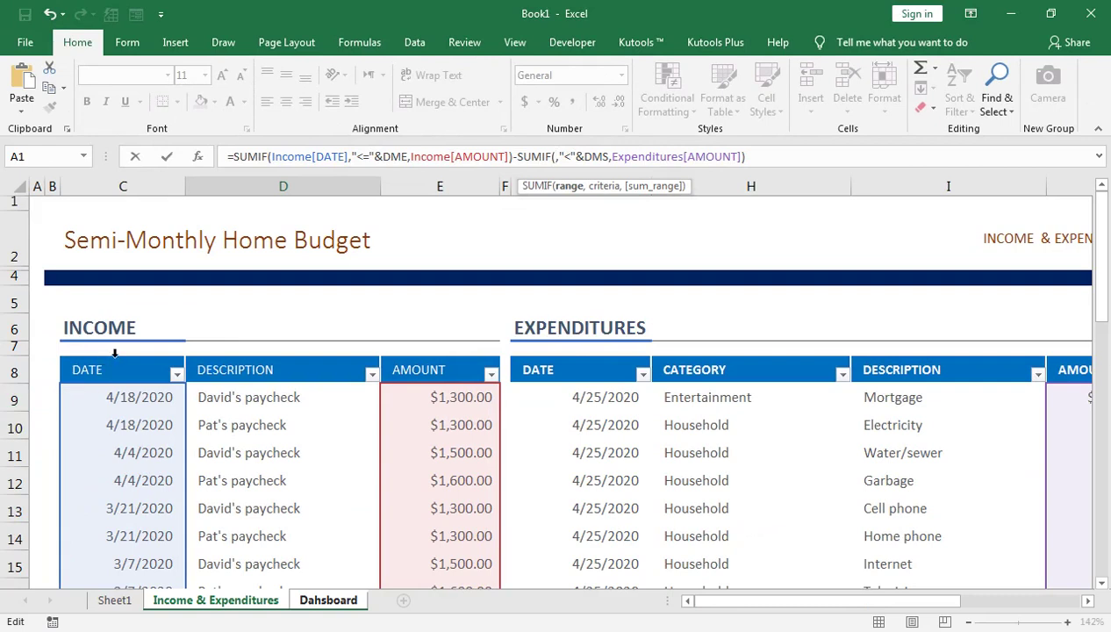
pyautogui.click(114, 354)
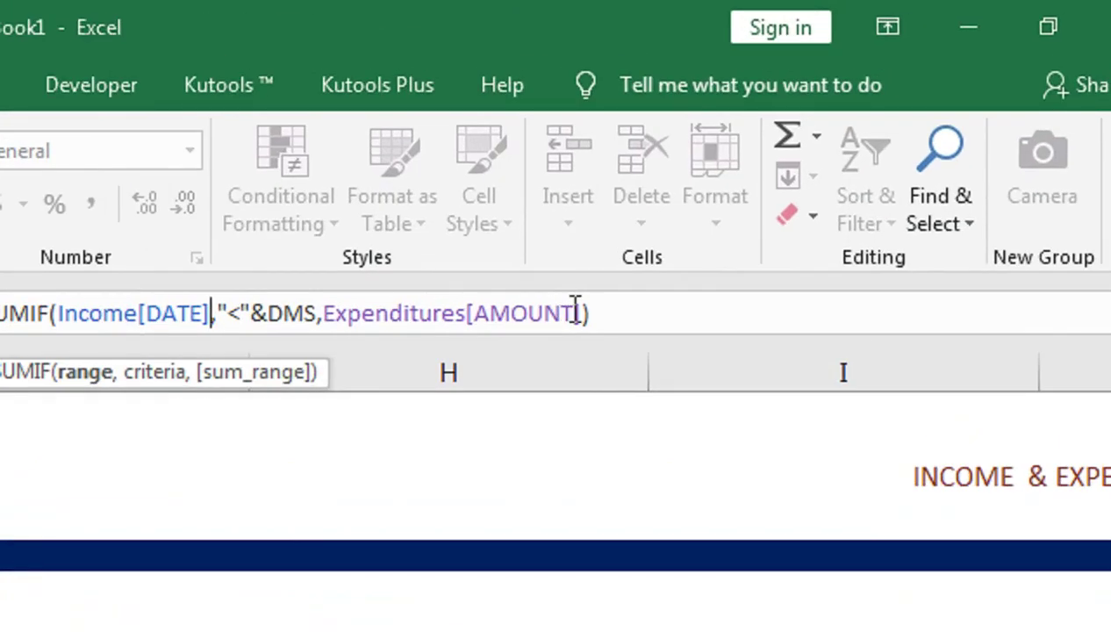
# Replace the sum range of the second SUMIF with Income[AMOUNT] and enter the completed formula in D11
pyautogui.click(815, 156)
pyautogui.press('BackSpace')
pyautogui.press('BackSpace')
pyautogui.press('BackSpace')
pyautogui.press('BackSpace')
pyautogui.press('BackSpace')
pyautogui.press('BackSpace')
pyautogui.press('BackSpace')
pyautogui.press('BackSpace')
pyautogui.press('BackSpace')
pyautogui.press('BackSpace')
pyautogui.press('BackSpace')
pyautogui.press('BackSpace')
pyautogui.press('BackSpace')
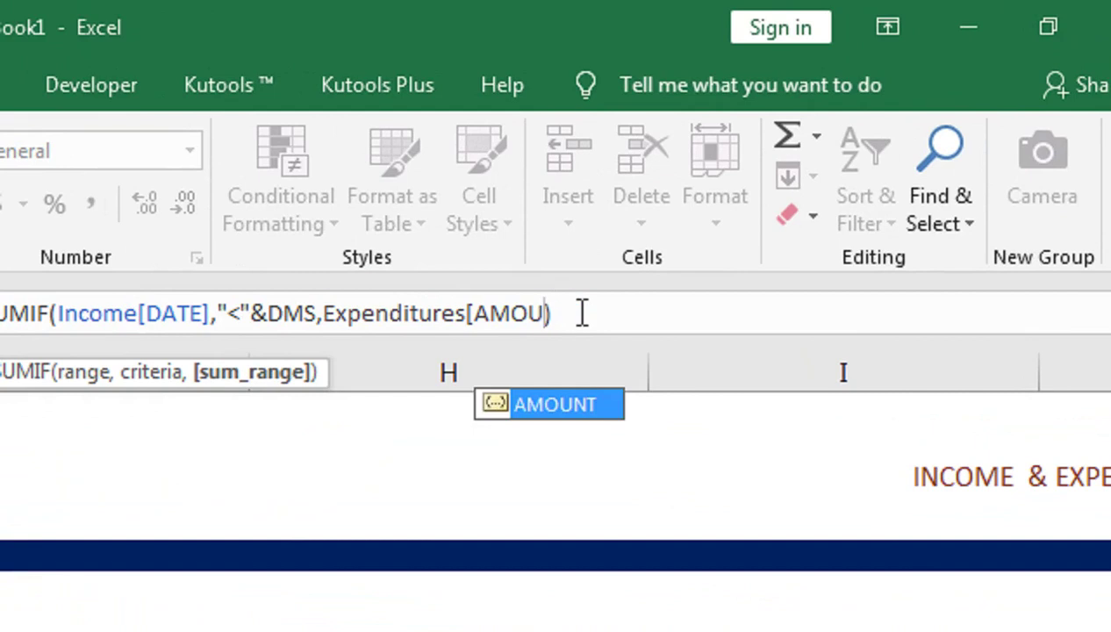
pyautogui.press('BackSpace')
pyautogui.press('BackSpace')
pyautogui.press('BackSpace')
pyautogui.press('BackSpace')
pyautogui.press('BackSpace')
pyautogui.press('BackSpace')
pyautogui.press('BackSpace')
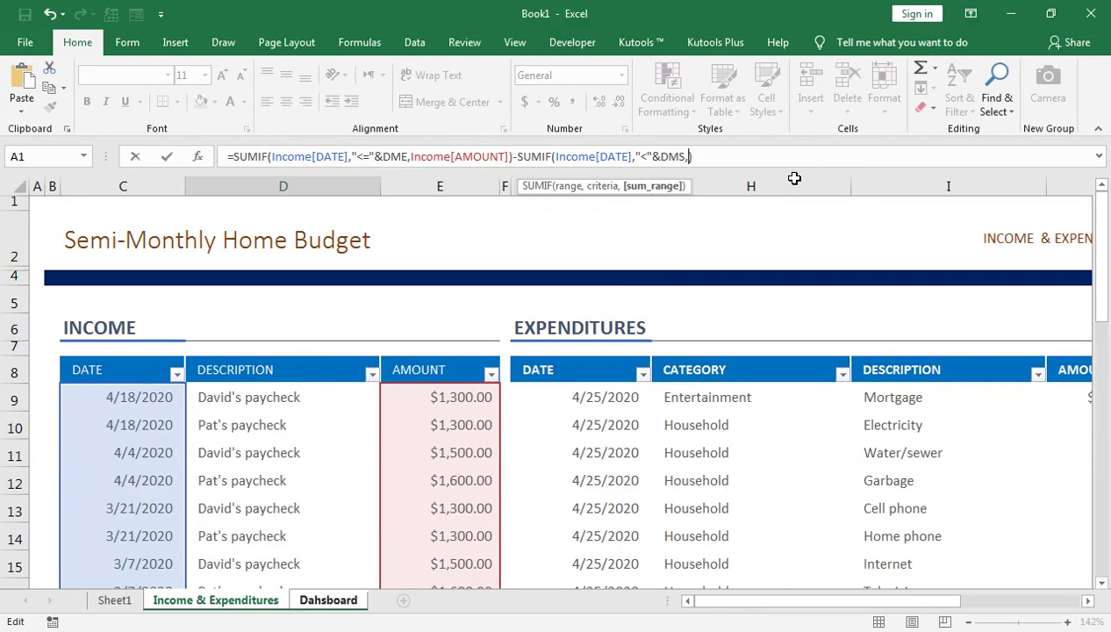
pyautogui.click(446, 355)
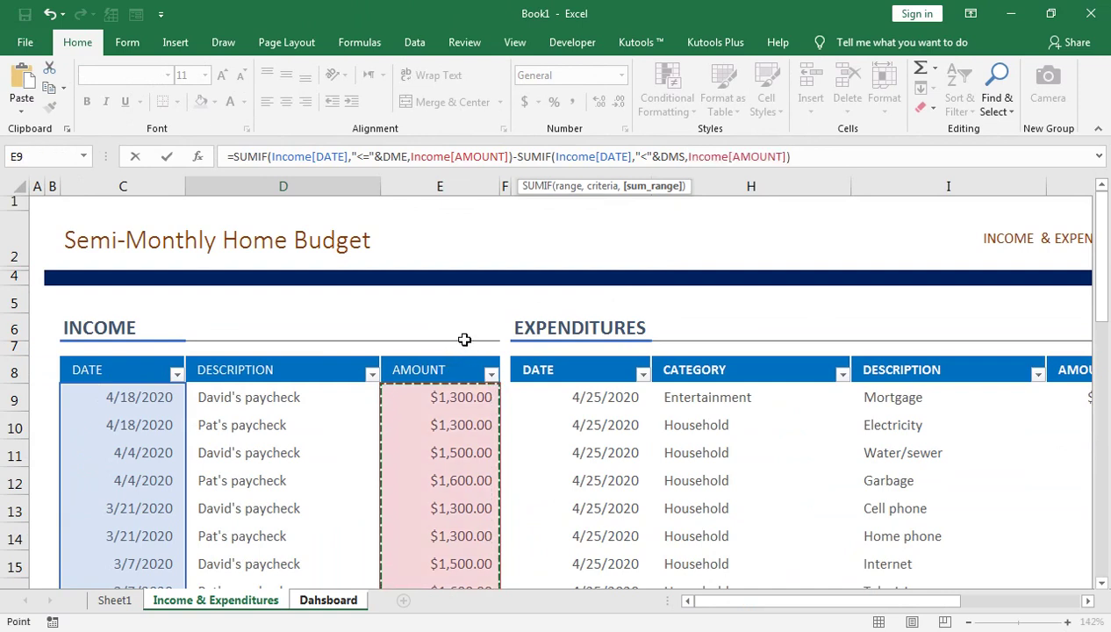
pyautogui.press('Return')
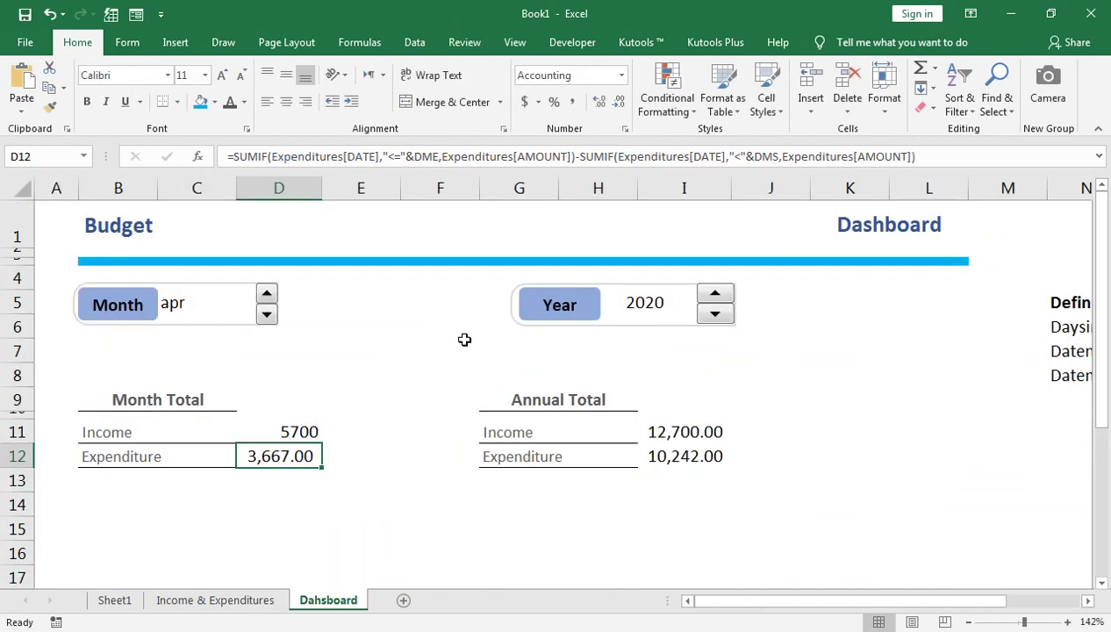
# Apply the comma number style to the monthly income total in D11
pyautogui.click(287, 423)
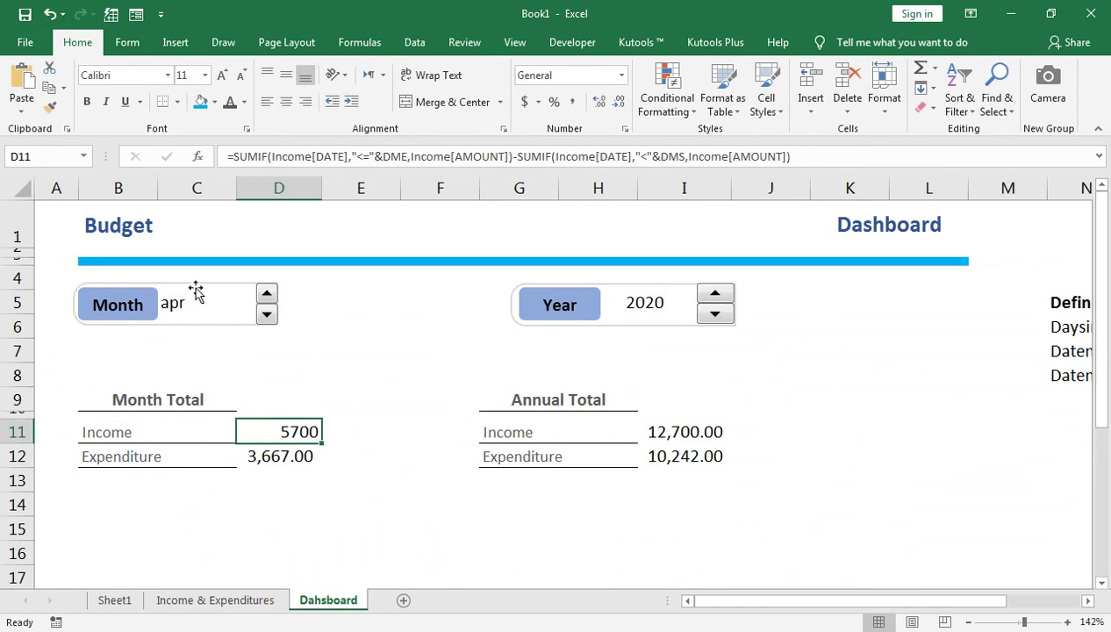
pyautogui.click(571, 103)
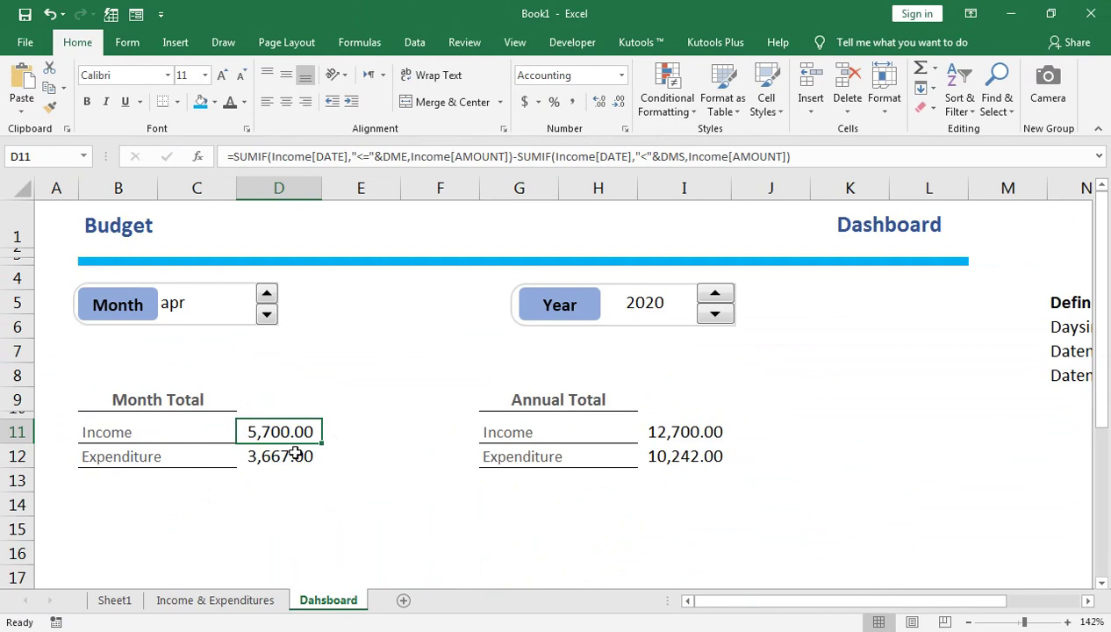
# Switch the dashboard month to Mar and on to May to check both monthly totals
pyautogui.click(267, 316)
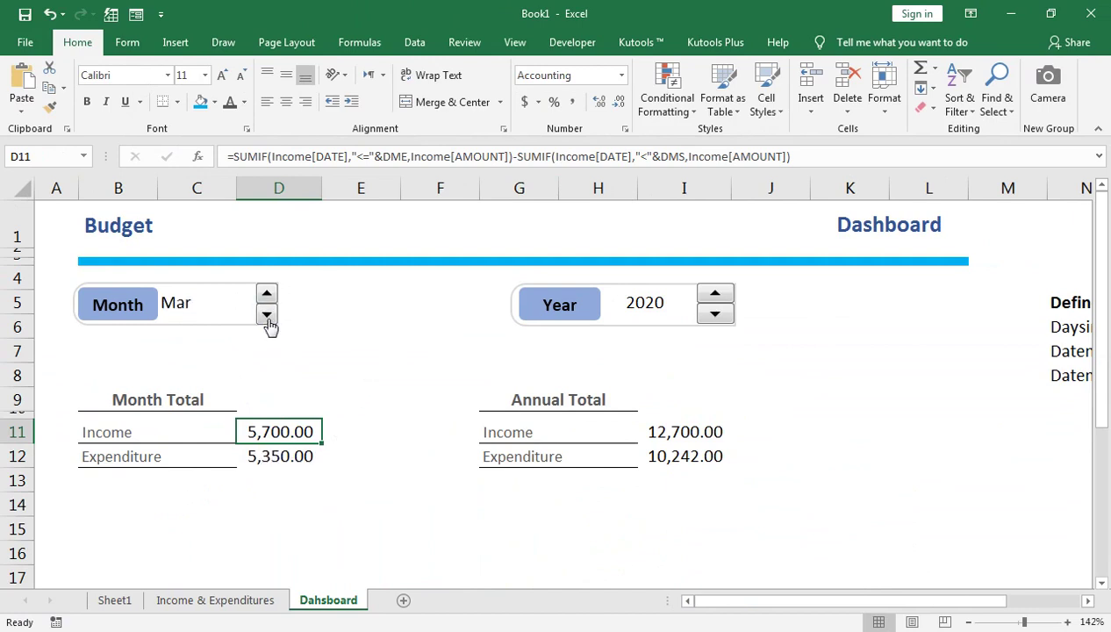
pyautogui.click(267, 295)
pyautogui.click(268, 296)
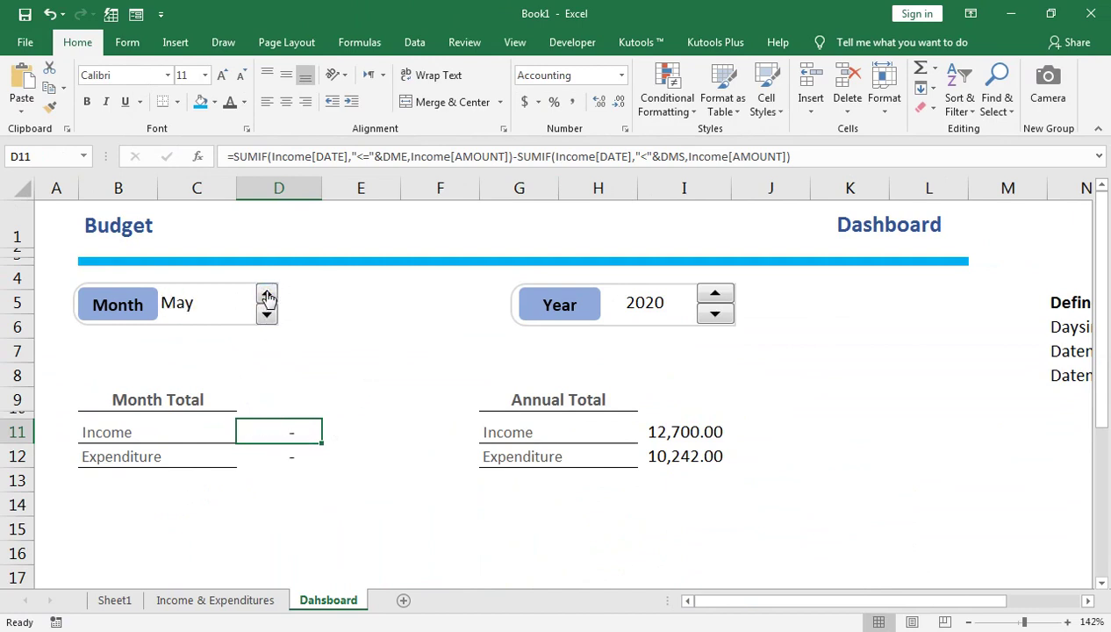
# Step the dashboard month back and forth through the months, ending on Feb, to check the monthly income and expenditure totals
pyautogui.click(267, 316)
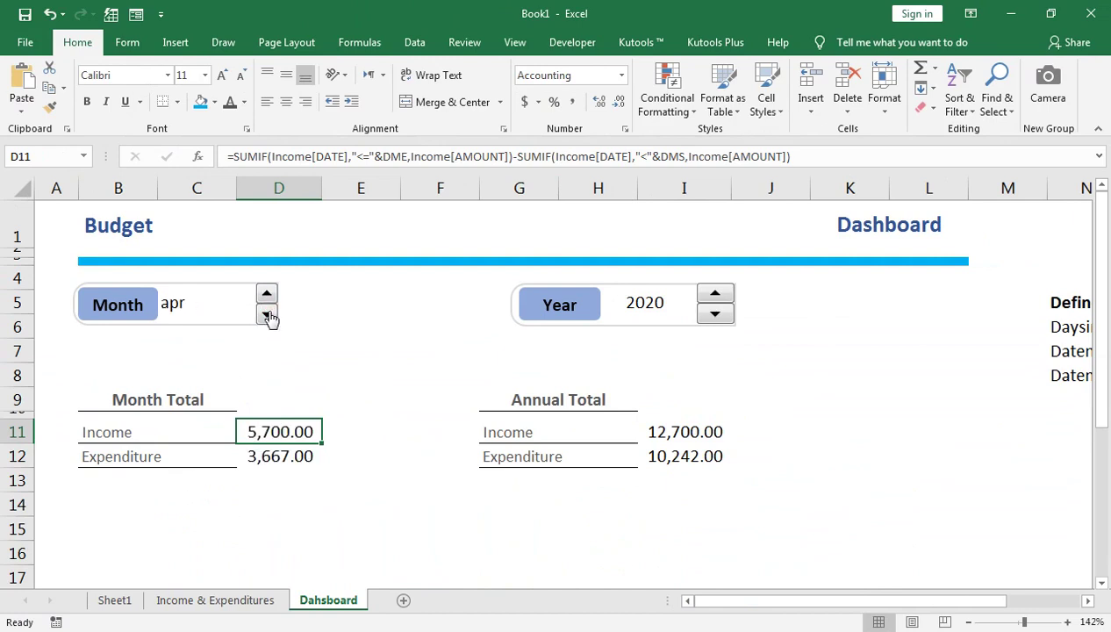
pyautogui.click(266, 316)
pyautogui.click(267, 316)
pyautogui.click(267, 316)
pyautogui.click(267, 296)
pyautogui.click(267, 296)
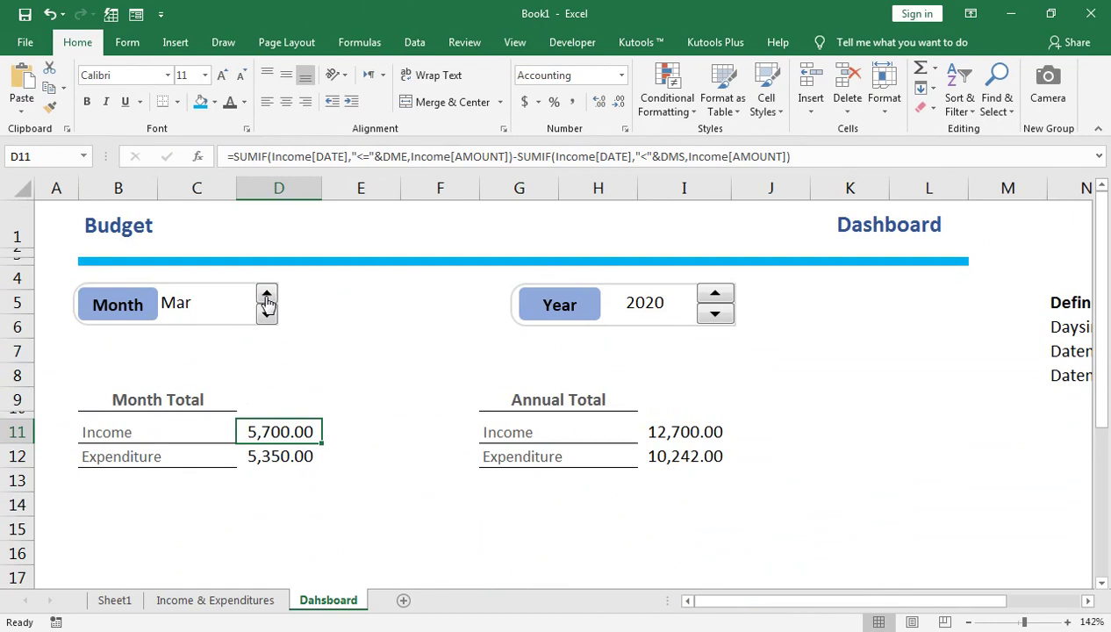
pyautogui.click(267, 296)
pyautogui.click(267, 296)
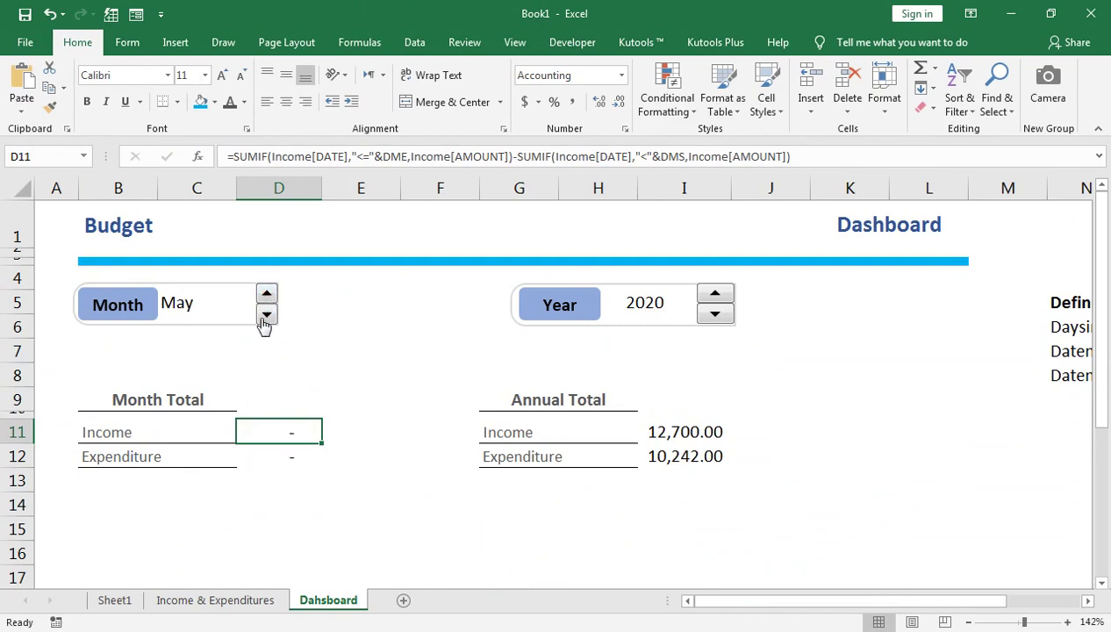
pyautogui.click(266, 316)
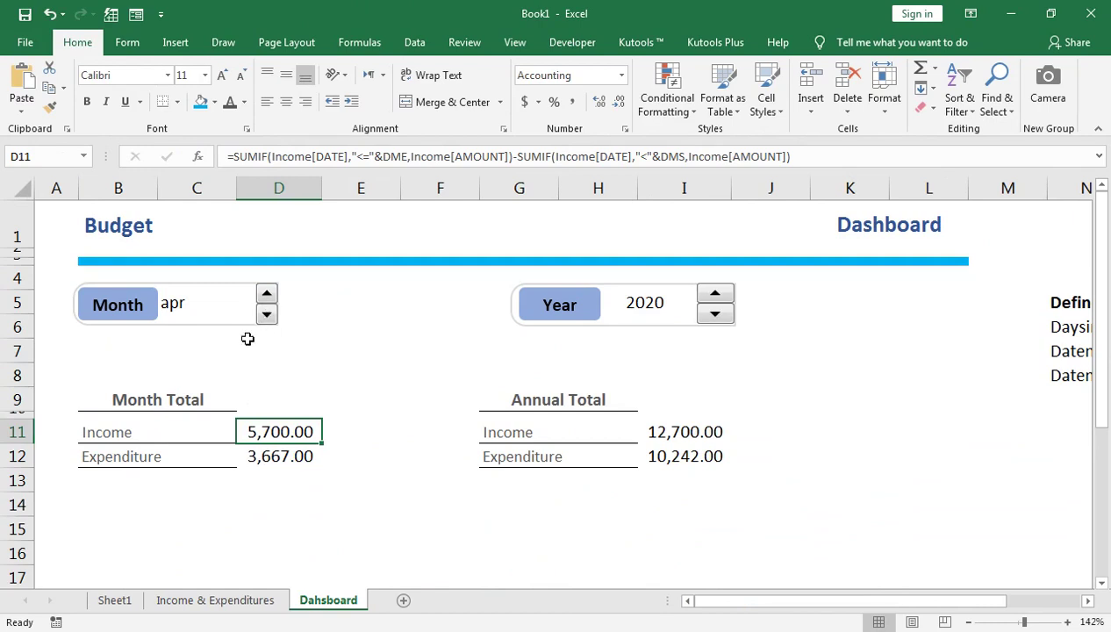
pyautogui.click(260, 319)
pyautogui.click(259, 318)
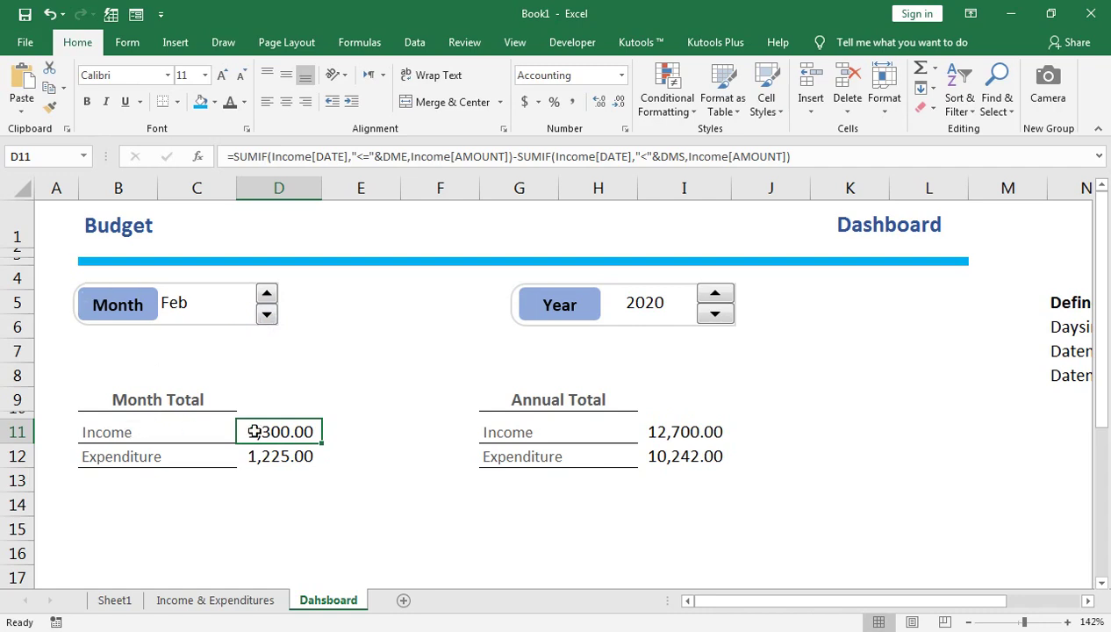
# Check the February entries in the Income table on the Income & Expenditures sheet, and return to the dashboard
pyautogui.click(257, 597)
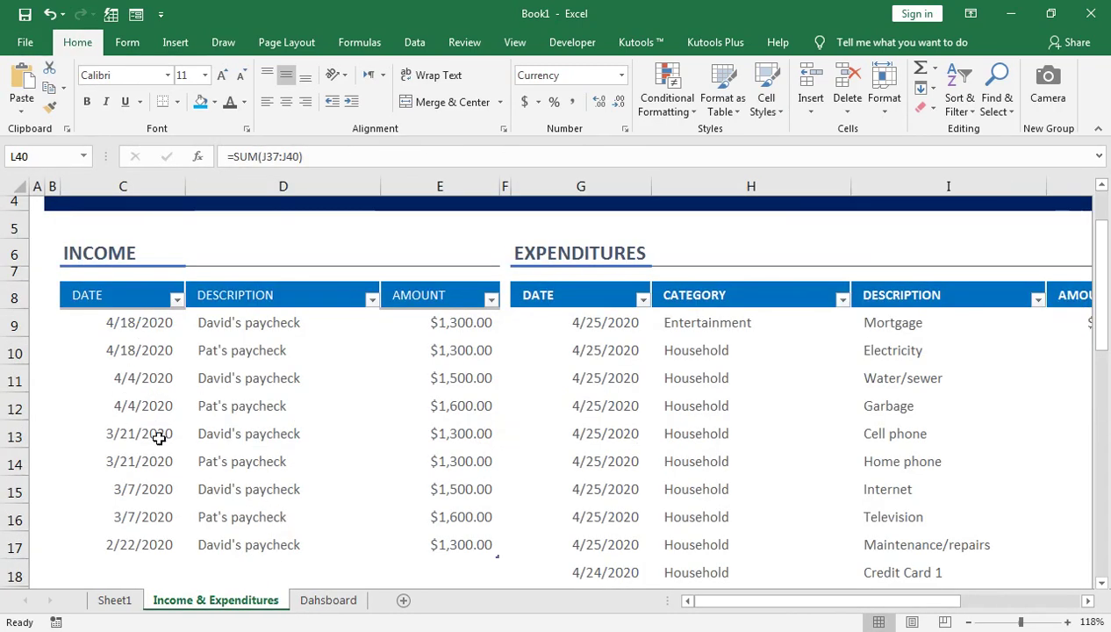
pyautogui.scroll(-1, 150, 490)
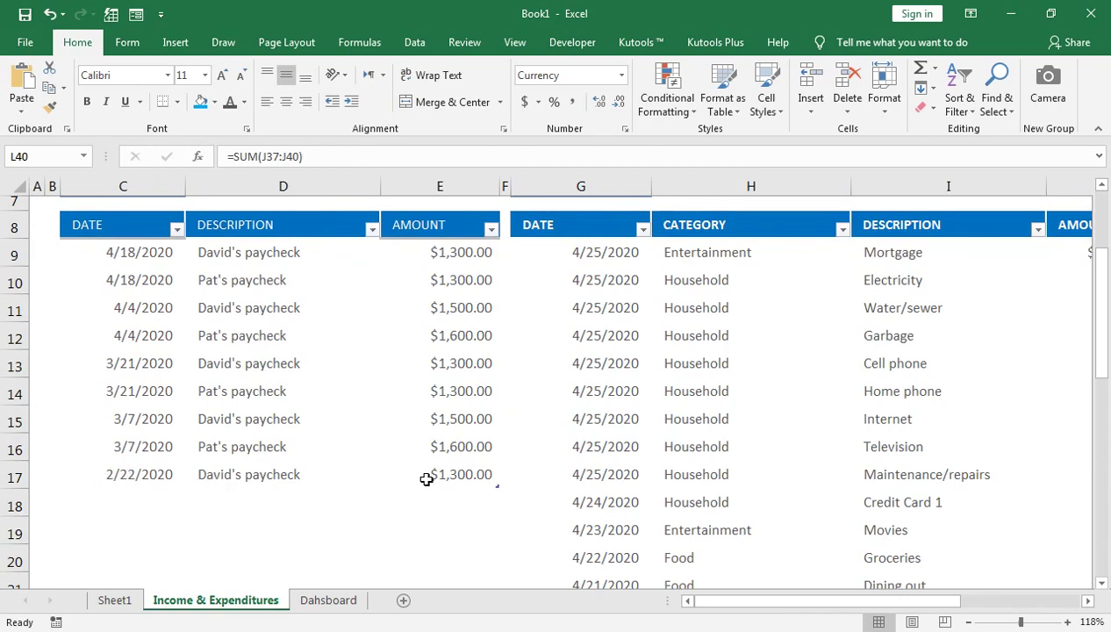
pyautogui.click(324, 600)
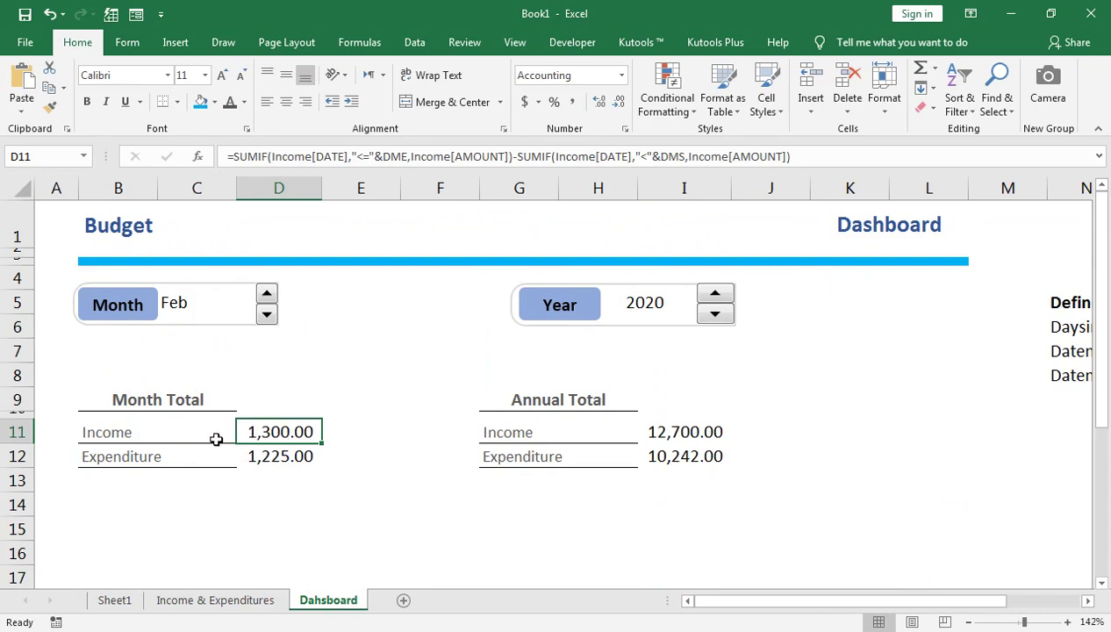
# Switch the dashboard year to earlier years and back to 2020 to check how the totals respond
pyautogui.click(712, 314)
pyautogui.click(710, 313)
pyautogui.click(726, 299)
pyautogui.click(729, 298)
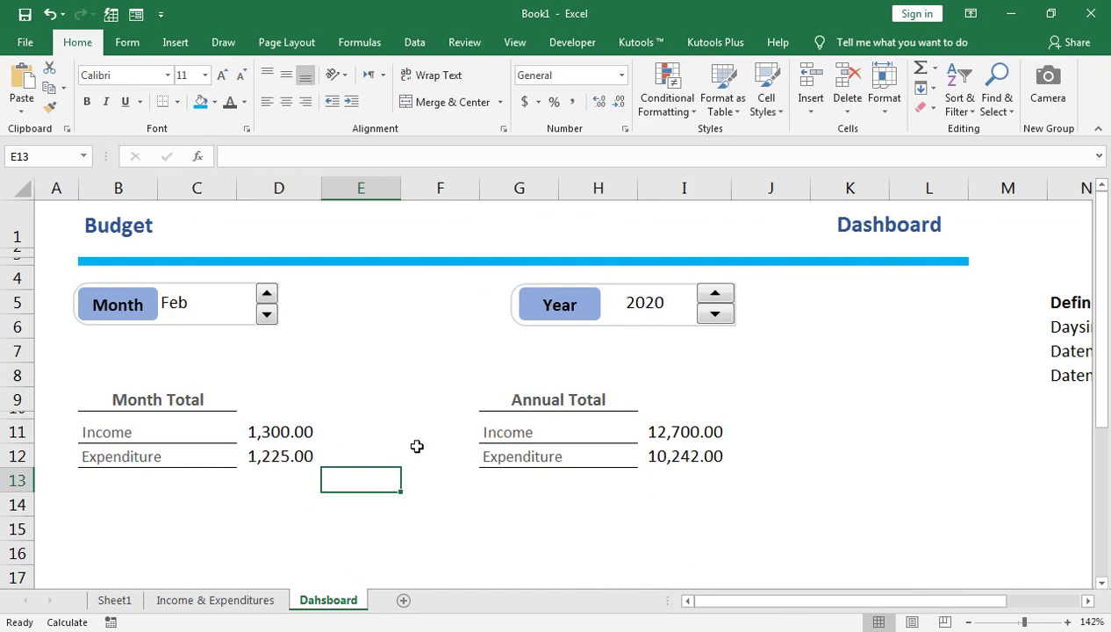
# Insert a 3-D clustered bar chart from the monthly income and expenditure cells B11:D12
pyautogui.click(121, 425)
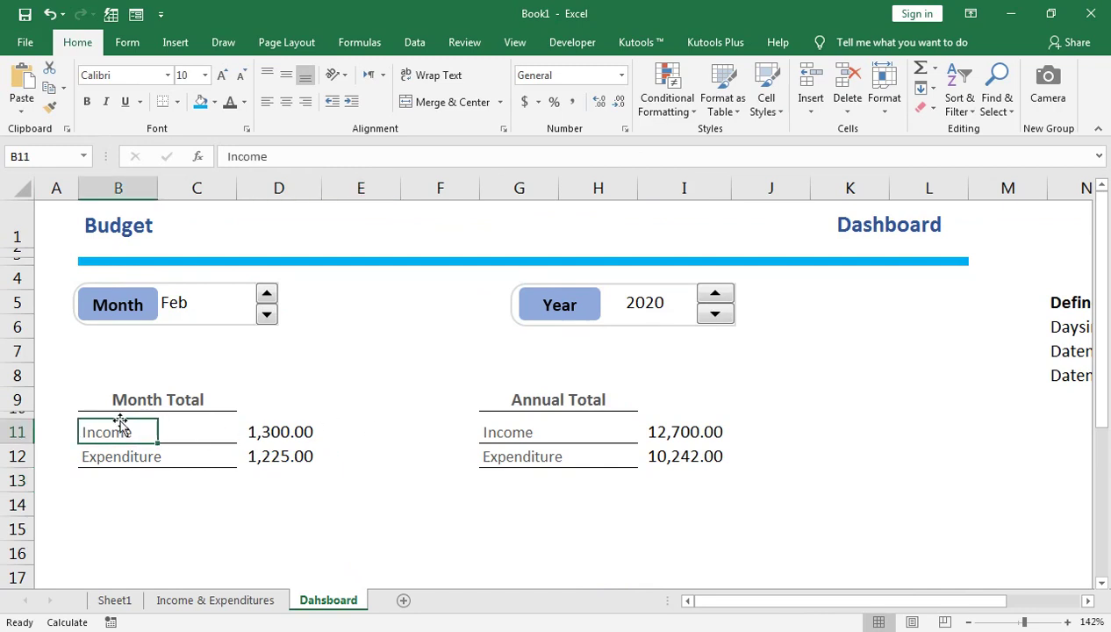
pyautogui.hotkey('shift', 'Right')
pyautogui.hotkey('shift', 'Right')
pyautogui.hotkey('shift', 'Down')
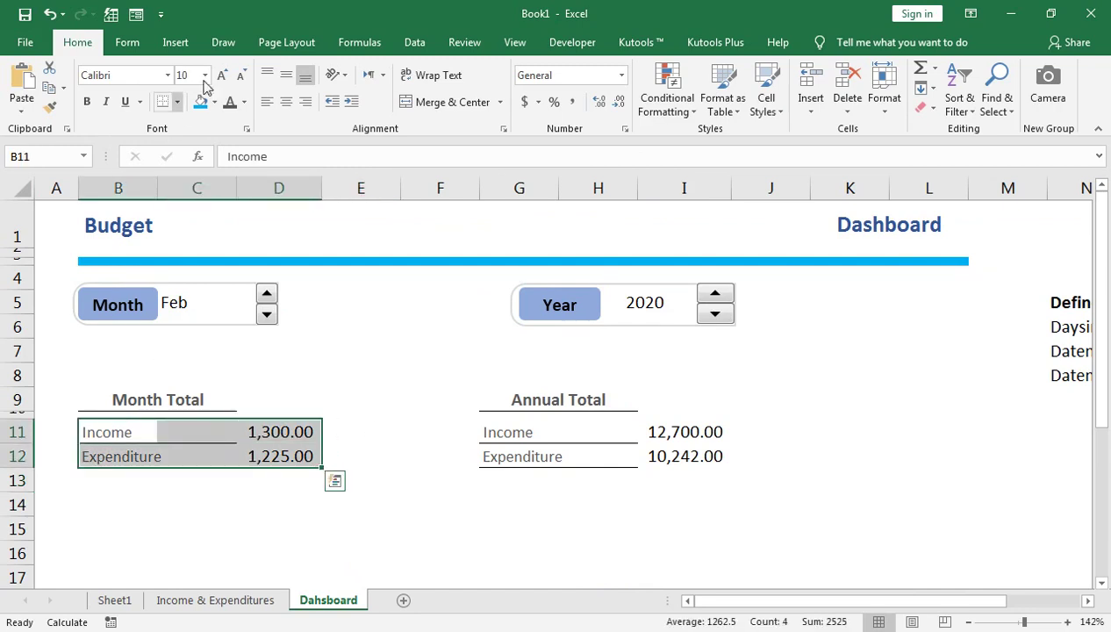
pyautogui.click(182, 46)
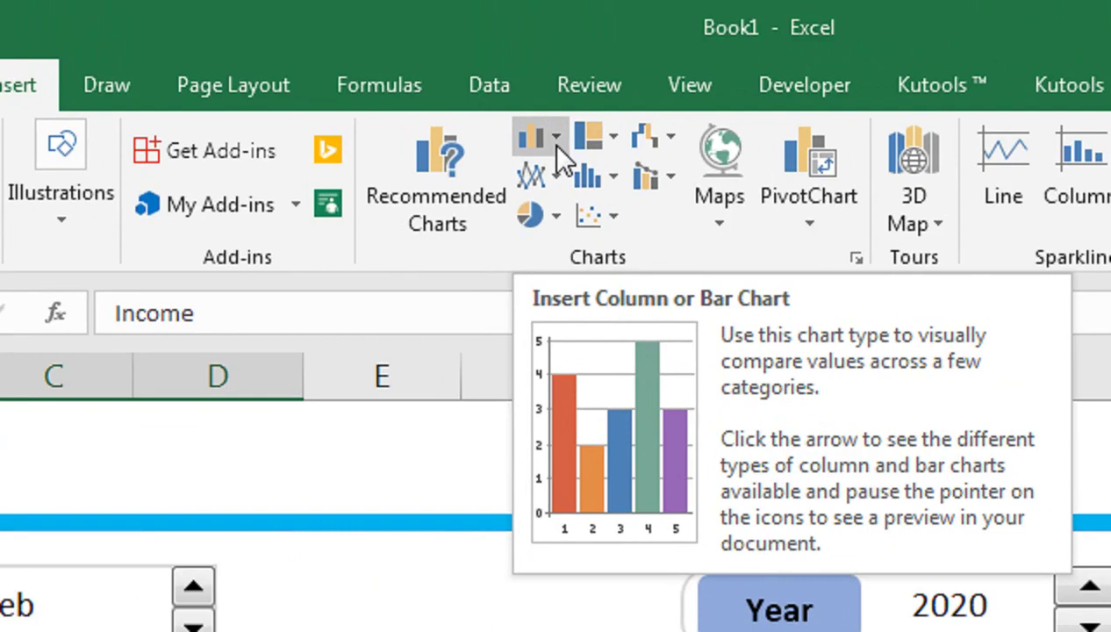
pyautogui.click(556, 140)
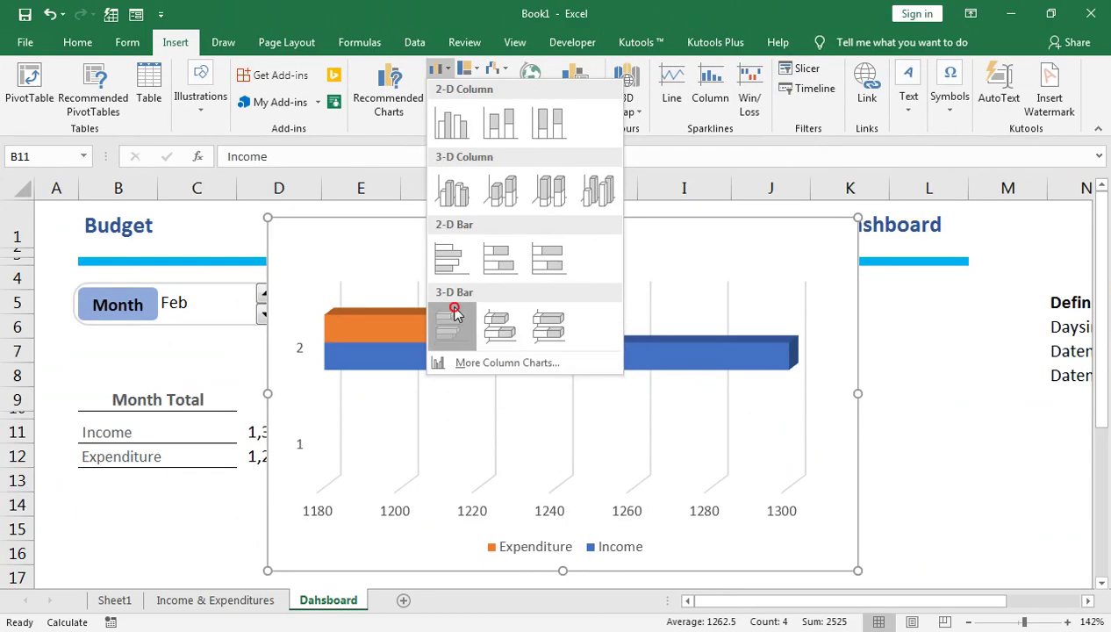
pyautogui.click(562, 470)
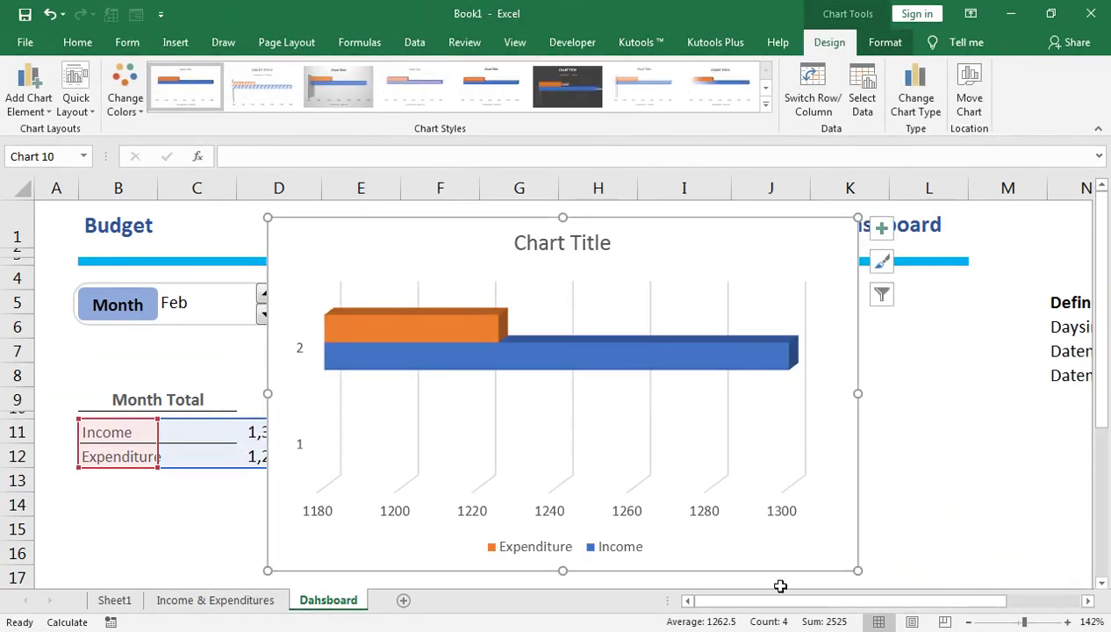
# Reduce the chart's height and move it directly below the Month Total table, starting at row 13
pyautogui.moveTo(567, 574); pyautogui.dragTo(563, 456)
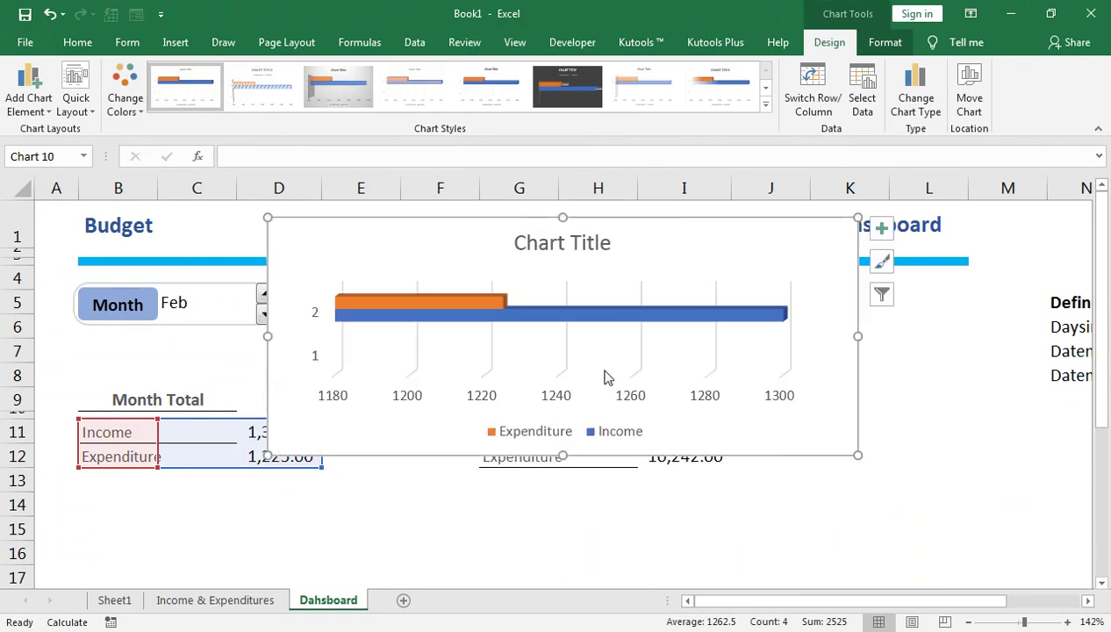
pyautogui.doubleClick(670, 242)
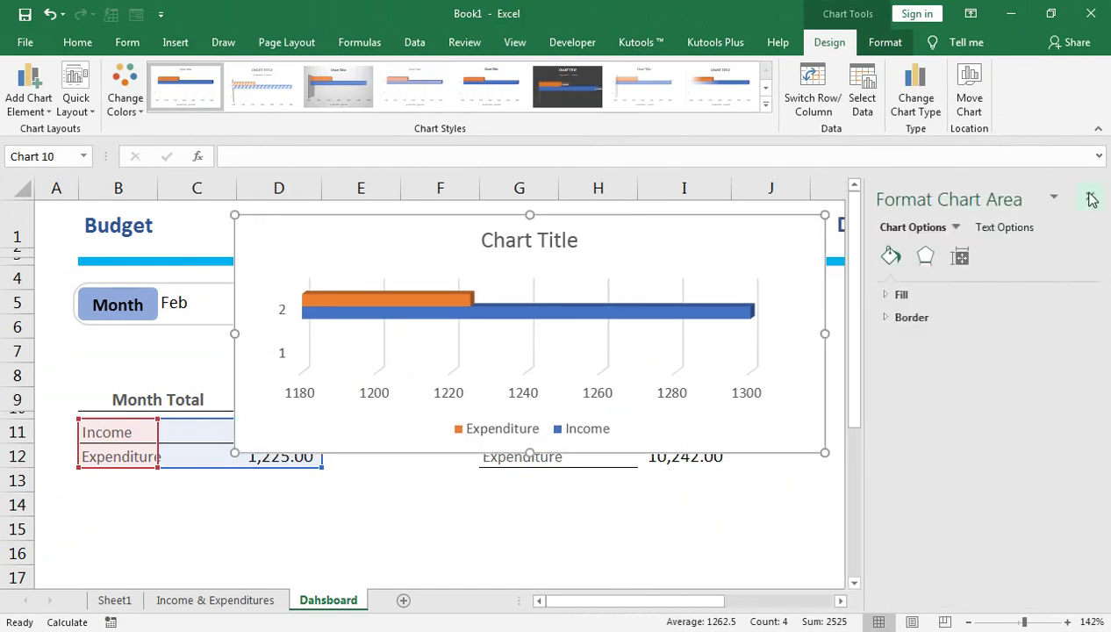
pyautogui.click(1091, 199)
pyautogui.moveTo(757, 220); pyautogui.dragTo(546, 441)
pyautogui.scroll(-1, 537, 423)
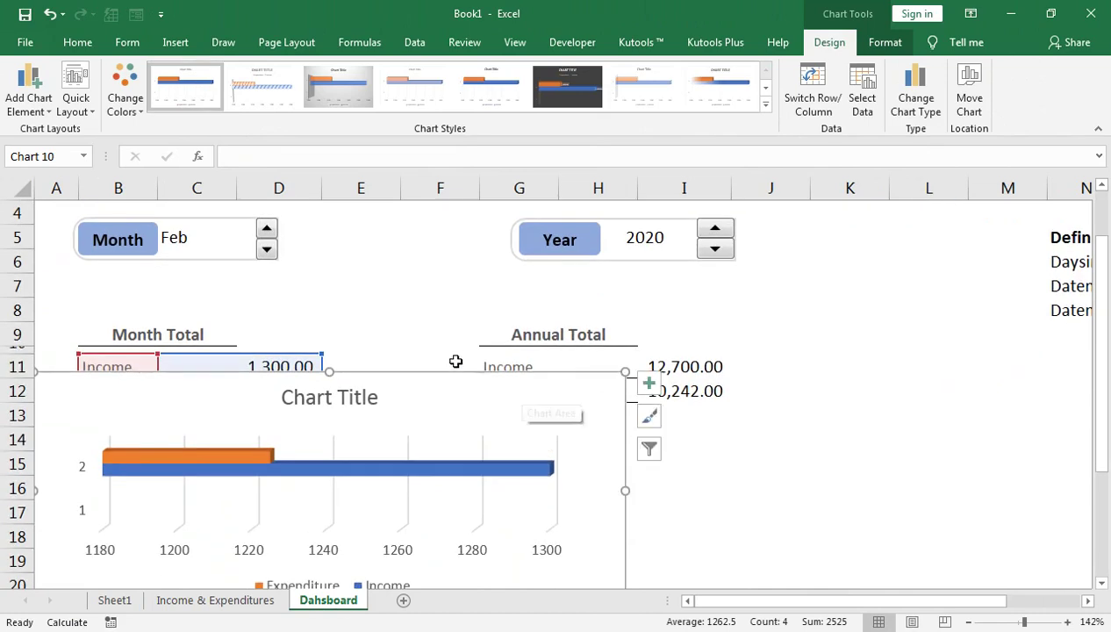
pyautogui.moveTo(453, 374); pyautogui.dragTo(441, 411)
pyautogui.press('Escape')
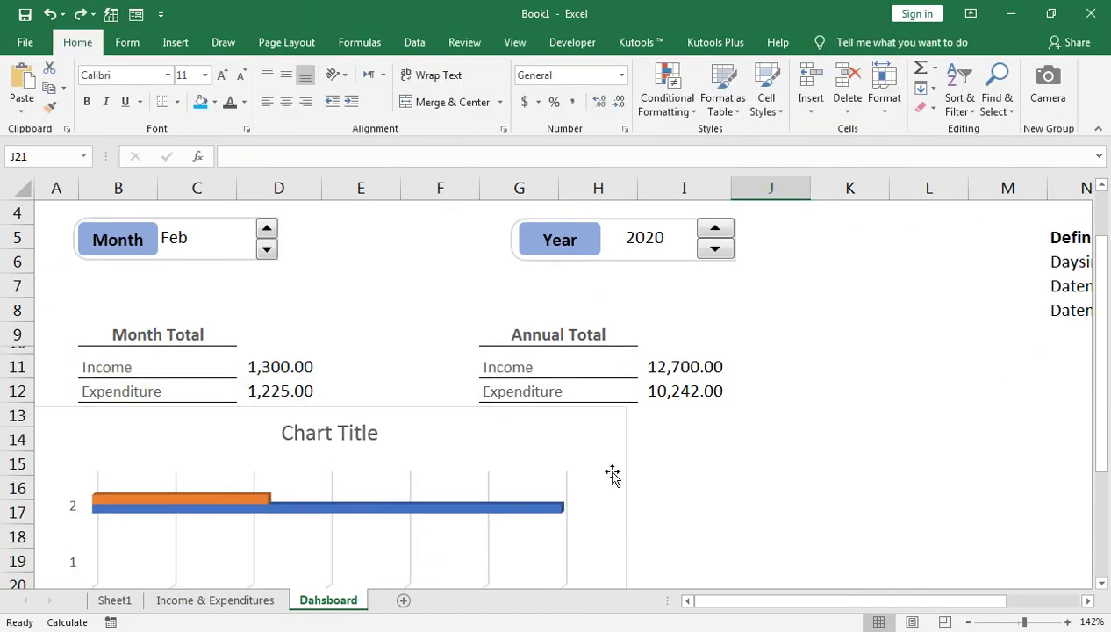
# Set the gap width and gap depth of the chart's data series to 0%
pyautogui.click(250, 496)
pyautogui.click(243, 493)
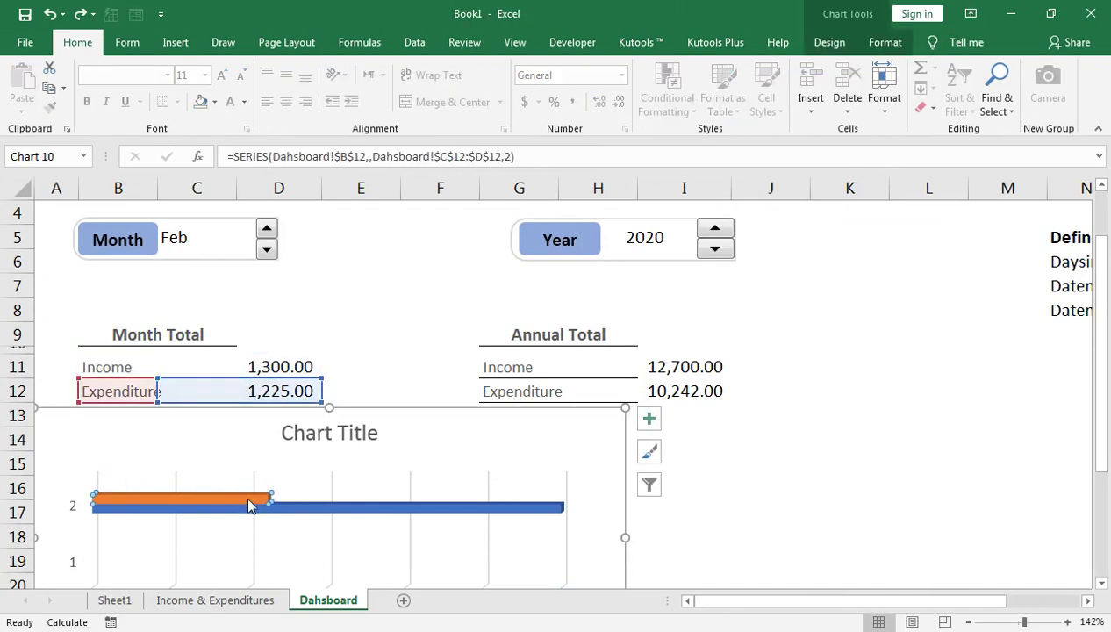
pyautogui.rightClick(237, 502)
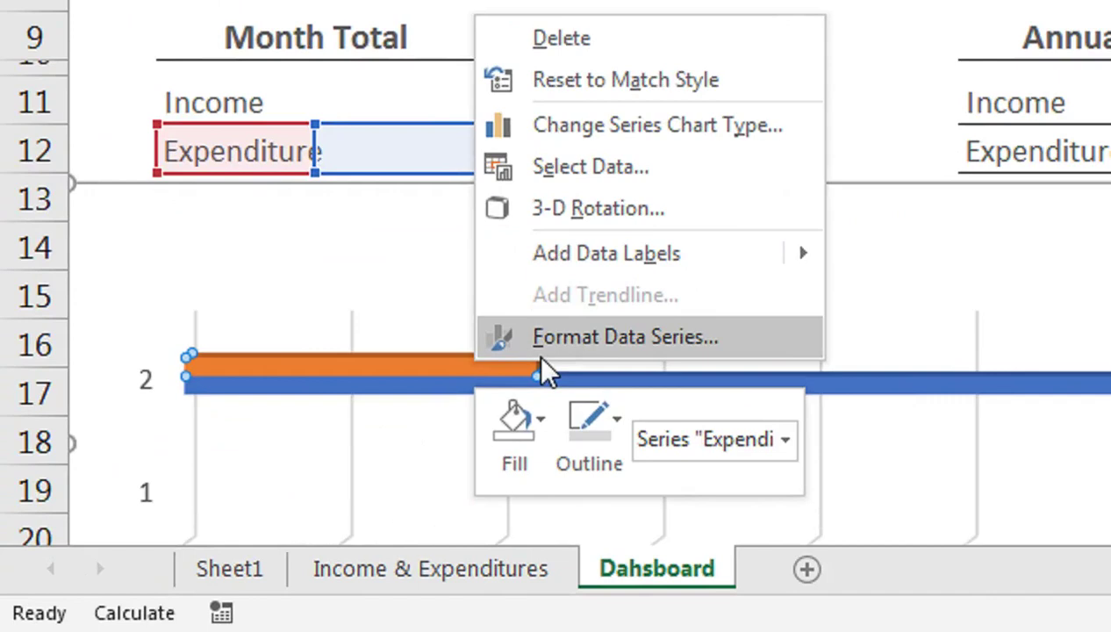
pyautogui.click(272, 490)
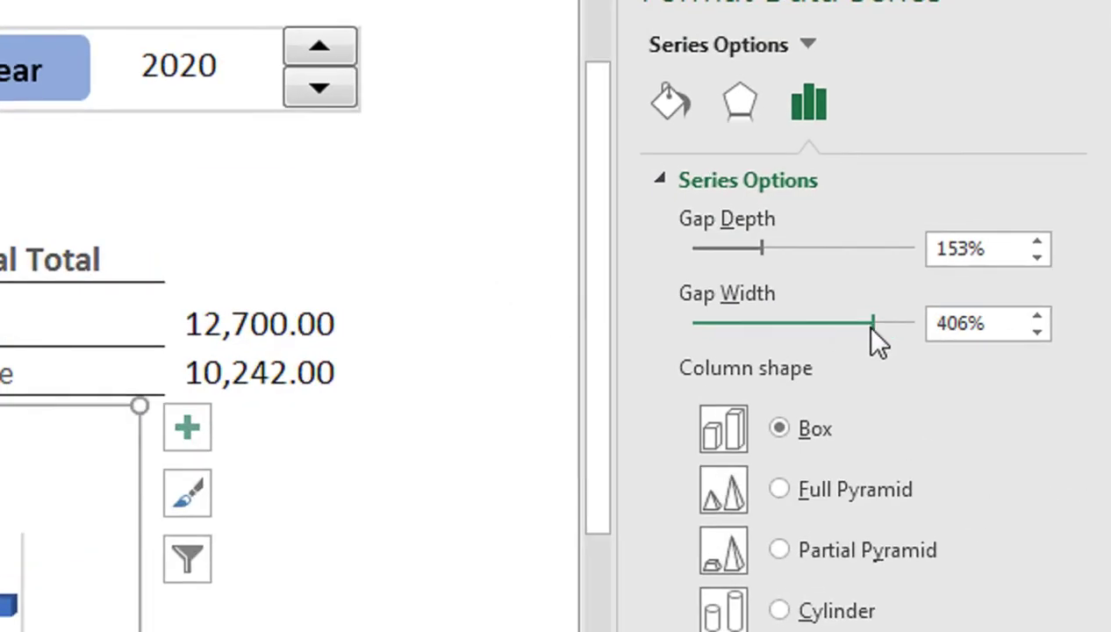
pyautogui.moveTo(871, 330); pyautogui.dragTo(695, 318)
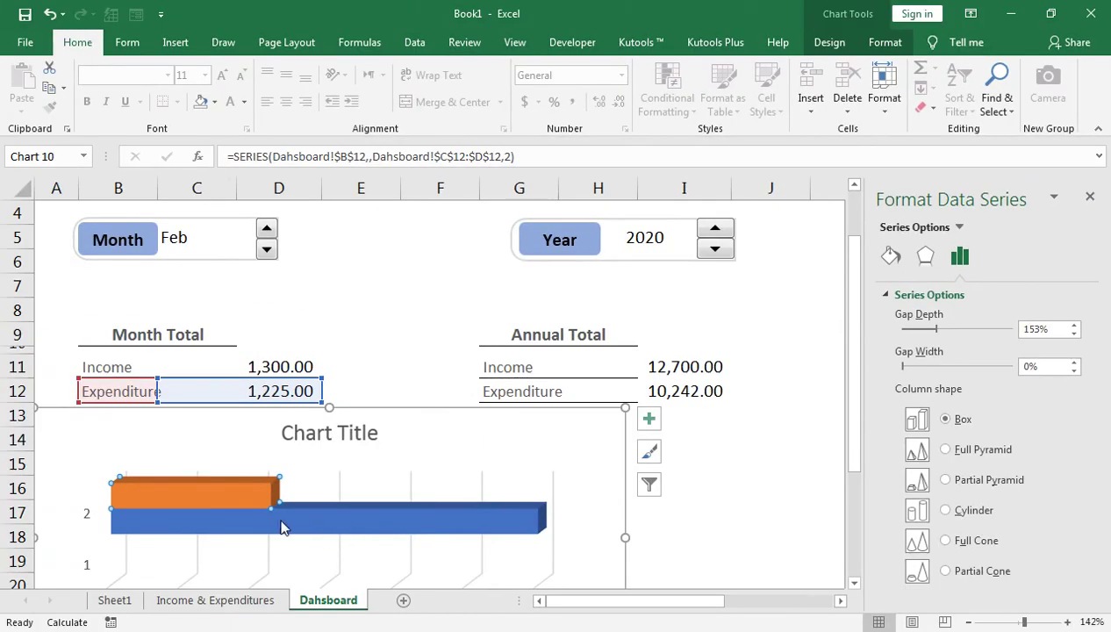
pyautogui.moveTo(936, 331); pyautogui.dragTo(882, 331)
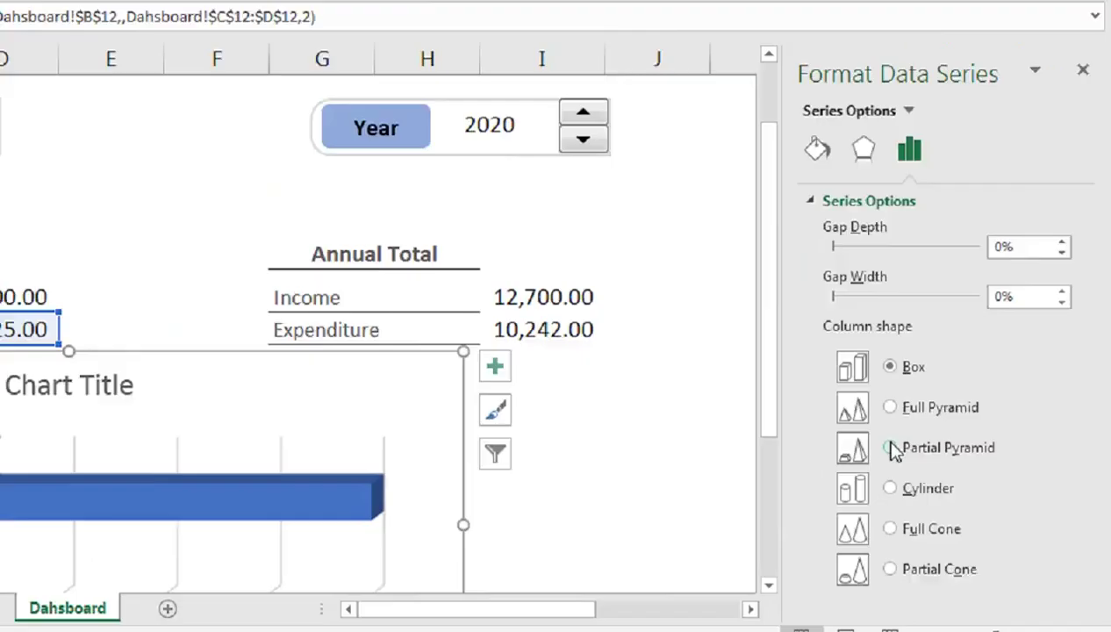
# Try pyramid and cone shapes on the Expenditure bar, and set both the Expenditure and Income bars to the Cylinder shape
pyautogui.click(780, 384)
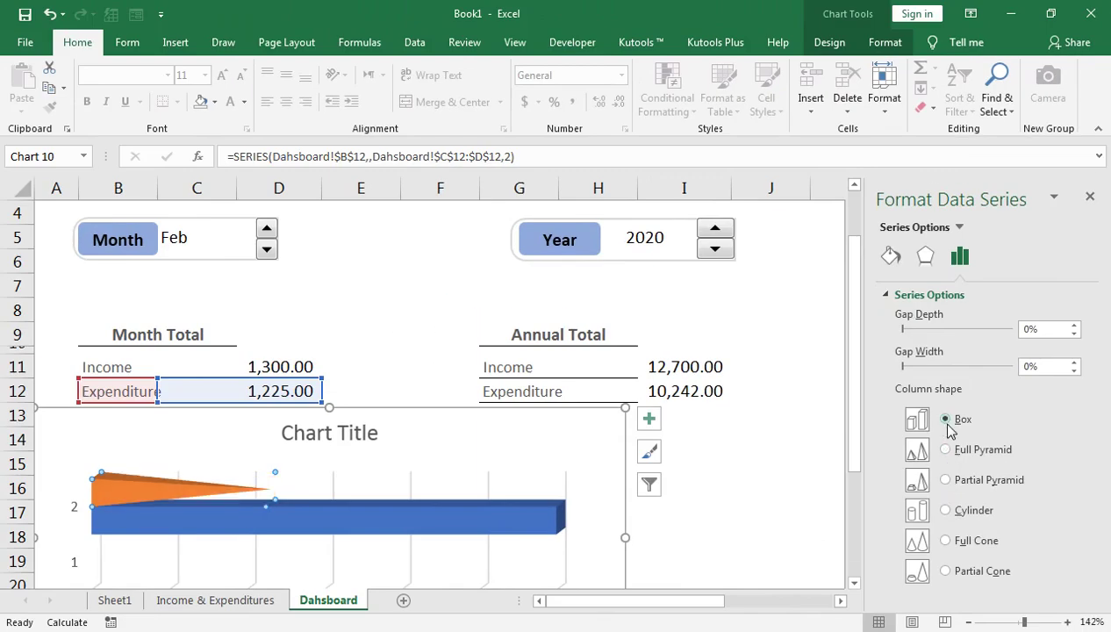
pyautogui.click(946, 541)
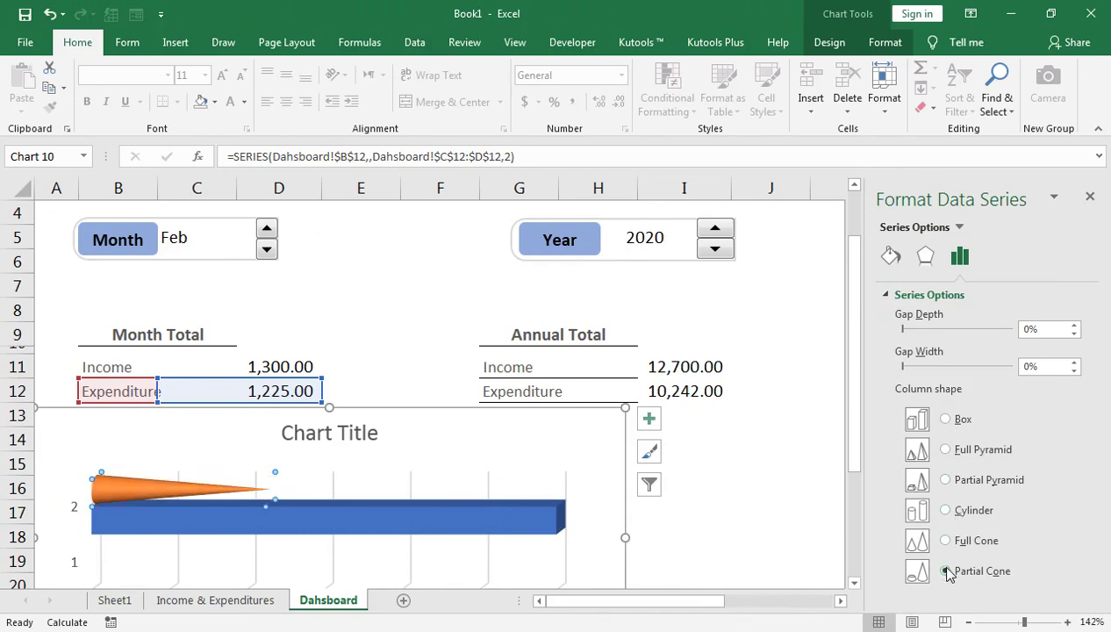
pyautogui.click(947, 512)
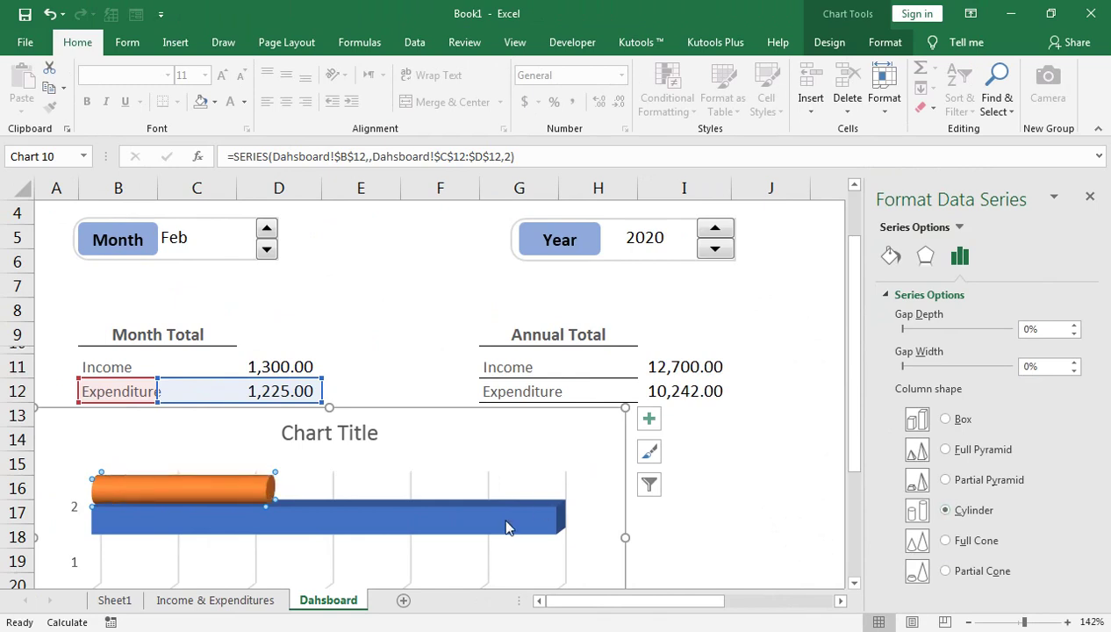
pyautogui.click(508, 526)
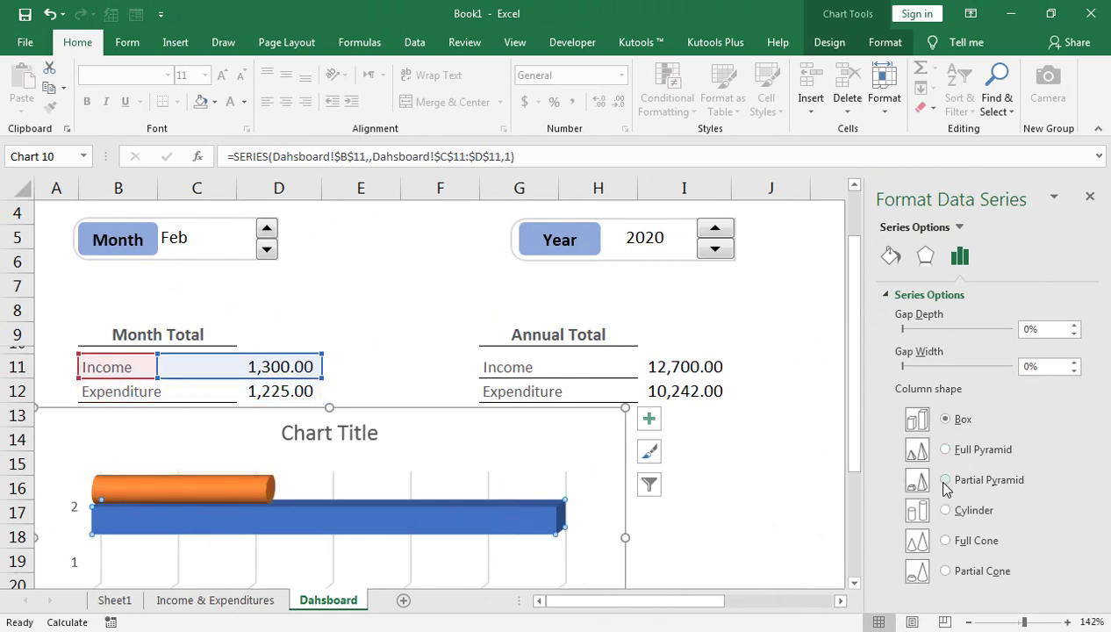
pyautogui.click(946, 511)
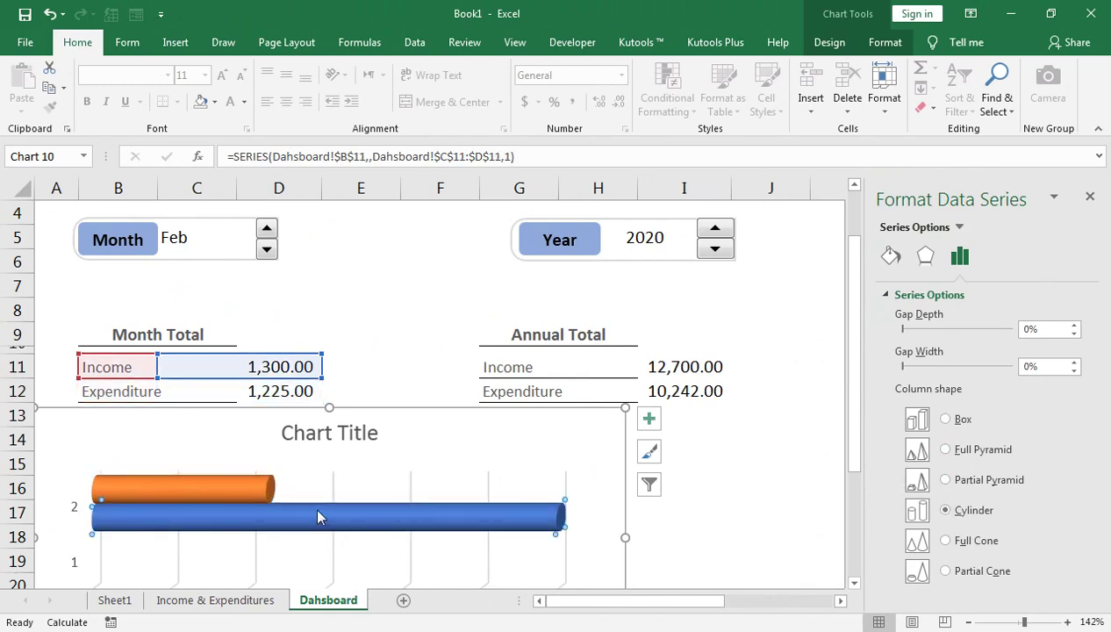
pyautogui.click(1089, 195)
# Add data labels to the Expenditure and Income series in the chart
pyautogui.rightClick(210, 489)
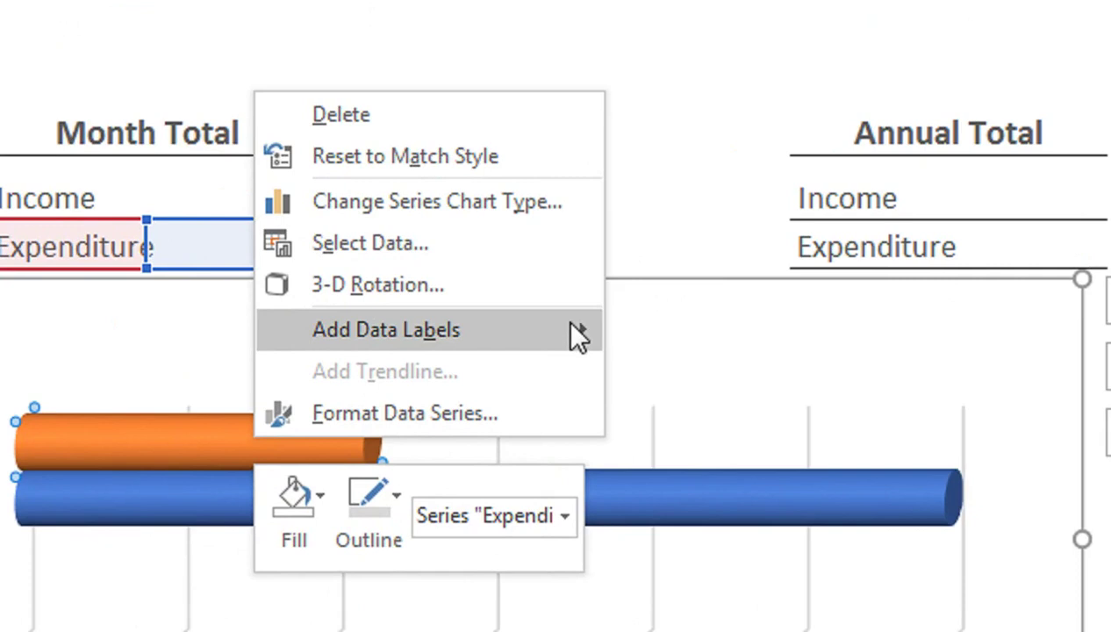
pyautogui.moveTo(579, 336)
pyautogui.click(651, 353)
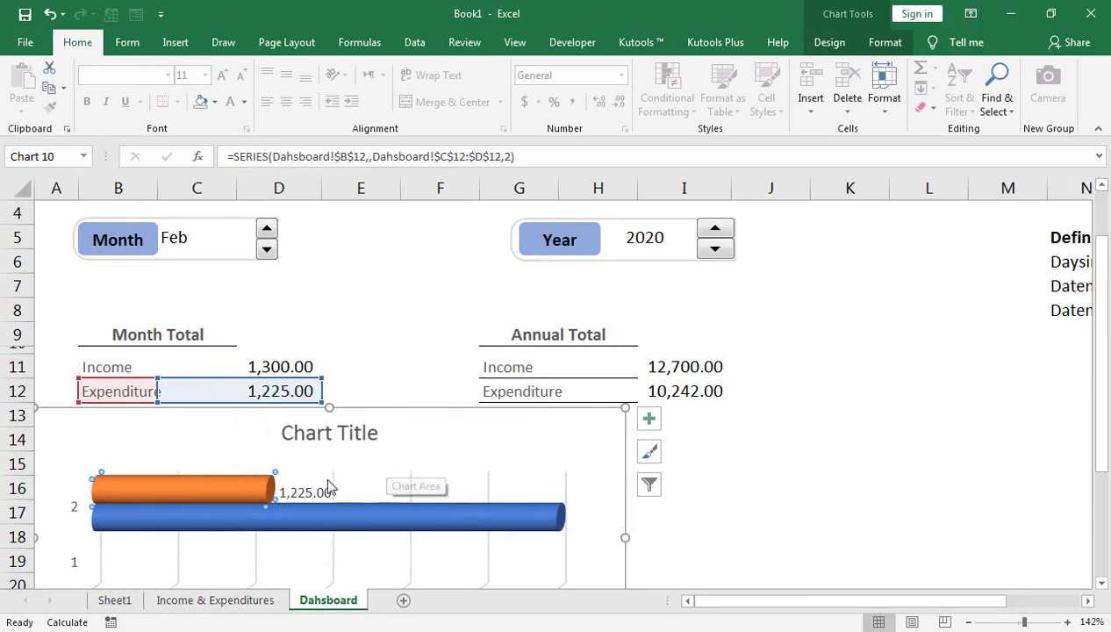
pyautogui.click(300, 518)
pyautogui.rightClick(301, 520)
pyautogui.moveTo(462, 460)
pyautogui.click(517, 462)
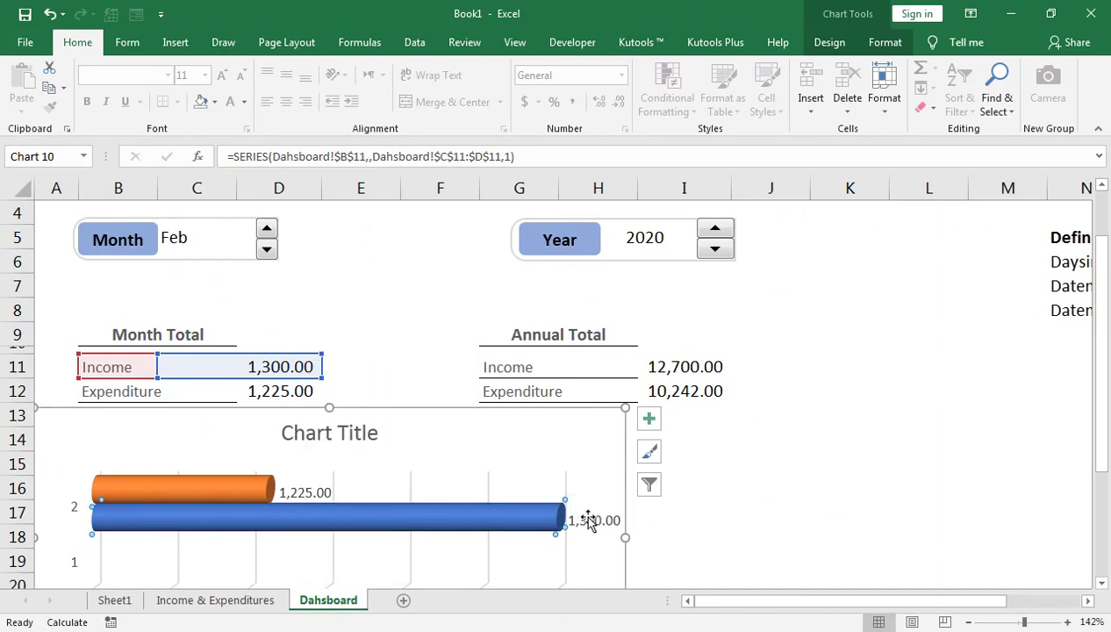
# Make the data labels of the Income and Expenditure bars bold
pyautogui.click(587, 519)
pyautogui.click(314, 496)
pyautogui.click(317, 498)
pyautogui.click(597, 524)
pyautogui.click(599, 525)
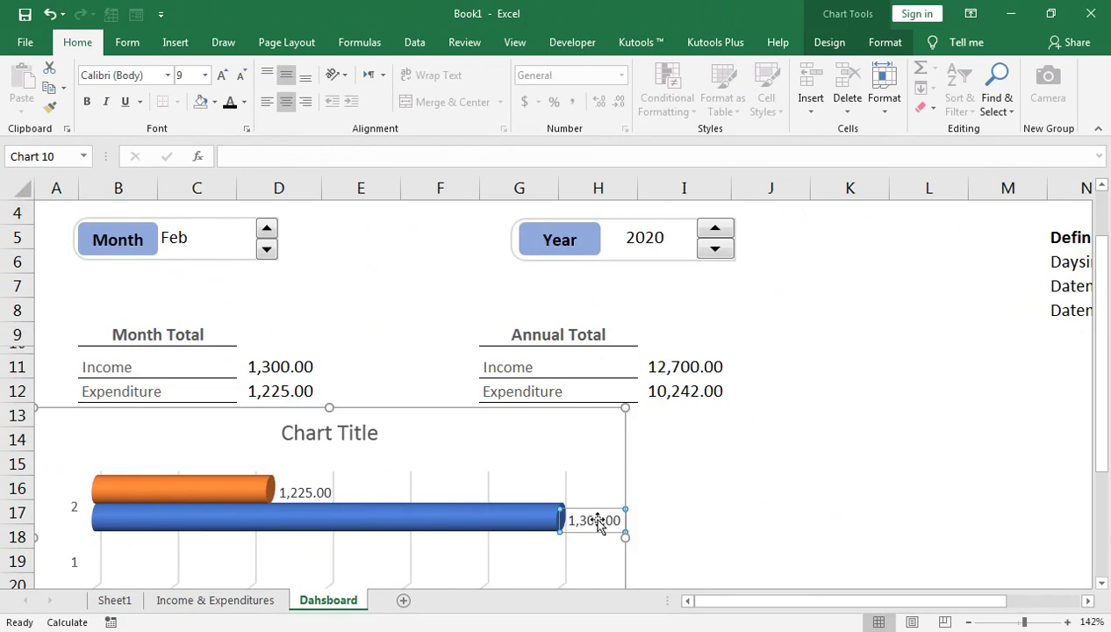
pyautogui.doubleClick(599, 525)
pyautogui.click(84, 43)
pyautogui.click(92, 107)
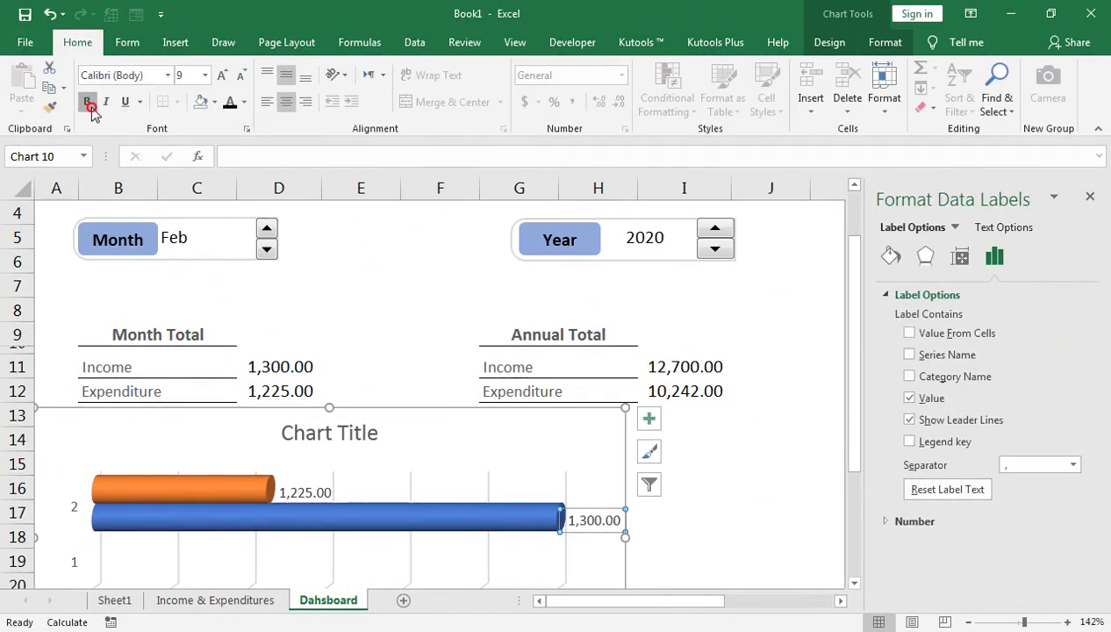
pyautogui.click(299, 497)
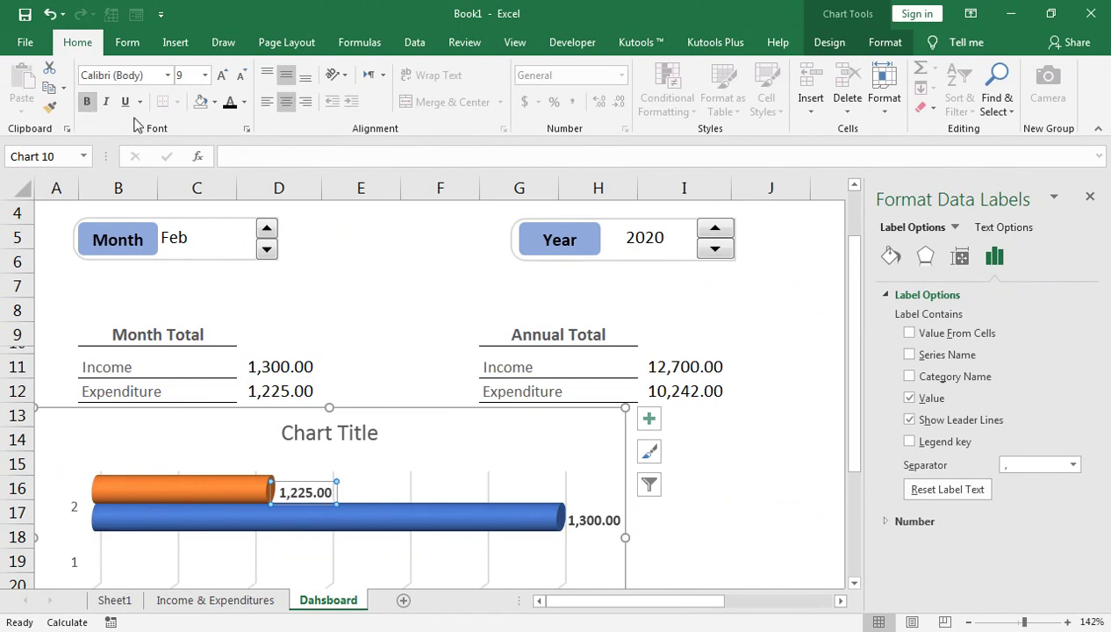
# Delete the title of the Month Total chart
pyautogui.click(674, 444)
pyautogui.click(320, 430)
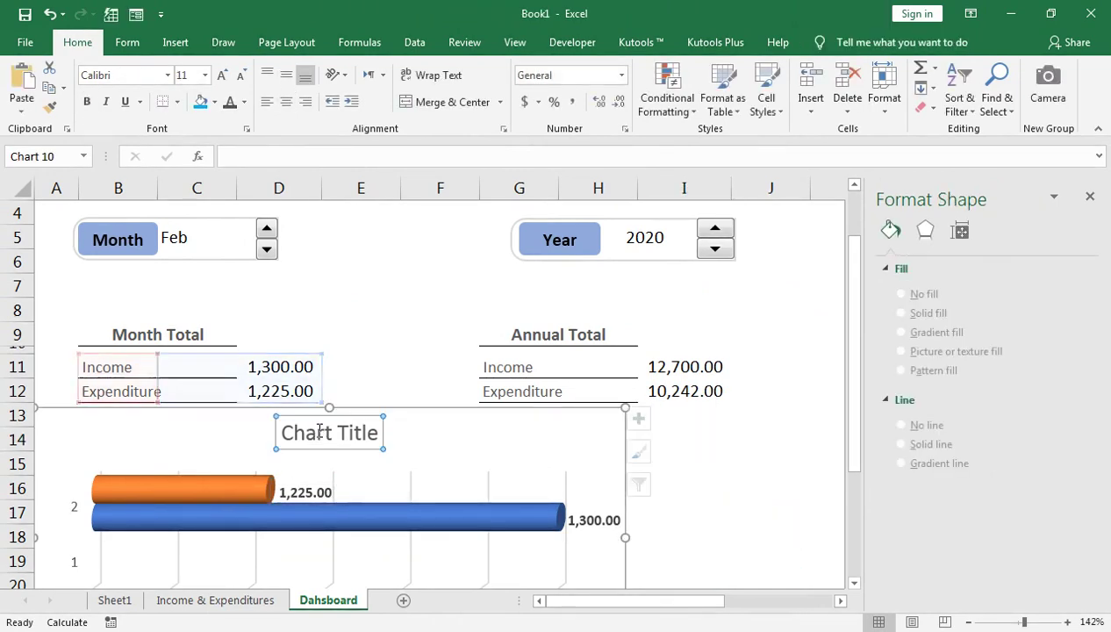
pyautogui.press('Delete')
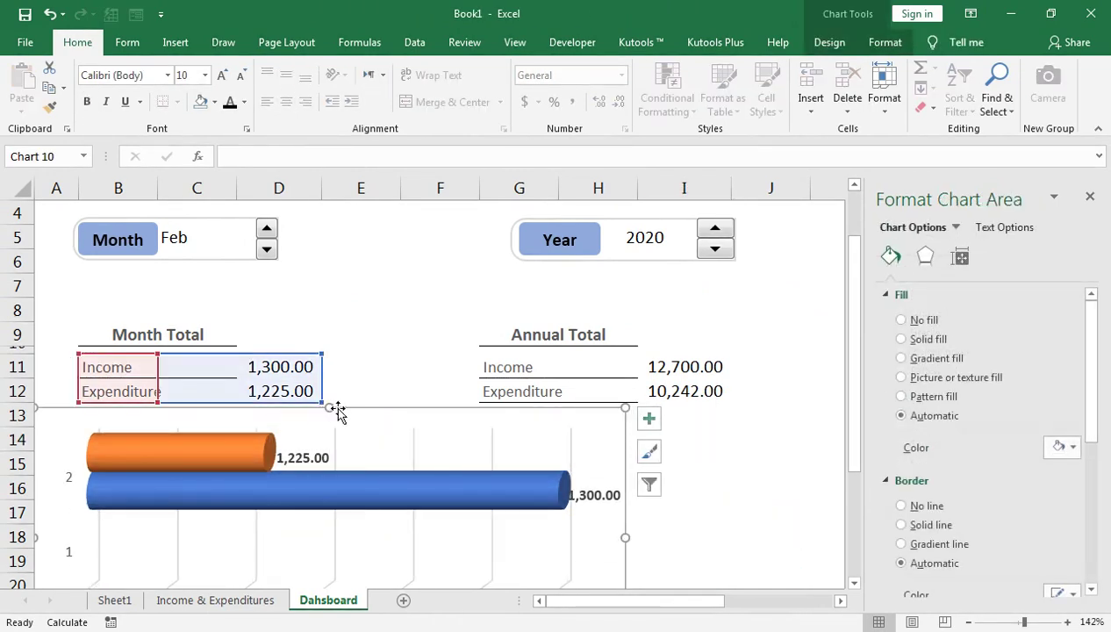
pyautogui.scroll(-1, 400, 448)
pyautogui.click(349, 472)
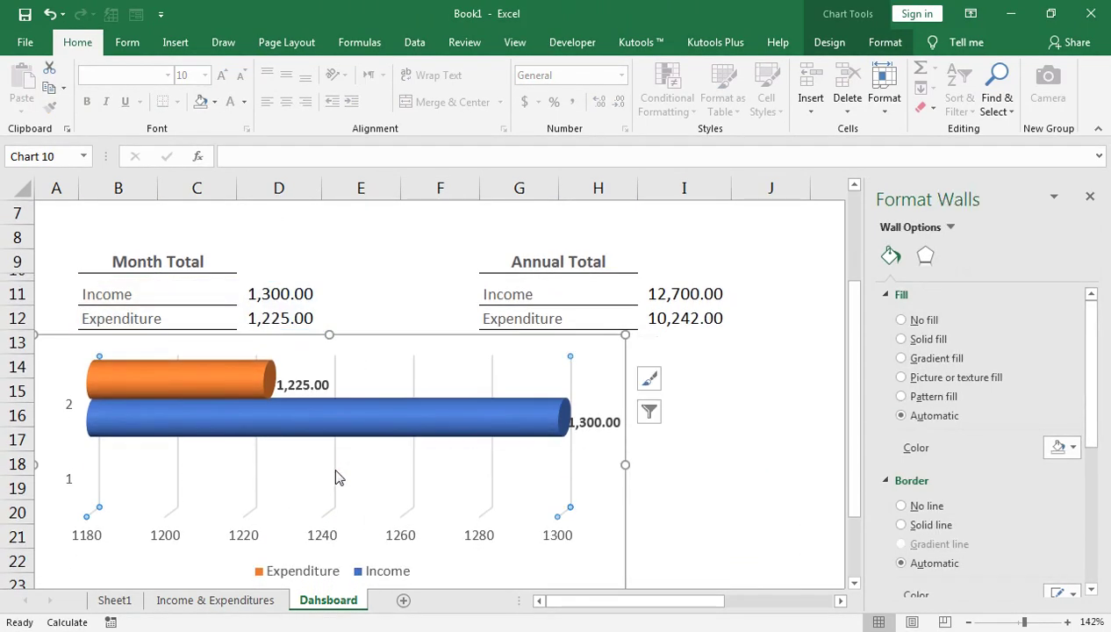
# Preview the available chart styles on the Month Total chart
pyautogui.scroll(-1, 338, 474)
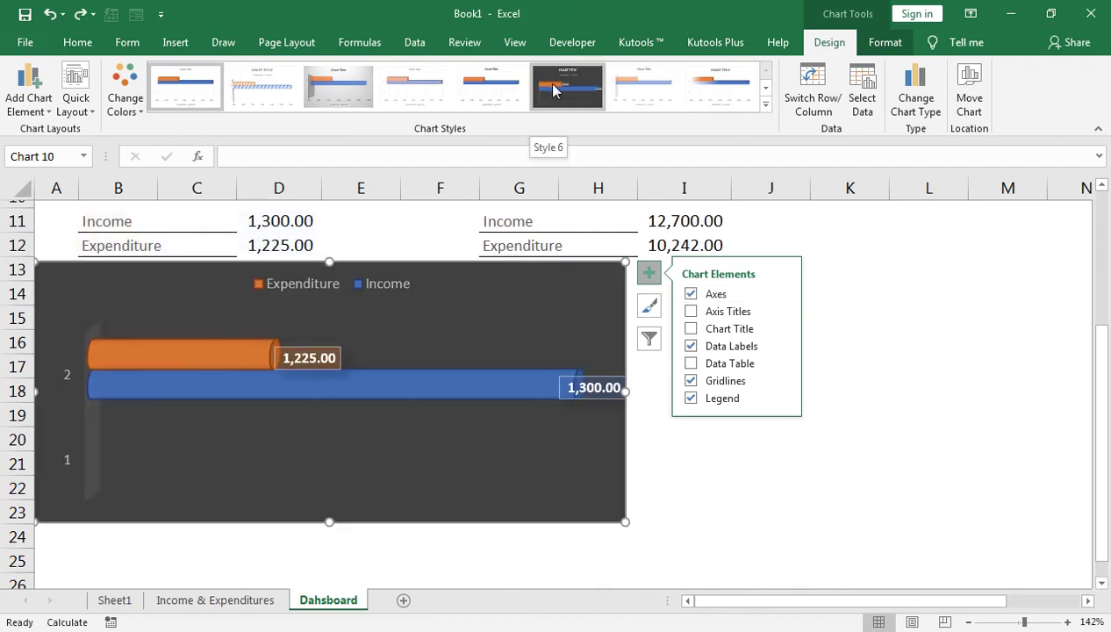
pyautogui.click(765, 105)
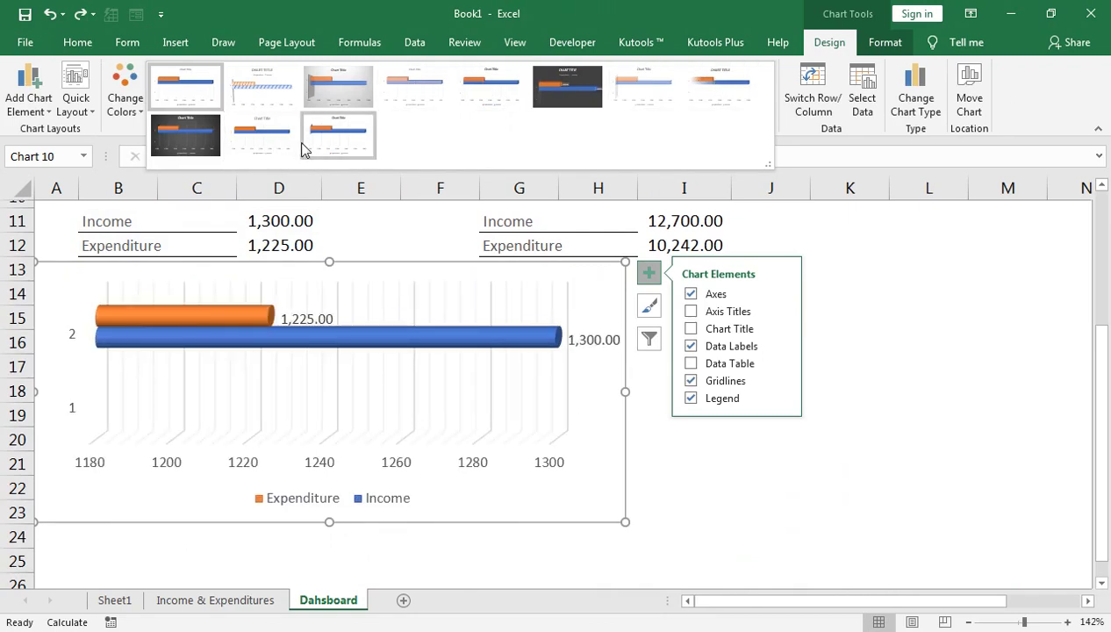
pyautogui.click(865, 317)
# Insert a 2-D clustered bar chart from the Annual Total range G11:I12
pyautogui.scroll(3, 810, 341)
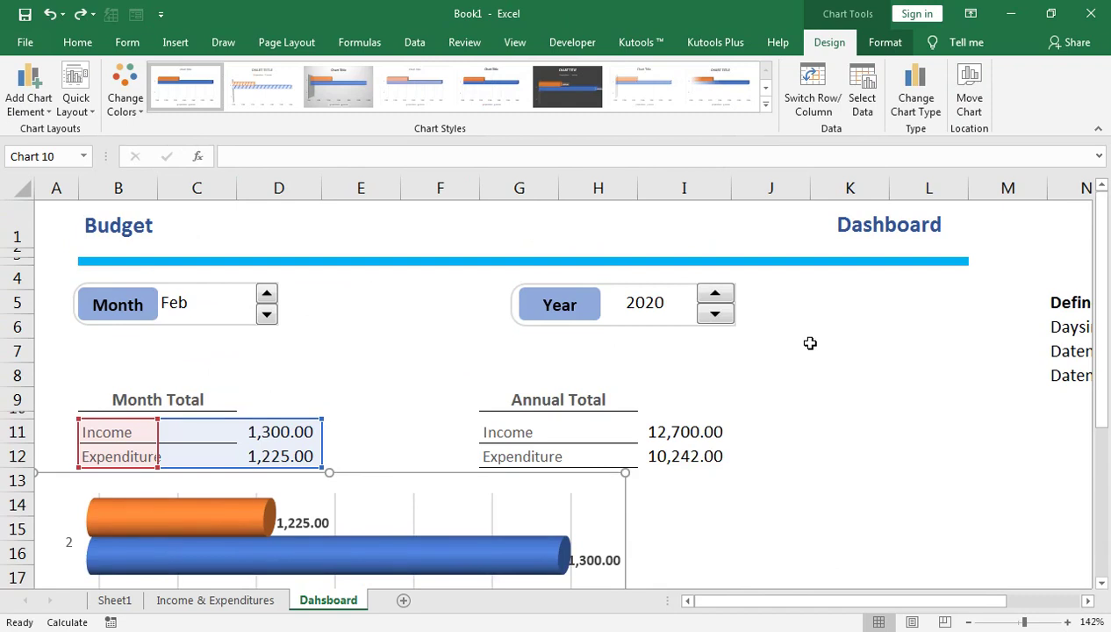
pyautogui.click(717, 426)
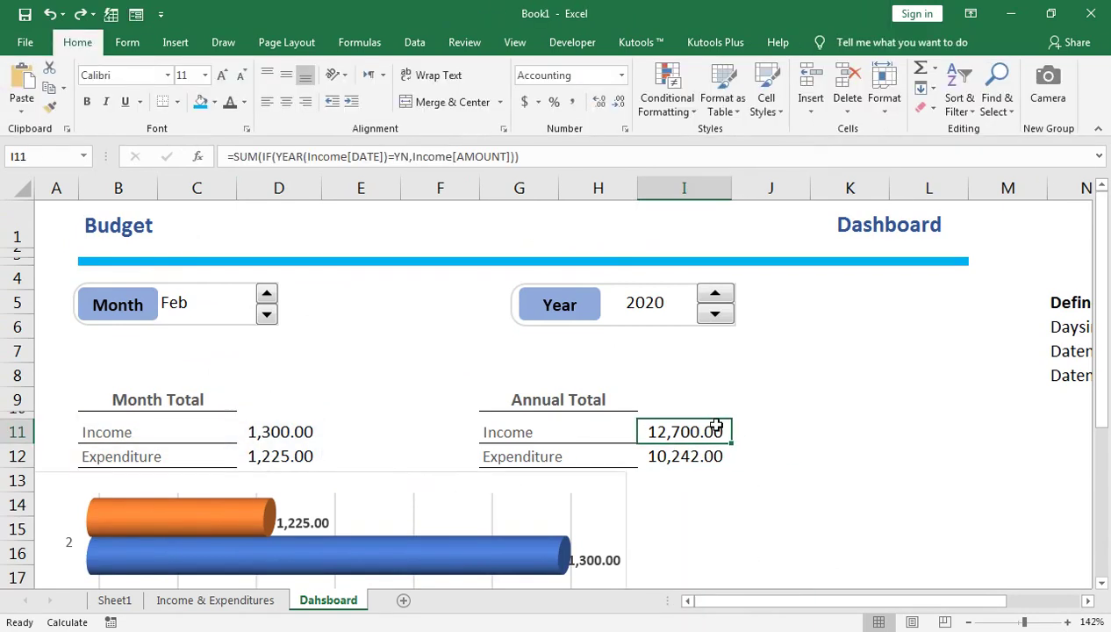
pyautogui.hotkey('shift', 'Down')
pyautogui.hotkey('shift', 'Left')
pyautogui.hotkey('shift', 'Left')
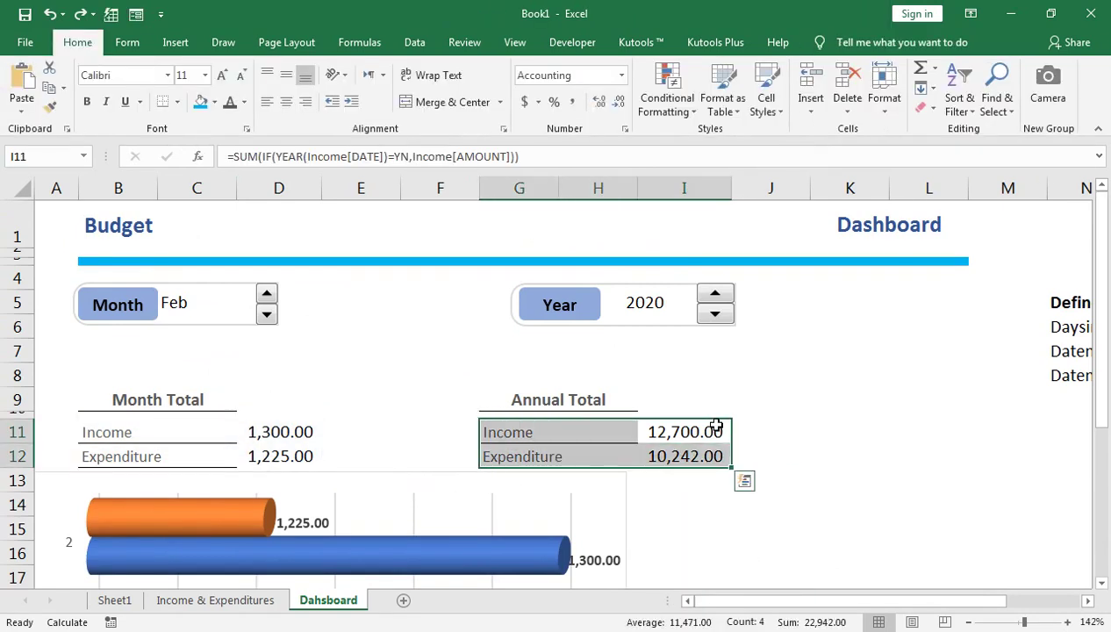
pyautogui.click(174, 42)
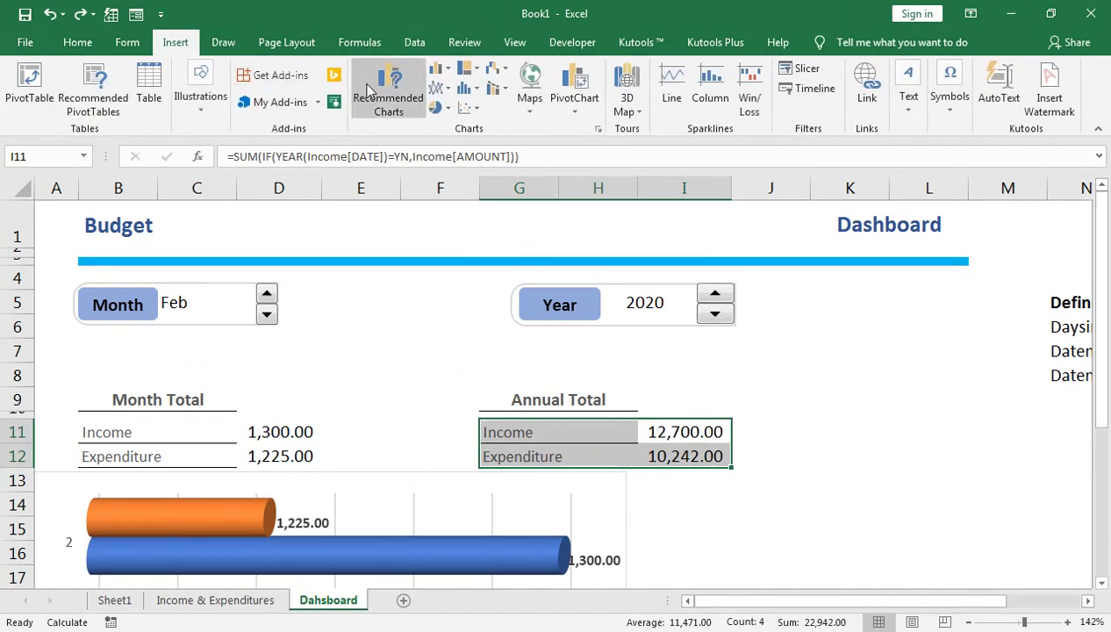
pyautogui.click(436, 68)
pyautogui.click(454, 266)
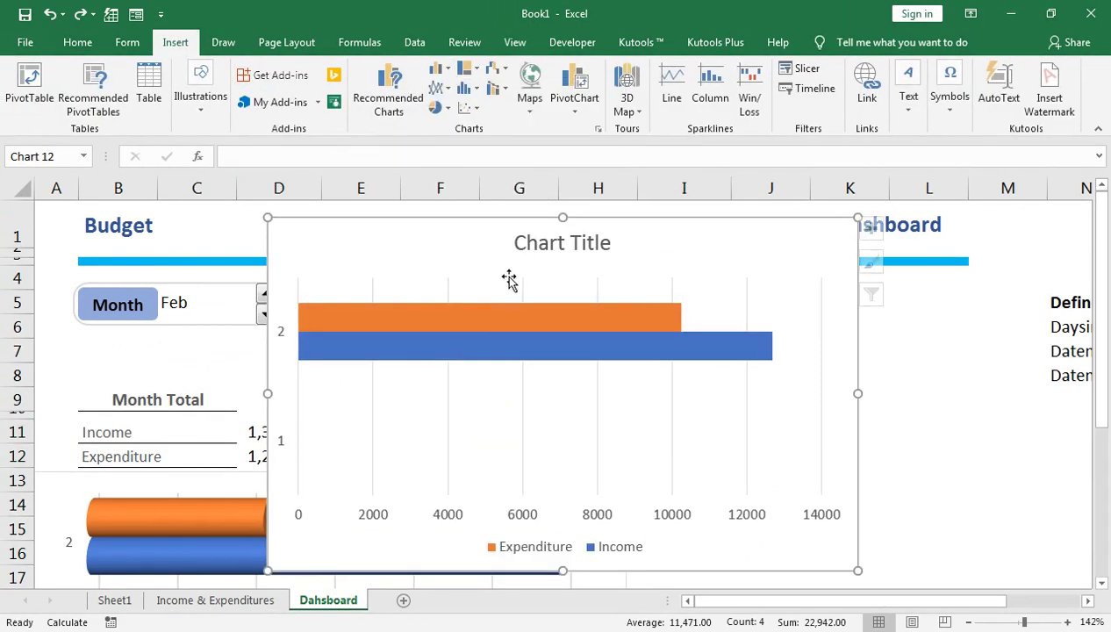
# Move the new annual chart beside the Month Total chart, with its upper edge at row 13 below the annual totals
pyautogui.moveTo(322, 256); pyautogui.dragTo(419, 295)
pyautogui.click(624, 363)
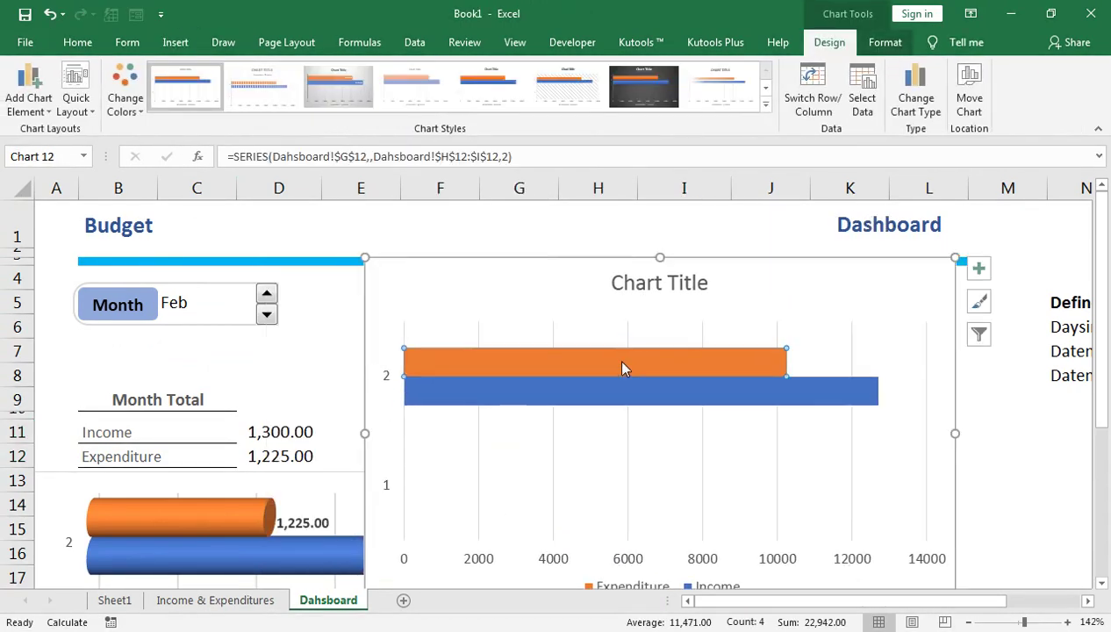
pyautogui.hotkey('ctrl', 'z')
pyautogui.moveTo(412, 255); pyautogui.dragTo(604, 355)
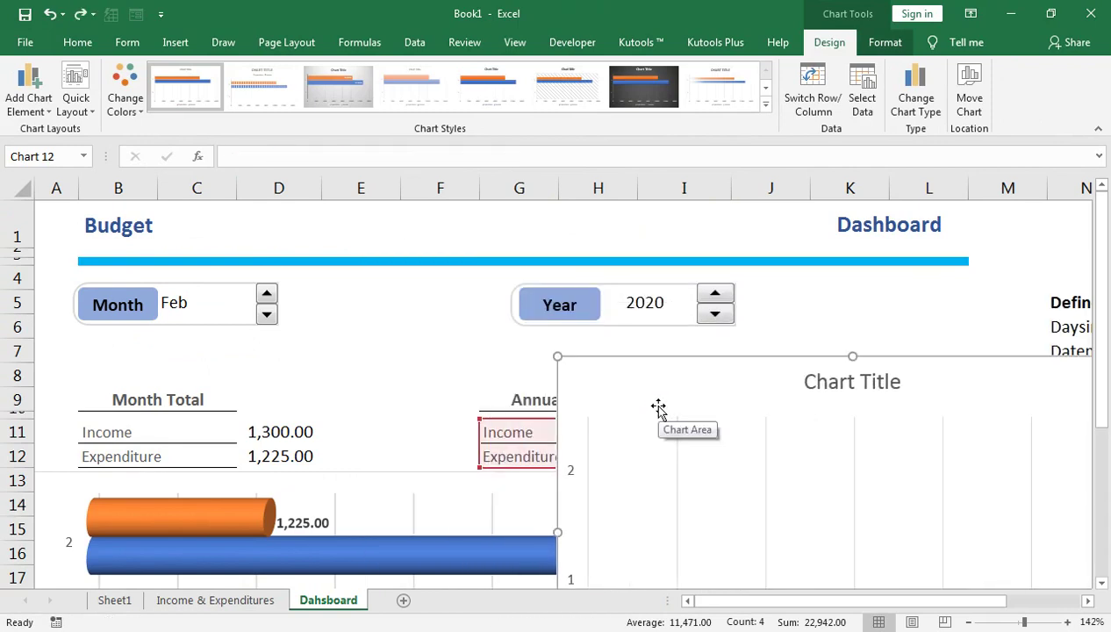
pyautogui.moveTo(641, 355); pyautogui.dragTo(731, 474)
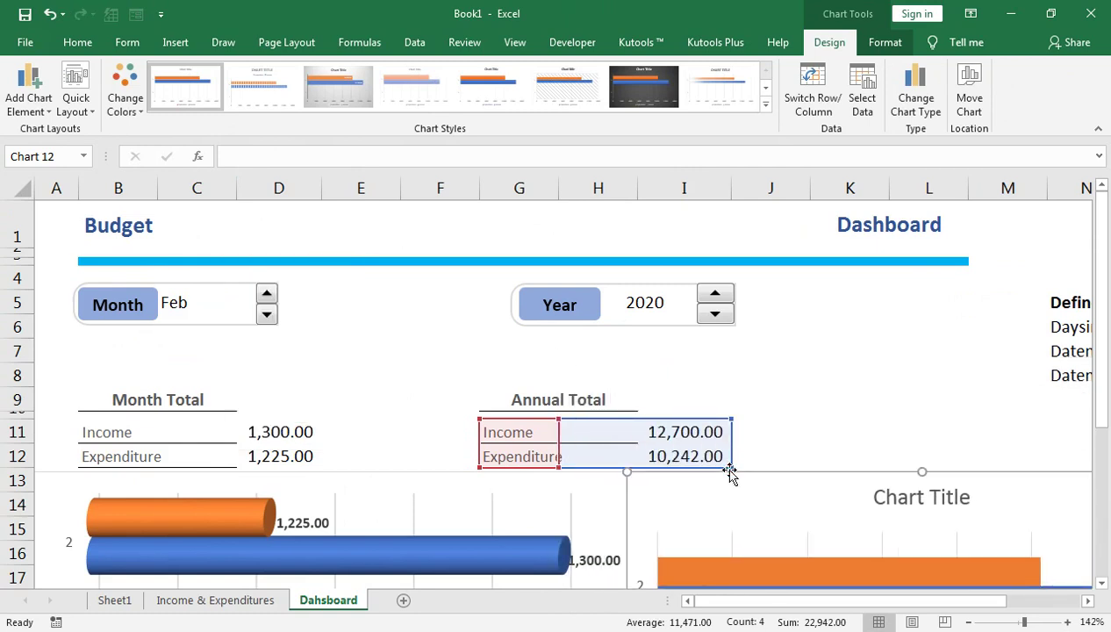
# Reduce the annual chart's height so its lower edge lines up with the Month Total chart at row 23
pyautogui.scroll(-3, 774, 409)
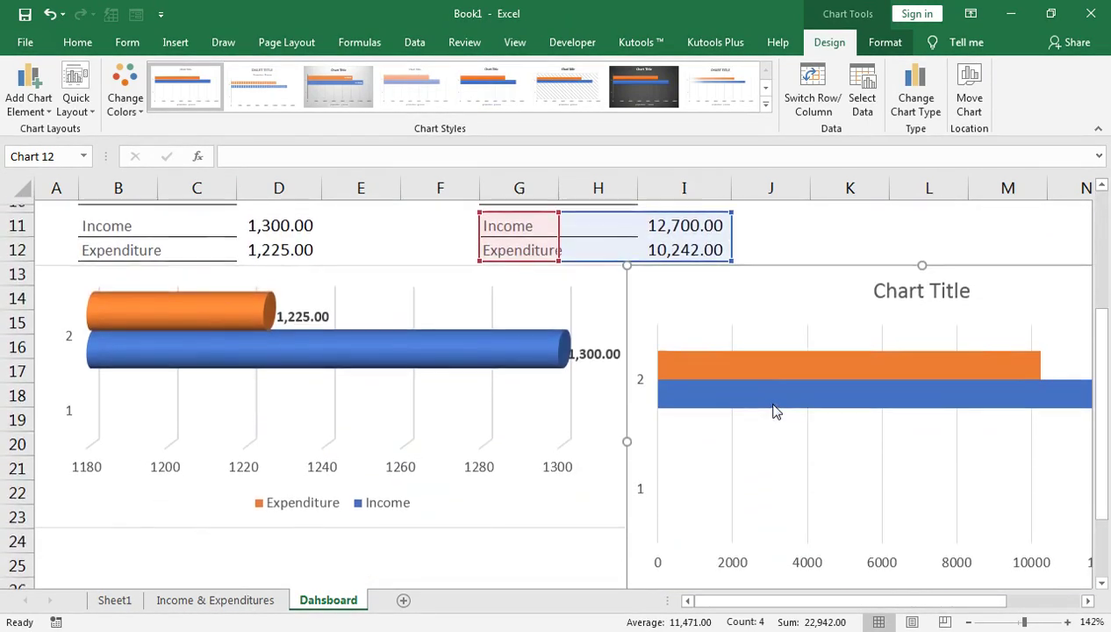
pyautogui.scroll(1, 774, 409)
pyautogui.scroll(-2, 774, 409)
pyautogui.click(849, 474)
pyautogui.moveTo(921, 562); pyautogui.dragTo(913, 467)
pyautogui.doubleClick(915, 465)
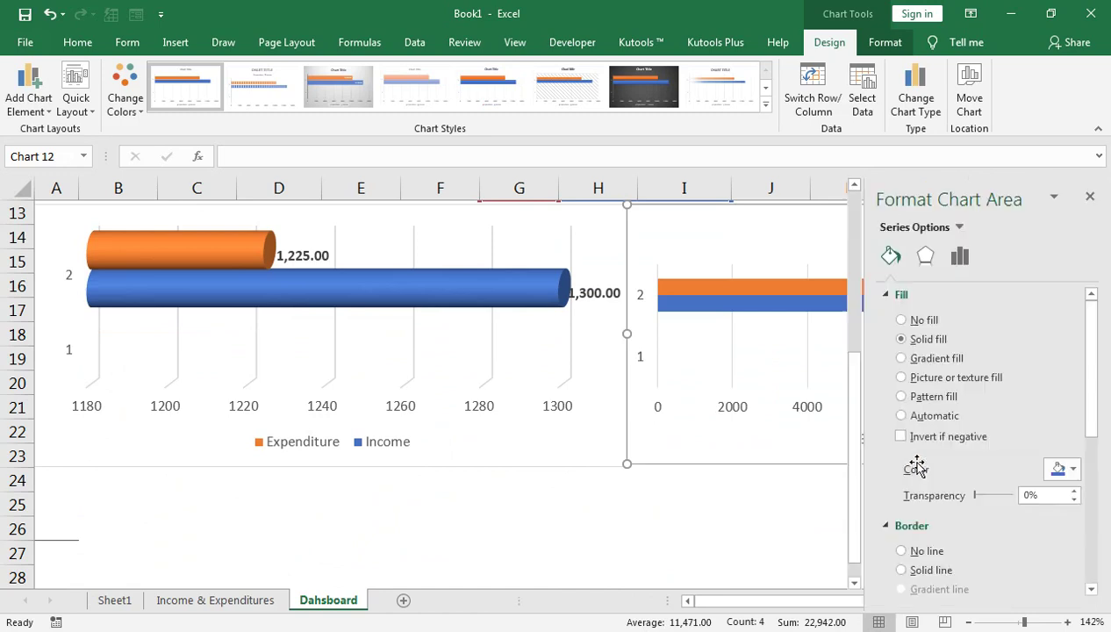
pyautogui.click(1091, 197)
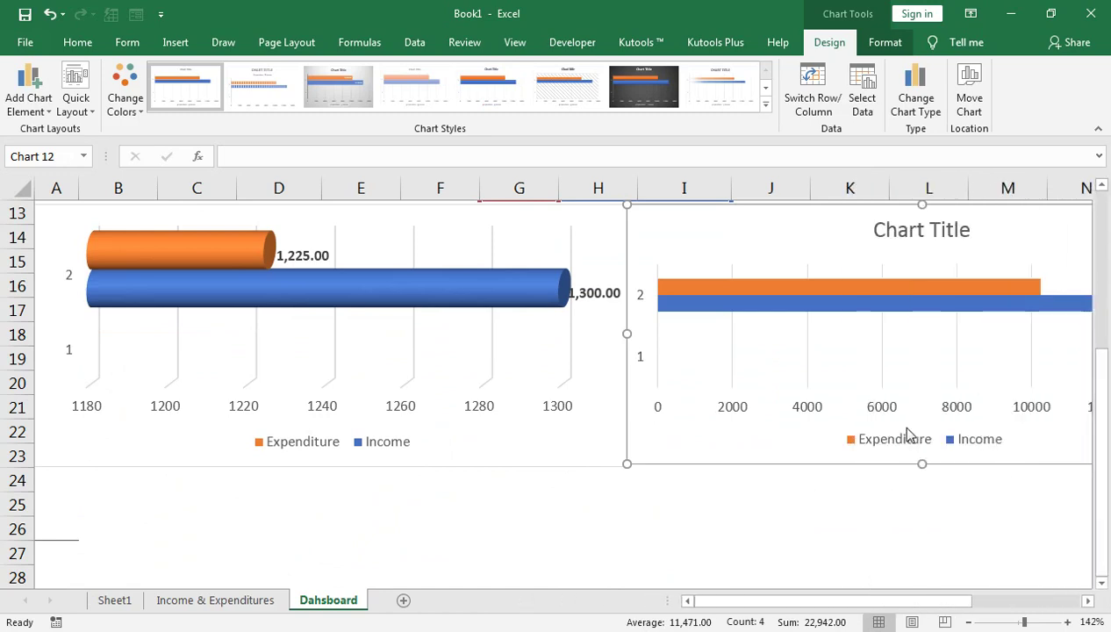
pyautogui.moveTo(921, 463); pyautogui.dragTo(922, 467)
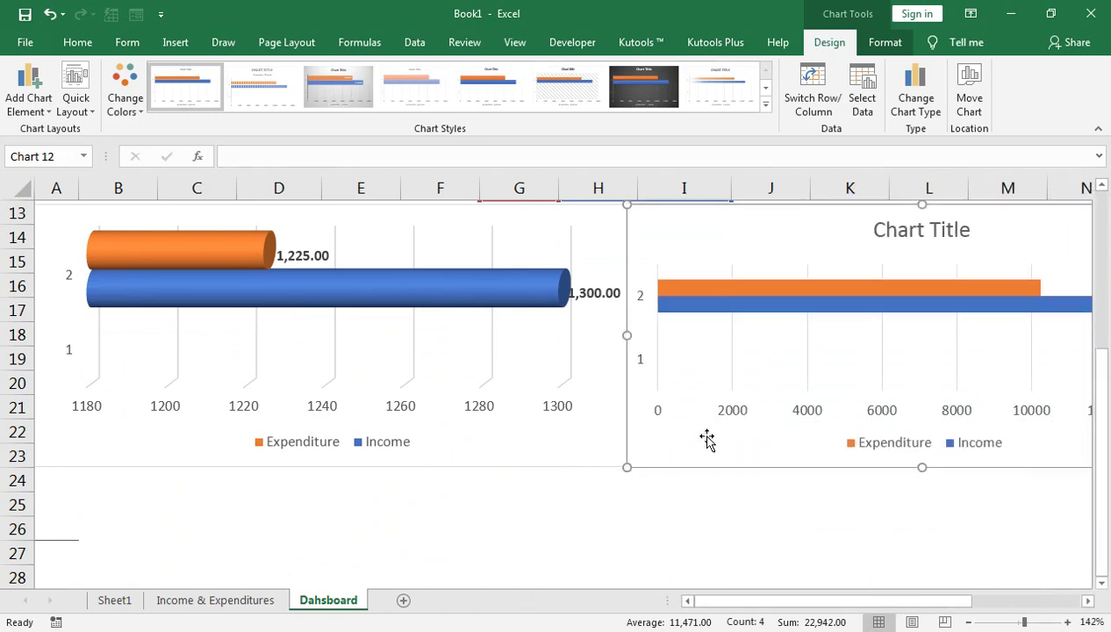
# Set the annual chart's data series to a gap width of 0% and a series overlap of -5%
pyautogui.scroll(1, 690, 313)
pyautogui.click(692, 358)
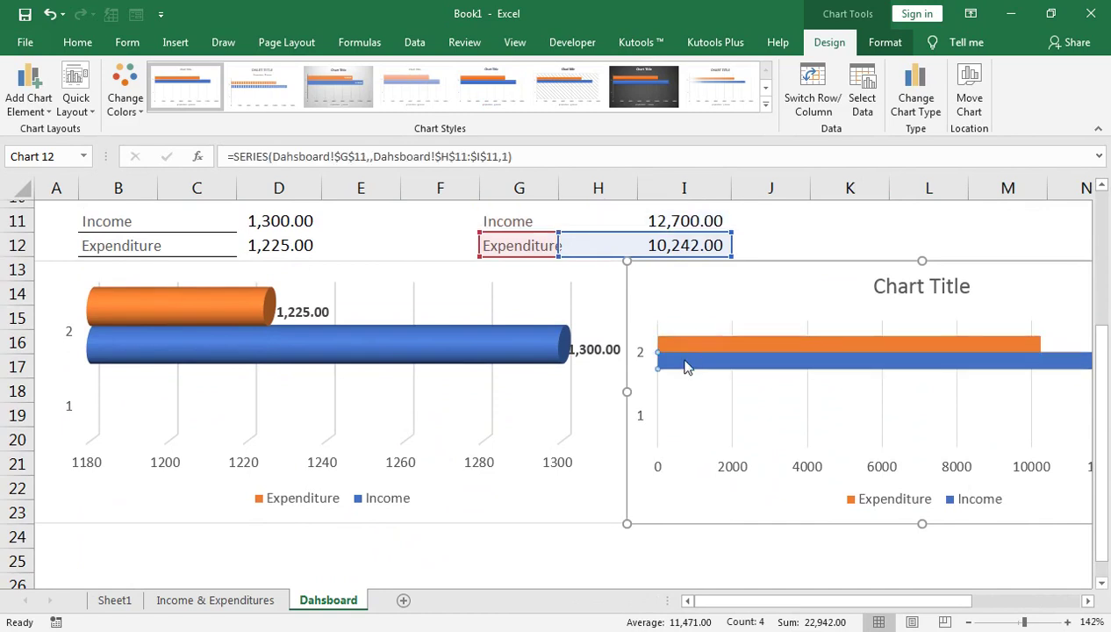
pyautogui.rightClick(687, 371)
pyautogui.click(731, 524)
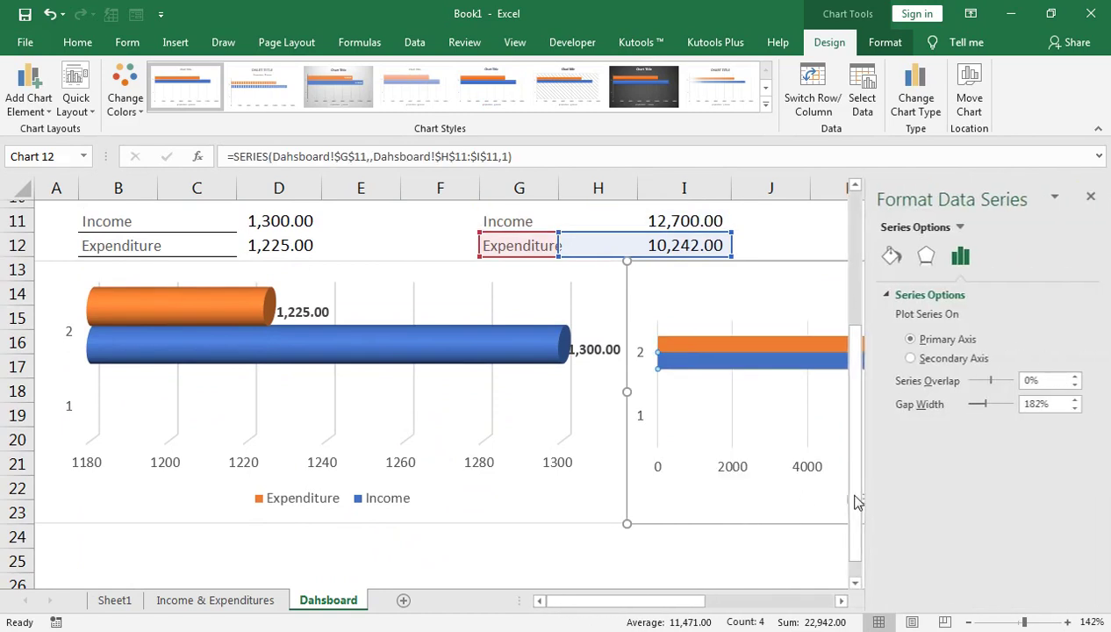
pyautogui.moveTo(986, 407); pyautogui.dragTo(921, 382)
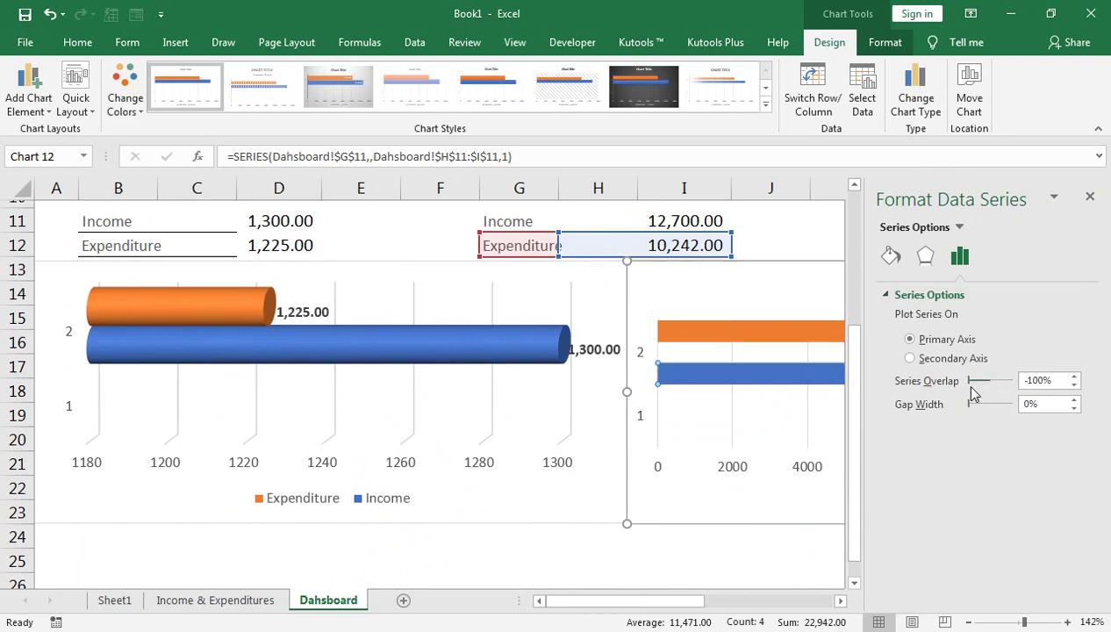
pyautogui.moveTo(983, 383); pyautogui.dragTo(990, 381)
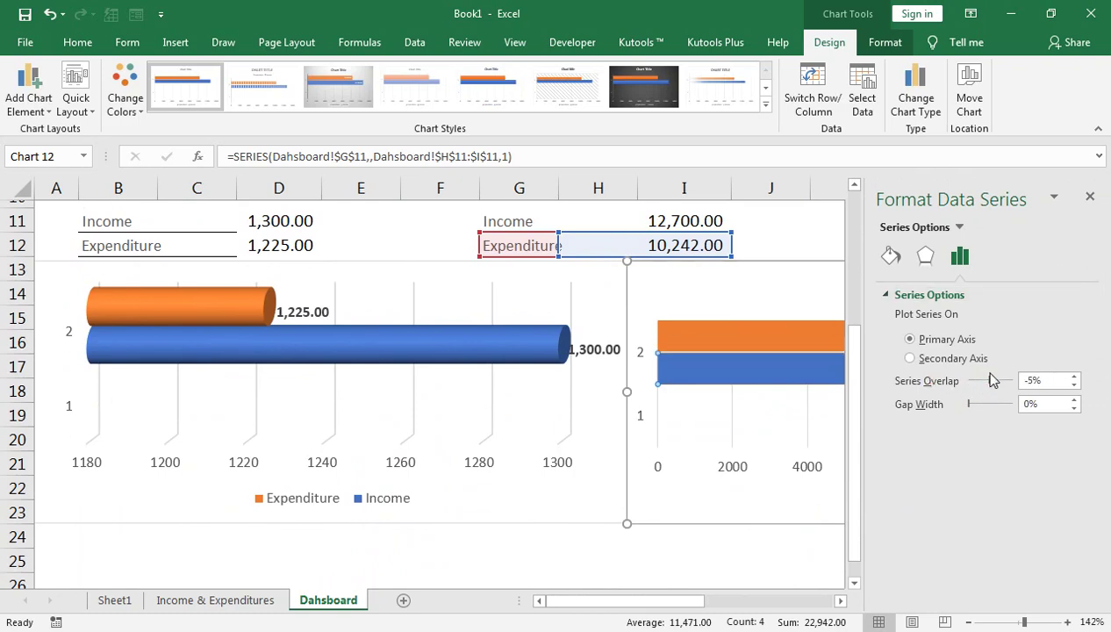
pyautogui.click(1090, 197)
# Try plotting the annual chart's Income series on the secondary axis, and return it to the primary axis
pyautogui.click(856, 328)
pyautogui.click(796, 365)
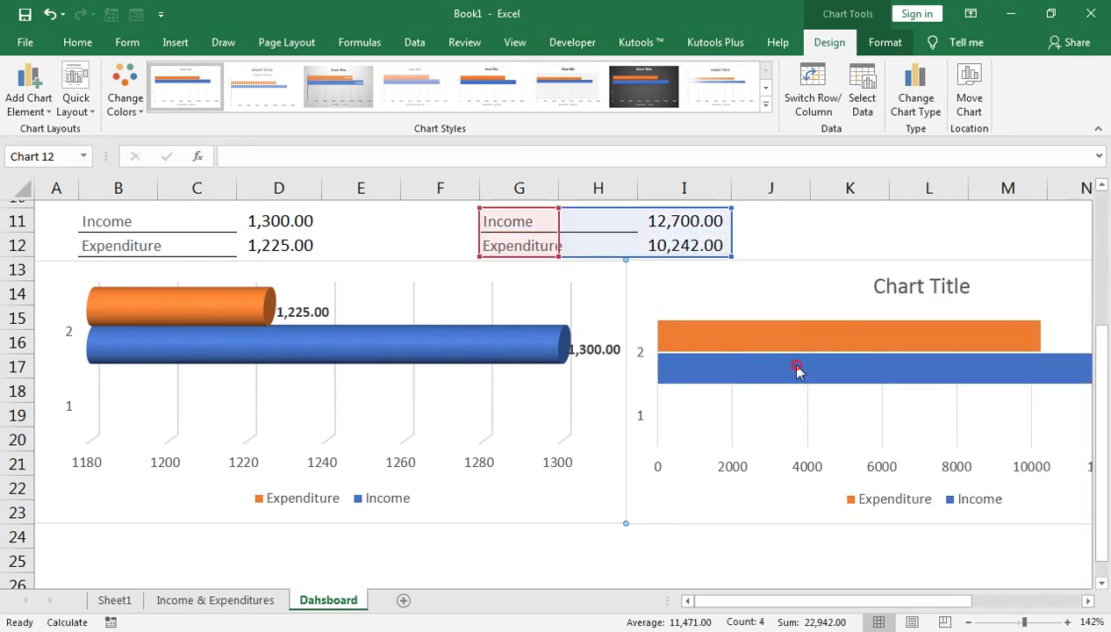
pyautogui.rightClick(797, 367)
pyautogui.click(844, 526)
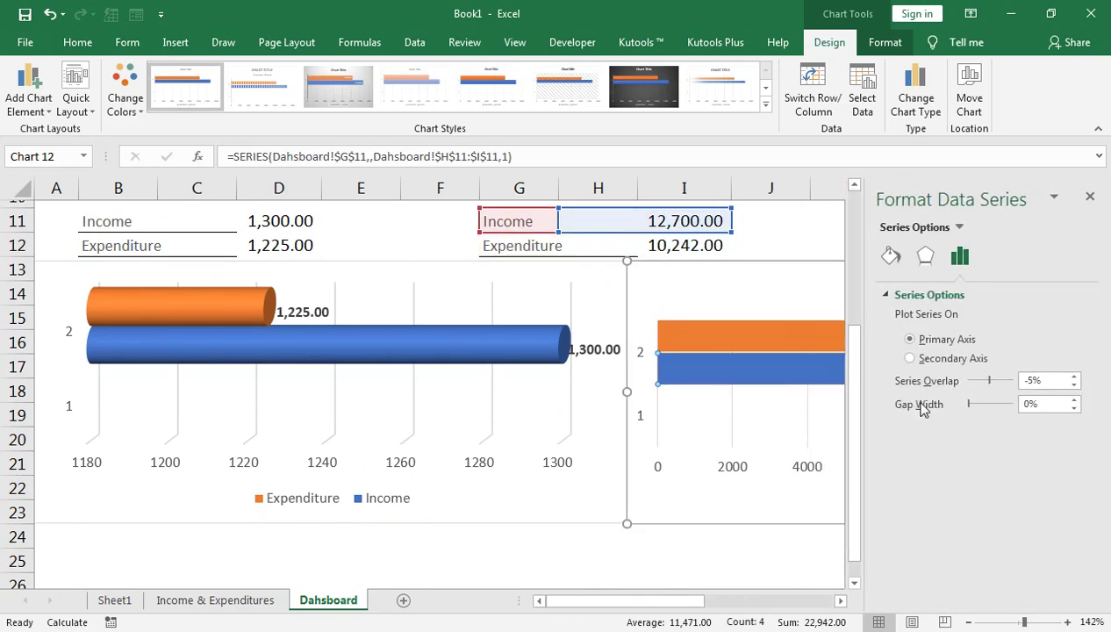
pyautogui.click(916, 357)
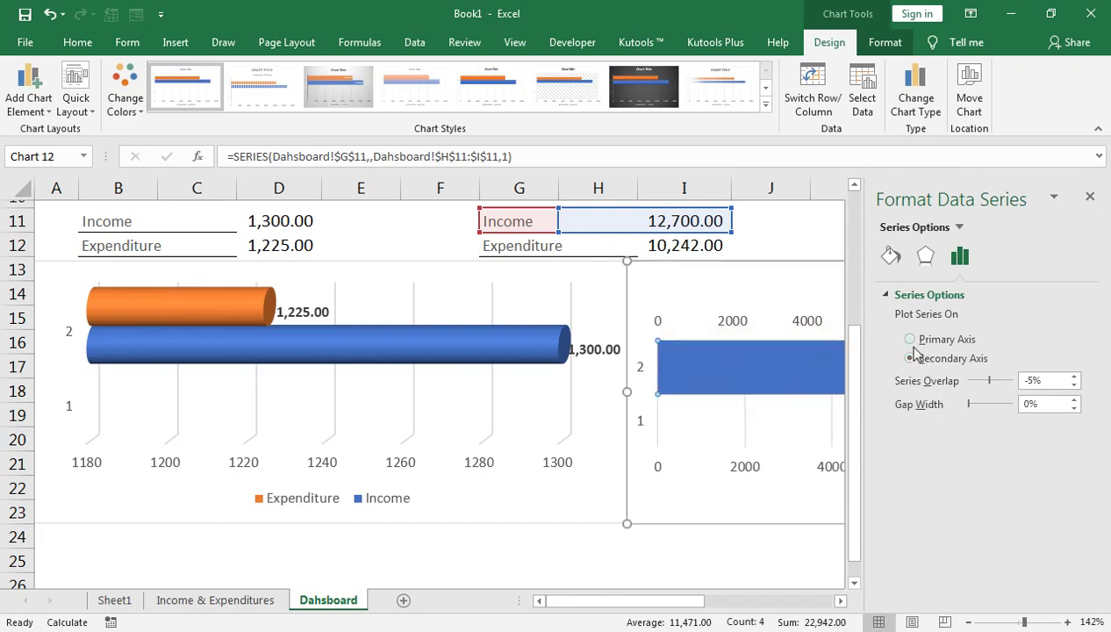
pyautogui.click(914, 347)
pyautogui.click(1091, 196)
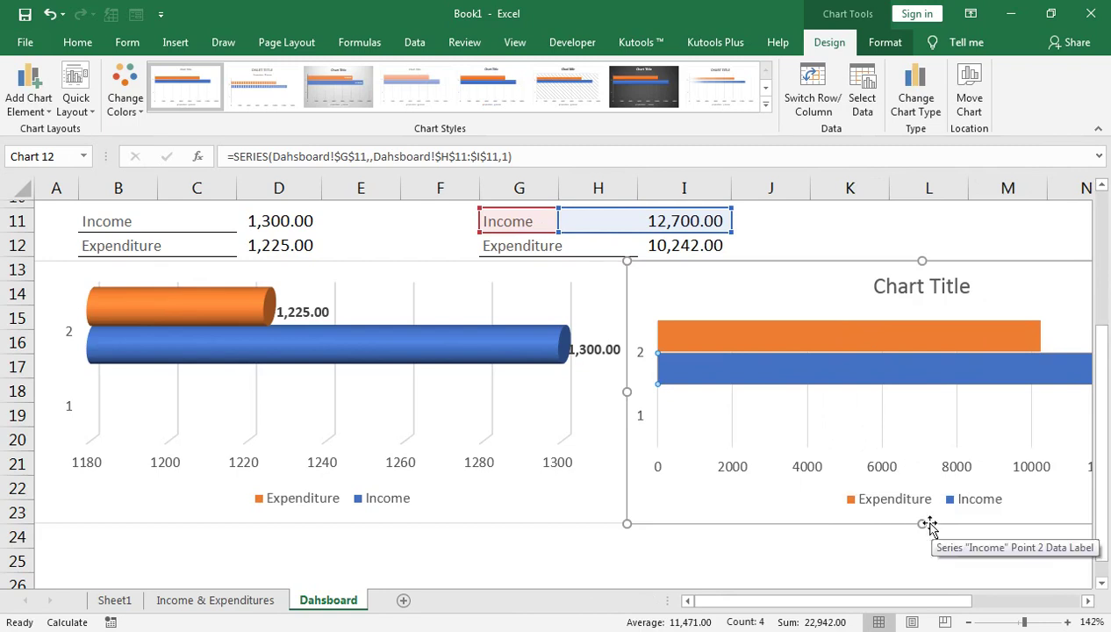
# Delete the title of the annual chart
pyautogui.moveTo(922, 525); pyautogui.dragTo(923, 524)
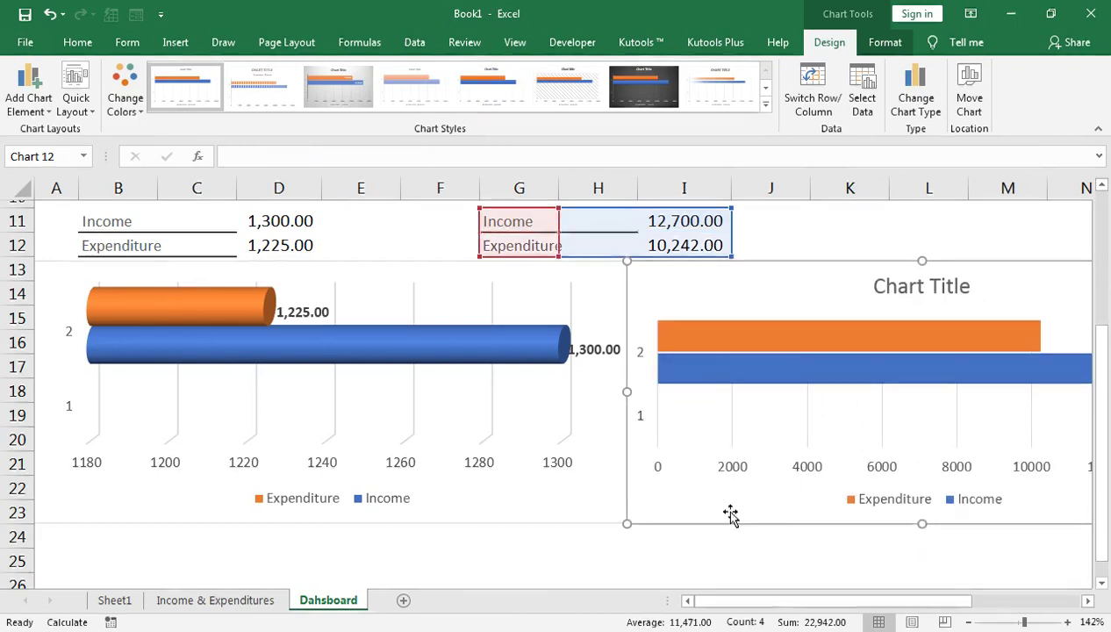
pyautogui.click(929, 360)
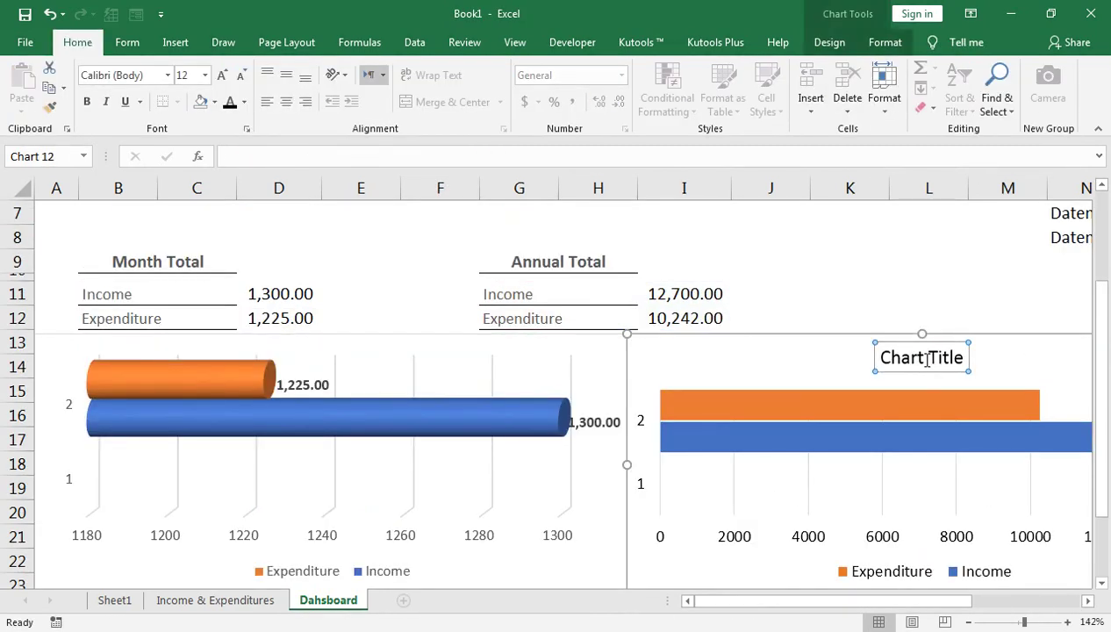
pyautogui.press('Delete')
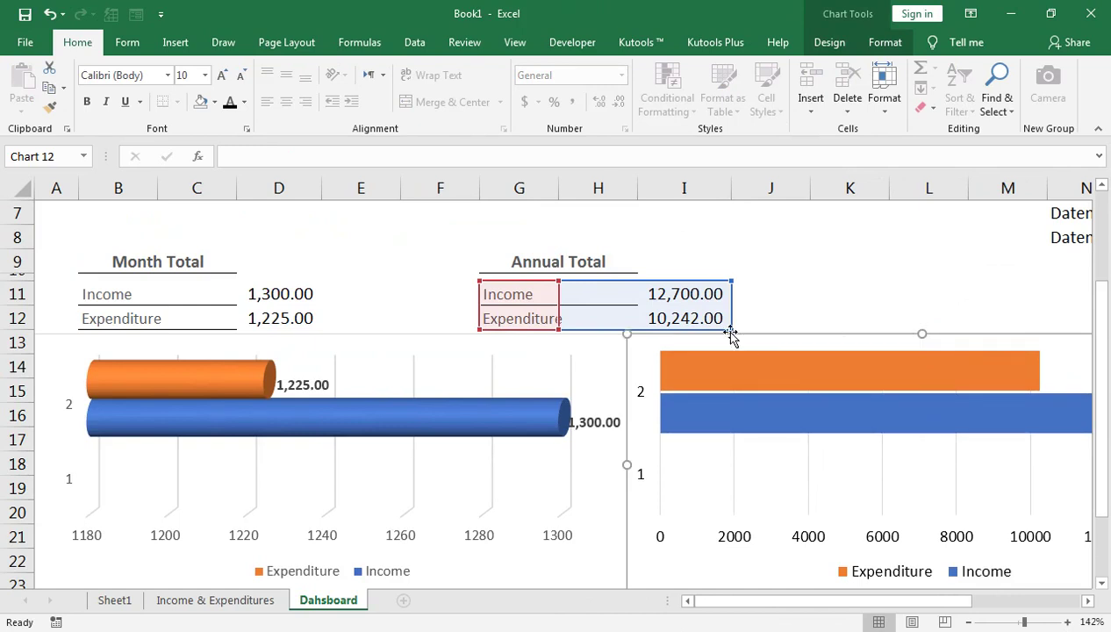
# Move the Year label, its rounded frame and its spin button together to columns J to L, below the Dashboard heading
pyautogui.scroll(2, 757, 281)
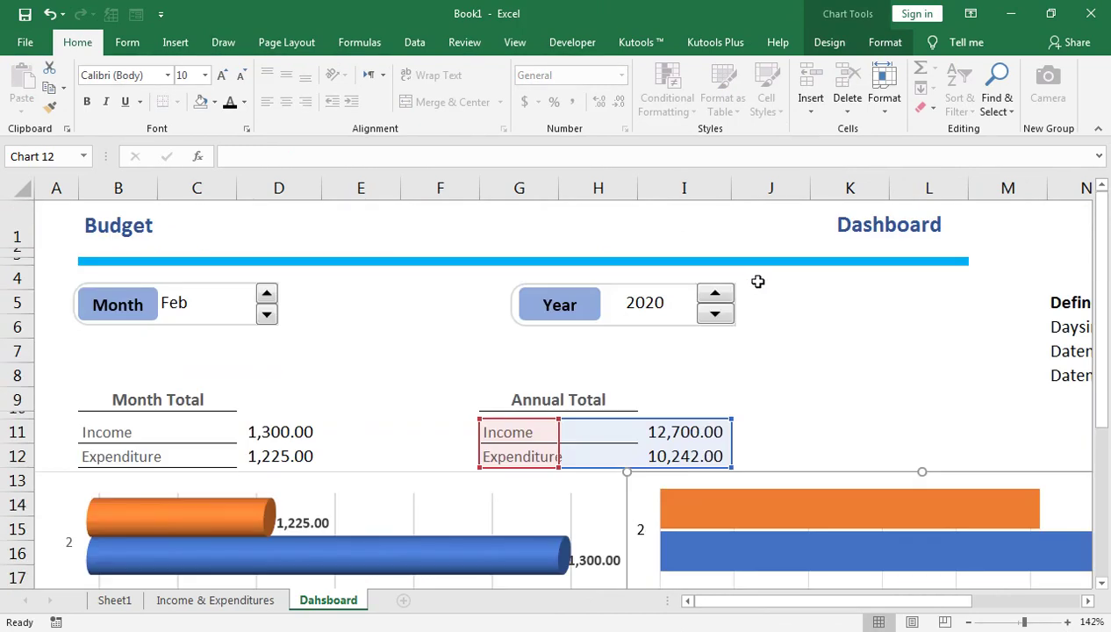
pyautogui.click(517, 298)
pyautogui.rightClick(575, 309)
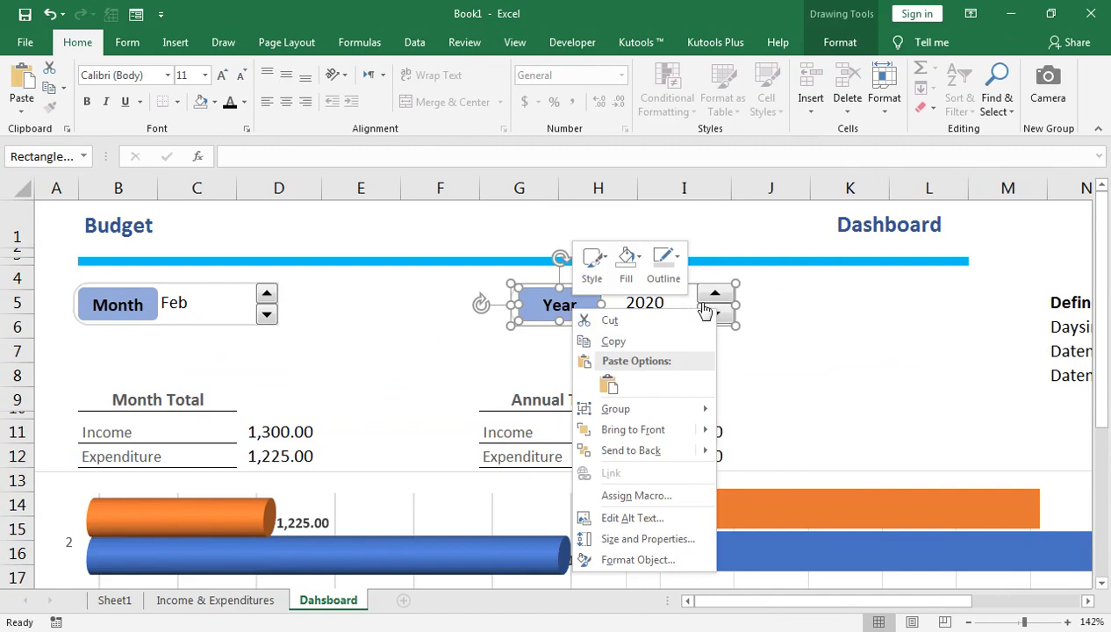
pyautogui.keyDown('ctrl'); pyautogui.rightClick(705, 309); pyautogui.keyUp('ctrl')
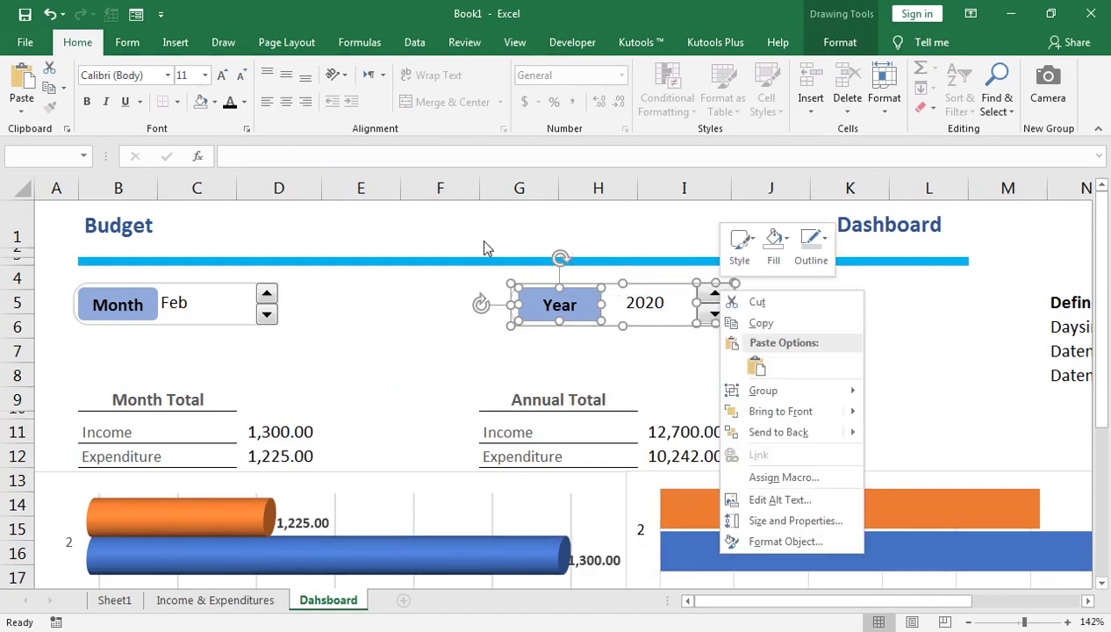
pyautogui.click(567, 326)
pyautogui.moveTo(566, 326); pyautogui.dragTo(791, 318)
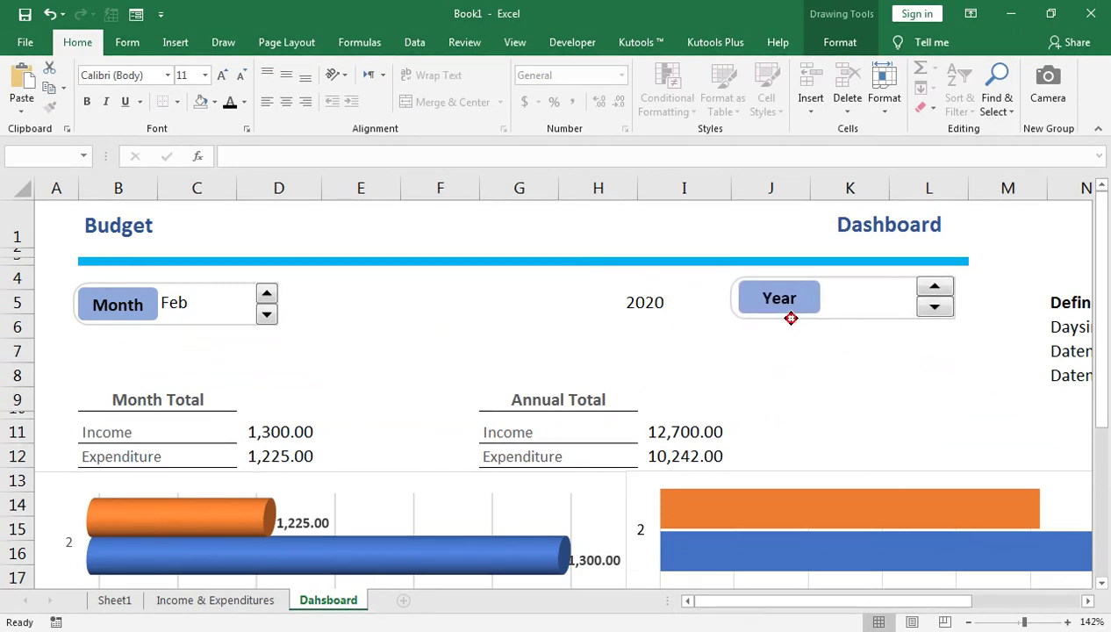
# Unmerge the year value cell spanning H5:I5
pyautogui.click(646, 316)
pyautogui.click(444, 102)
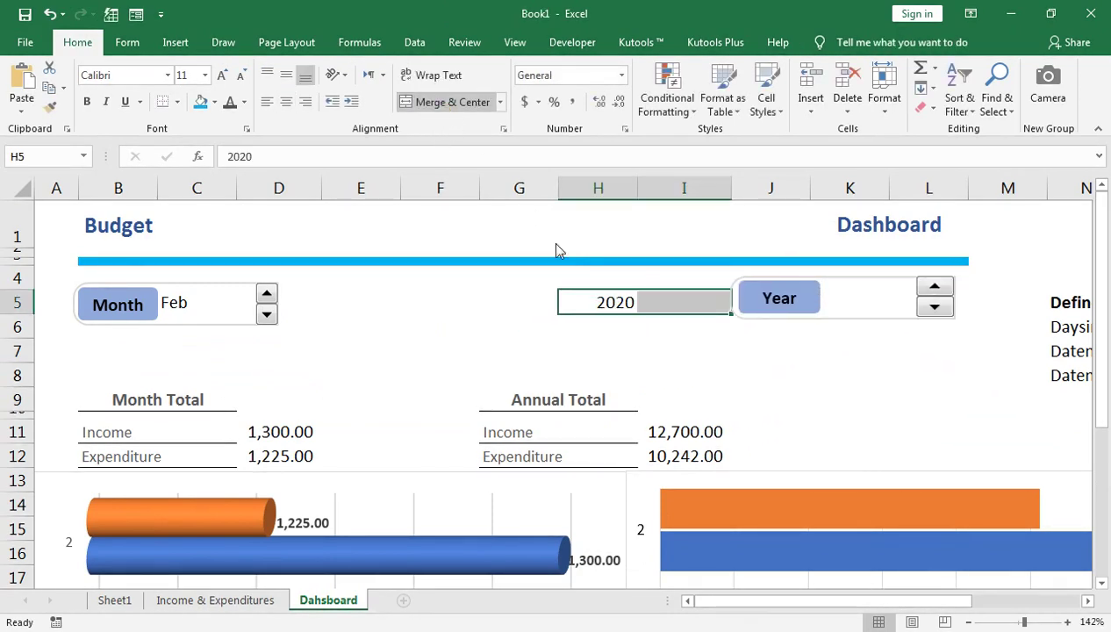
pyautogui.click(575, 296)
pyautogui.moveTo(585, 318); pyautogui.dragTo(719, 322)
pyautogui.click(608, 303)
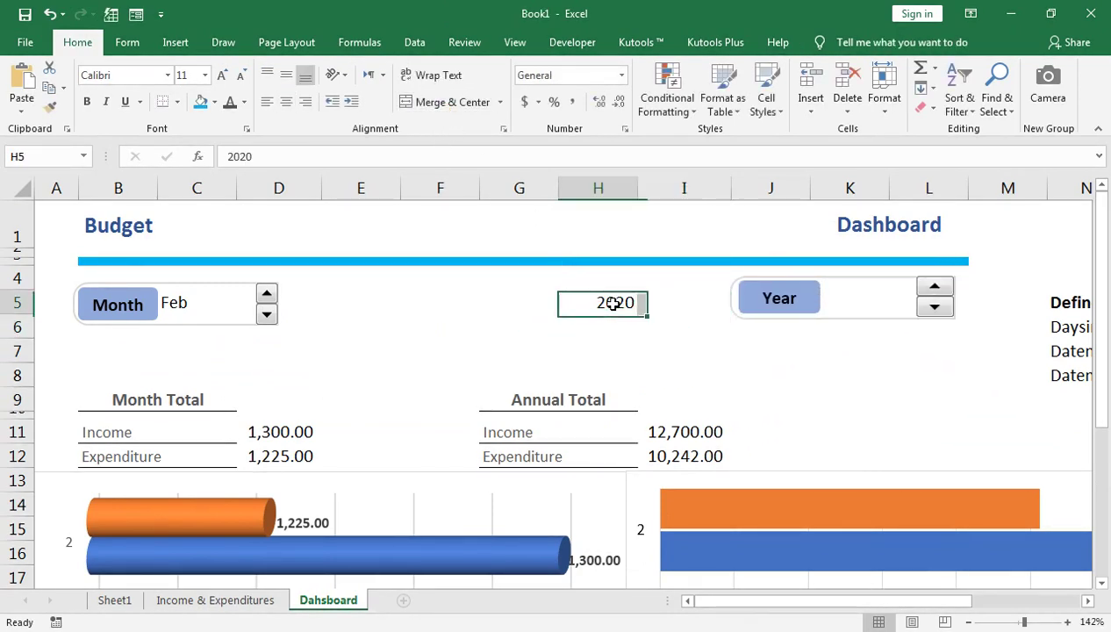
pyautogui.moveTo(608, 318); pyautogui.dragTo(854, 302)
pyautogui.click(855, 302)
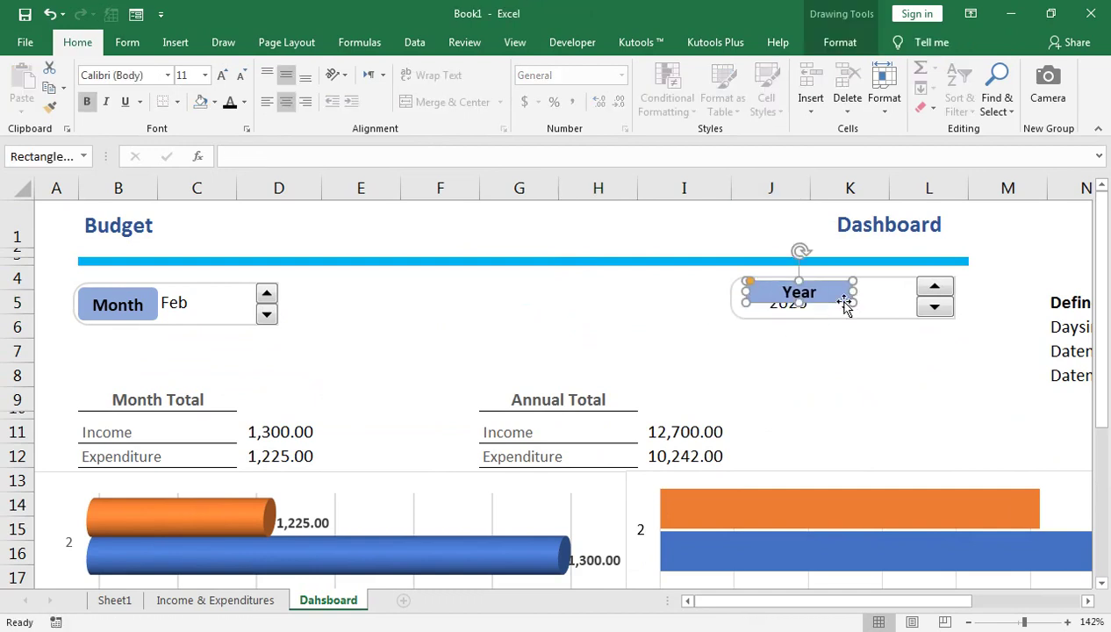
pyautogui.press('Delete')
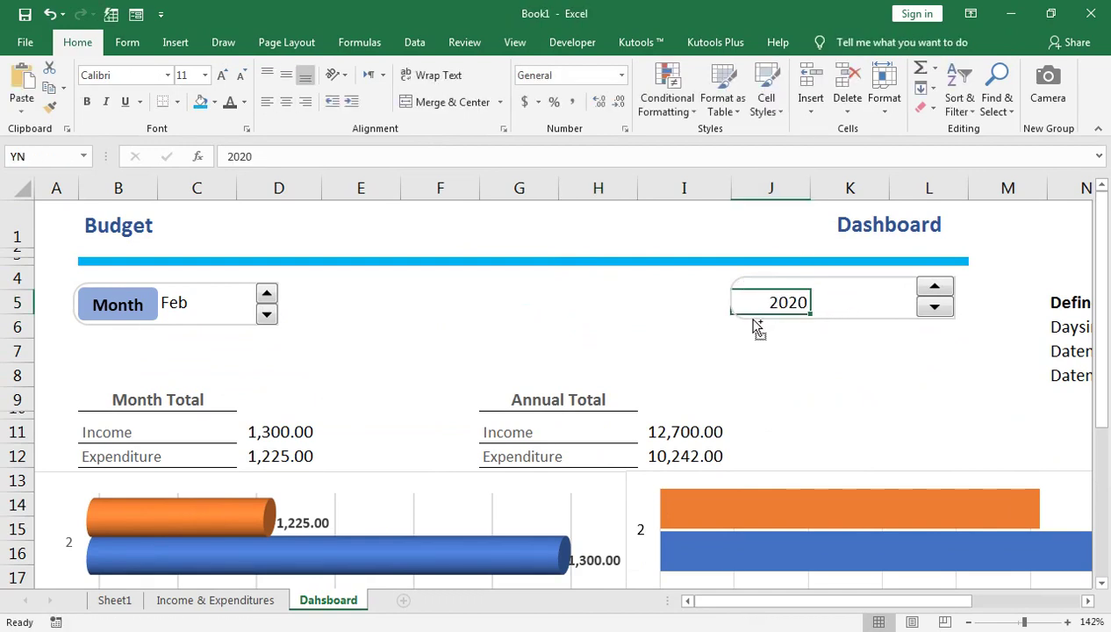
pyautogui.hotkey('ctrl', 'c')
pyautogui.hotkey('ctrl', 'z')
pyautogui.hotkey('ctrl', 'z')
pyautogui.hotkey('ctrl', 'z')
pyautogui.hotkey('ctrl', 'z')
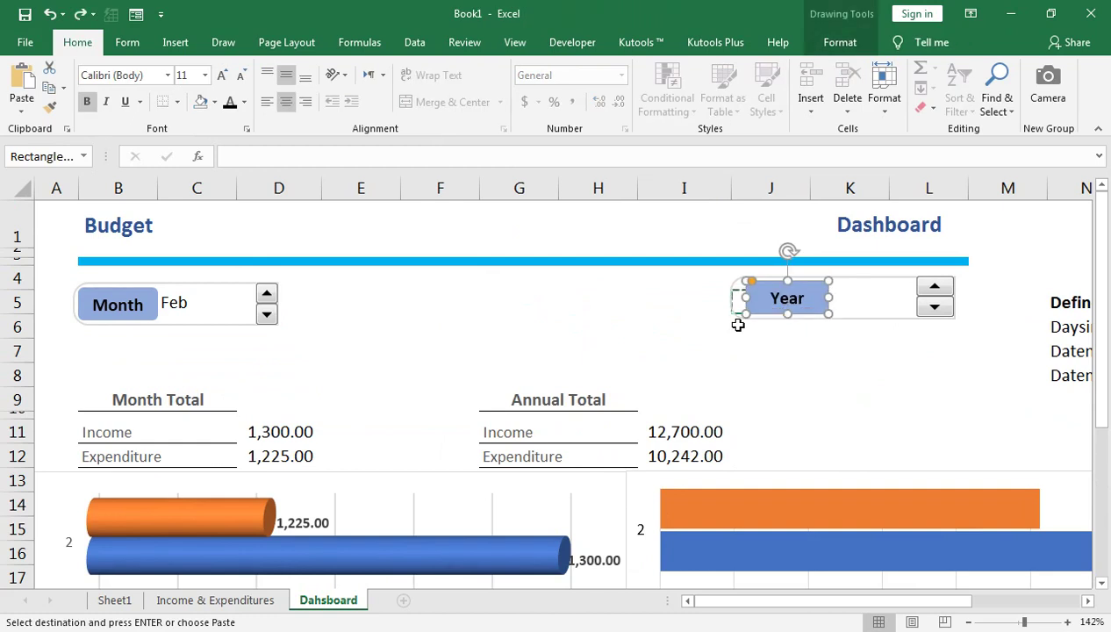
pyautogui.press('Escape')
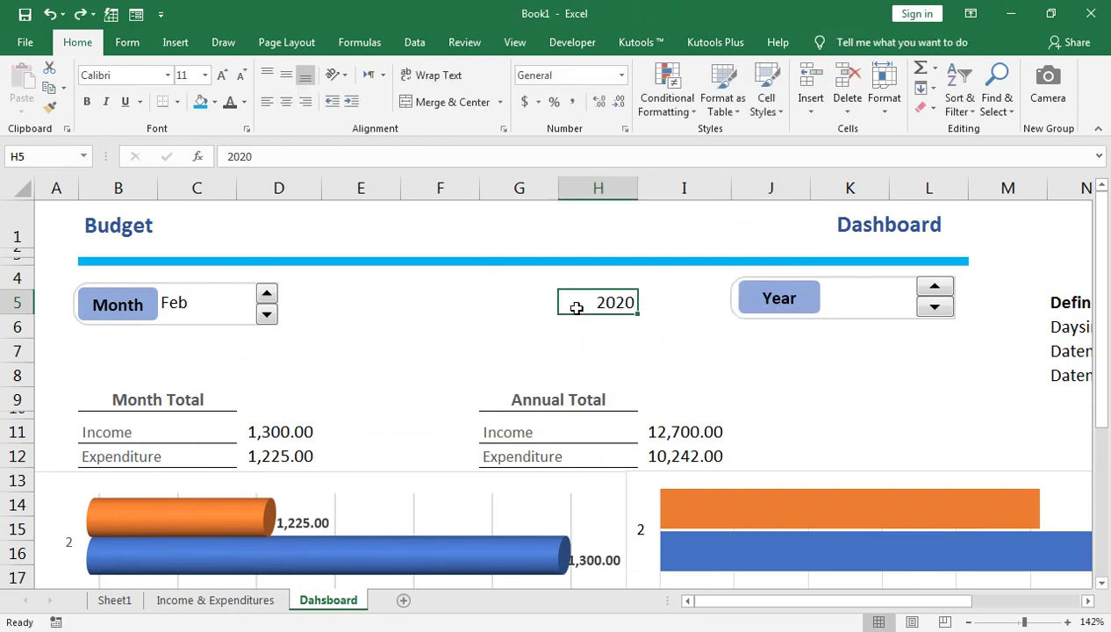
# Move the year value 2020 from H5 to K5, inside the Year frame
pyautogui.hotkey('ctrl', 'c')
pyautogui.click(861, 296)
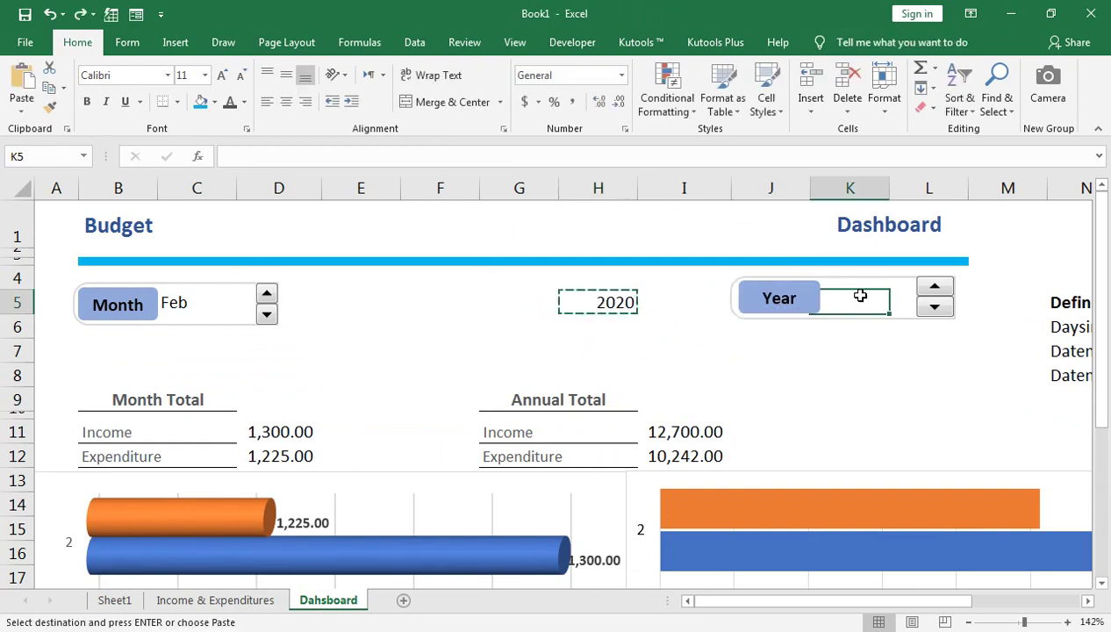
pyautogui.hotkey('ctrl', 'v')
pyautogui.click(757, 355)
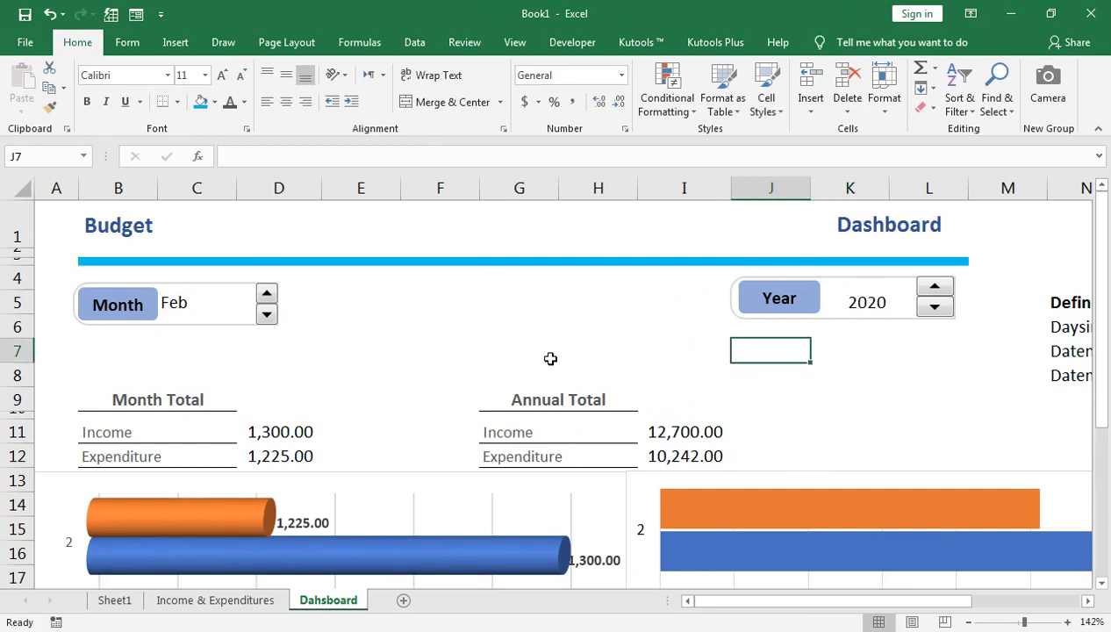
# Unmerge the Annual Total heading cell spanning G9:H9
pyautogui.click(502, 400)
pyautogui.hotkey('shift', 'Down')
pyautogui.hotkey('shift', 'Right')
pyautogui.hotkey('shift', 'Right')
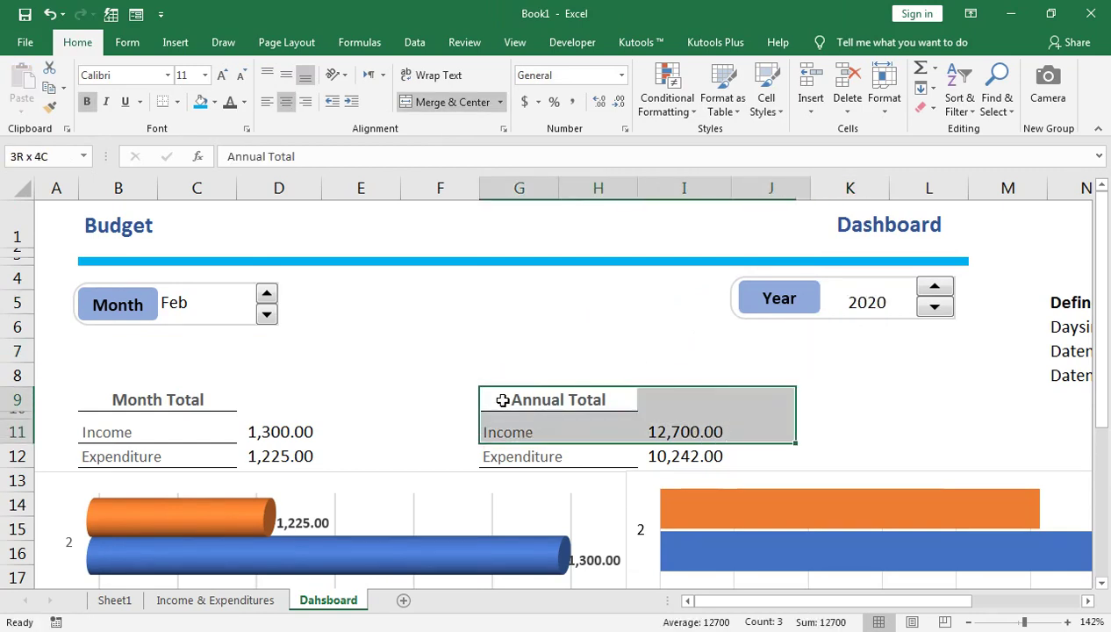
pyautogui.hotkey('shift', 'Left')
pyautogui.hotkey('shift', 'Down')
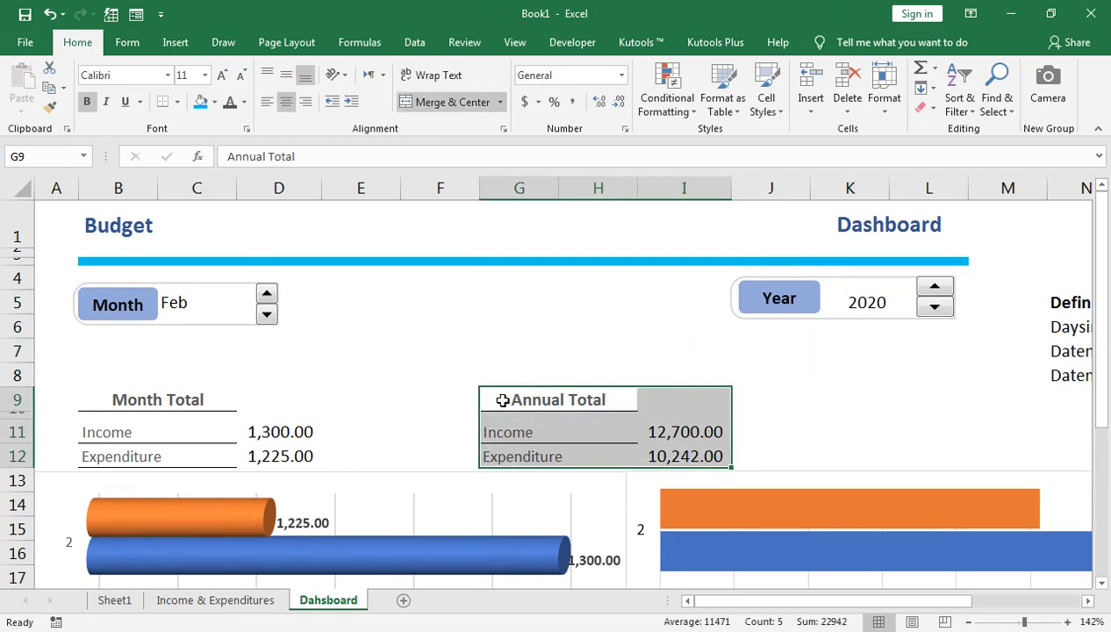
pyautogui.click(554, 389)
pyautogui.click(453, 102)
pyautogui.click(507, 389)
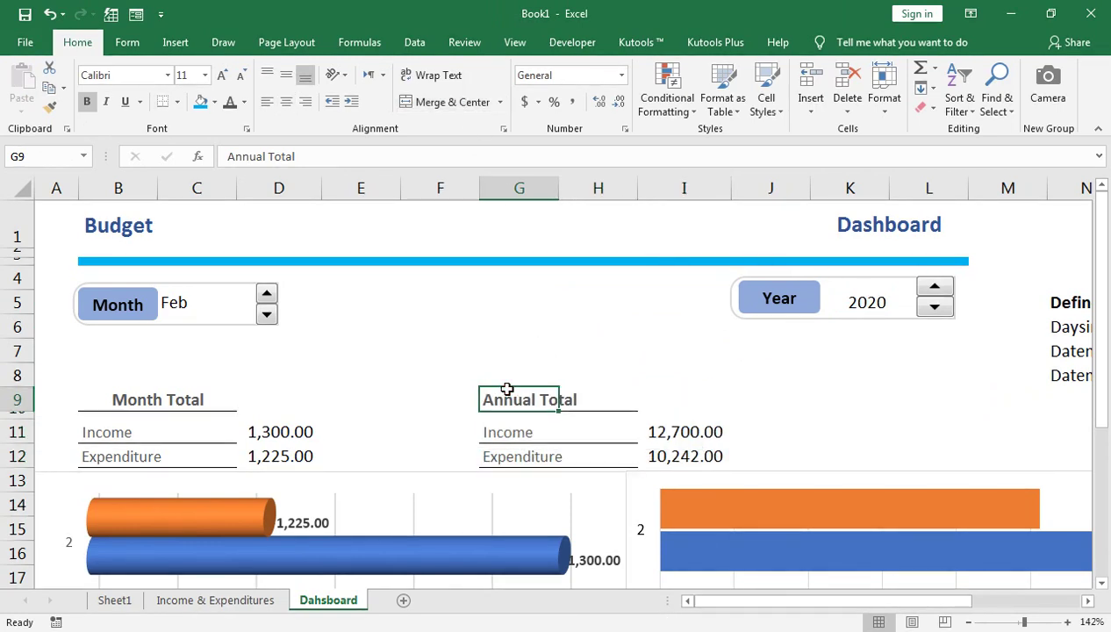
# Move the Annual Total block from G9:I12 to J9:L12 and slightly widen column L
pyautogui.hotkey('shift', 'Down')
pyautogui.hotkey('shift', 'Down')
pyautogui.hotkey('shift', 'Down')
pyautogui.hotkey('shift', 'Right')
pyautogui.hotkey('shift', 'Right')
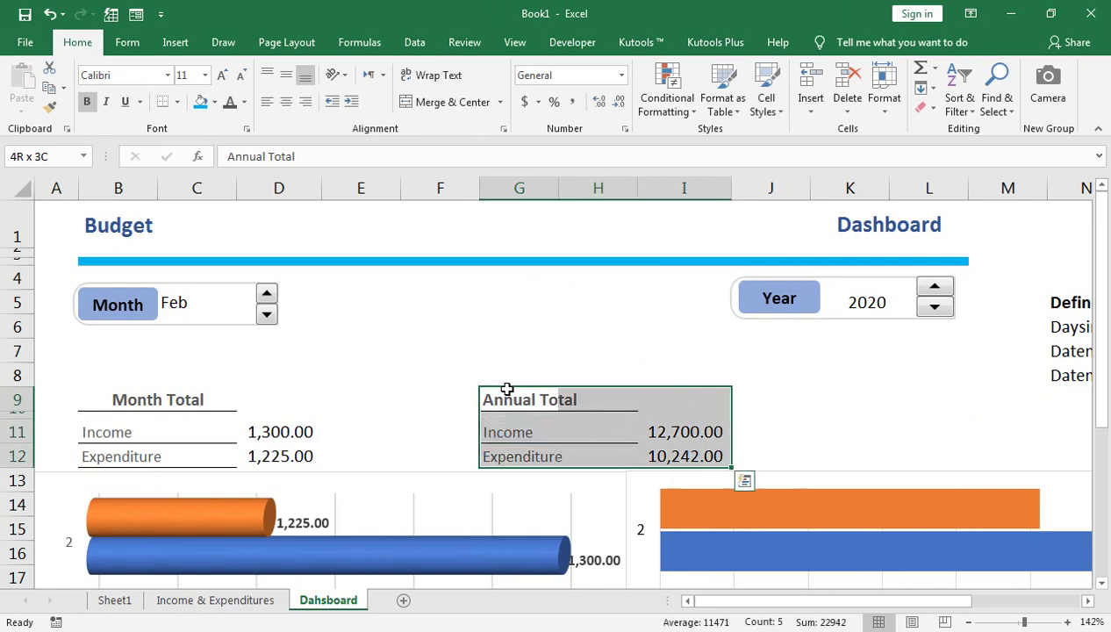
pyautogui.moveTo(521, 386); pyautogui.dragTo(746, 386)
pyautogui.moveTo(973, 186)
pyautogui.mouseDown()
pyautogui.moveTo(1005, 186)
pyautogui.moveTo(983, 187)
pyautogui.mouseUp()
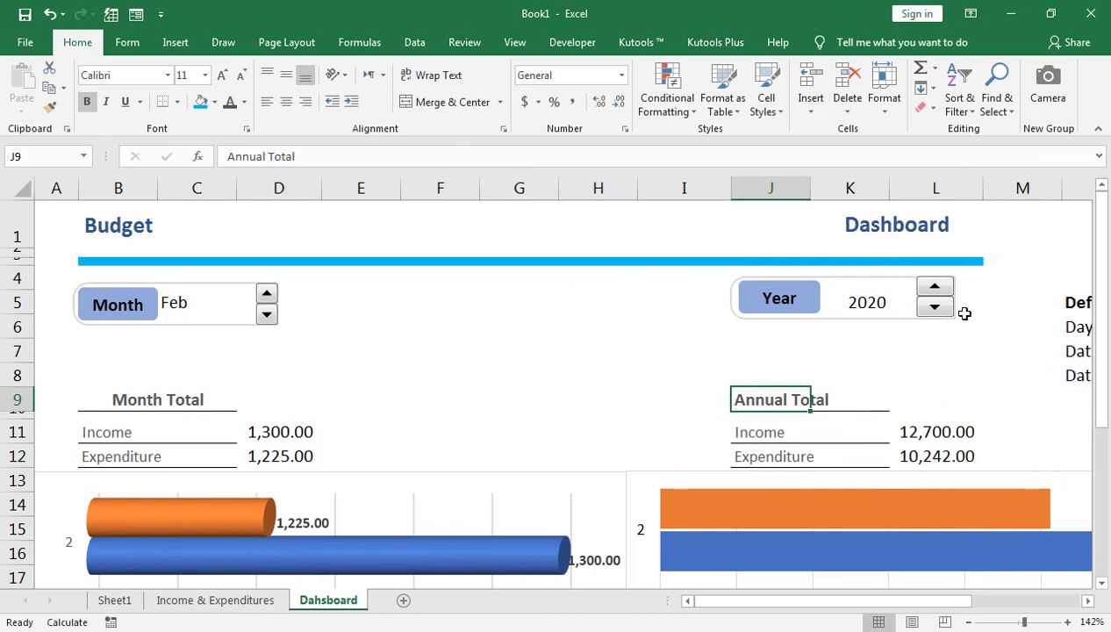
# Nudge the monthly chart and the annual chart slightly upward, just below the totals tables
pyautogui.click(725, 399)
pyautogui.click(352, 485)
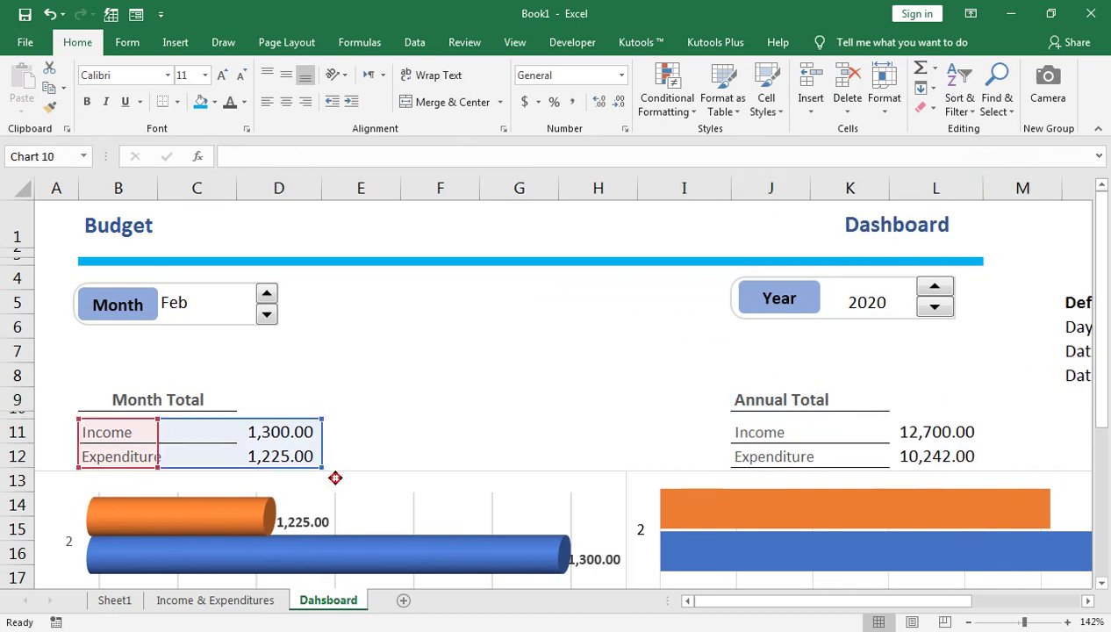
pyautogui.click(694, 475)
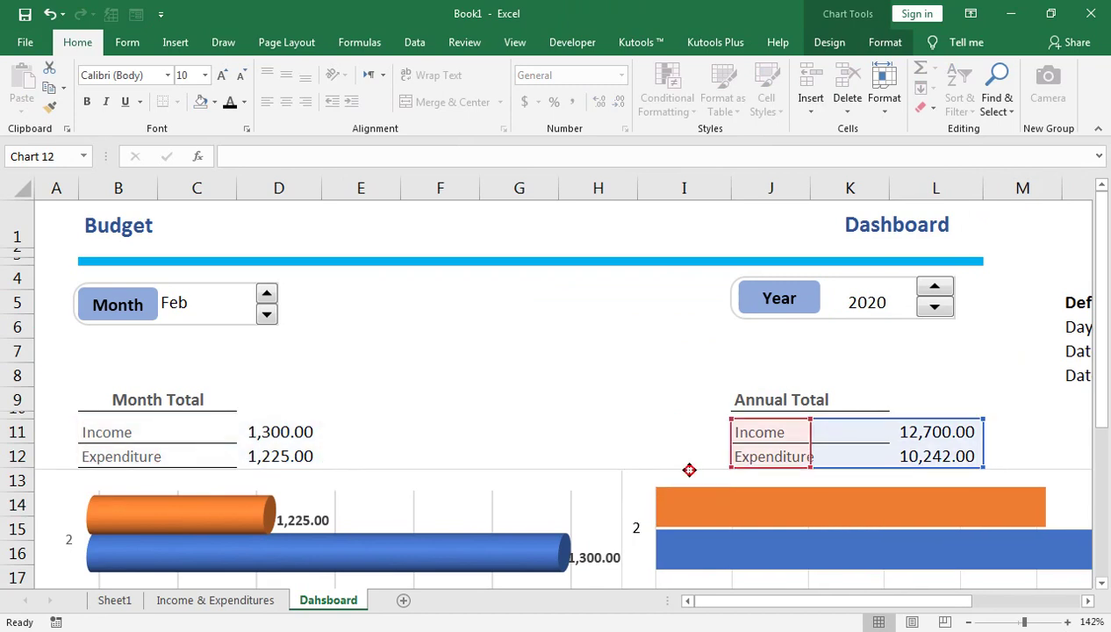
# Extend the light blue fill of the divider bar in row 3 so it spans columns B to O
pyautogui.scroll(-1, 695, 475)
pyautogui.click(1018, 622)
pyautogui.click(924, 373)
pyautogui.click(763, 263)
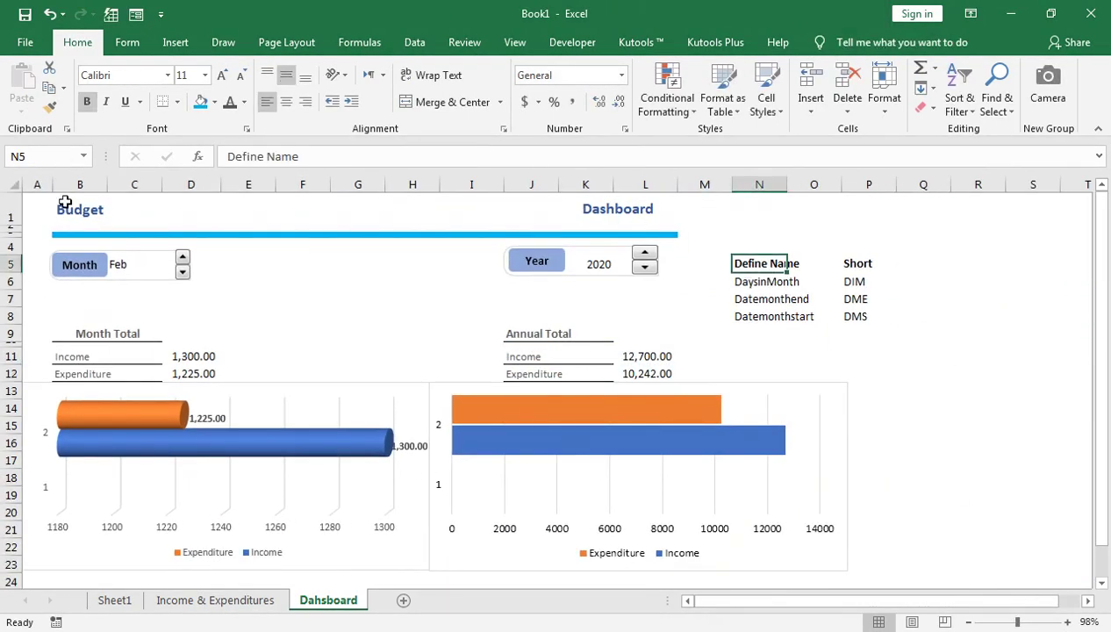
pyautogui.moveTo(55, 234); pyautogui.dragTo(816, 235)
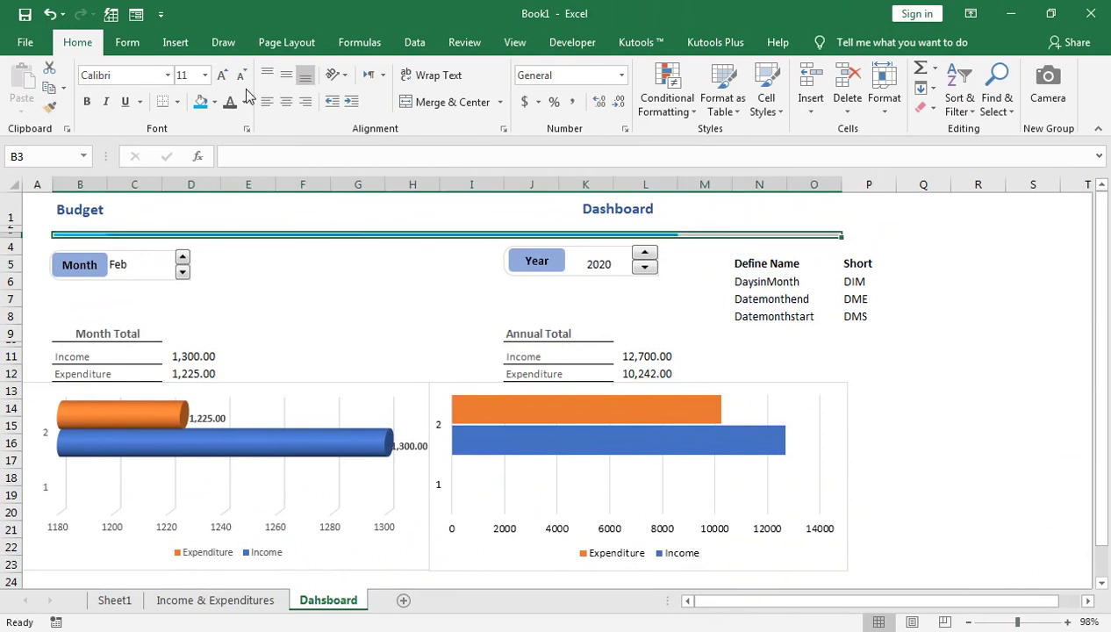
pyautogui.click(201, 102)
# Unmerge the Dashboard heading in K1:L1 and move it to M1
pyautogui.click(610, 215)
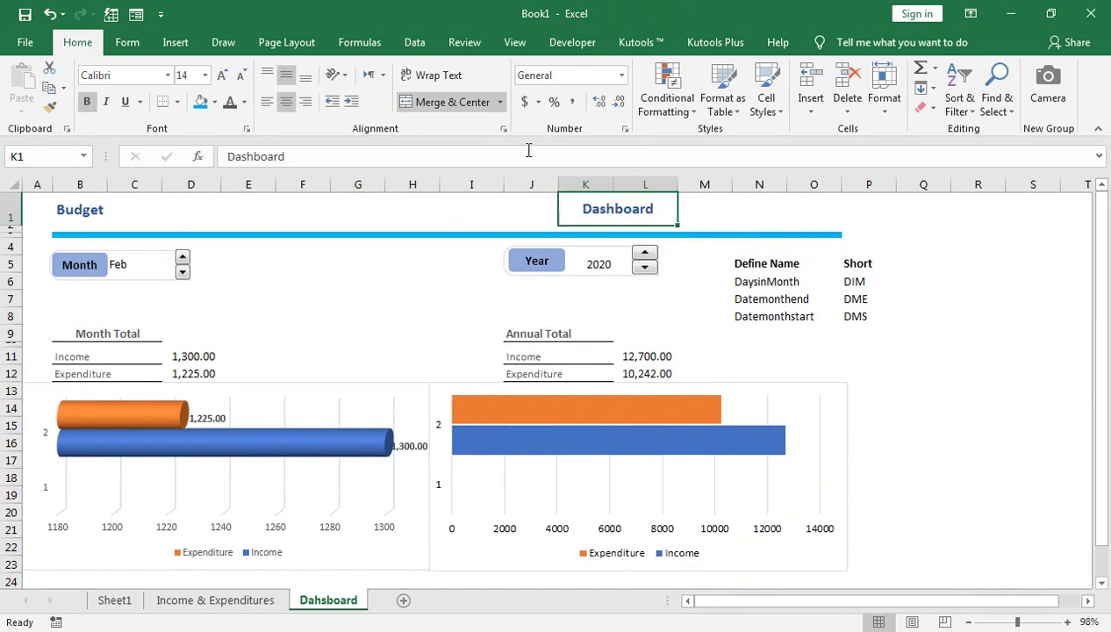
pyautogui.click(466, 101)
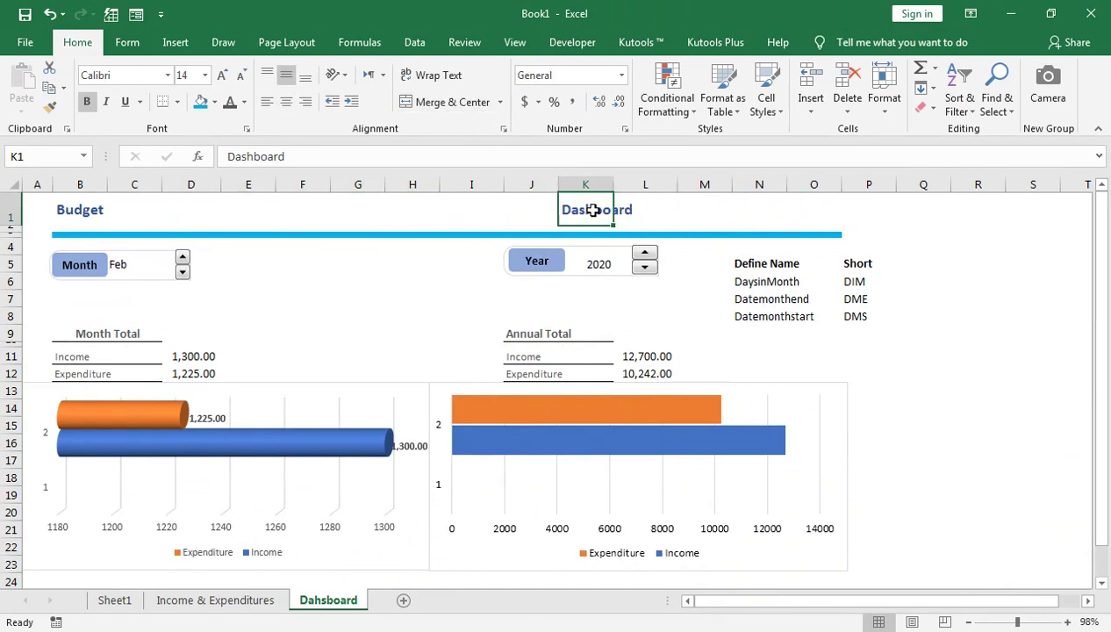
pyautogui.hotkey('ctrl', 'c')
pyautogui.click(732, 208)
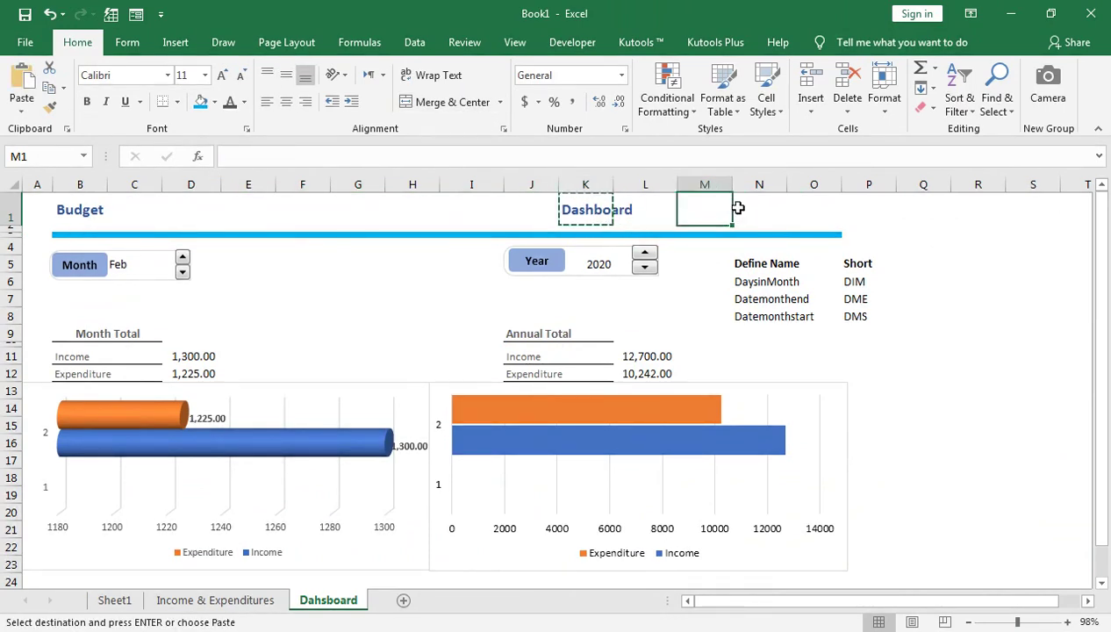
pyautogui.hotkey('ctrl', 'v')
# Merge and center the Dashboard heading across M1:O1 and increase its font size to 18
pyautogui.hotkey('shift', 'Right')
pyautogui.hotkey('shift', 'Right')
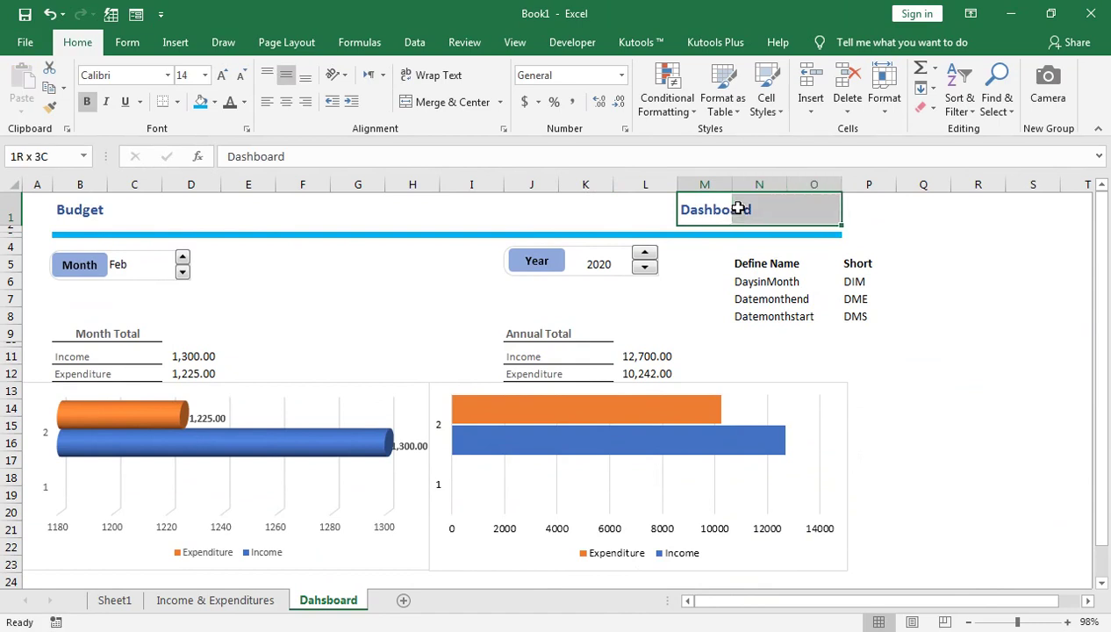
pyautogui.click(290, 102)
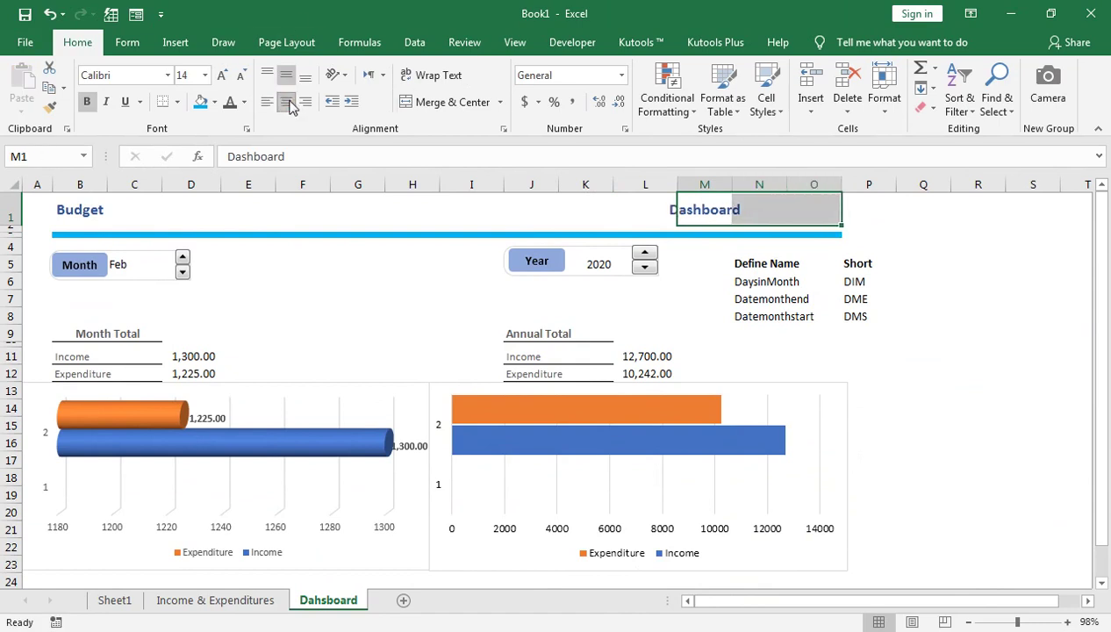
pyautogui.click(301, 103)
pyautogui.click(290, 102)
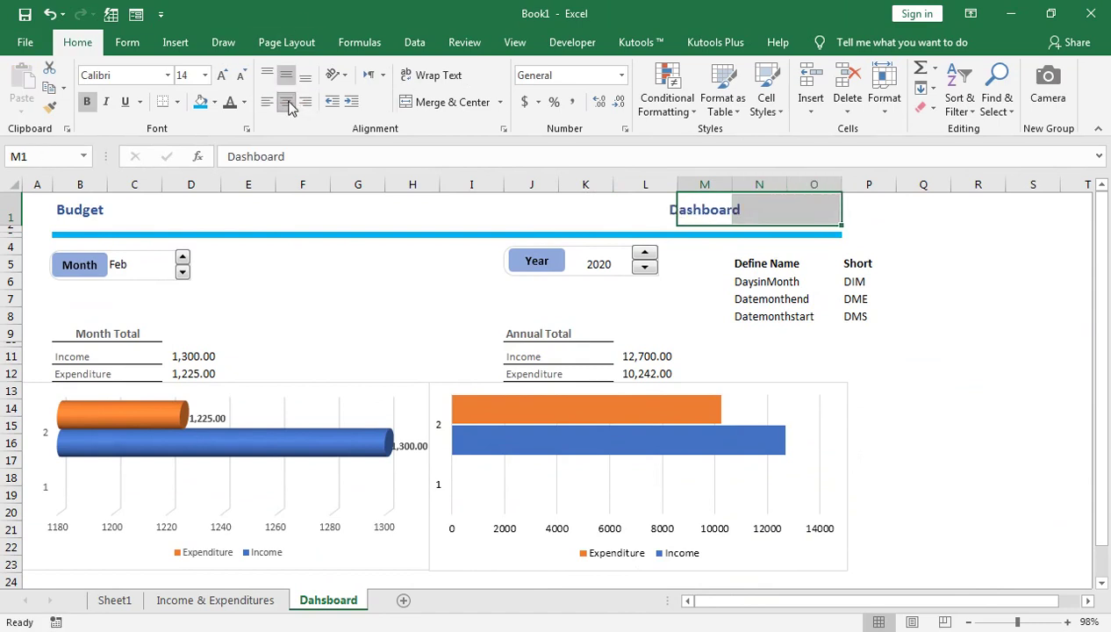
pyautogui.click(407, 103)
pyautogui.click(220, 77)
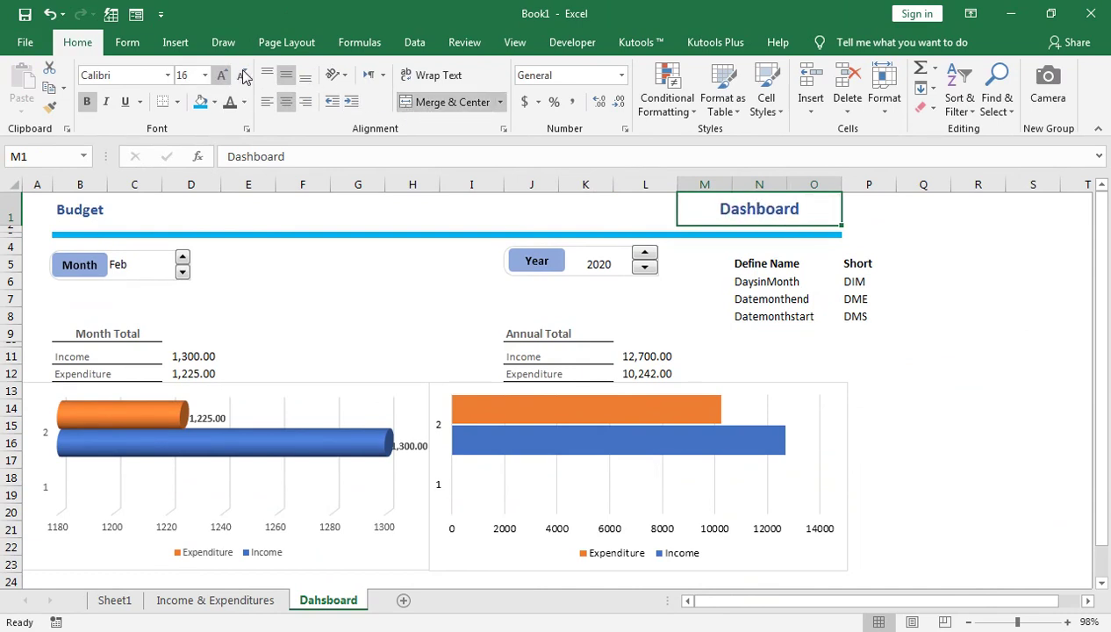
pyautogui.click(221, 76)
# Merge and center the Budget heading across B1:C1 and increase its font size to 18
pyautogui.click(92, 209)
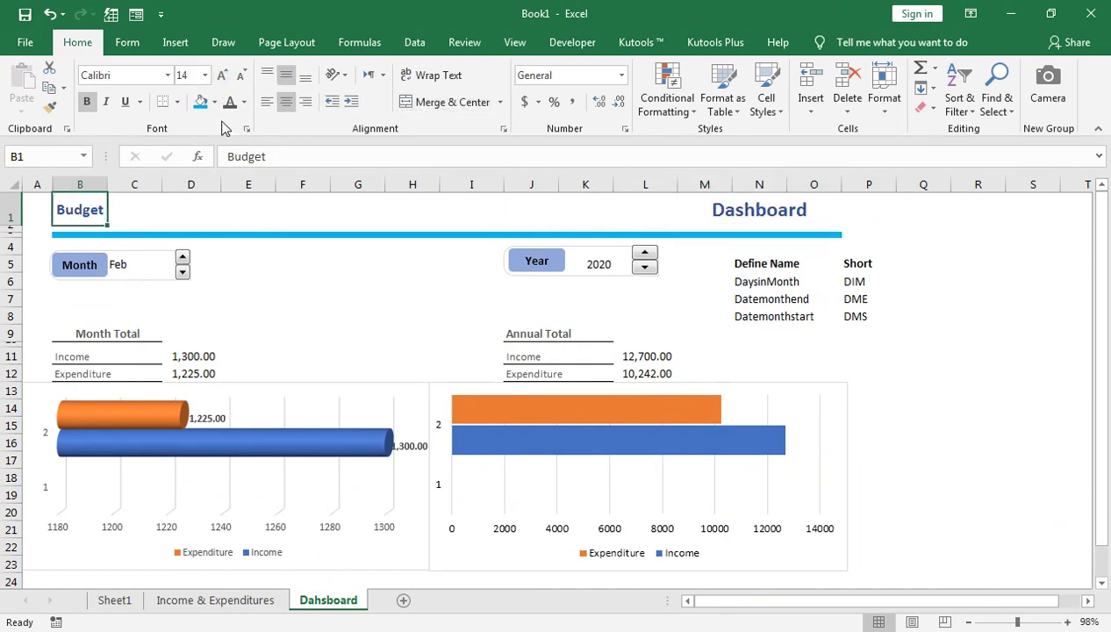
pyautogui.click(220, 76)
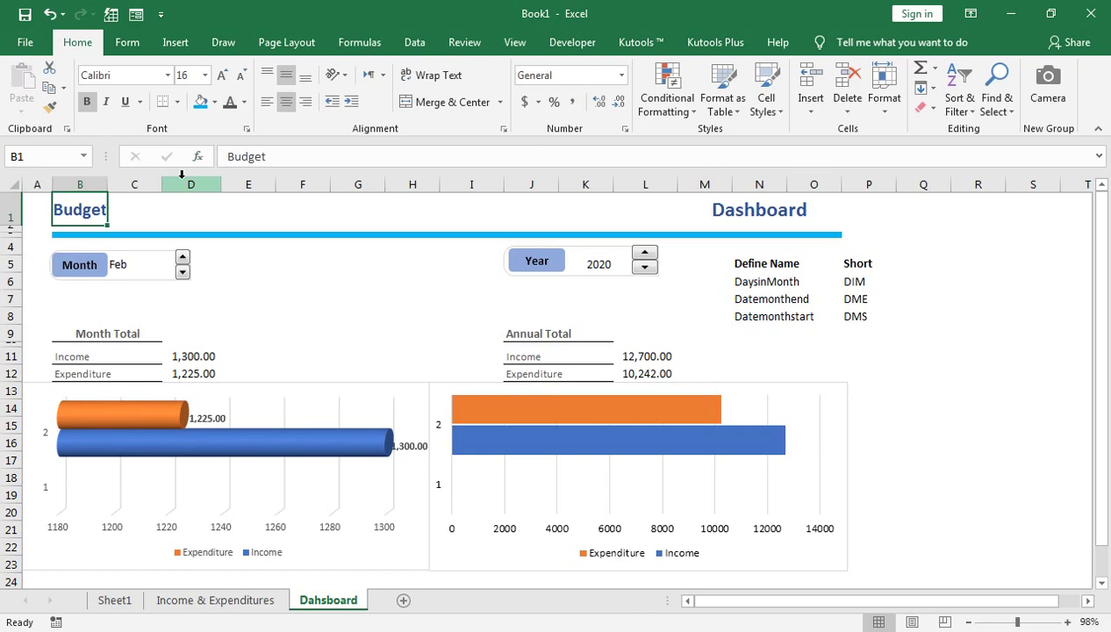
pyautogui.moveTo(88, 209); pyautogui.dragTo(134, 210)
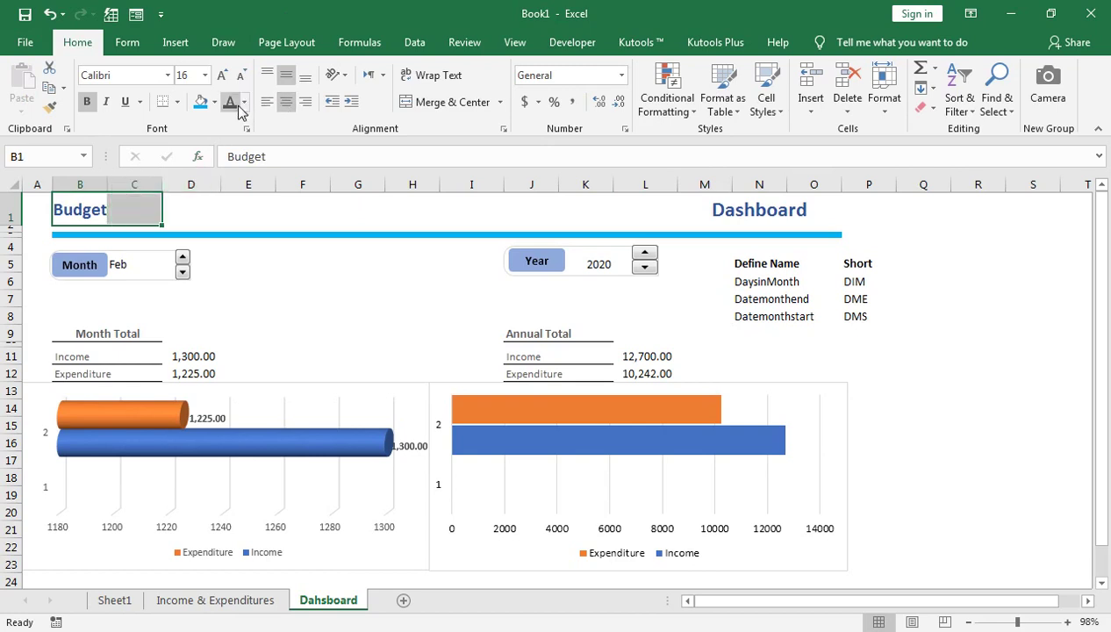
pyautogui.click(460, 108)
pyautogui.click(460, 108)
pyautogui.click(459, 108)
pyautogui.click(460, 108)
pyautogui.click(460, 108)
pyautogui.click(222, 77)
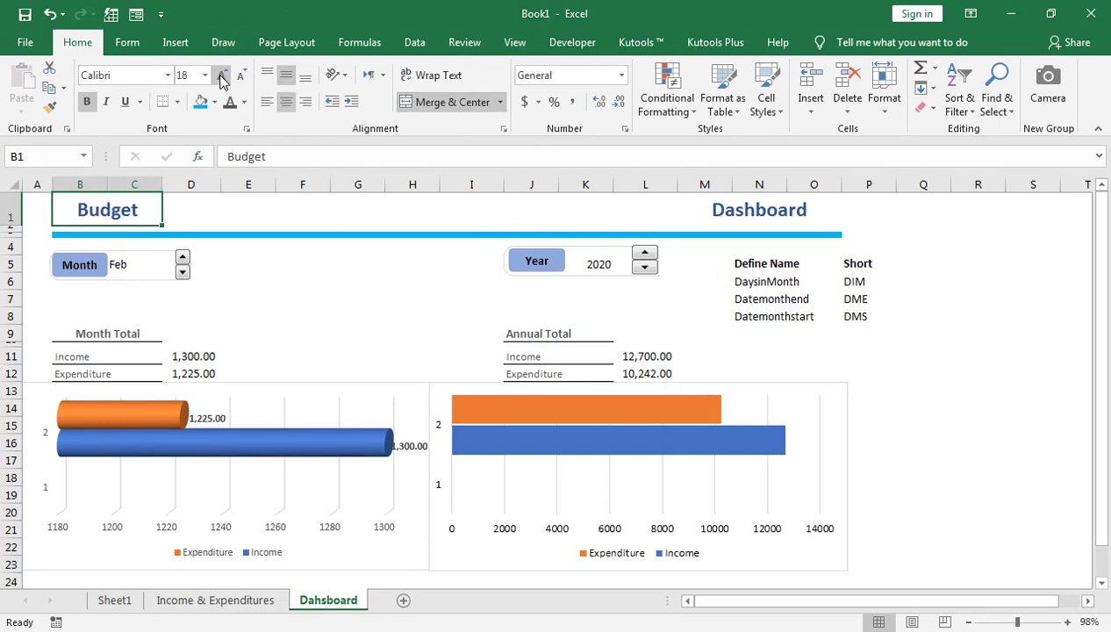
# Hide the Define Name and Short helper list in N5:P8 by setting its font color to white
pyautogui.click(430, 352)
pyautogui.click(744, 267)
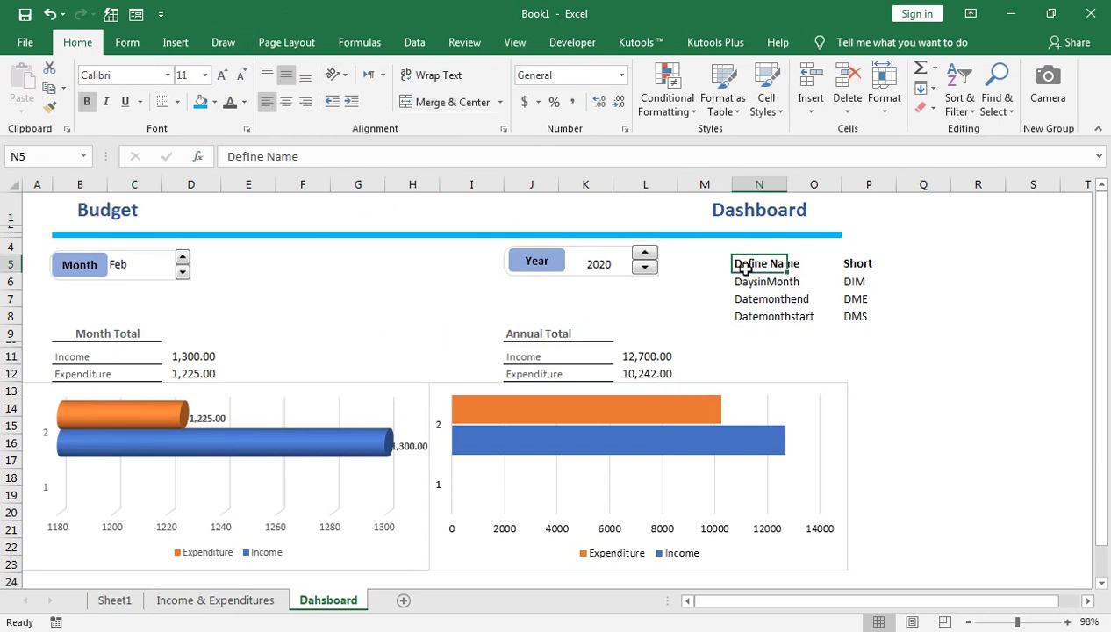
pyautogui.hotkey('shift', 'Down')
pyautogui.hotkey('shift', 'Down')
pyautogui.hotkey('shift', 'Down')
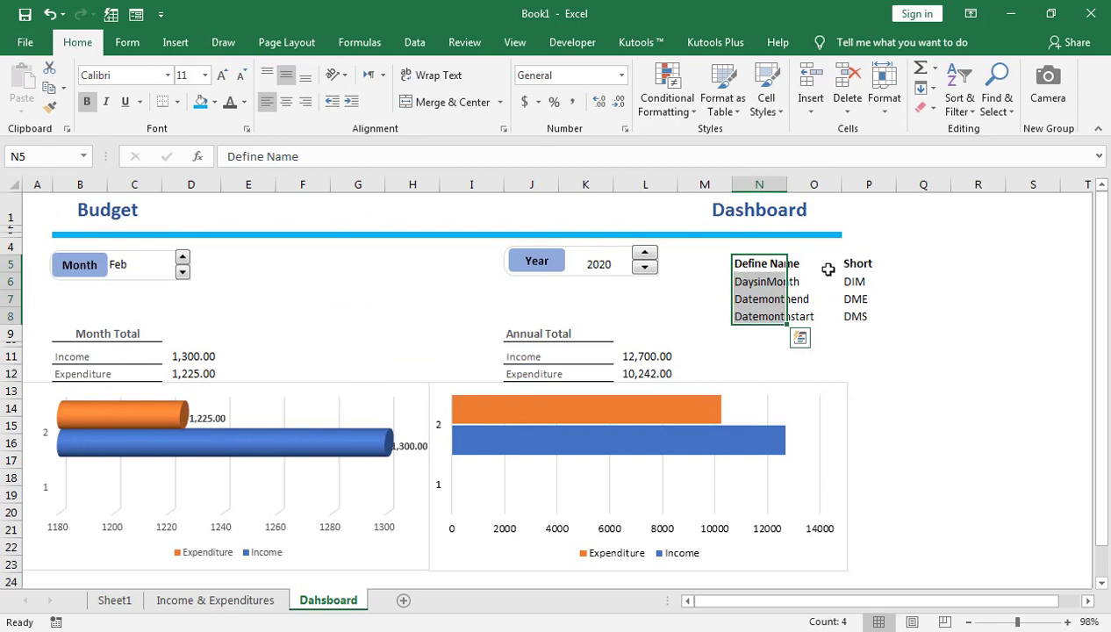
pyautogui.hotkey('shift', 'Right')
pyautogui.hotkey('shift', 'Right')
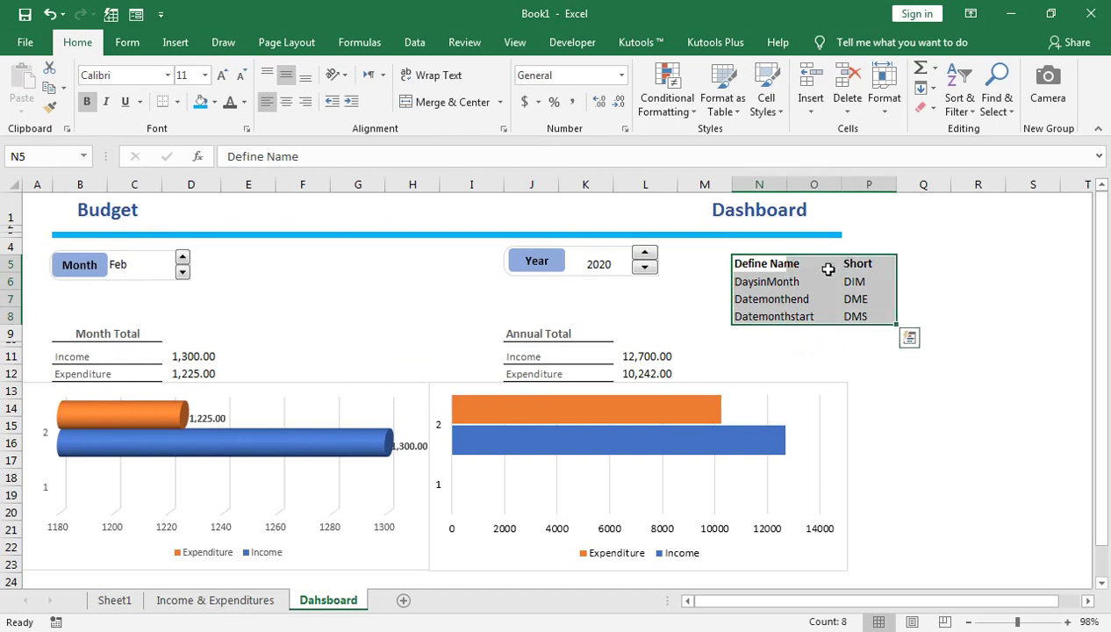
pyautogui.click(245, 102)
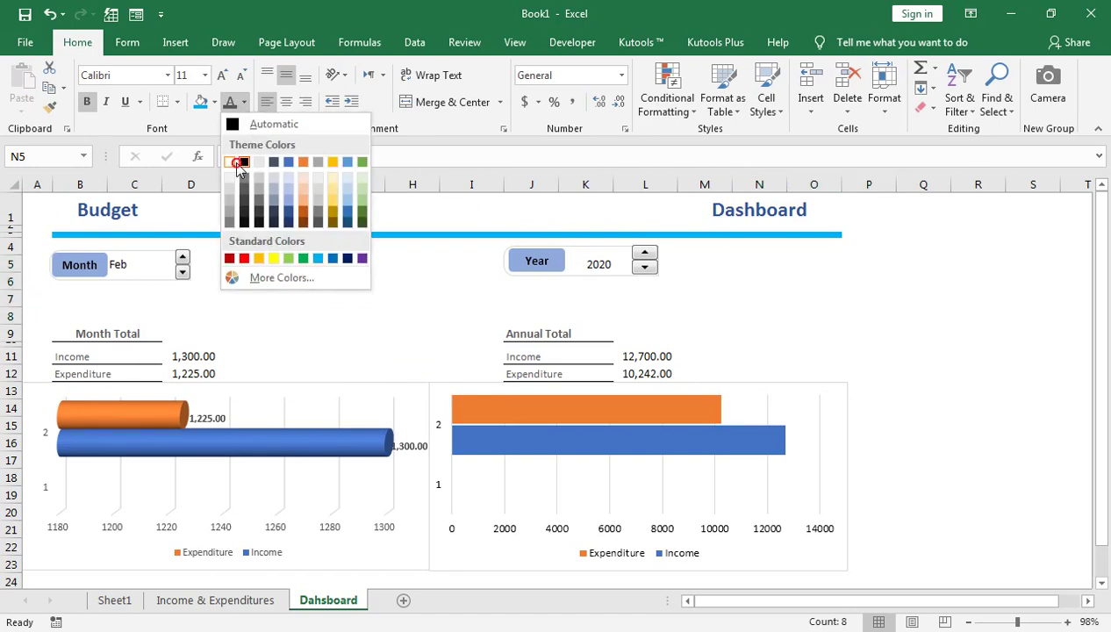
pyautogui.click(233, 157)
pyautogui.click(647, 333)
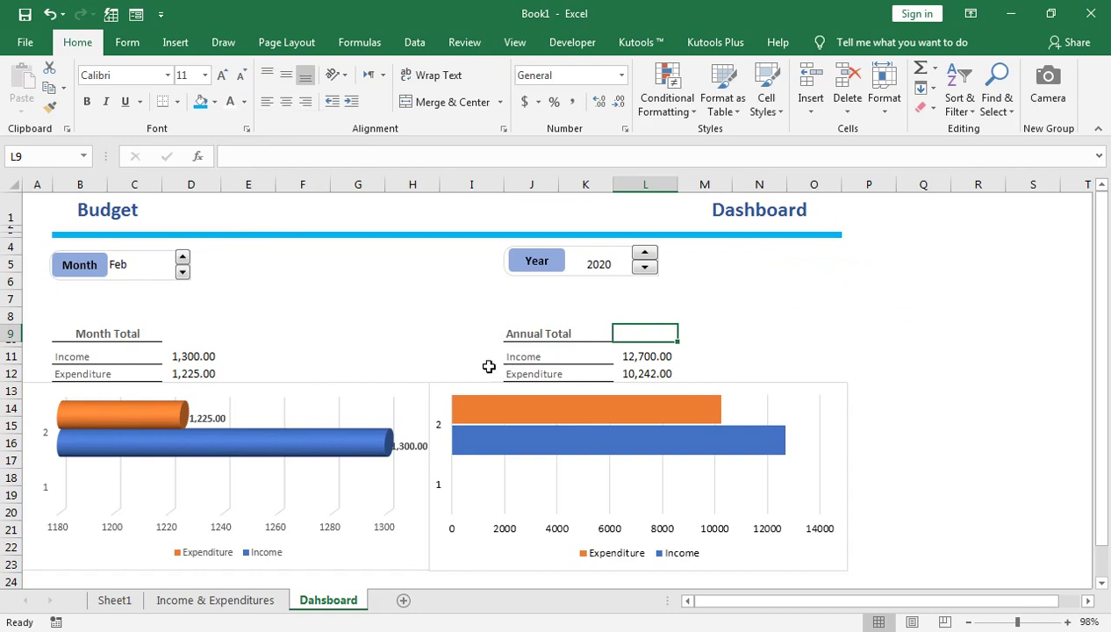
# Review the Month Total formulas for Income in D11 and Expenditure in D12
pyautogui.click(189, 357)
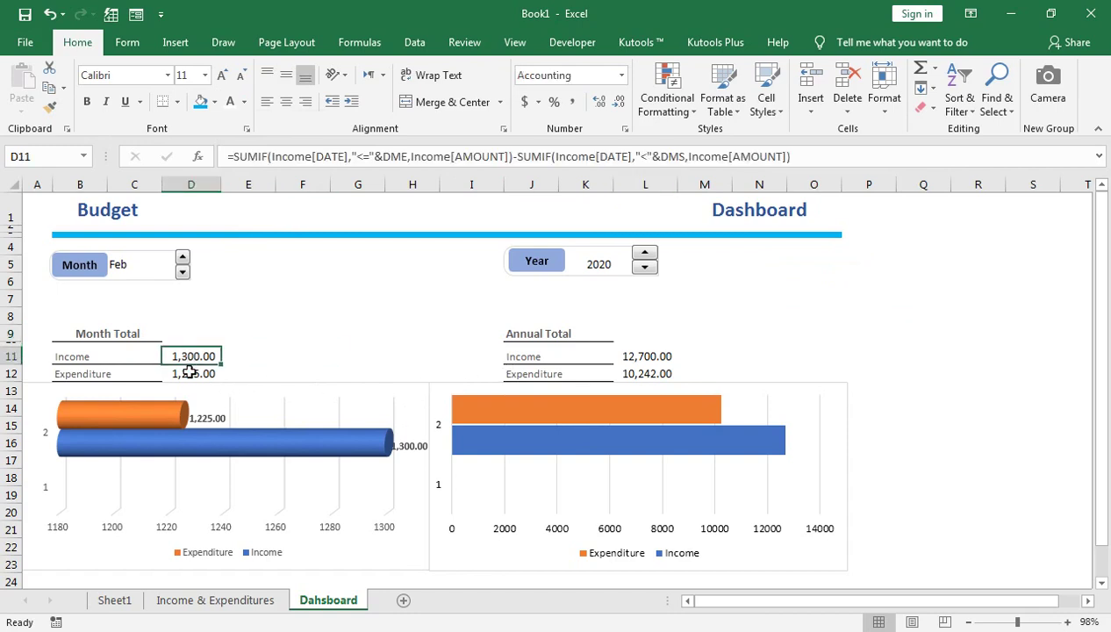
pyautogui.click(191, 373)
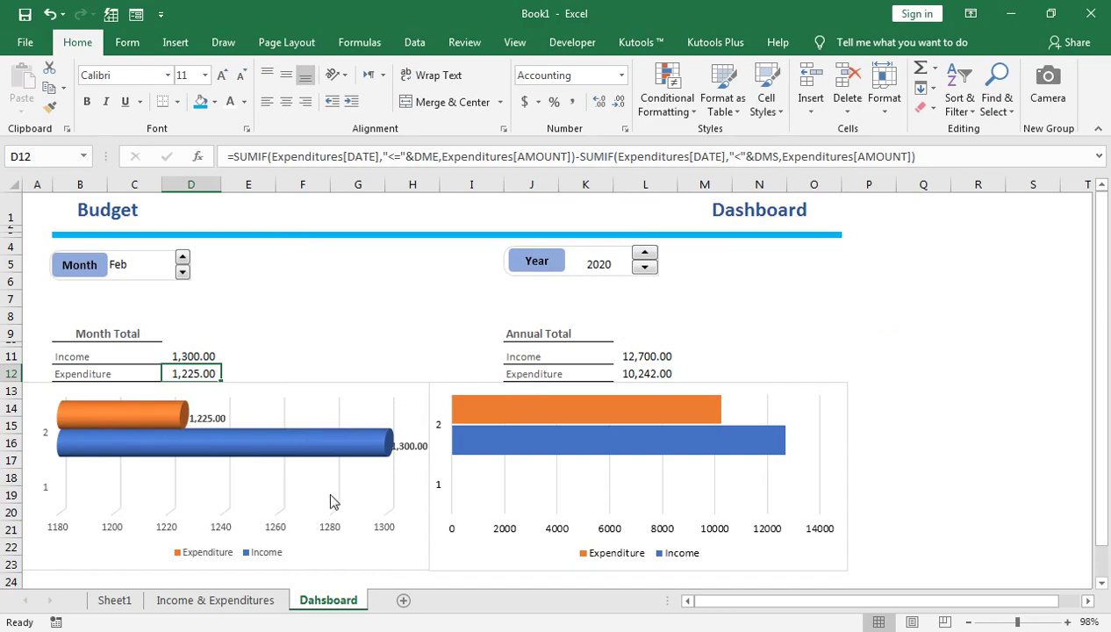
# Switch to the Chrome browser window showing the YouTube channel's videos page
pyautogui.moveTo(265, 625)
pyautogui.click(344, 559)
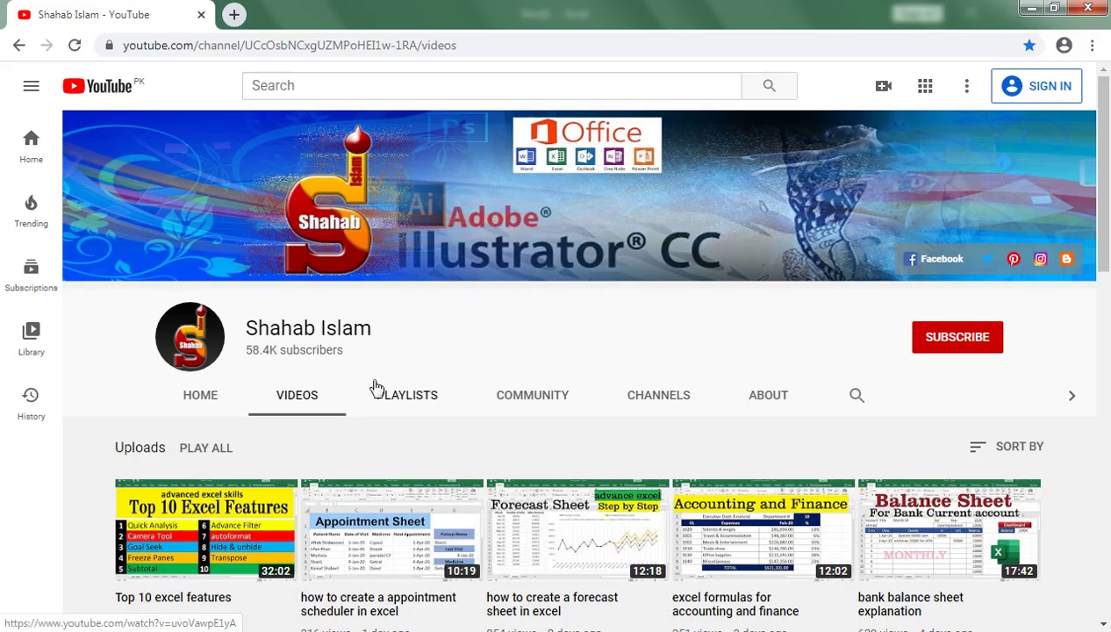